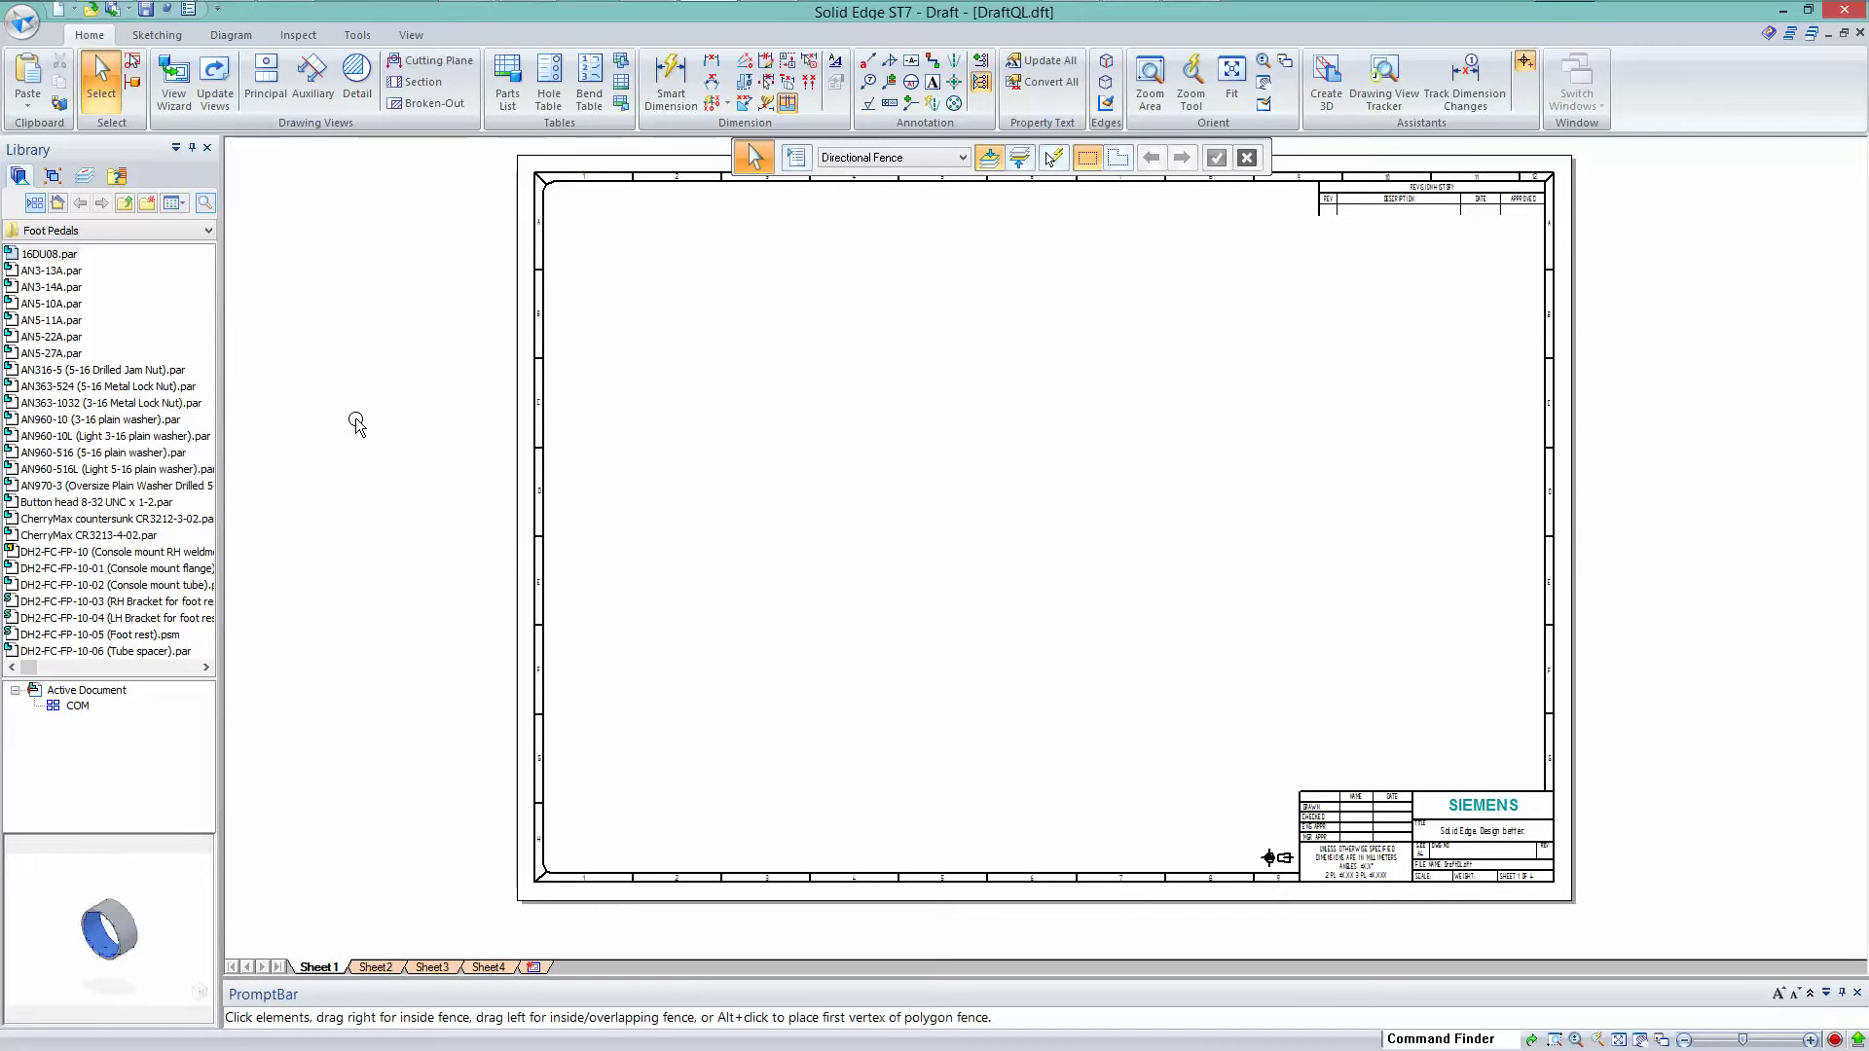
Start a new drawing view from the model DELTA Machined accessory drive cover.par in the Helicopter folder.
click(165, 86)
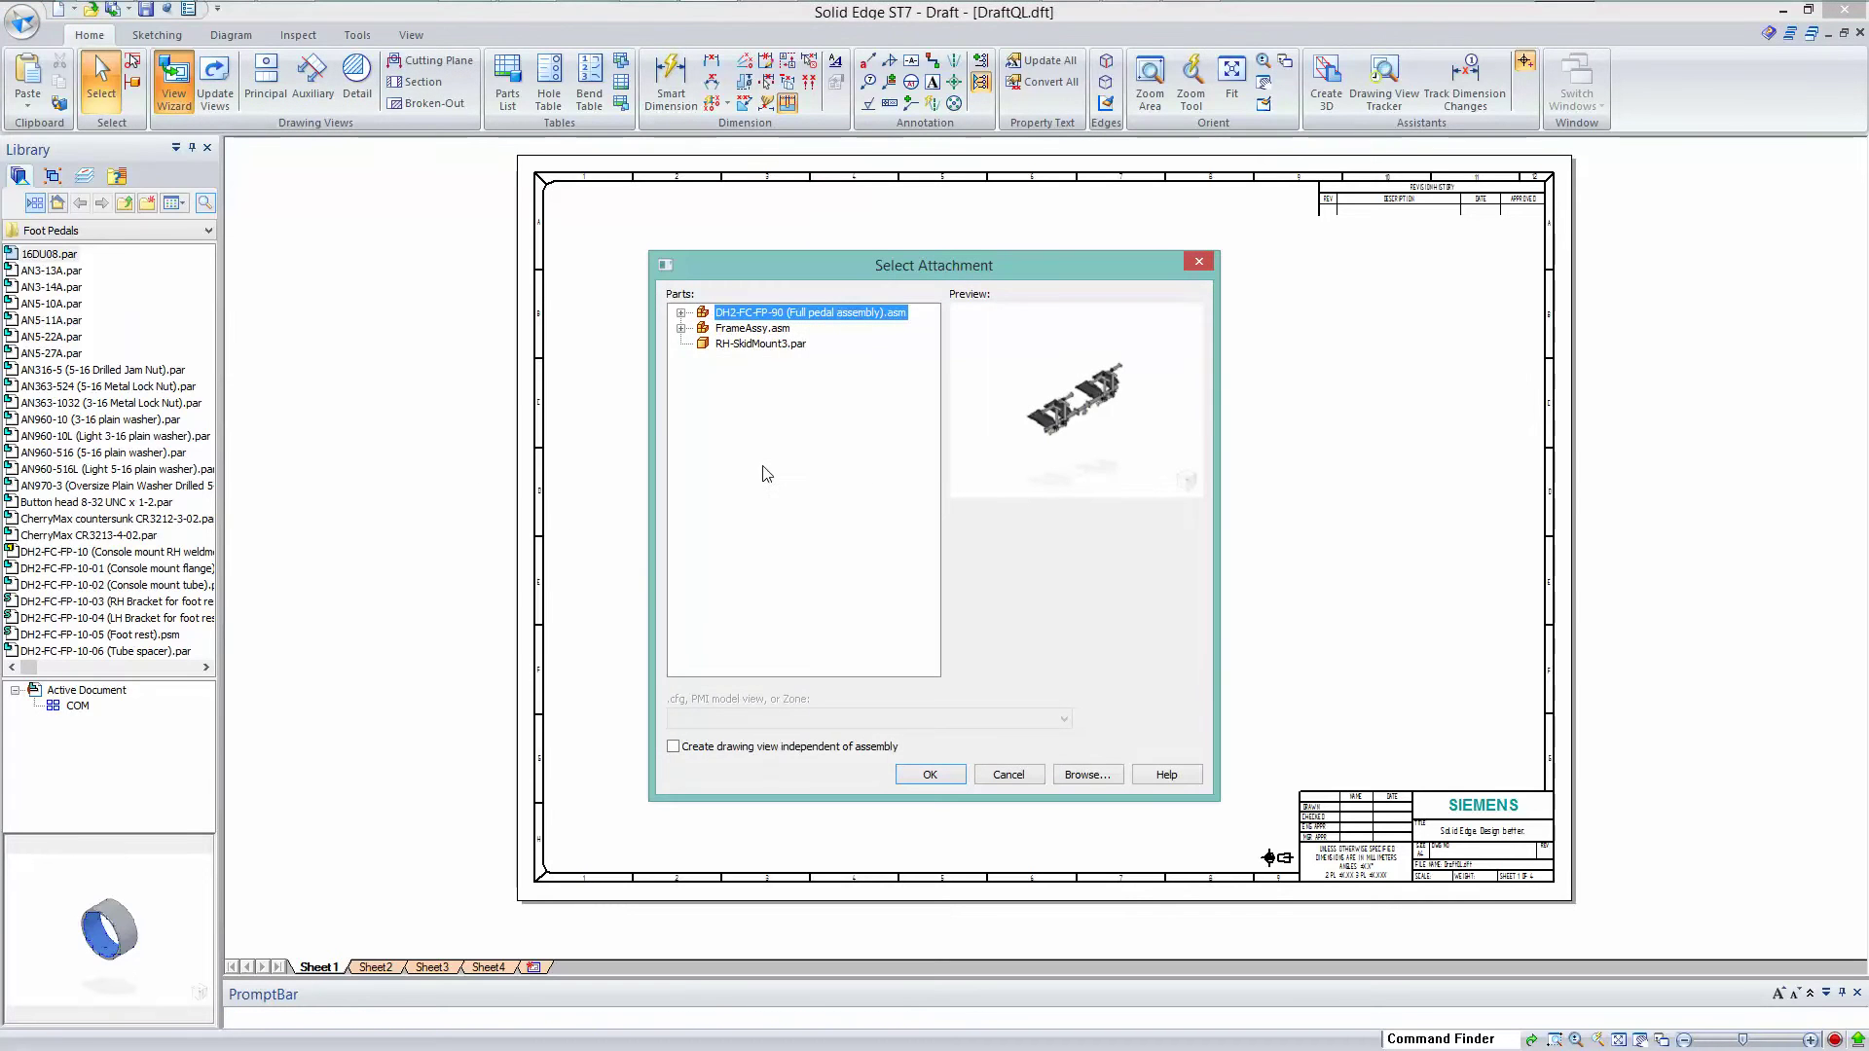
click(682, 312)
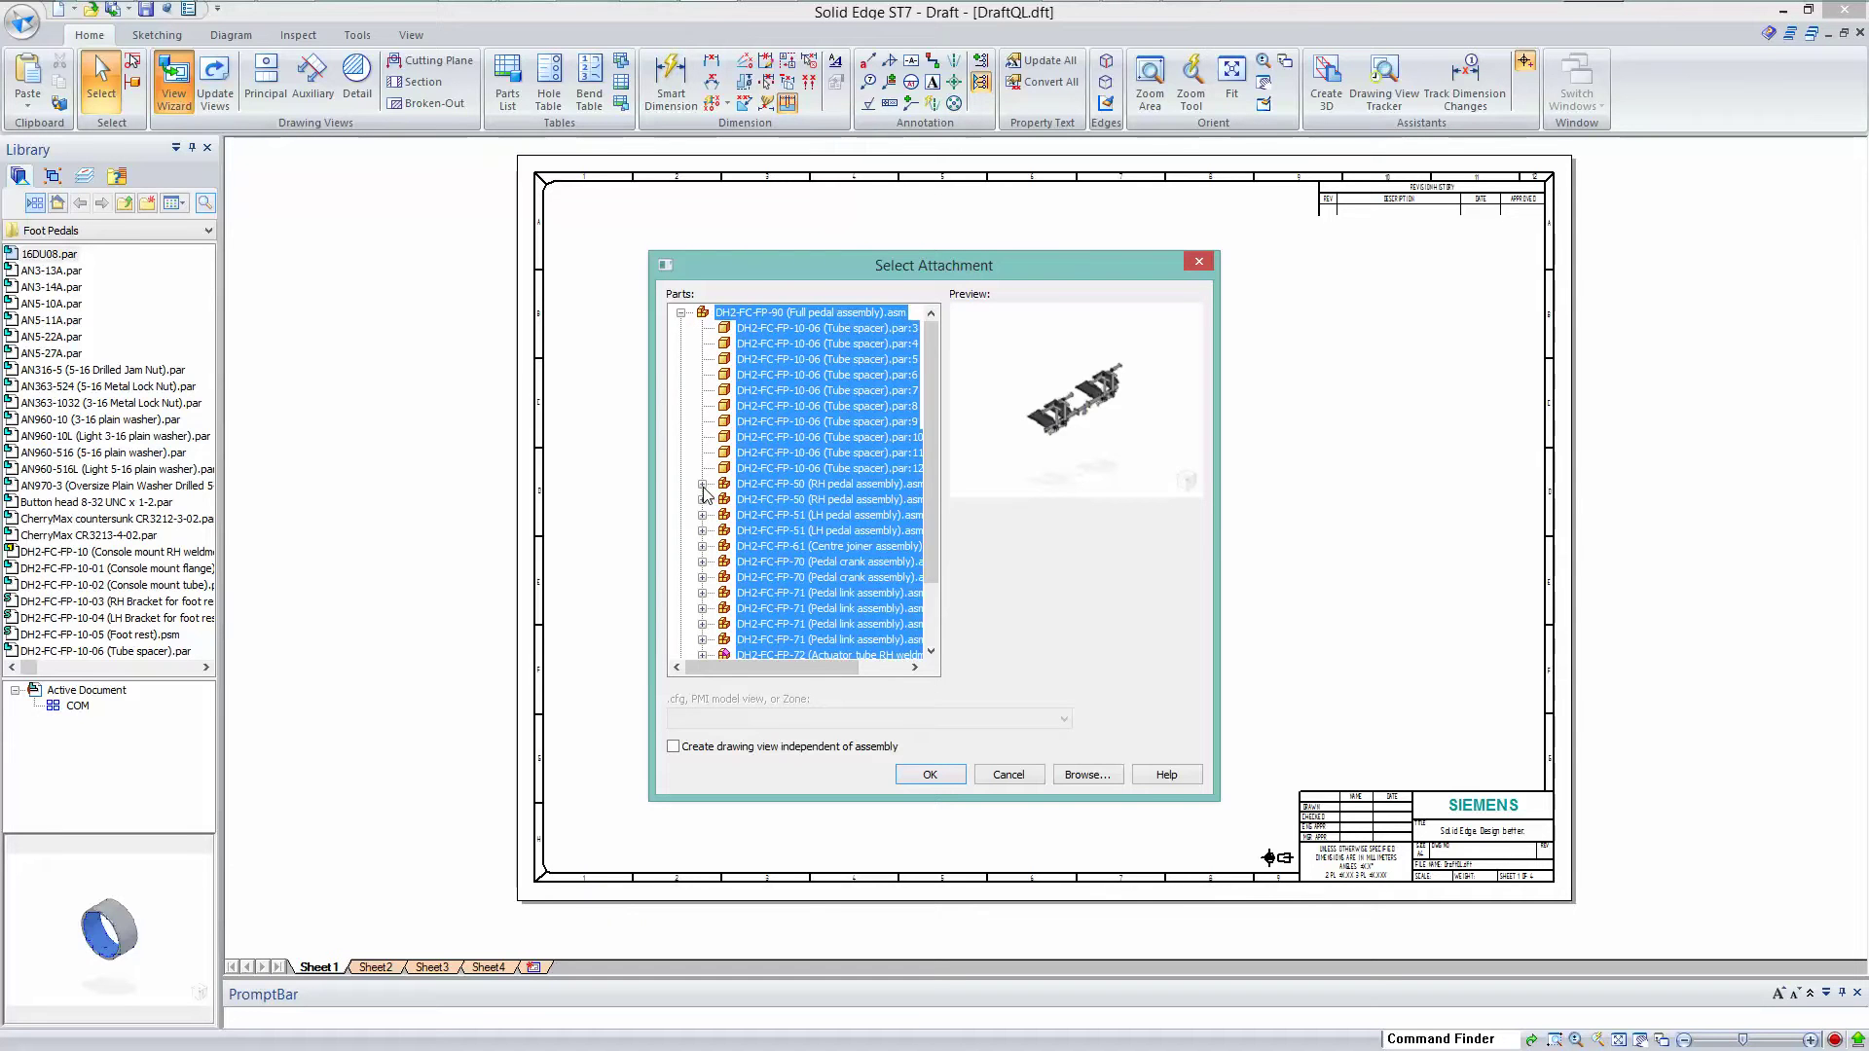
click(772, 484)
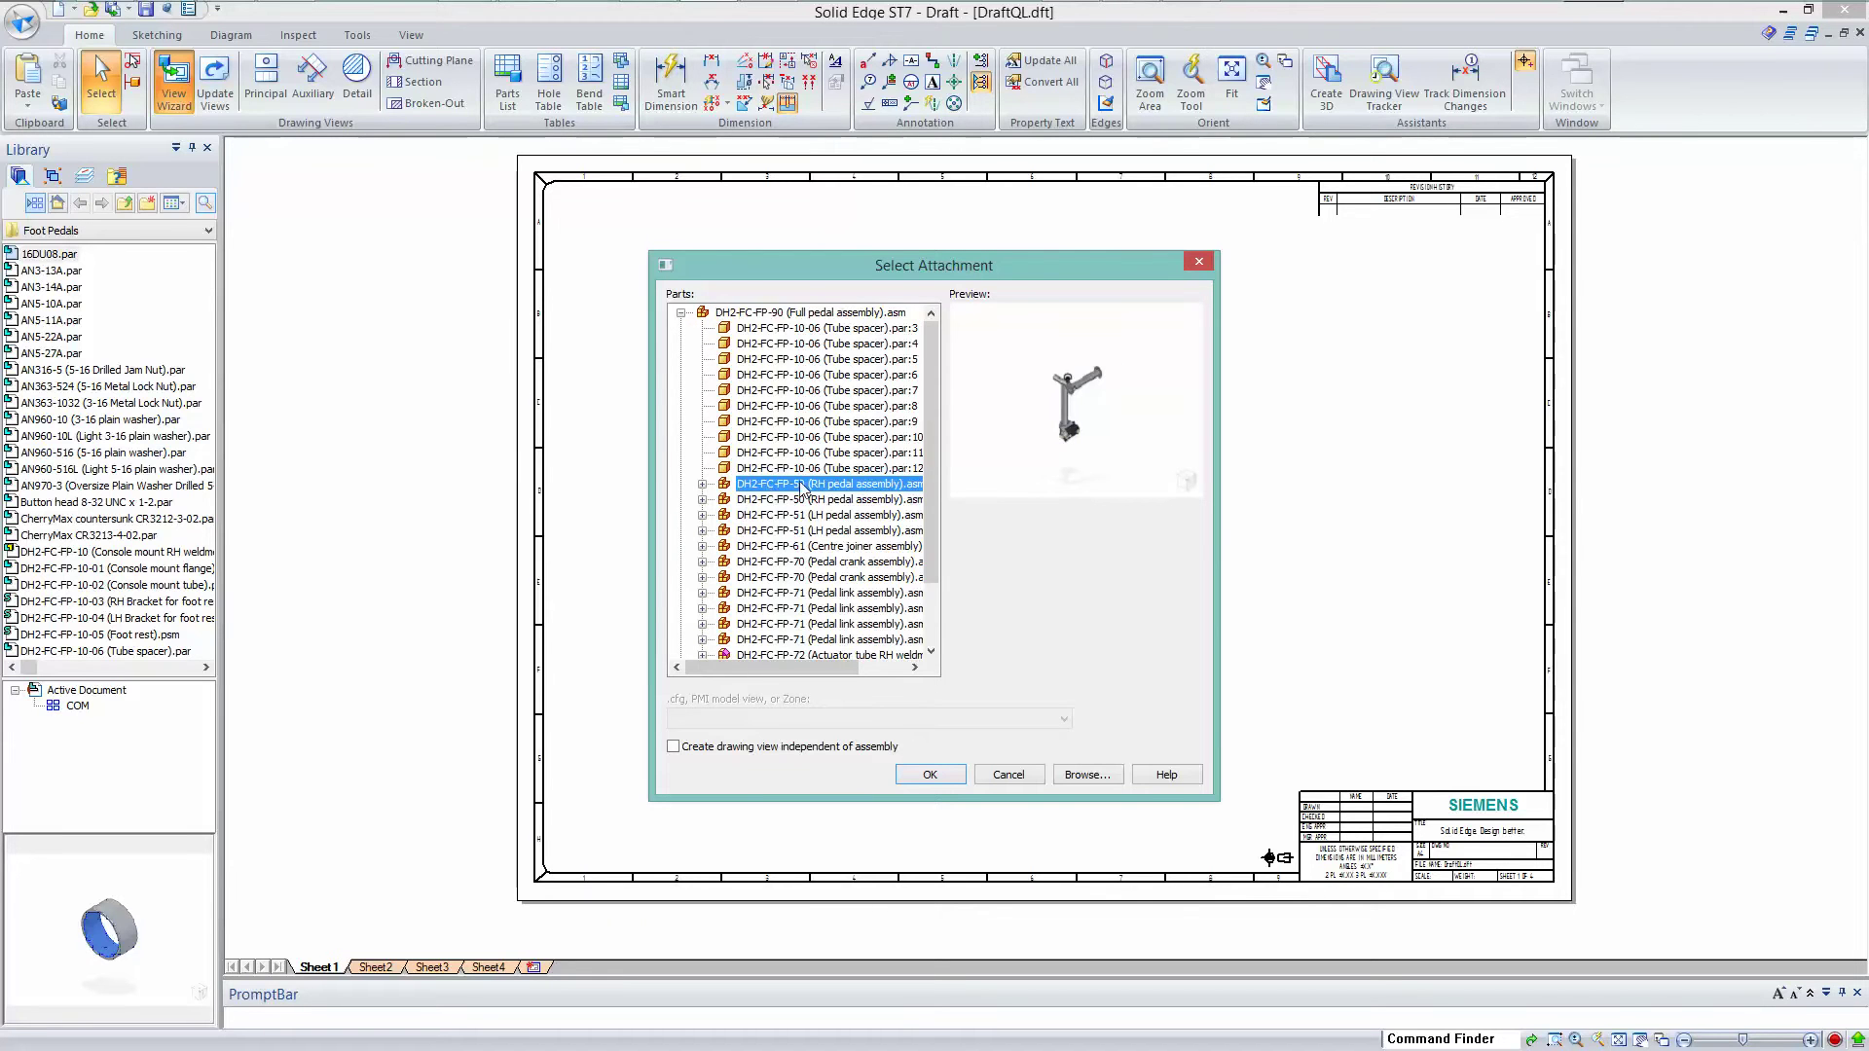
click(1085, 777)
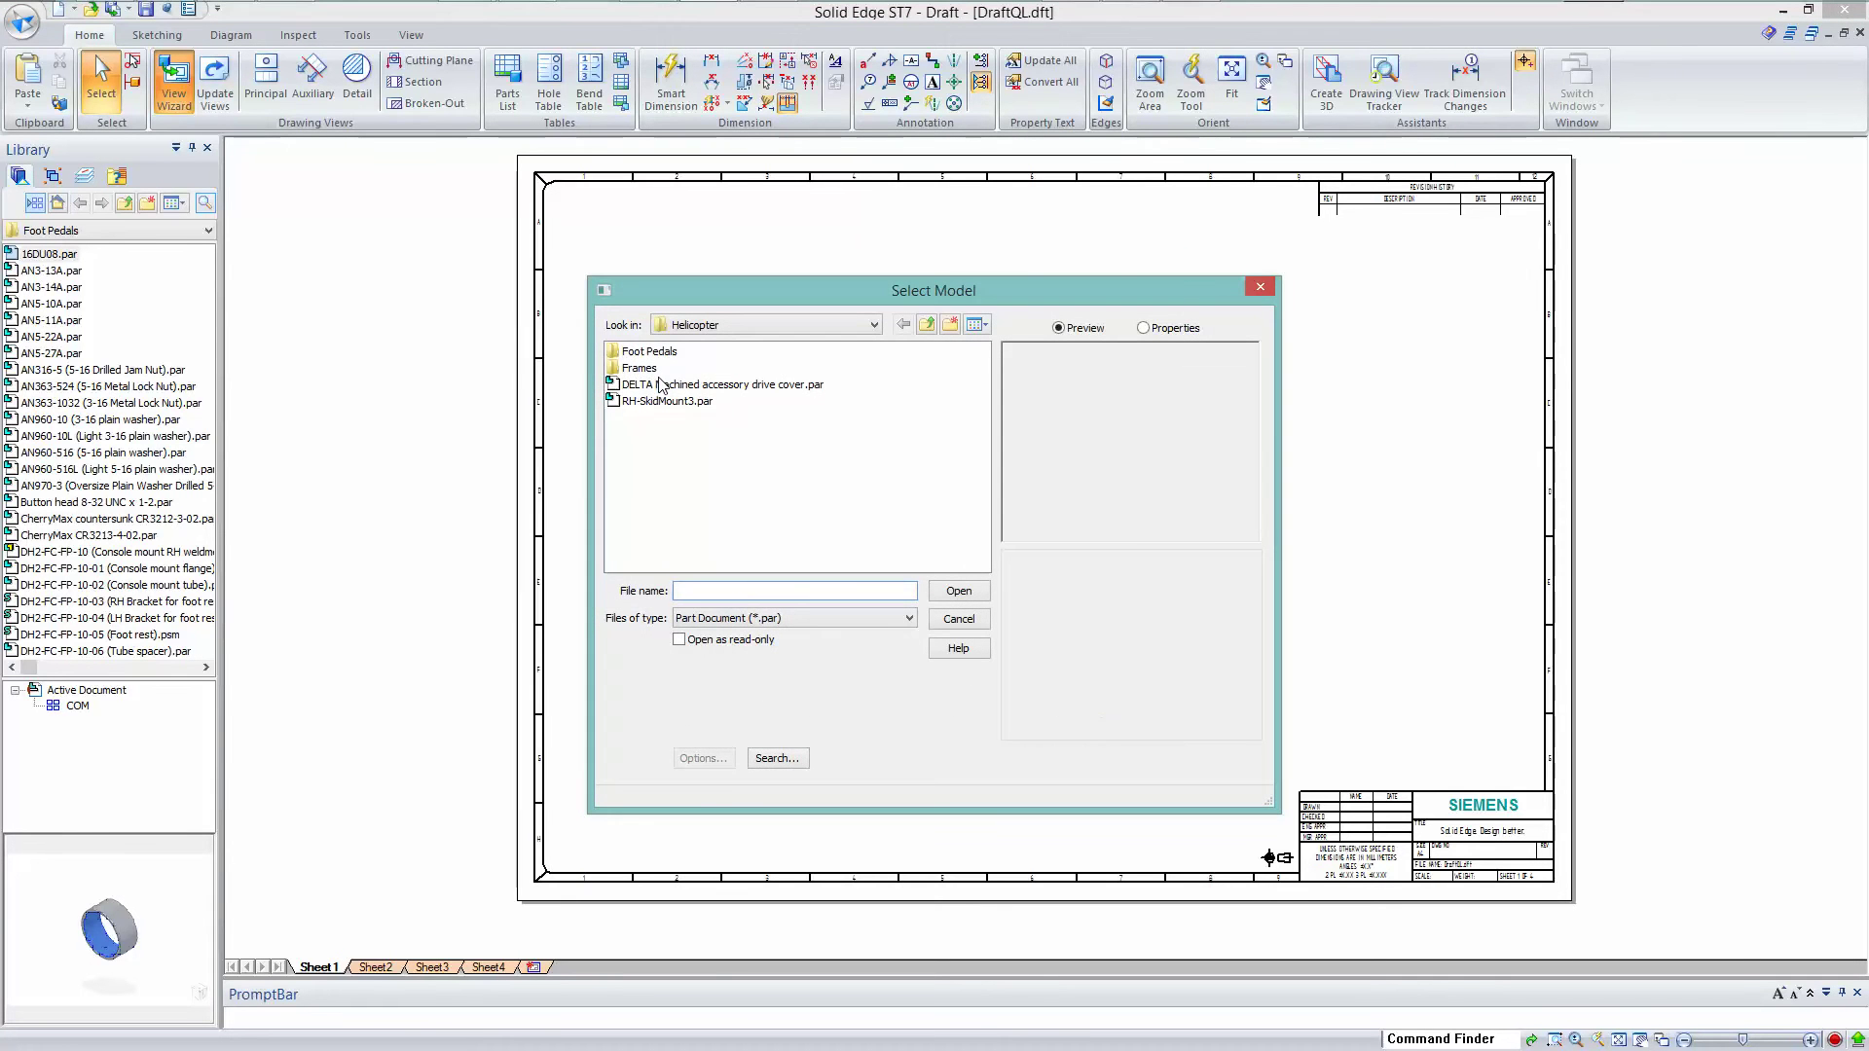
click(662, 384)
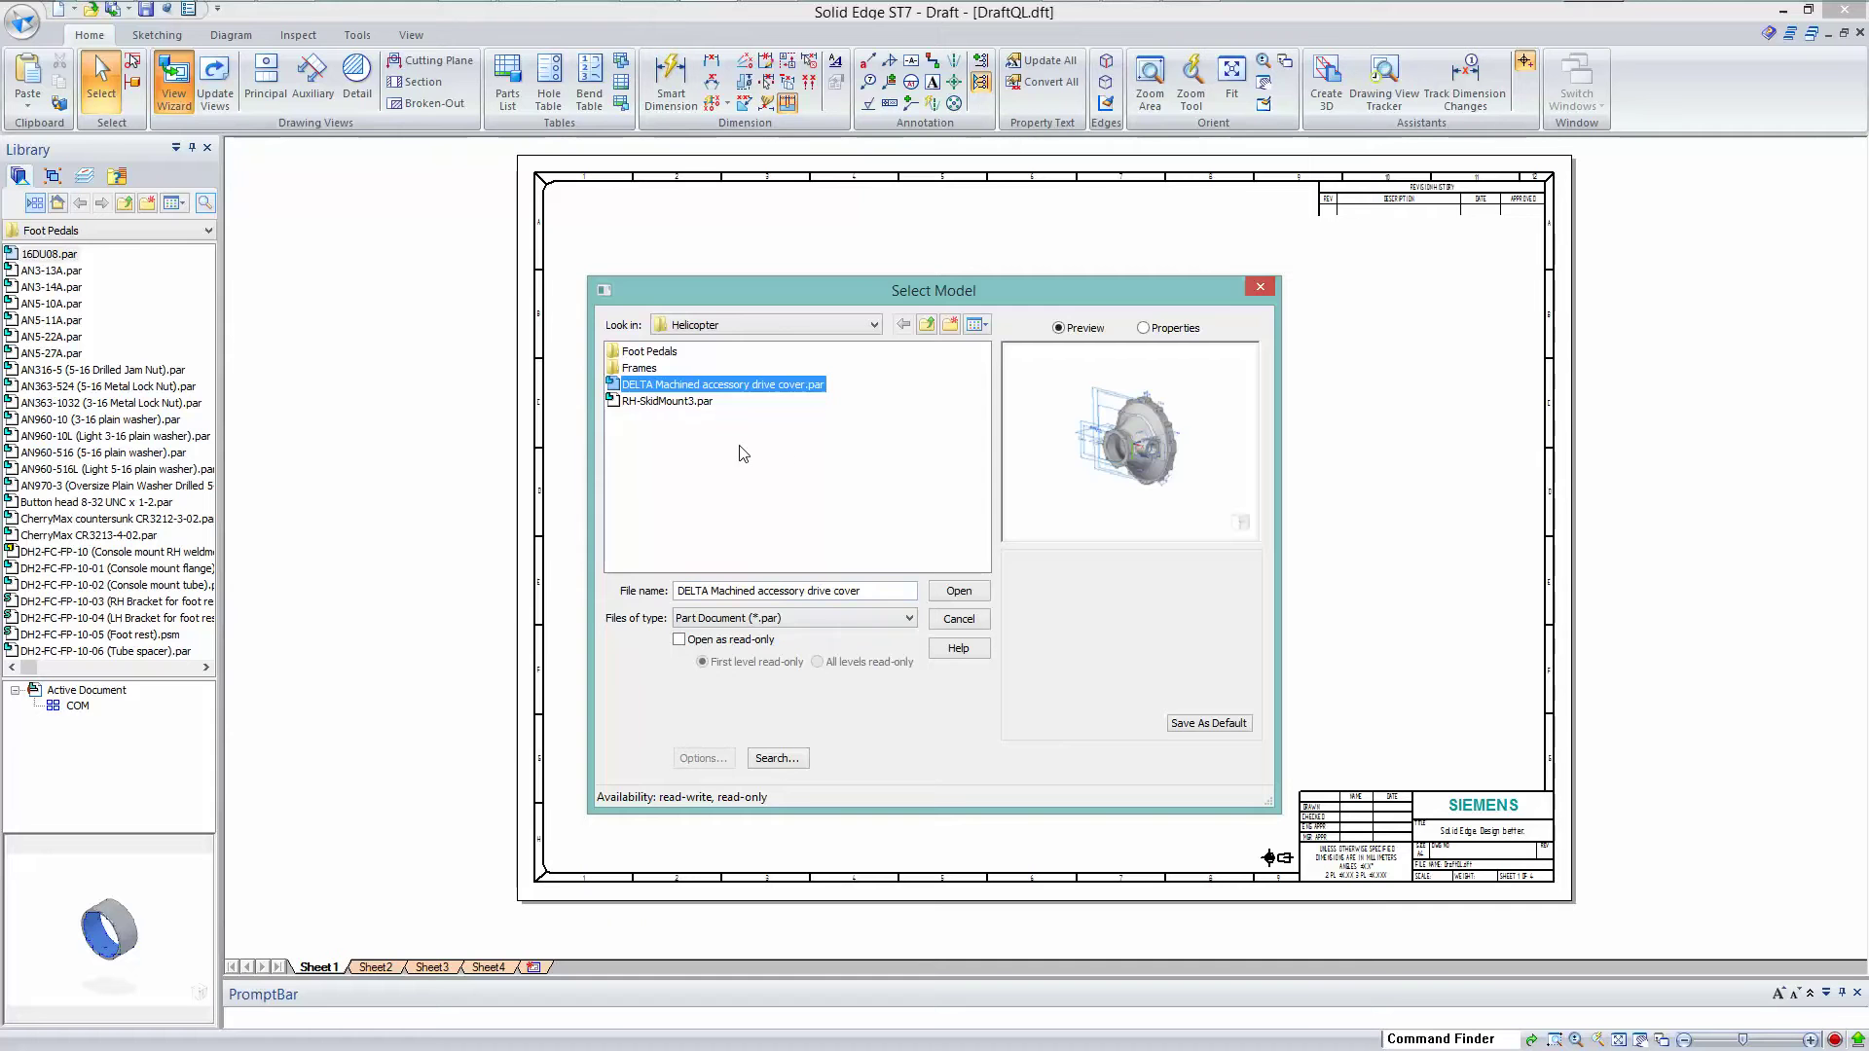
click(959, 591)
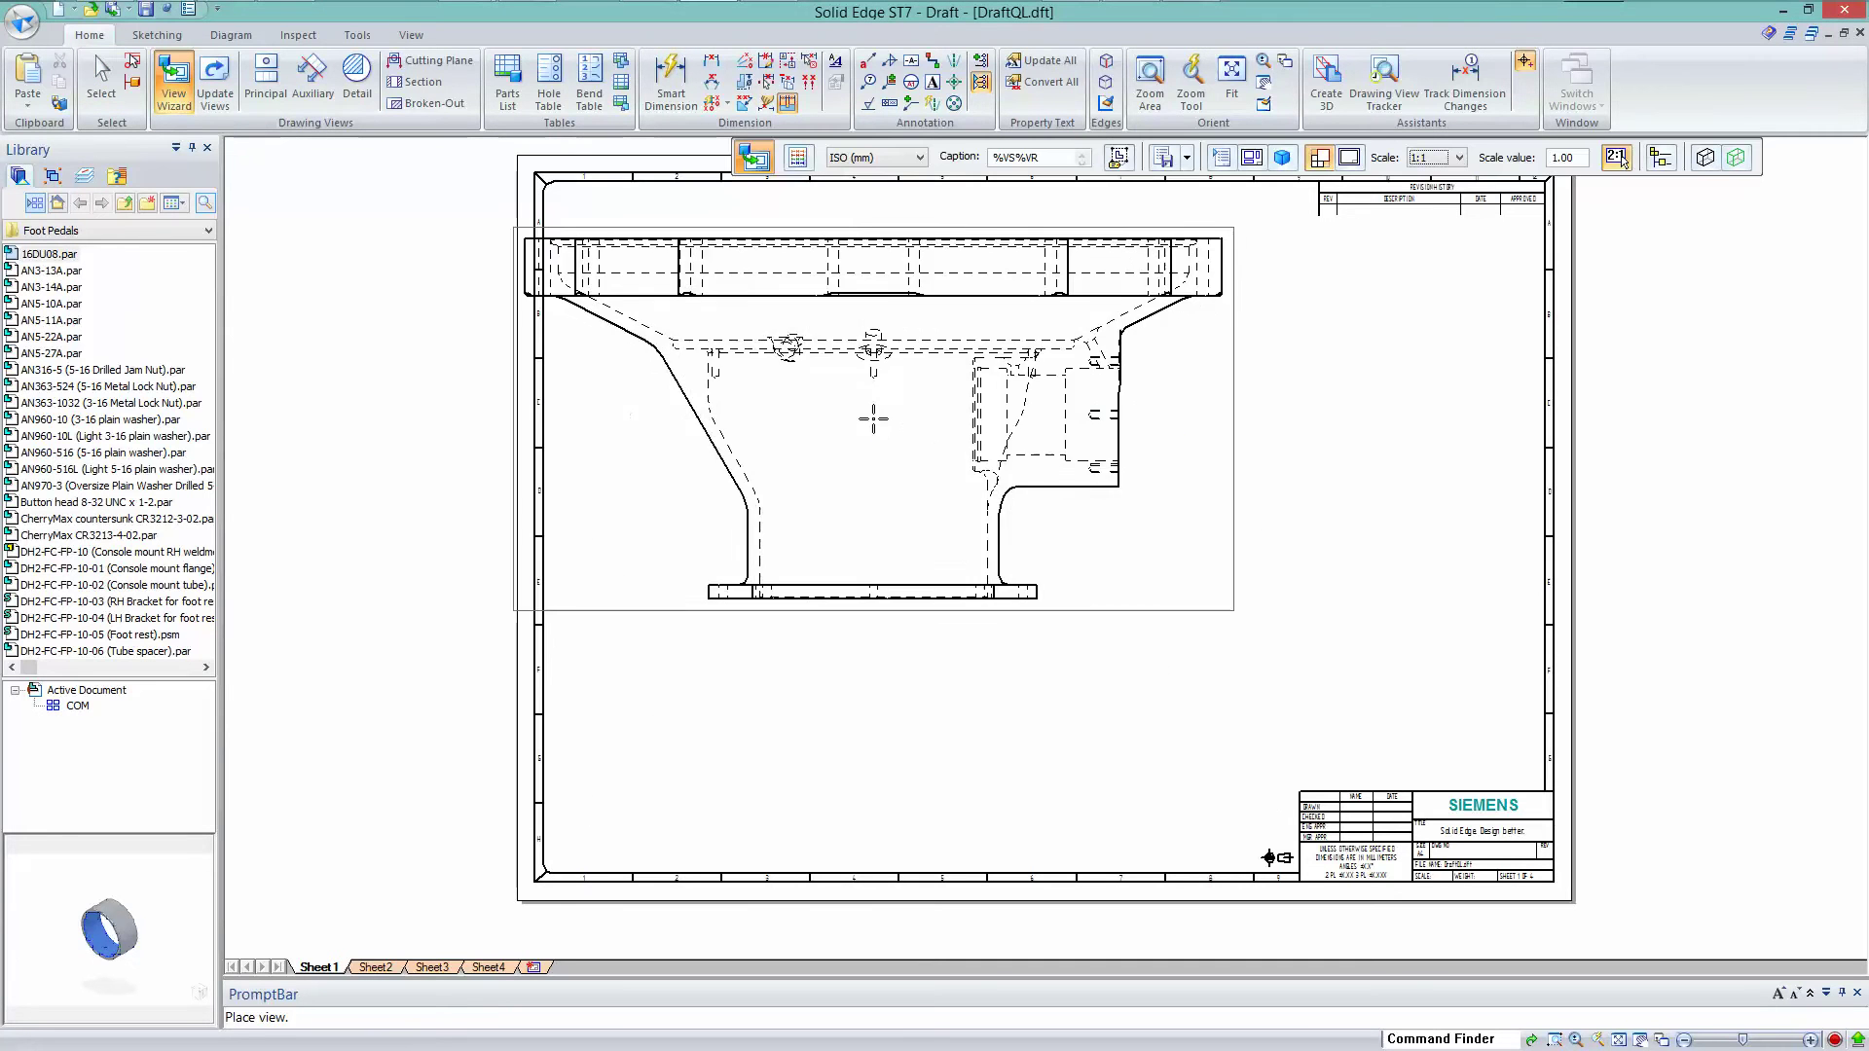
Place the cover's front view at 1:2 scale in the sheet's upper half and project its circular view directly below.
click(1618, 159)
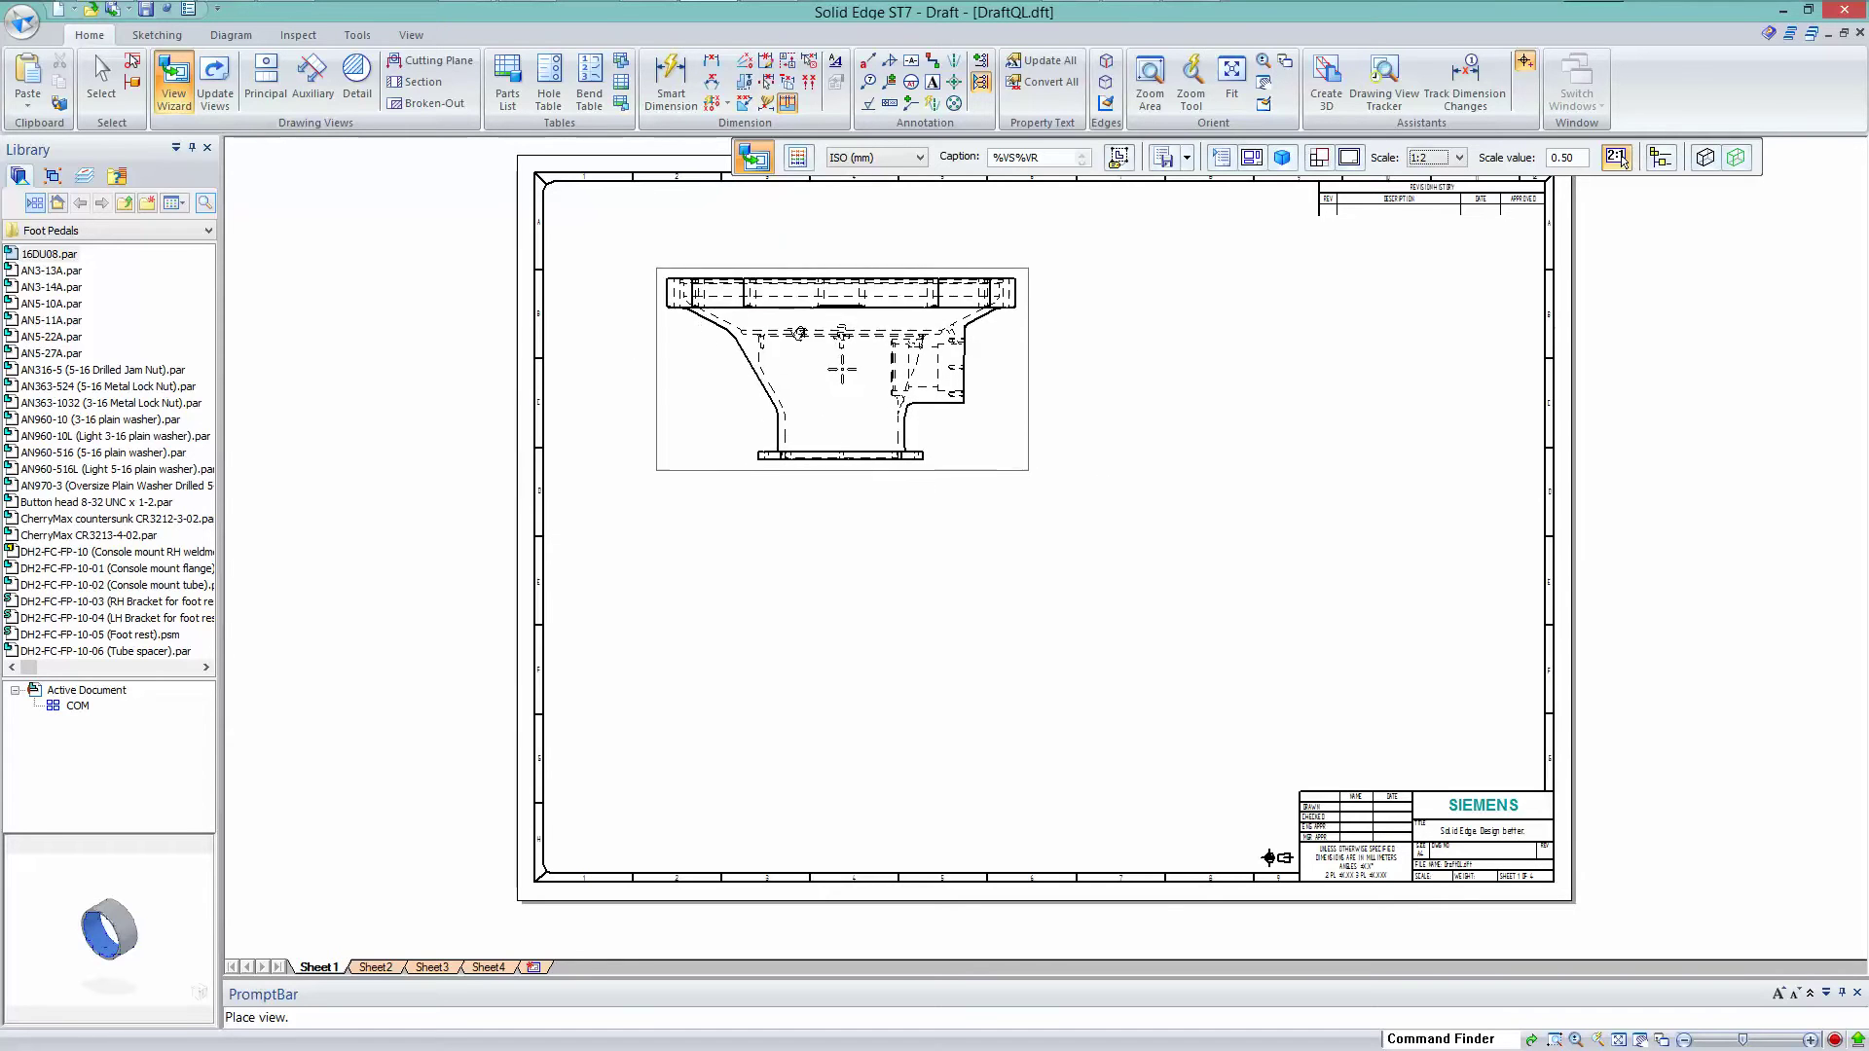
click(845, 367)
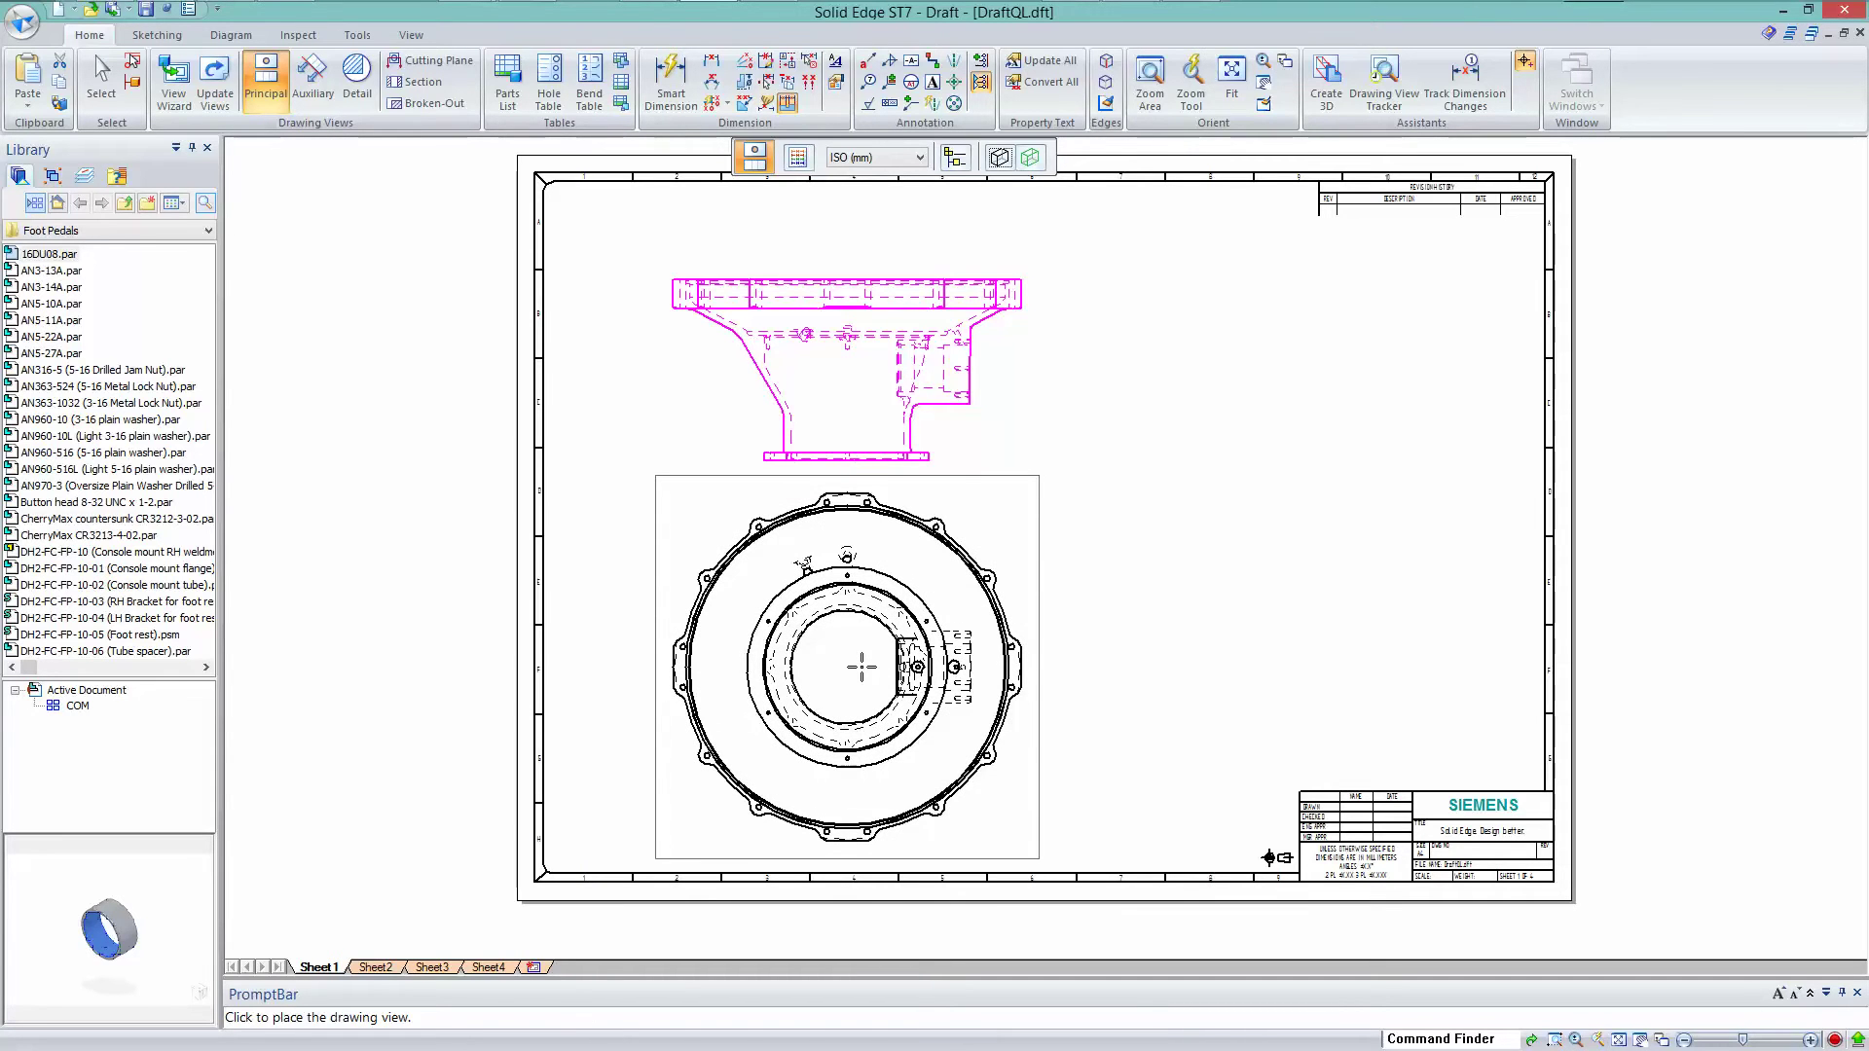
click(861, 667)
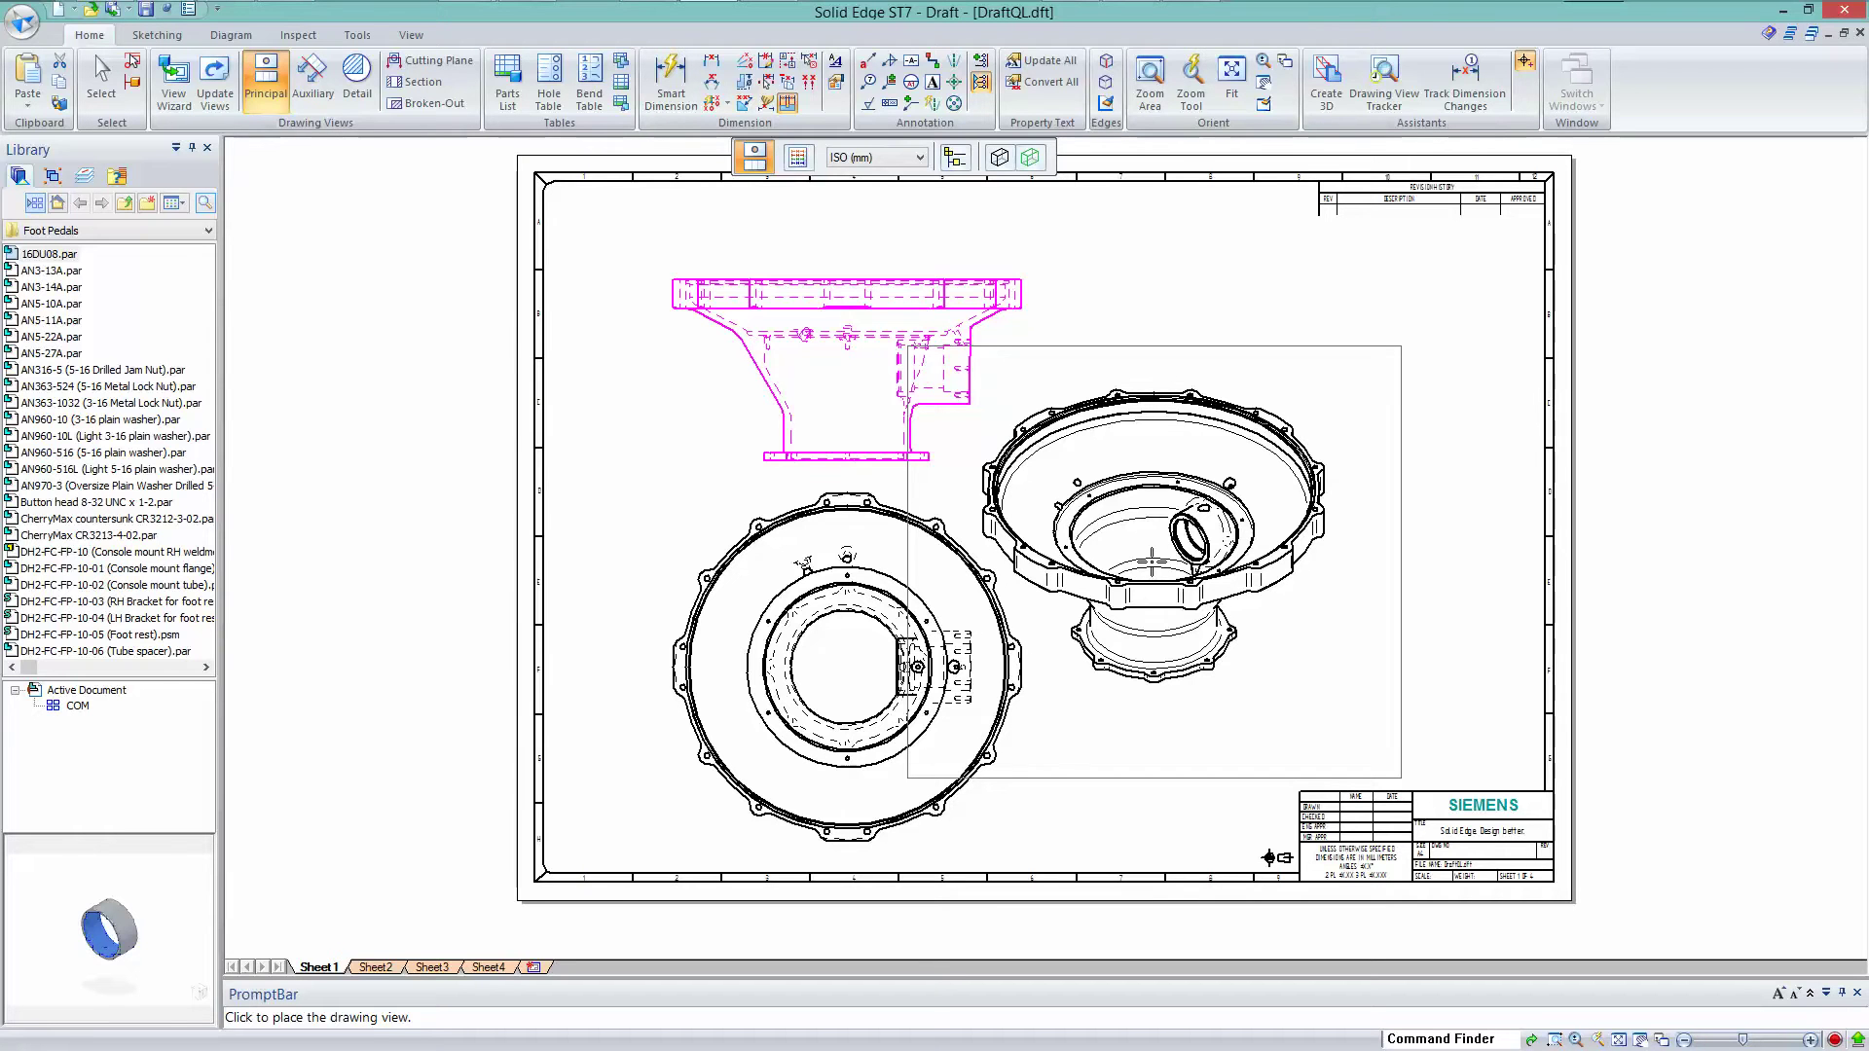
key(Escape)
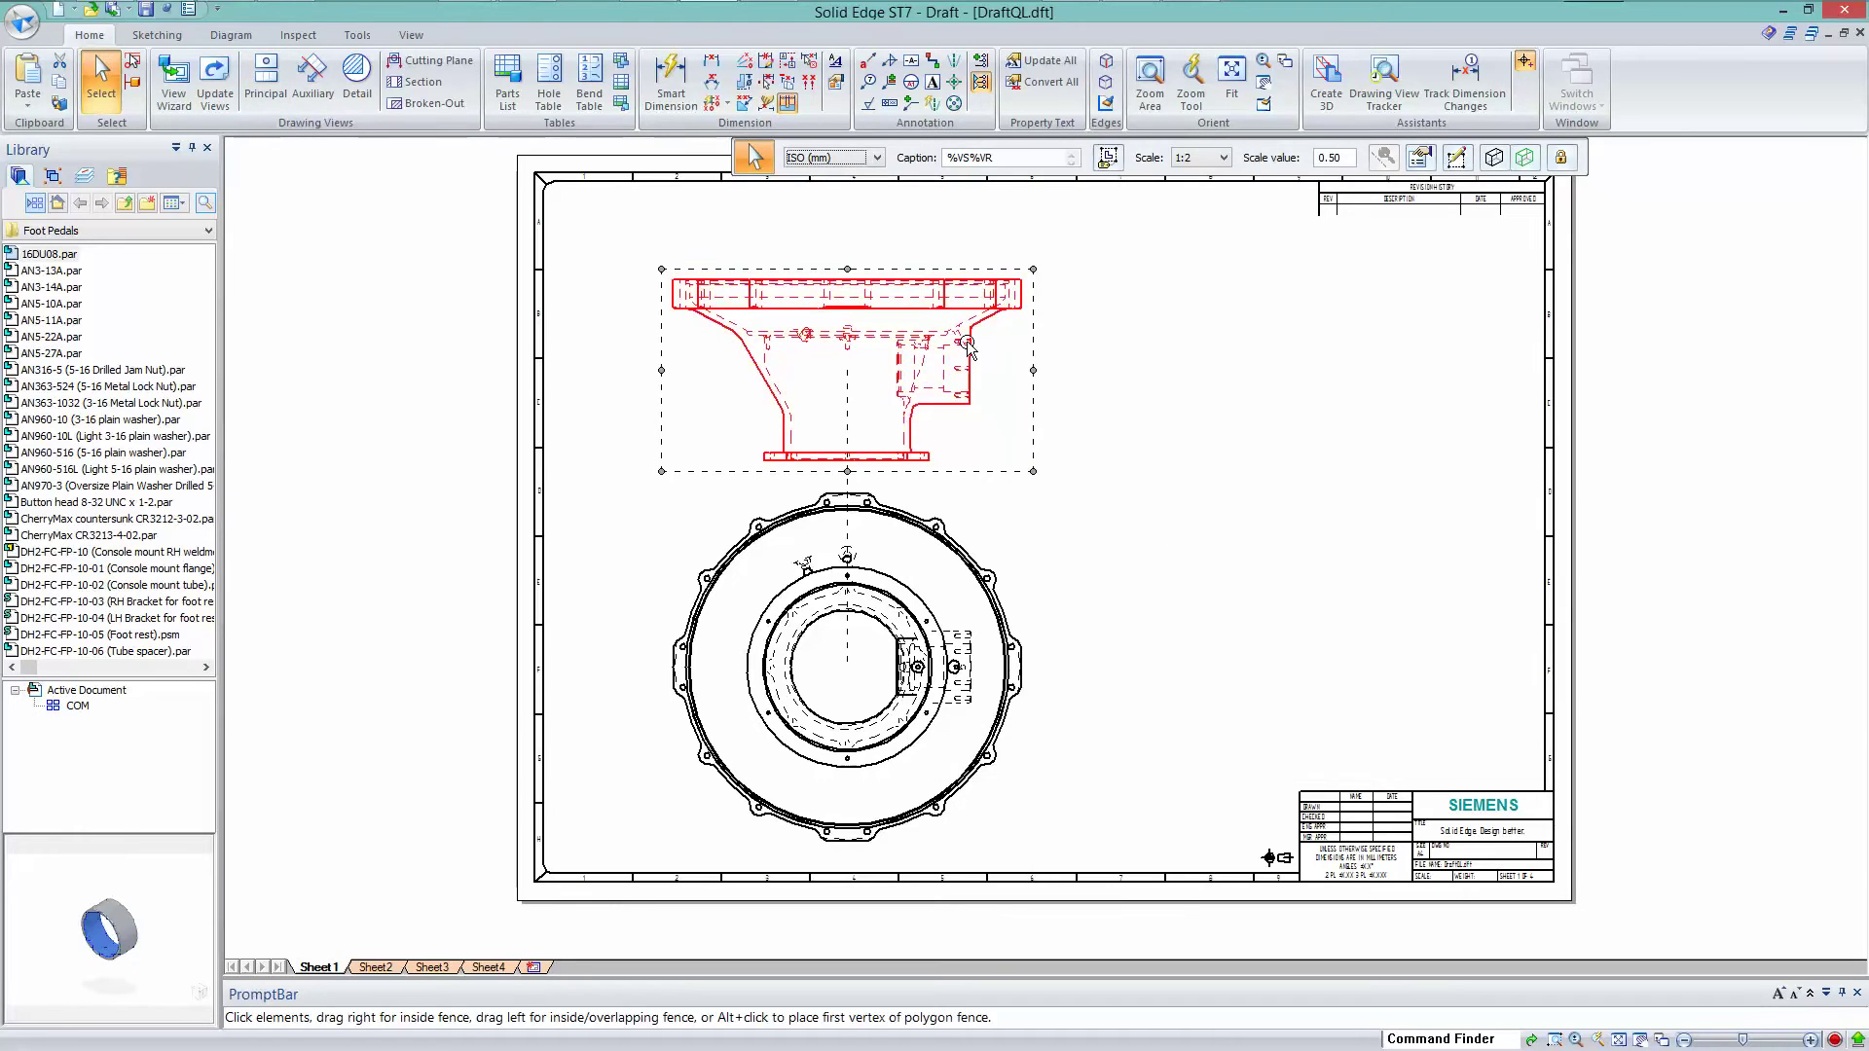
click(1148, 334)
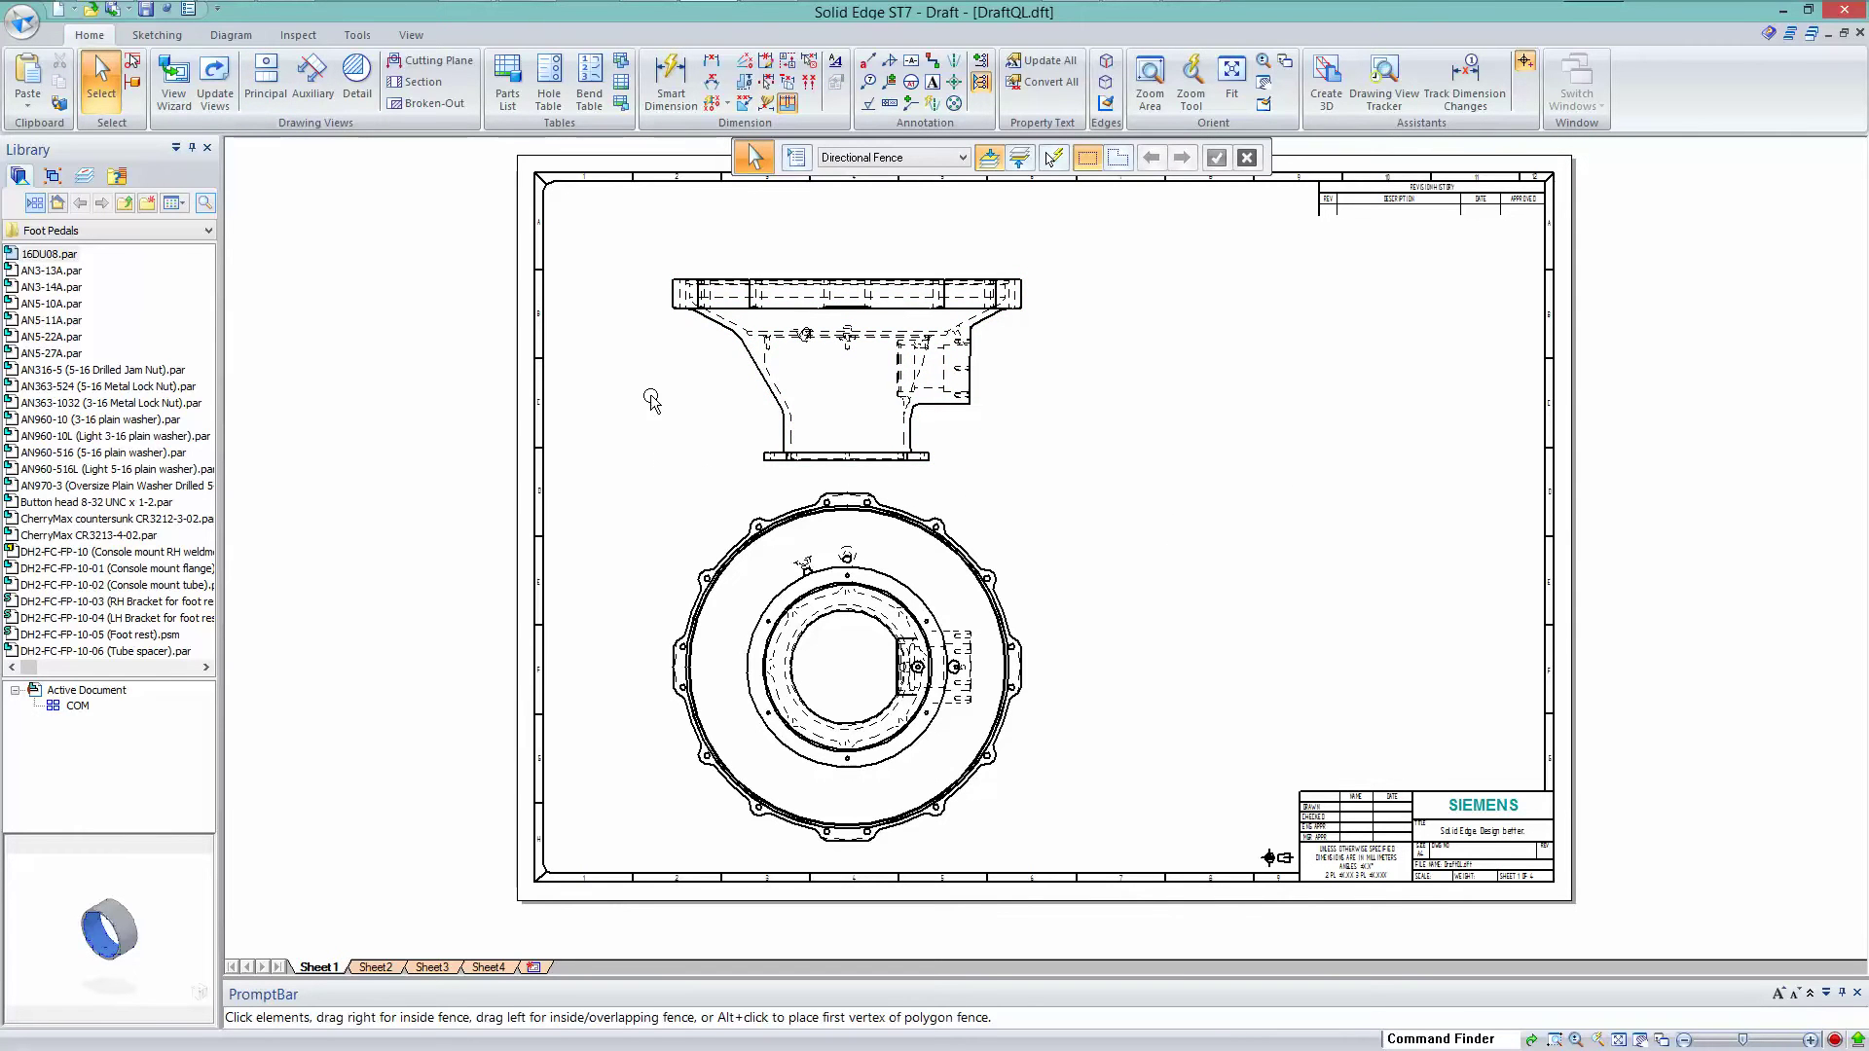
click(266, 88)
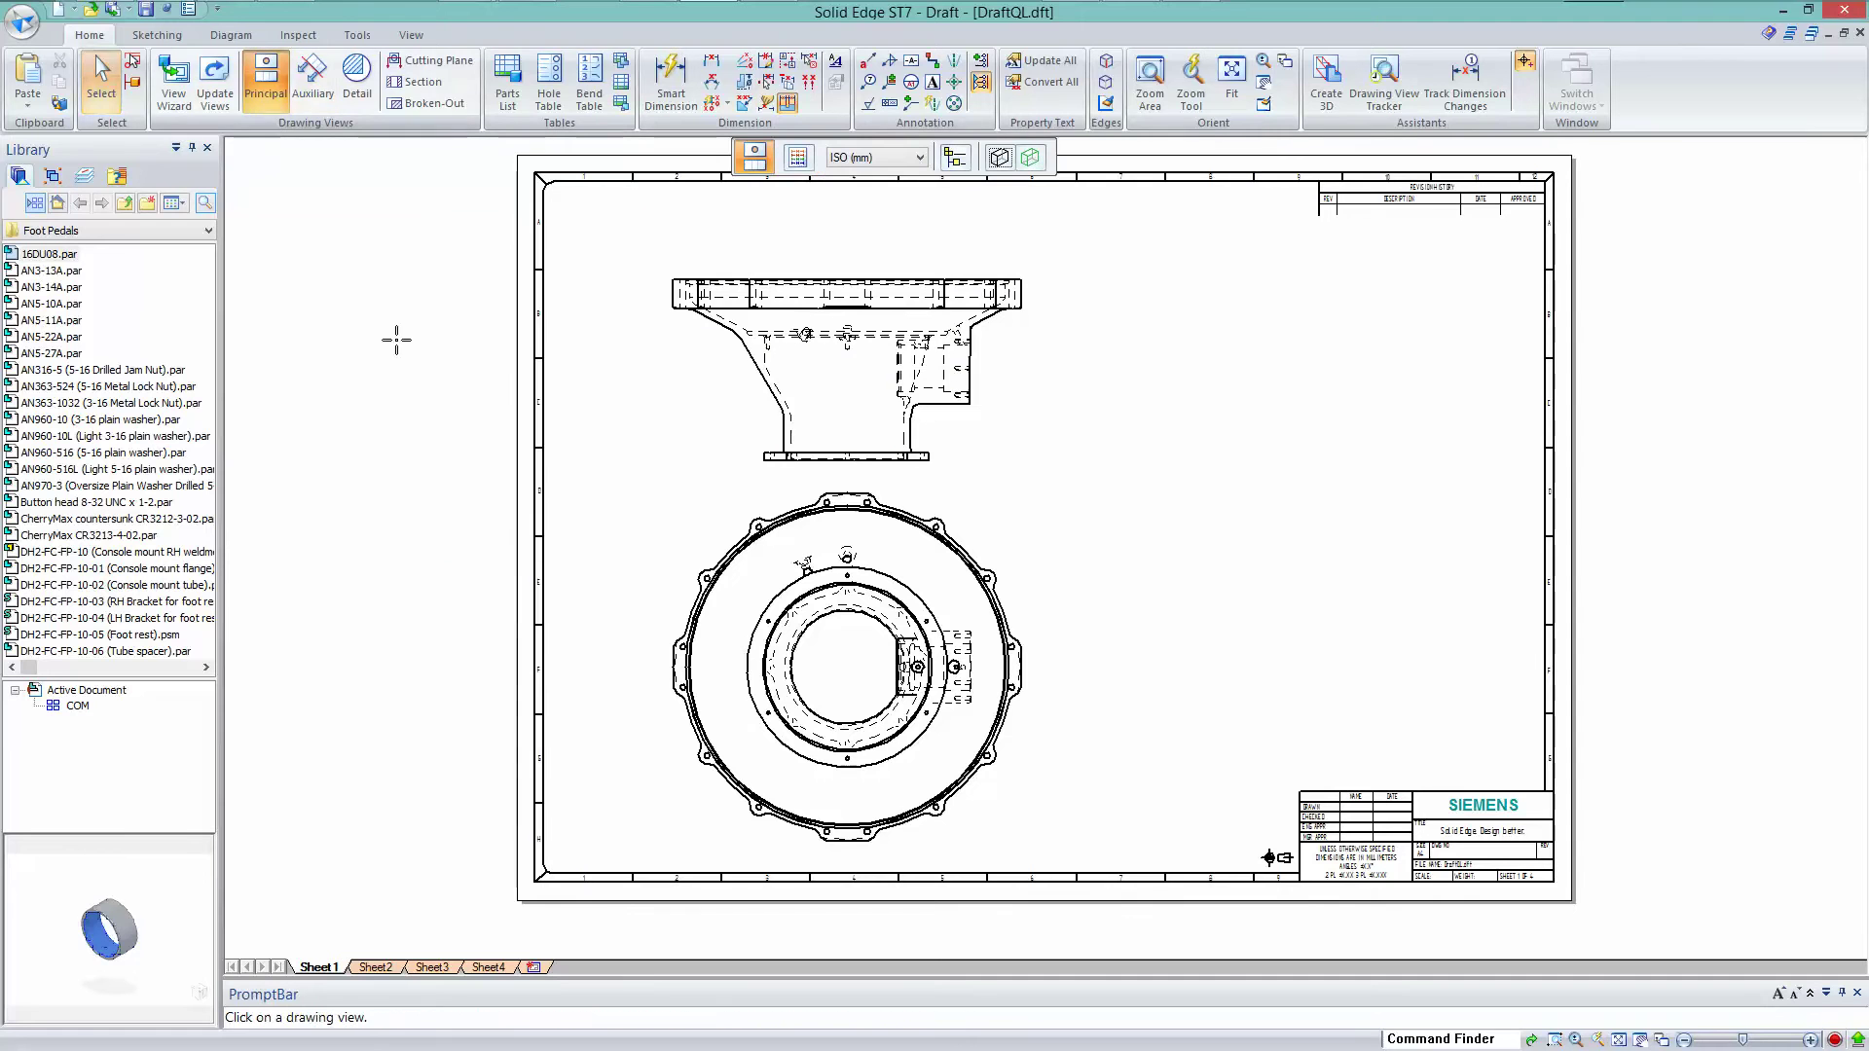
click(974, 394)
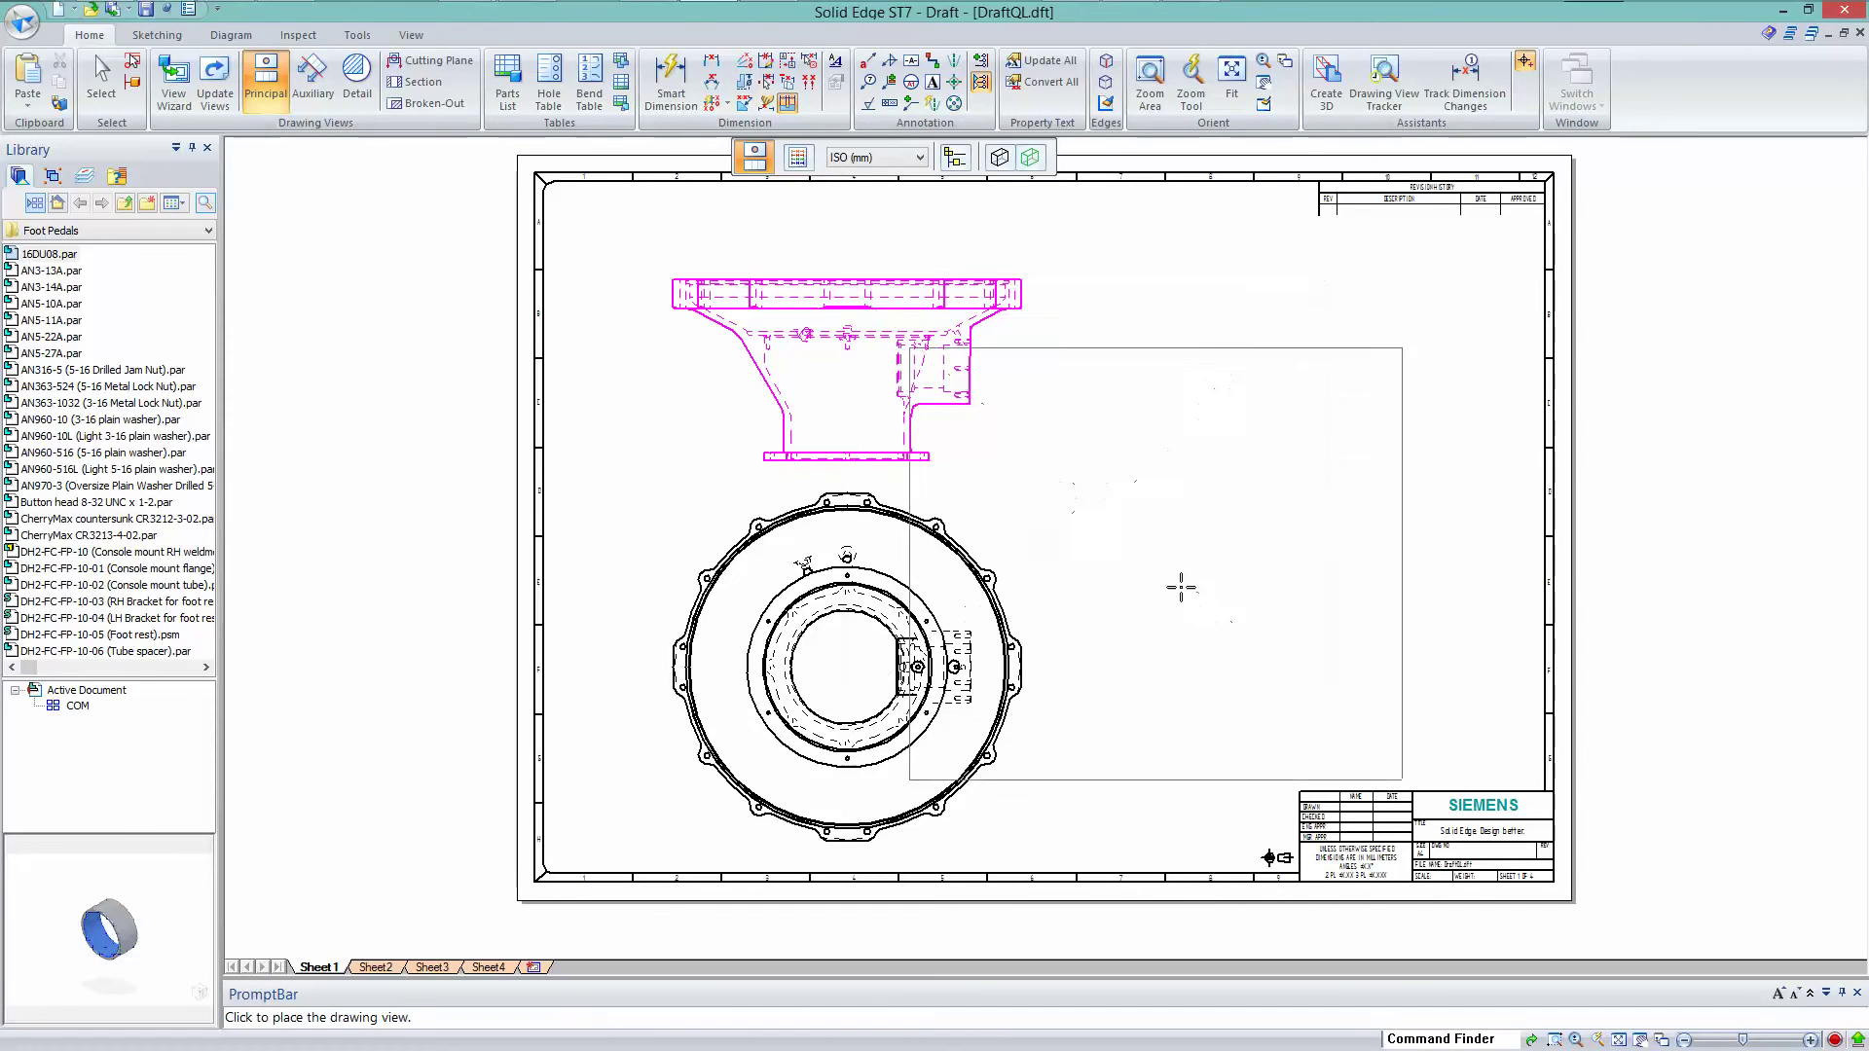
click(1253, 652)
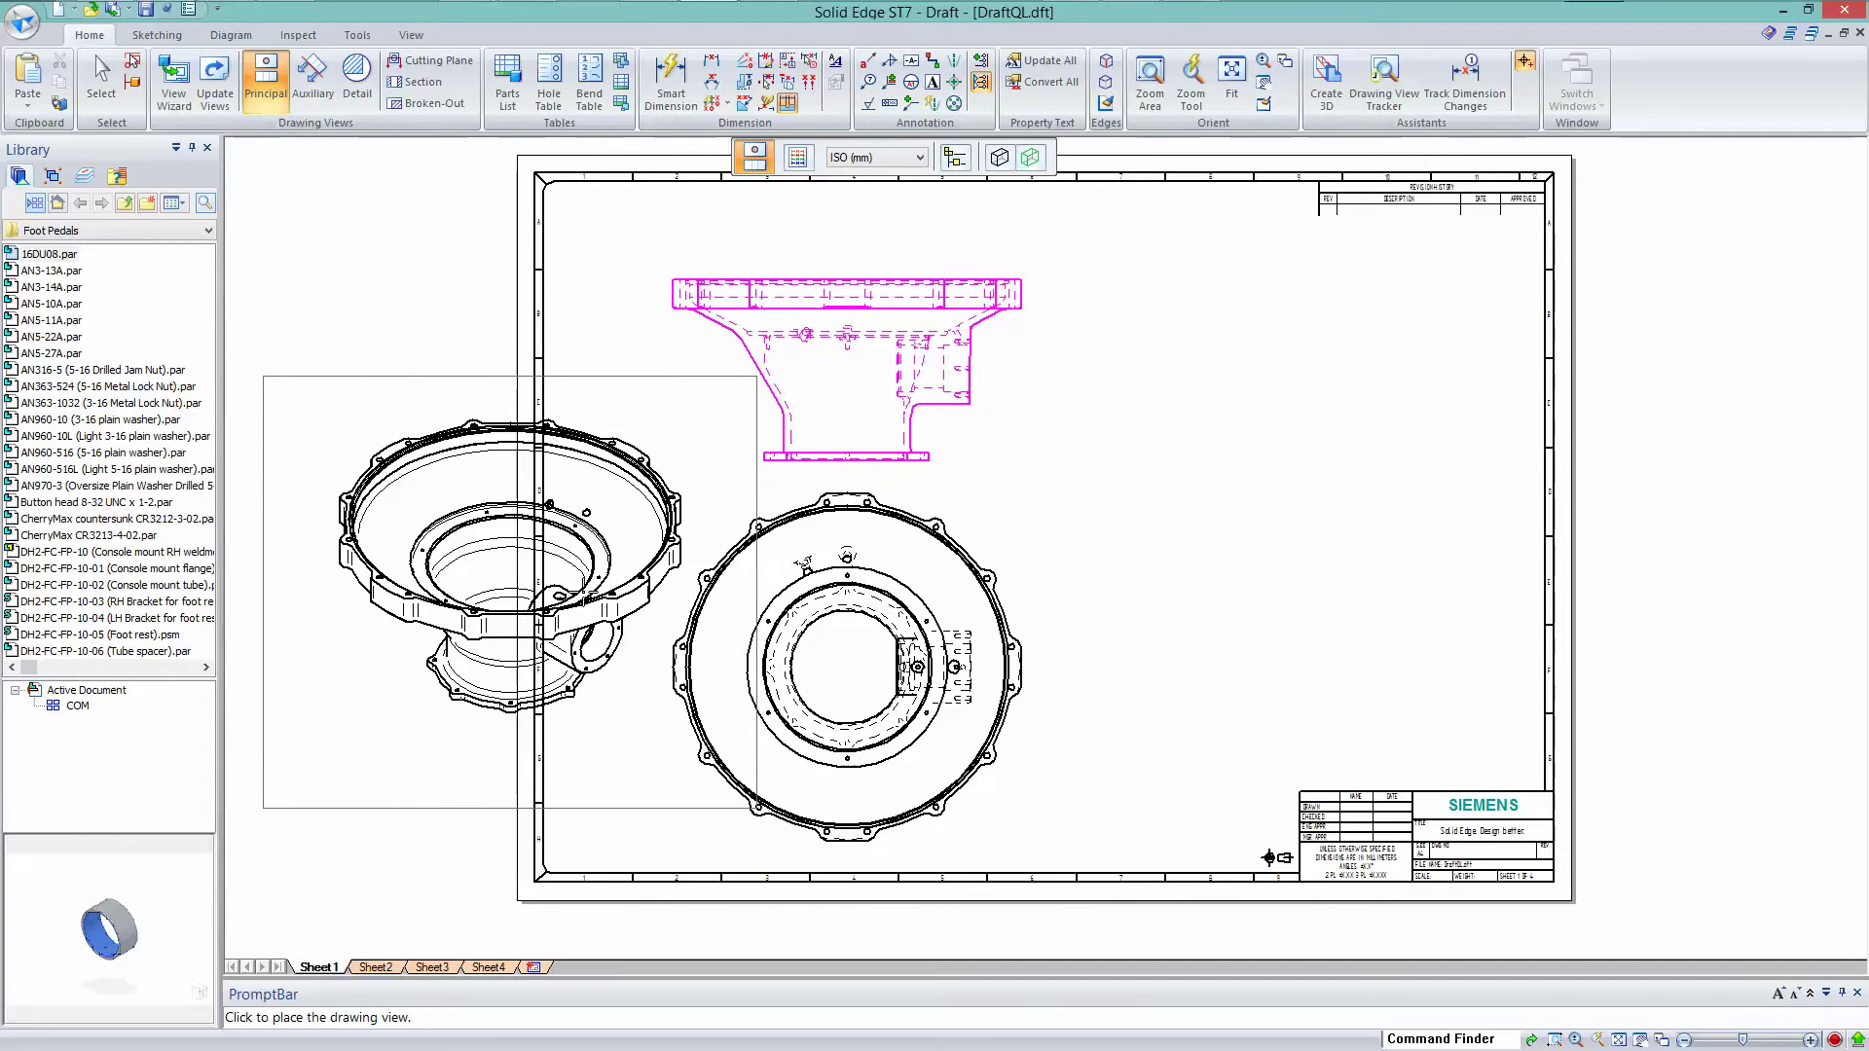
right_click(582, 591)
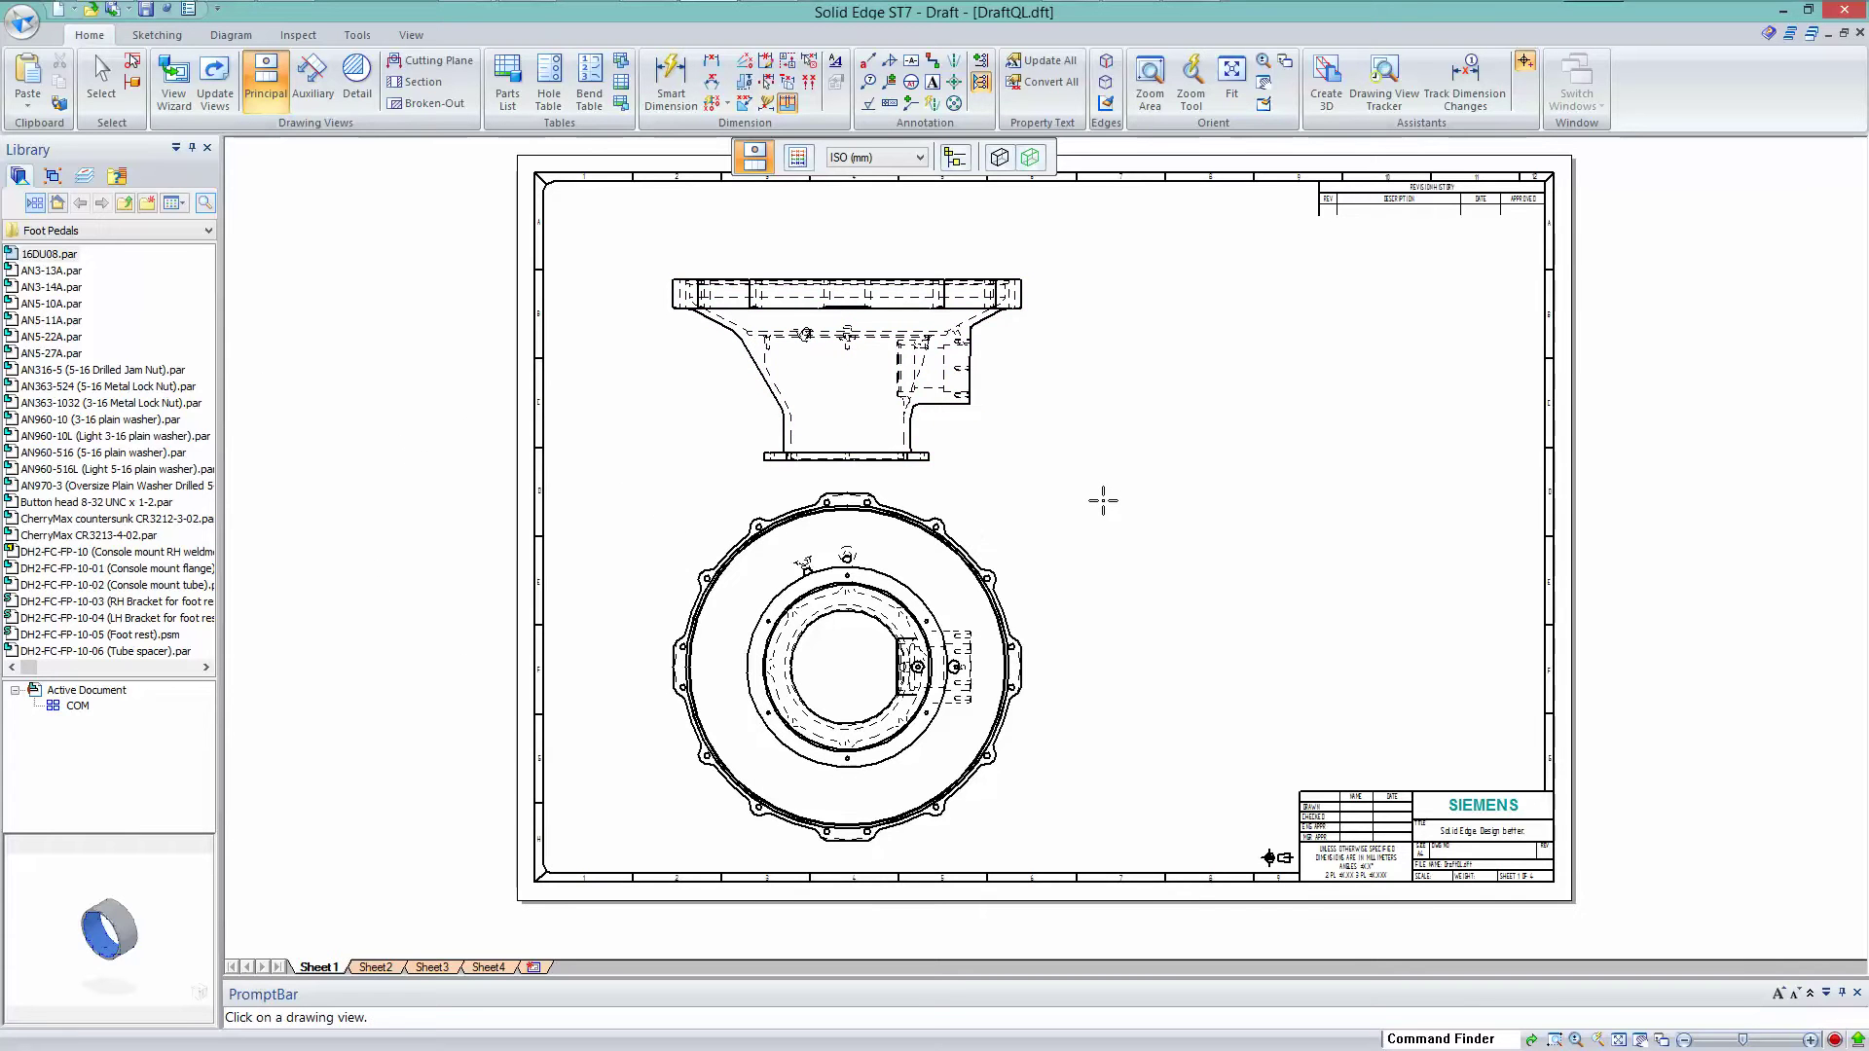
key(Escape)
Create a vertical cutting plane through the centre of the front view, with its viewing arrows facing right.
click(410, 68)
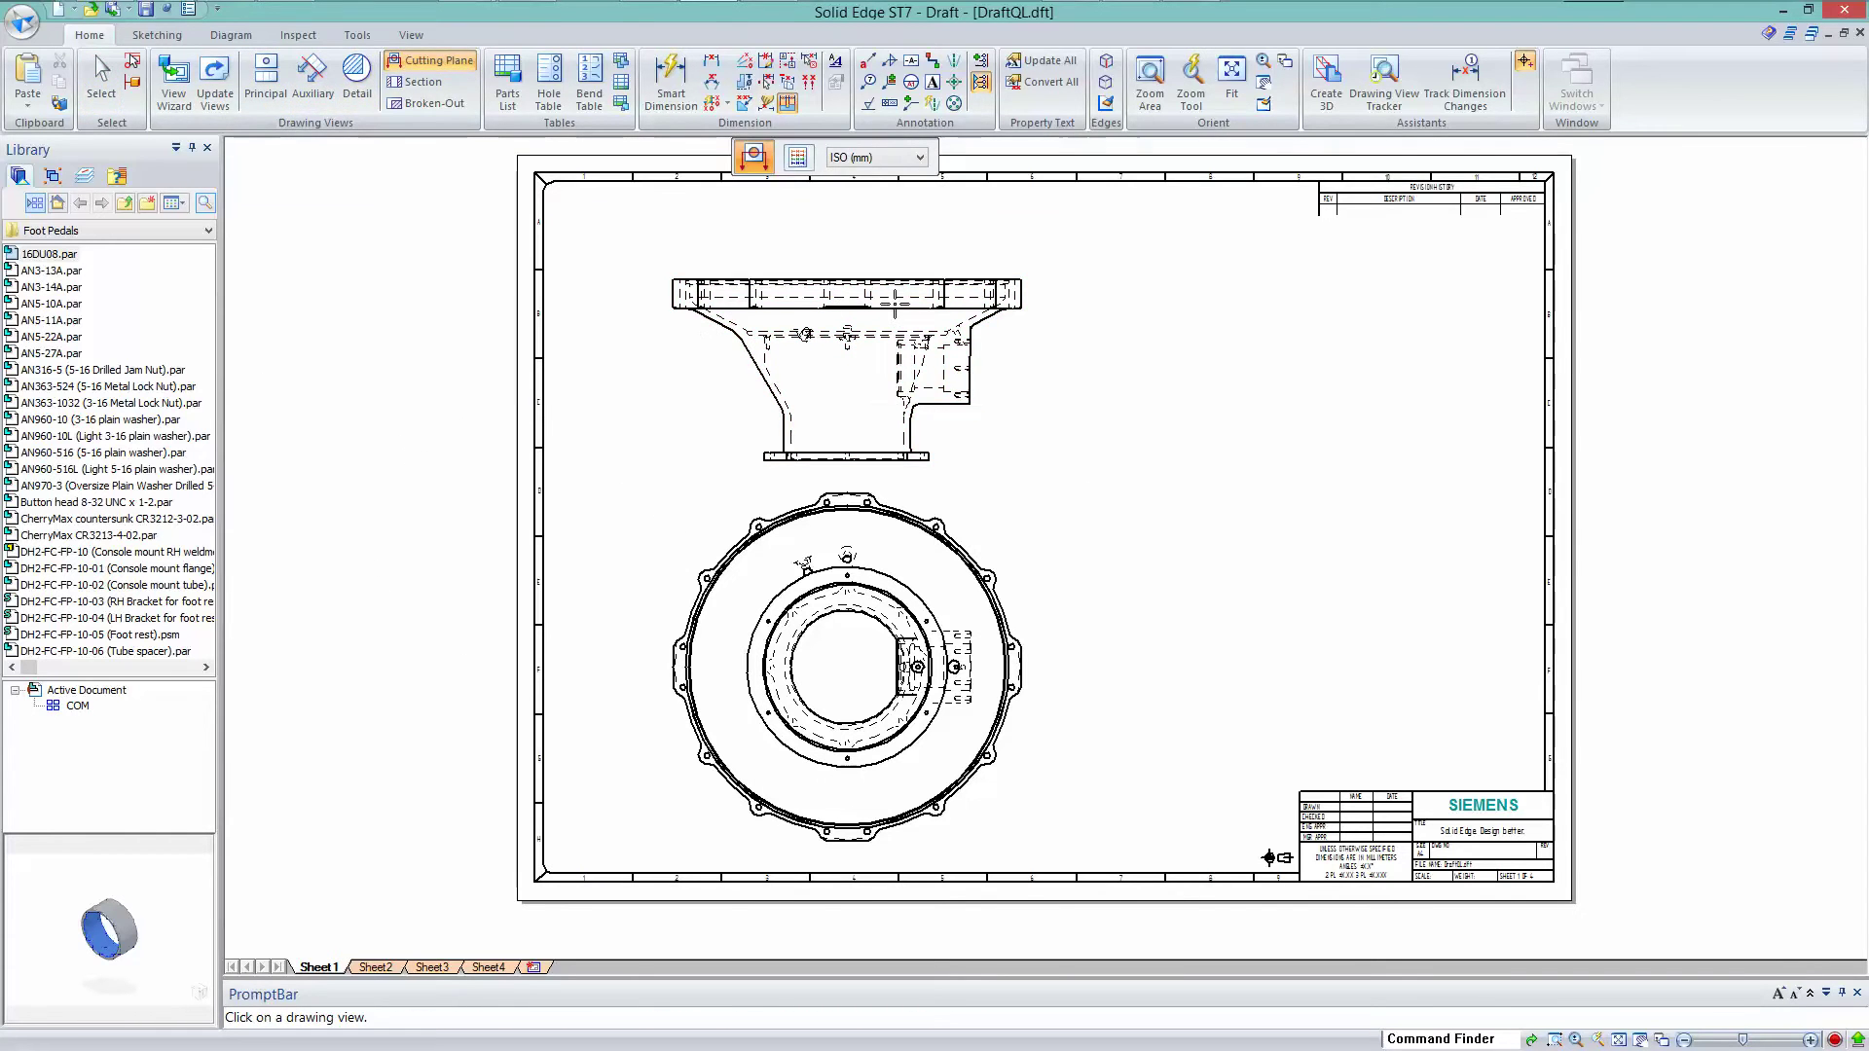
click(847, 389)
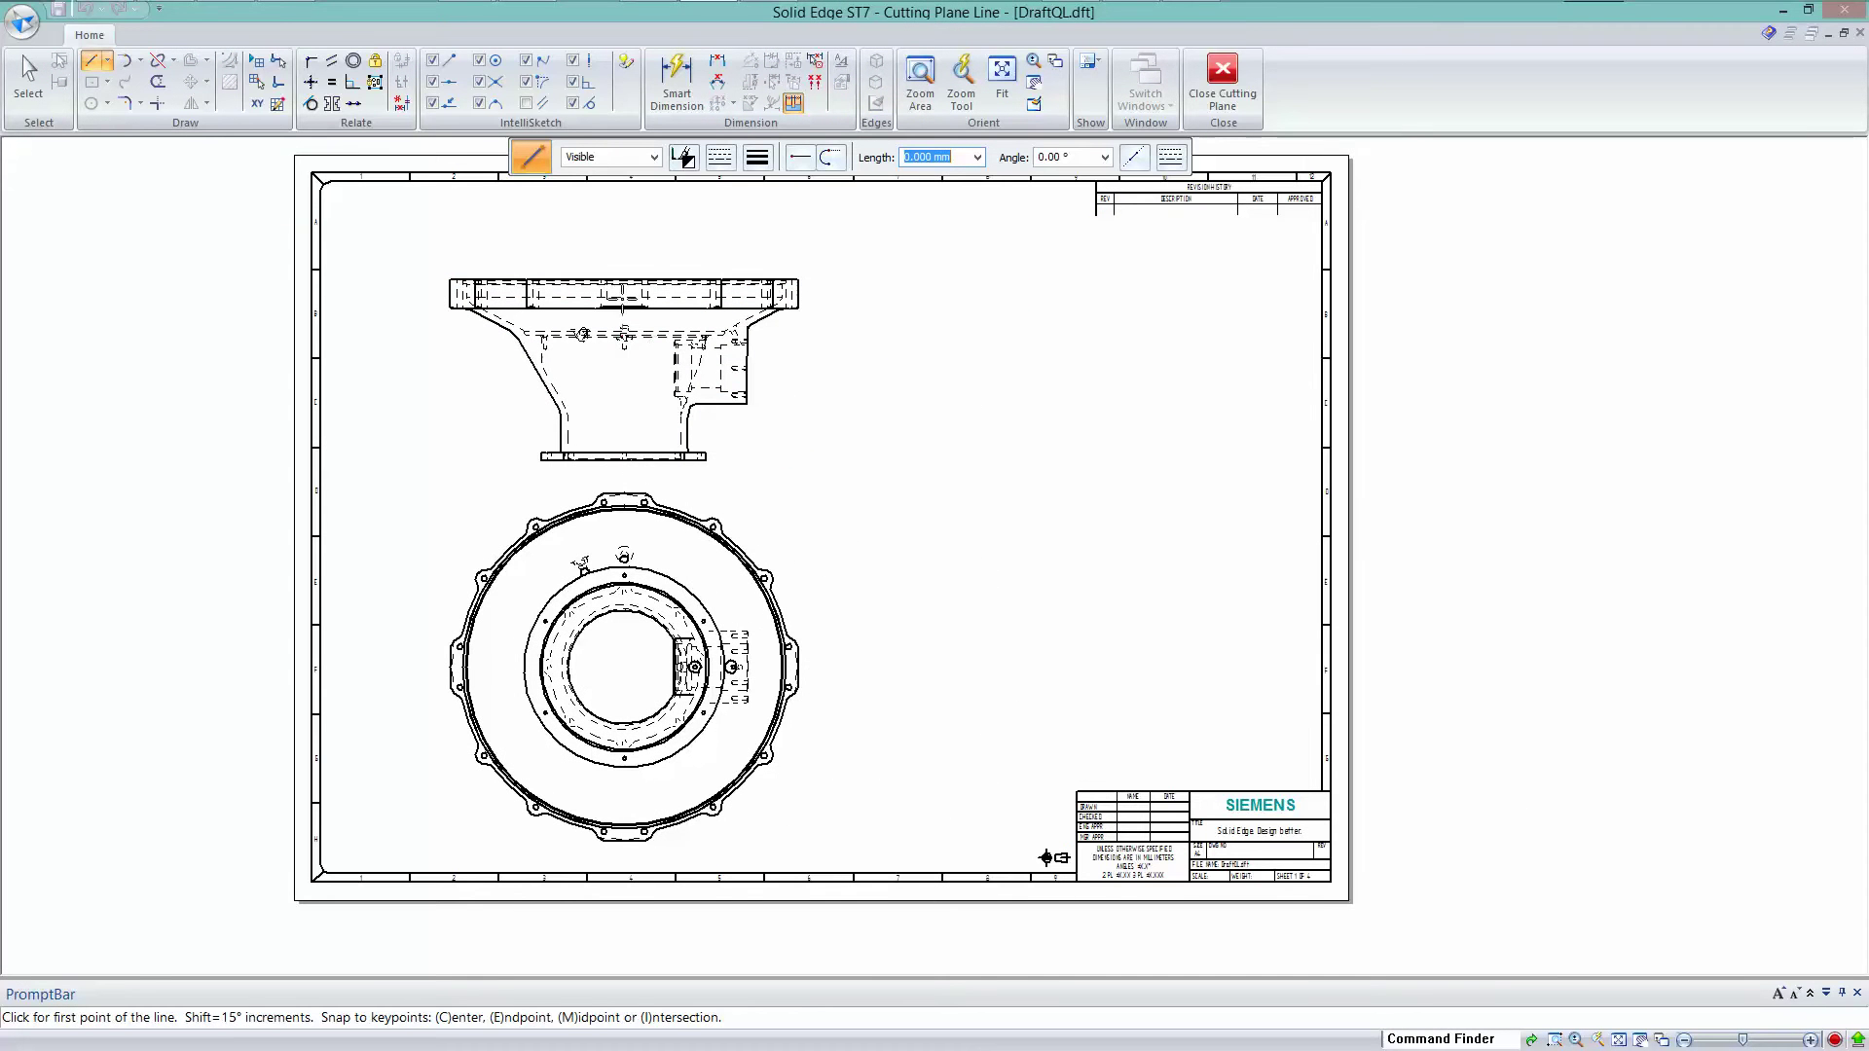
click(625, 263)
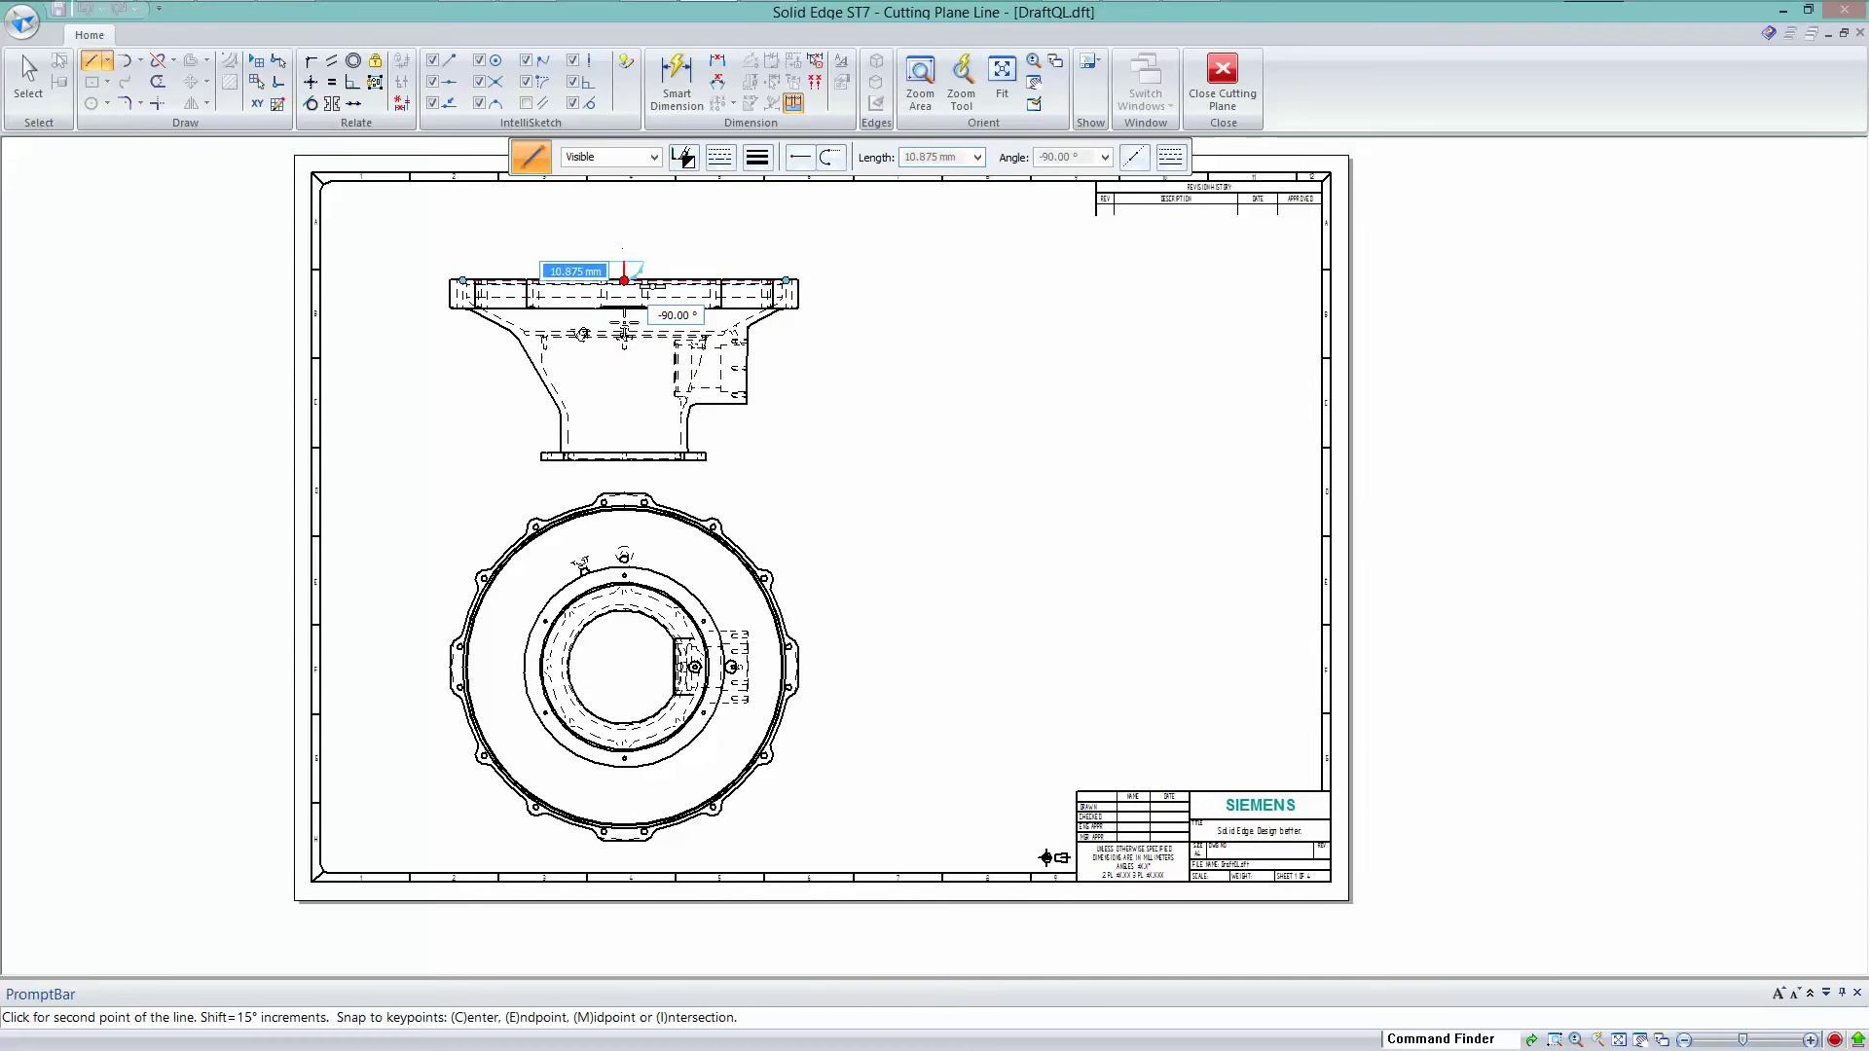
click(624, 472)
click(1223, 78)
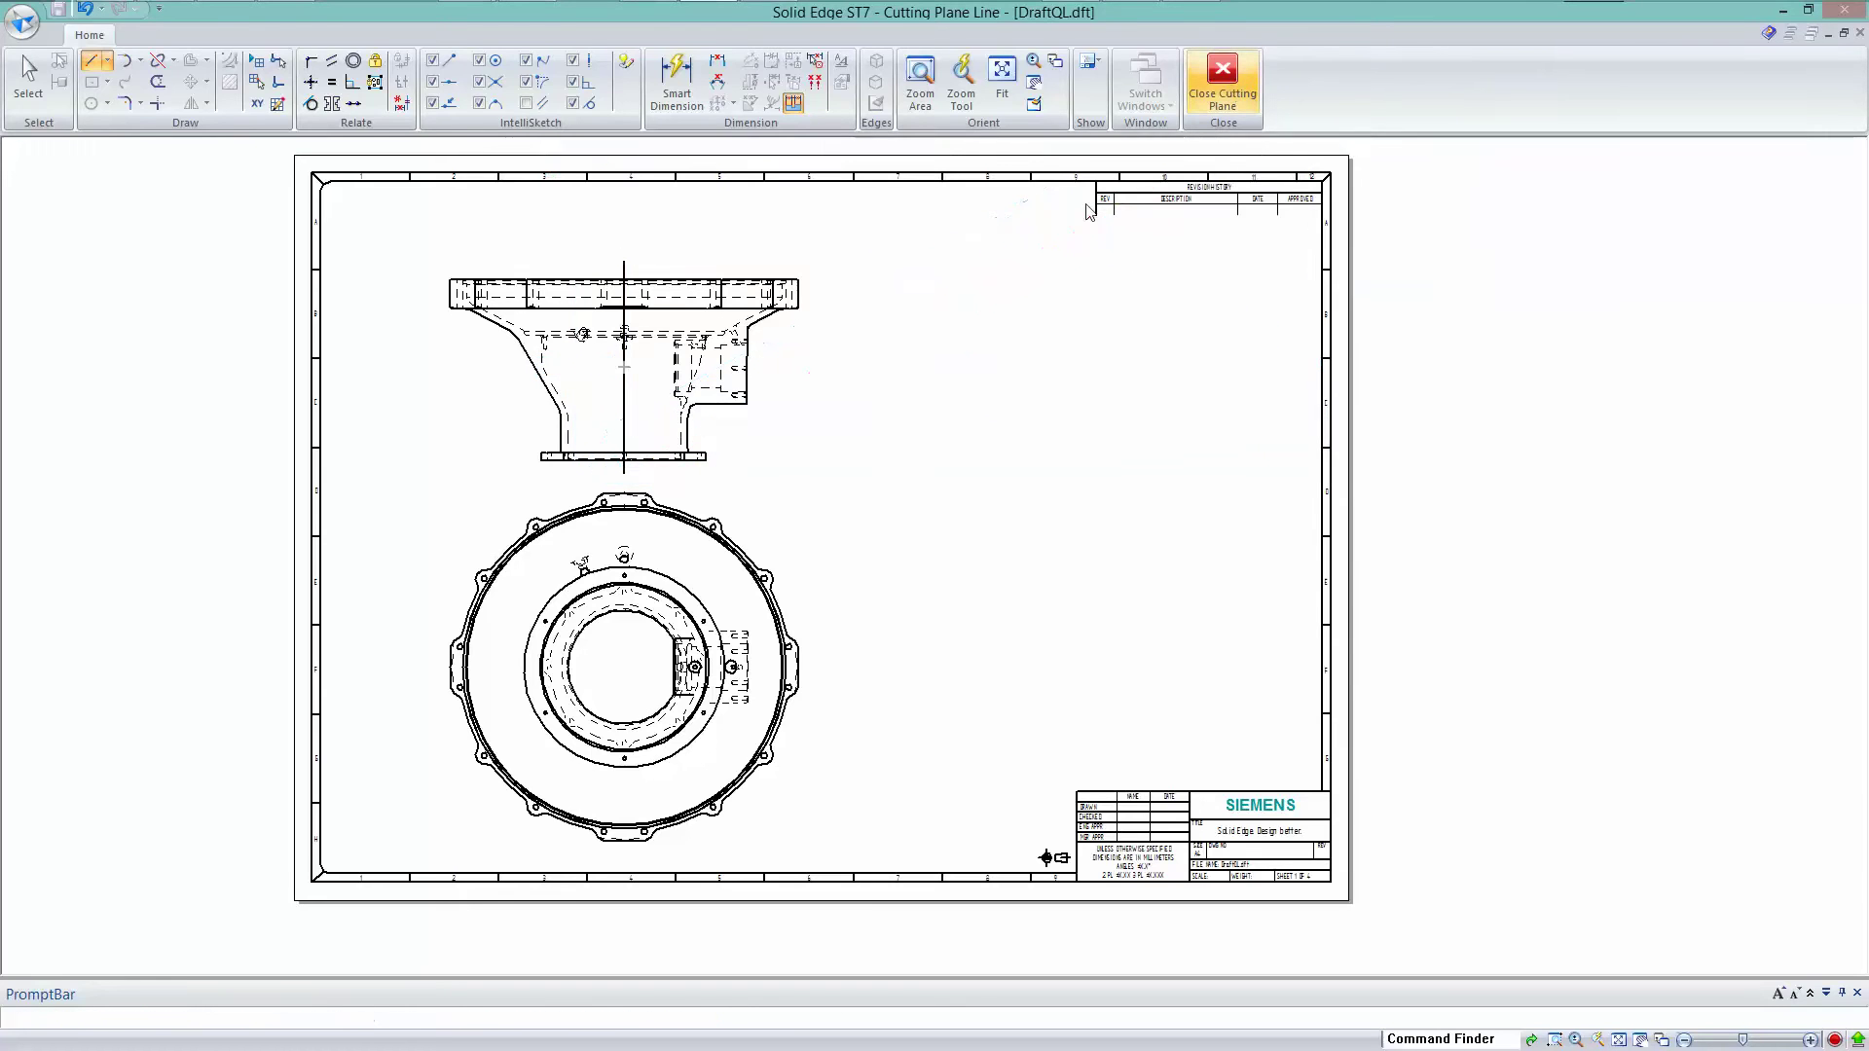
click(806, 366)
Place a section view from the front view's cutting plane to the right of that view.
click(419, 82)
click(847, 380)
click(1325, 395)
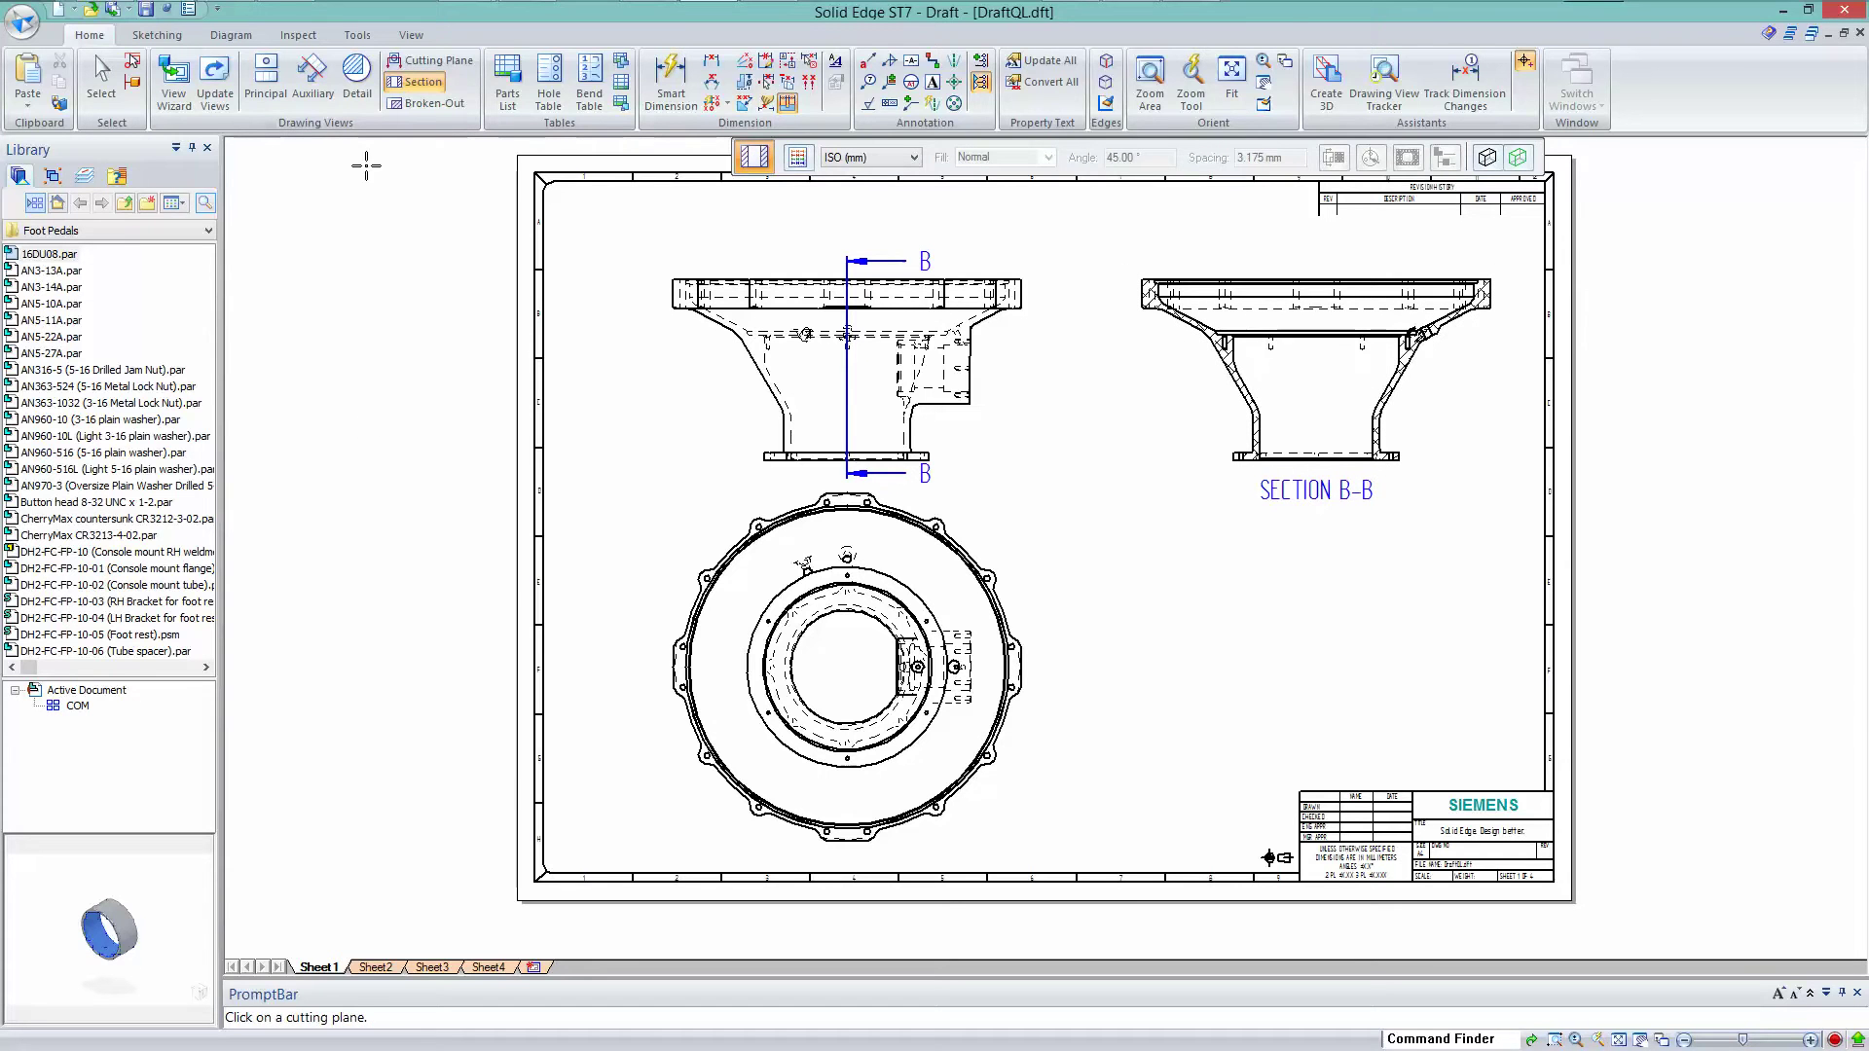
Create a 2:1 detail view of the section view's upper-left flange corner, place it below the section, and nudge its circle slightly left.
click(356, 79)
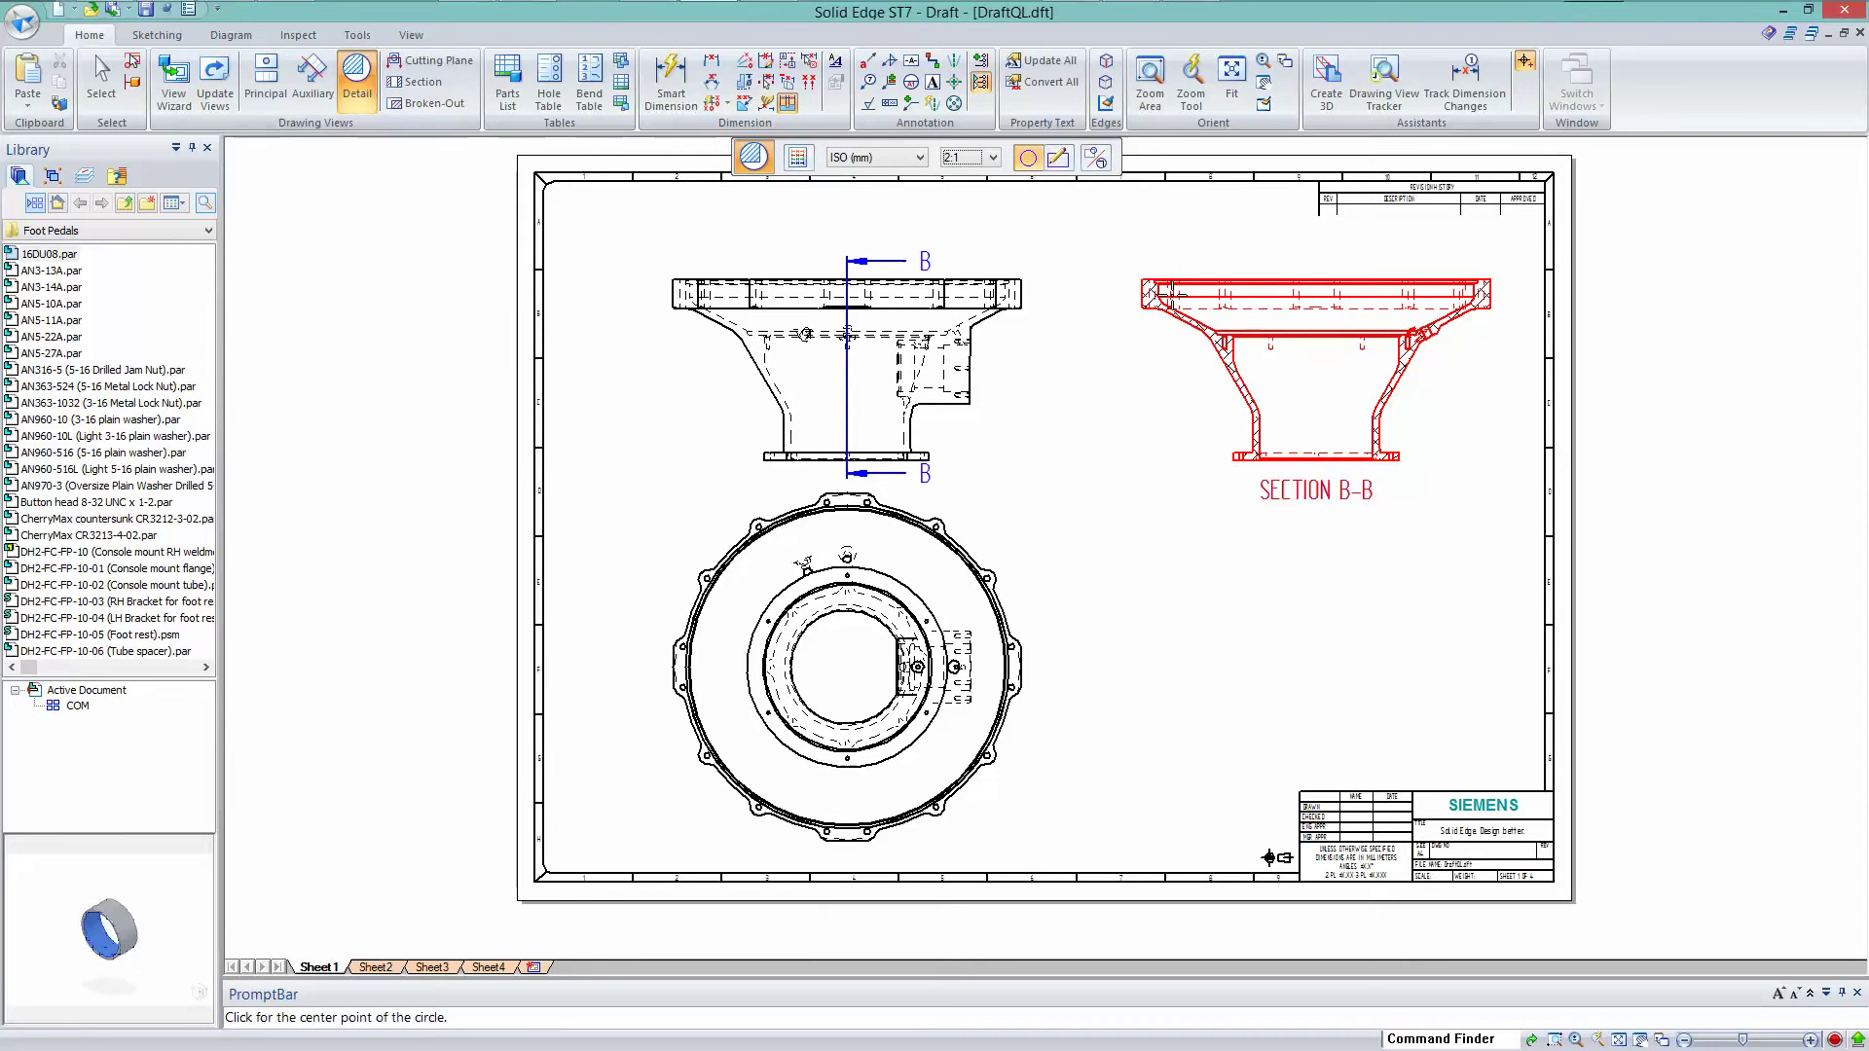
click(1174, 294)
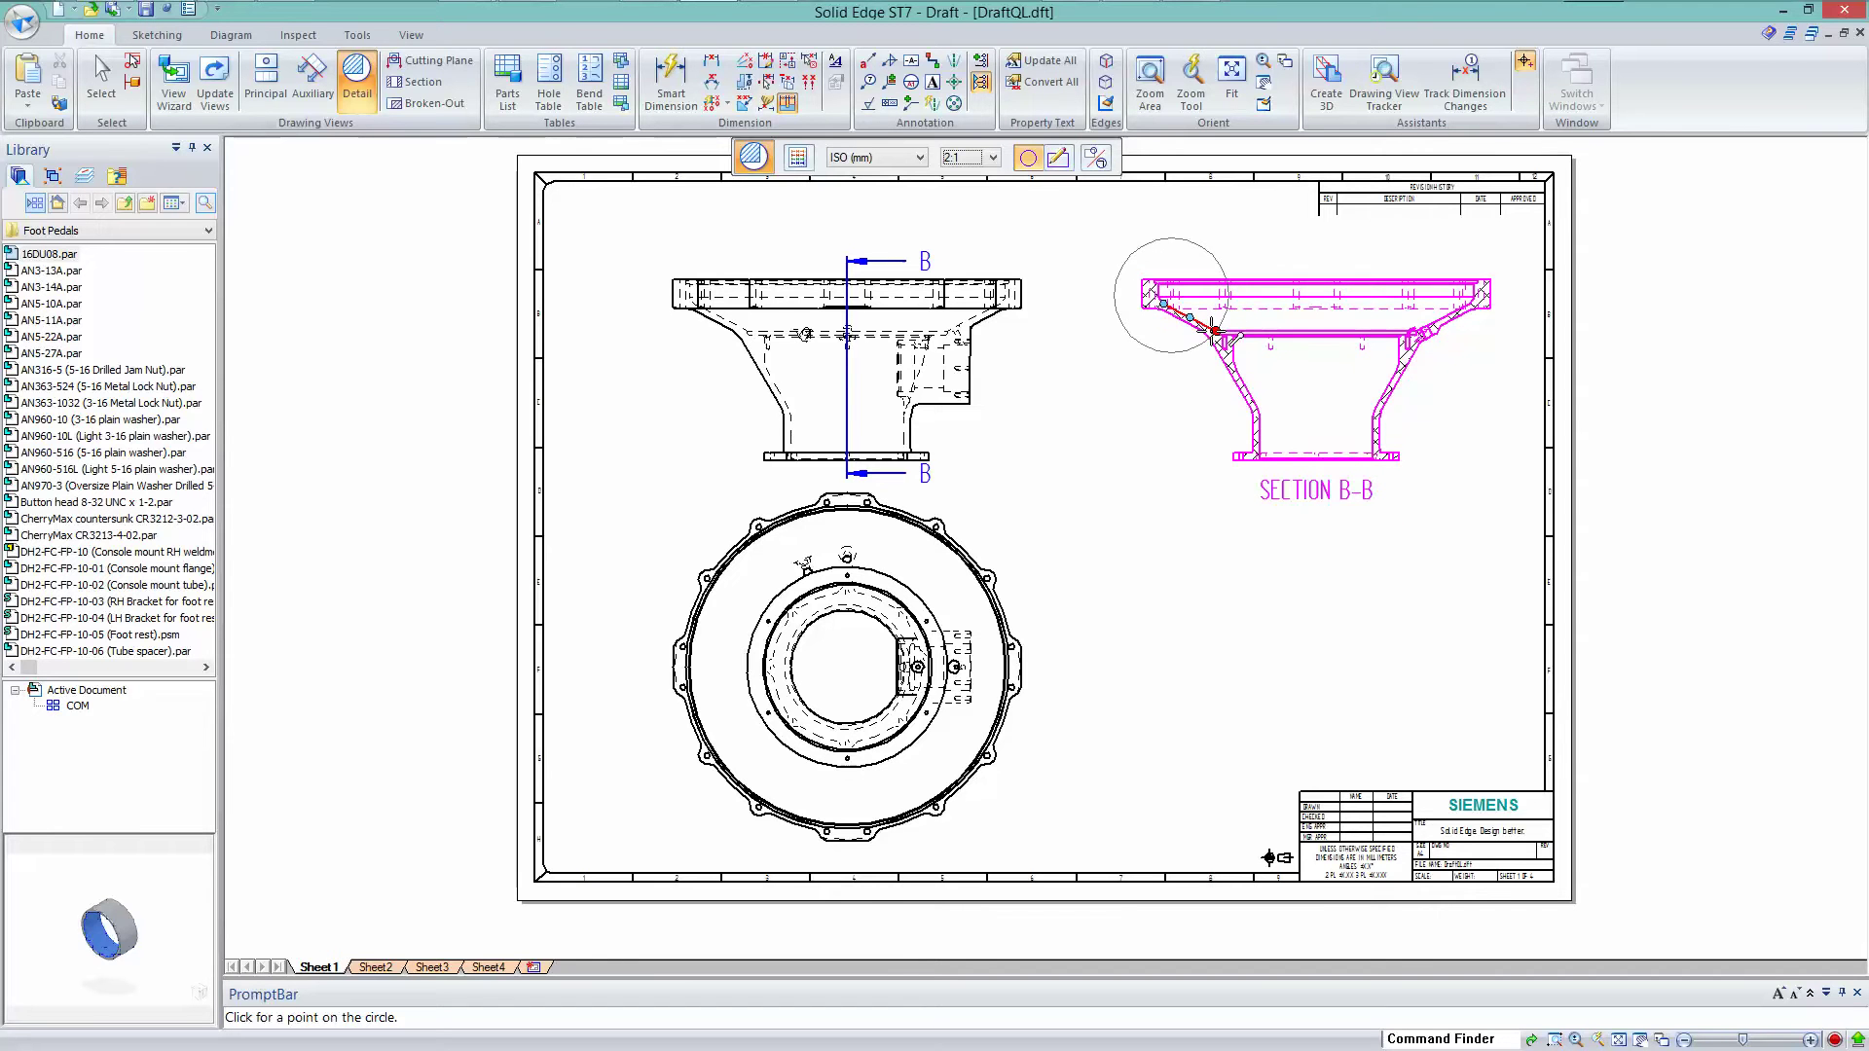
click(1215, 319)
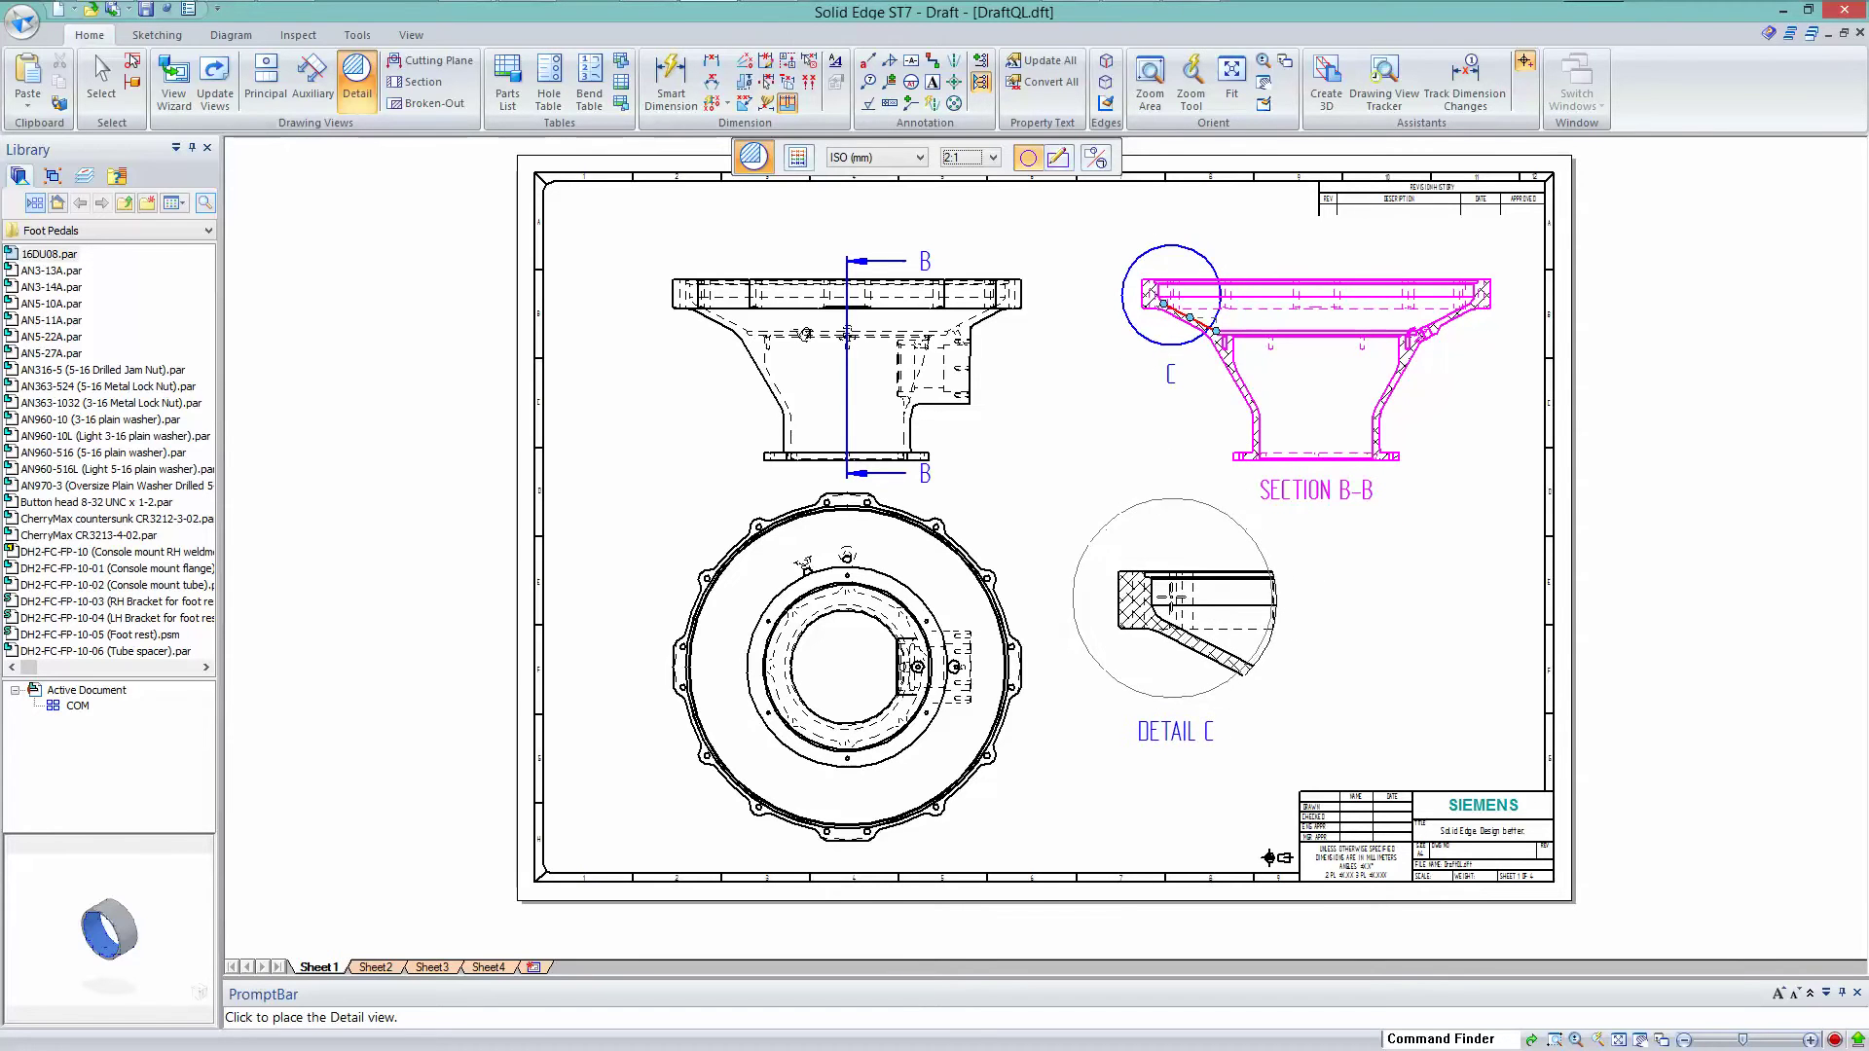
click(1173, 599)
drag(1189, 250, 1169, 246)
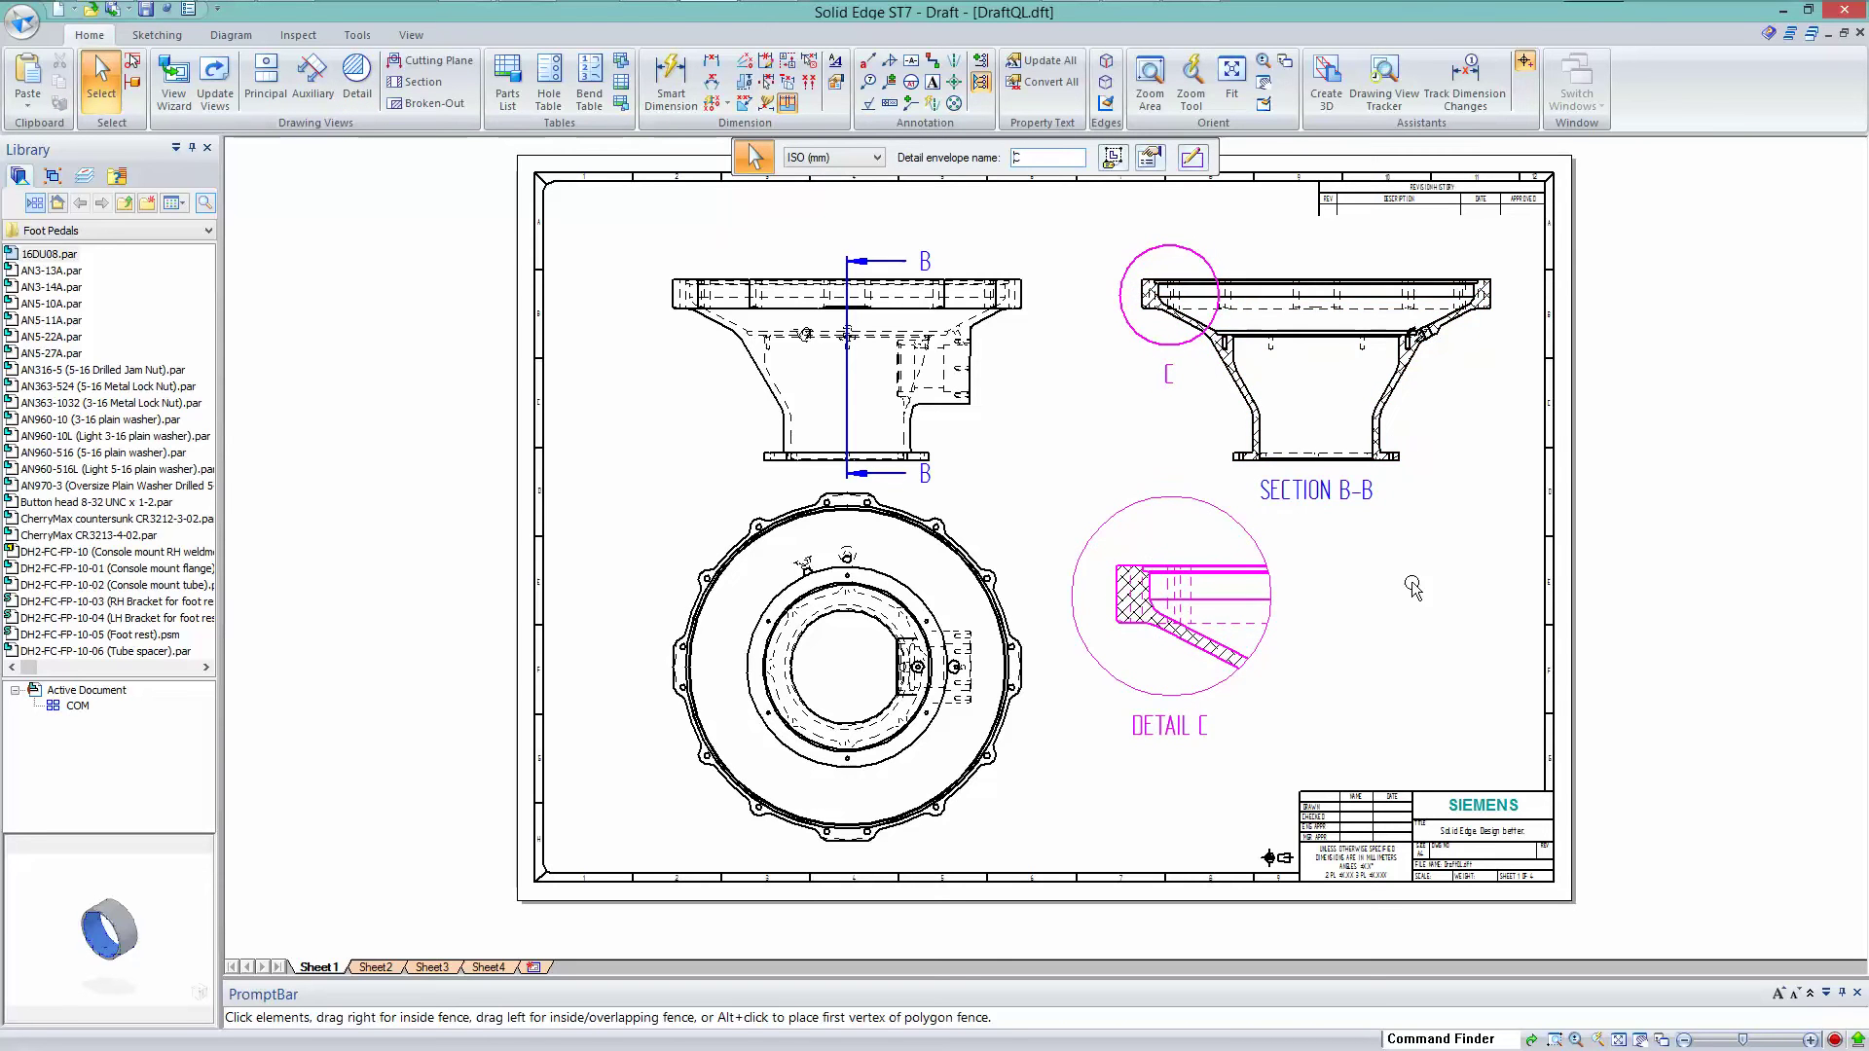
key(Escape)
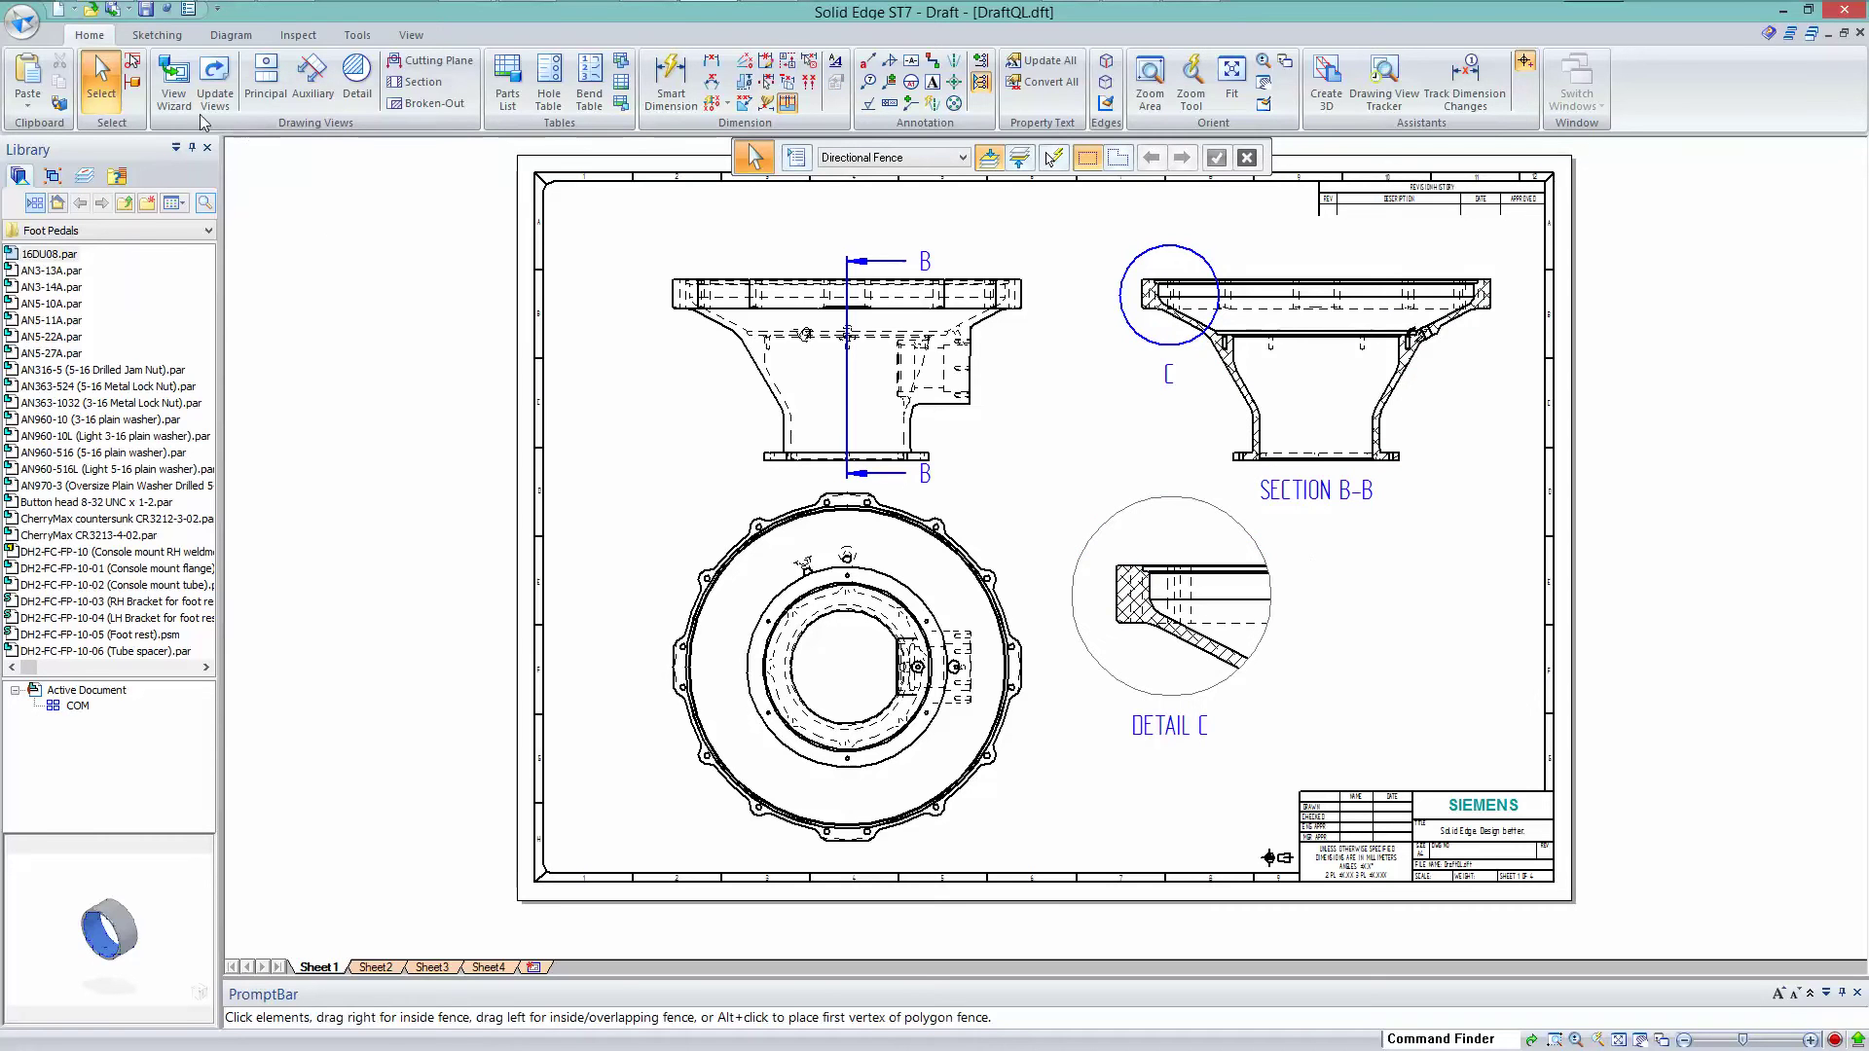
Project a shaded isometric view from the front view and place it in the lower-right area of the sheet.
click(266, 83)
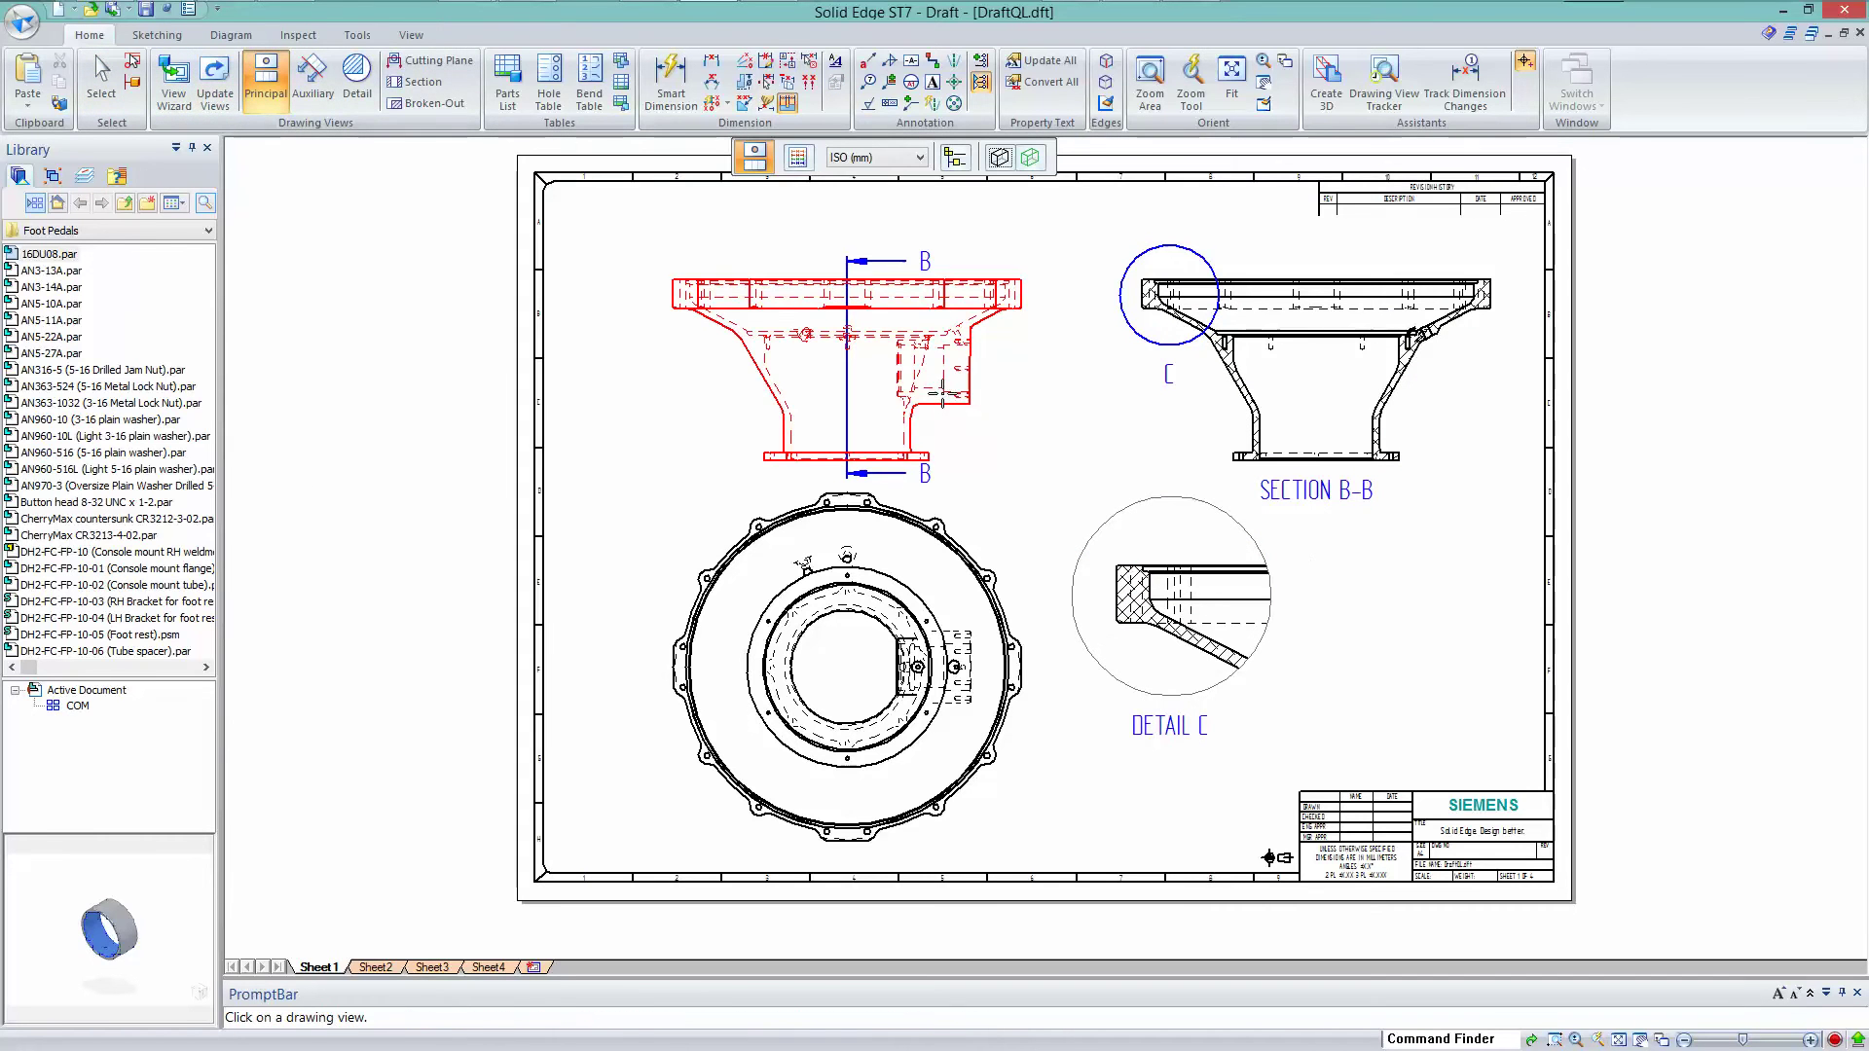
click(944, 412)
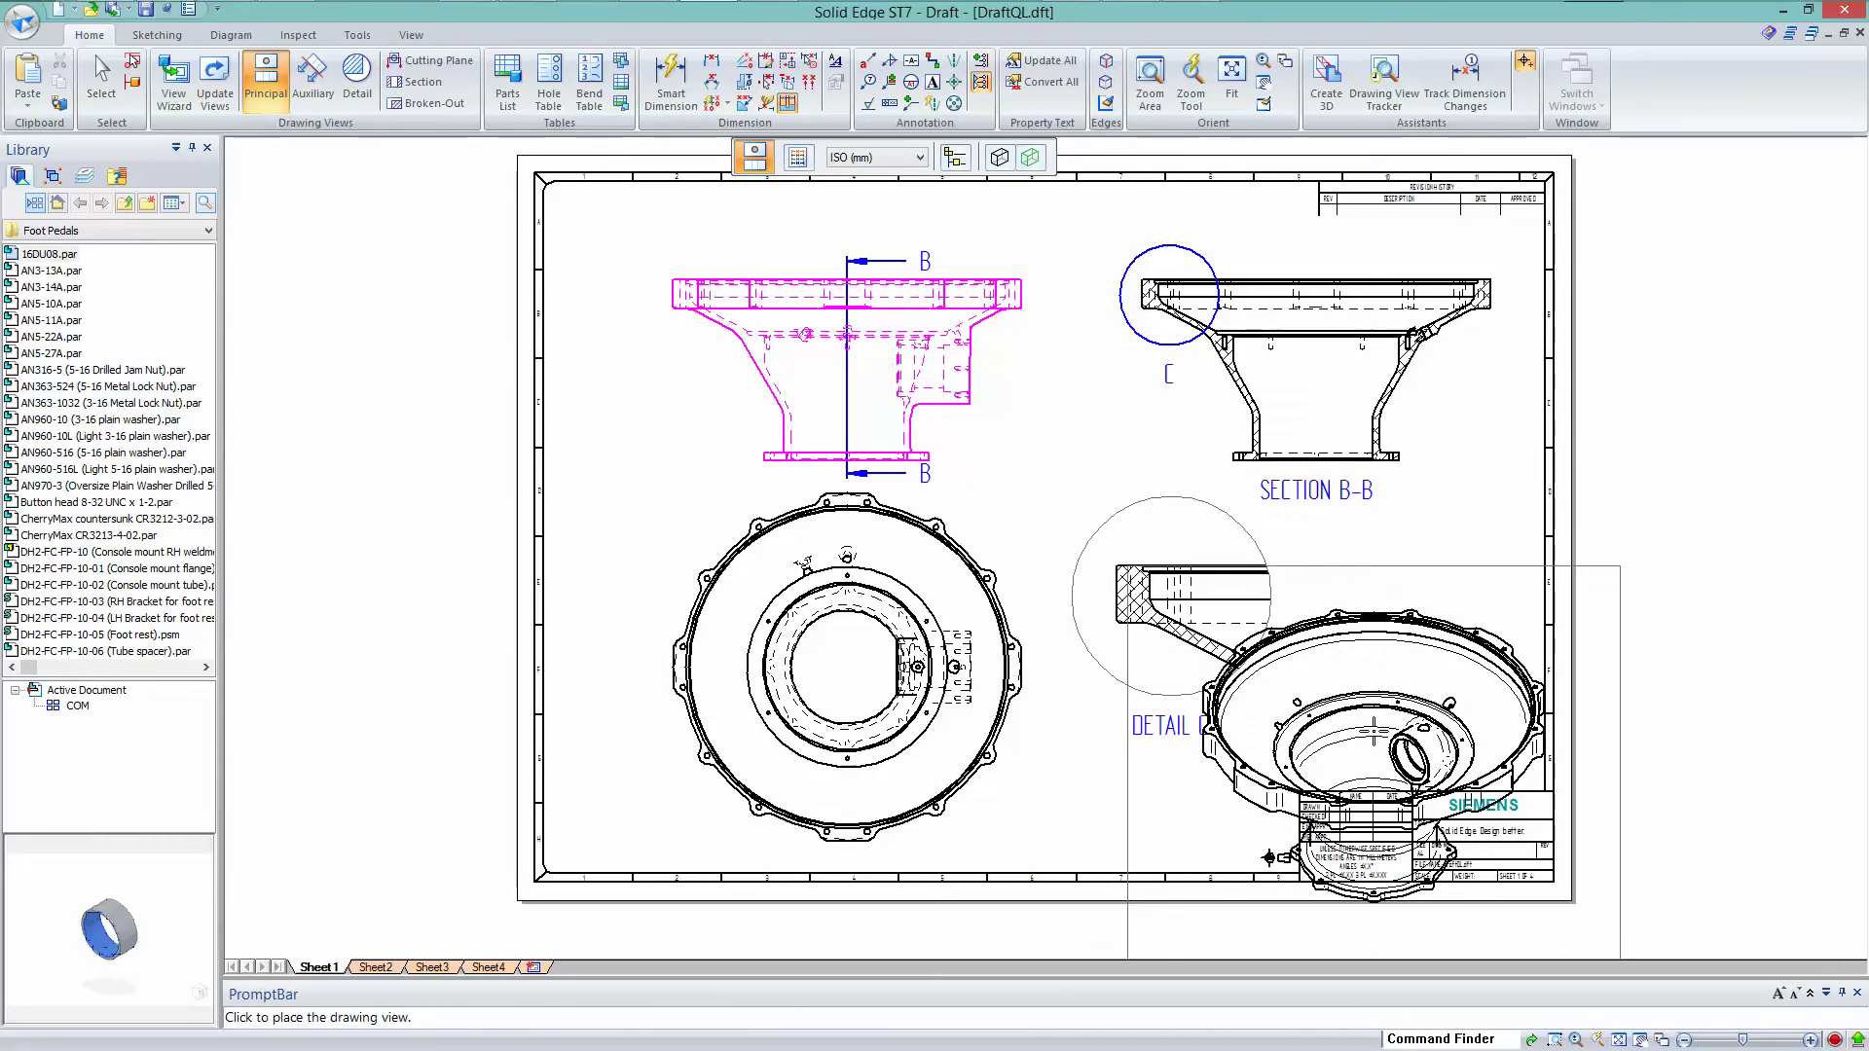
click(1008, 161)
click(1061, 246)
click(1265, 741)
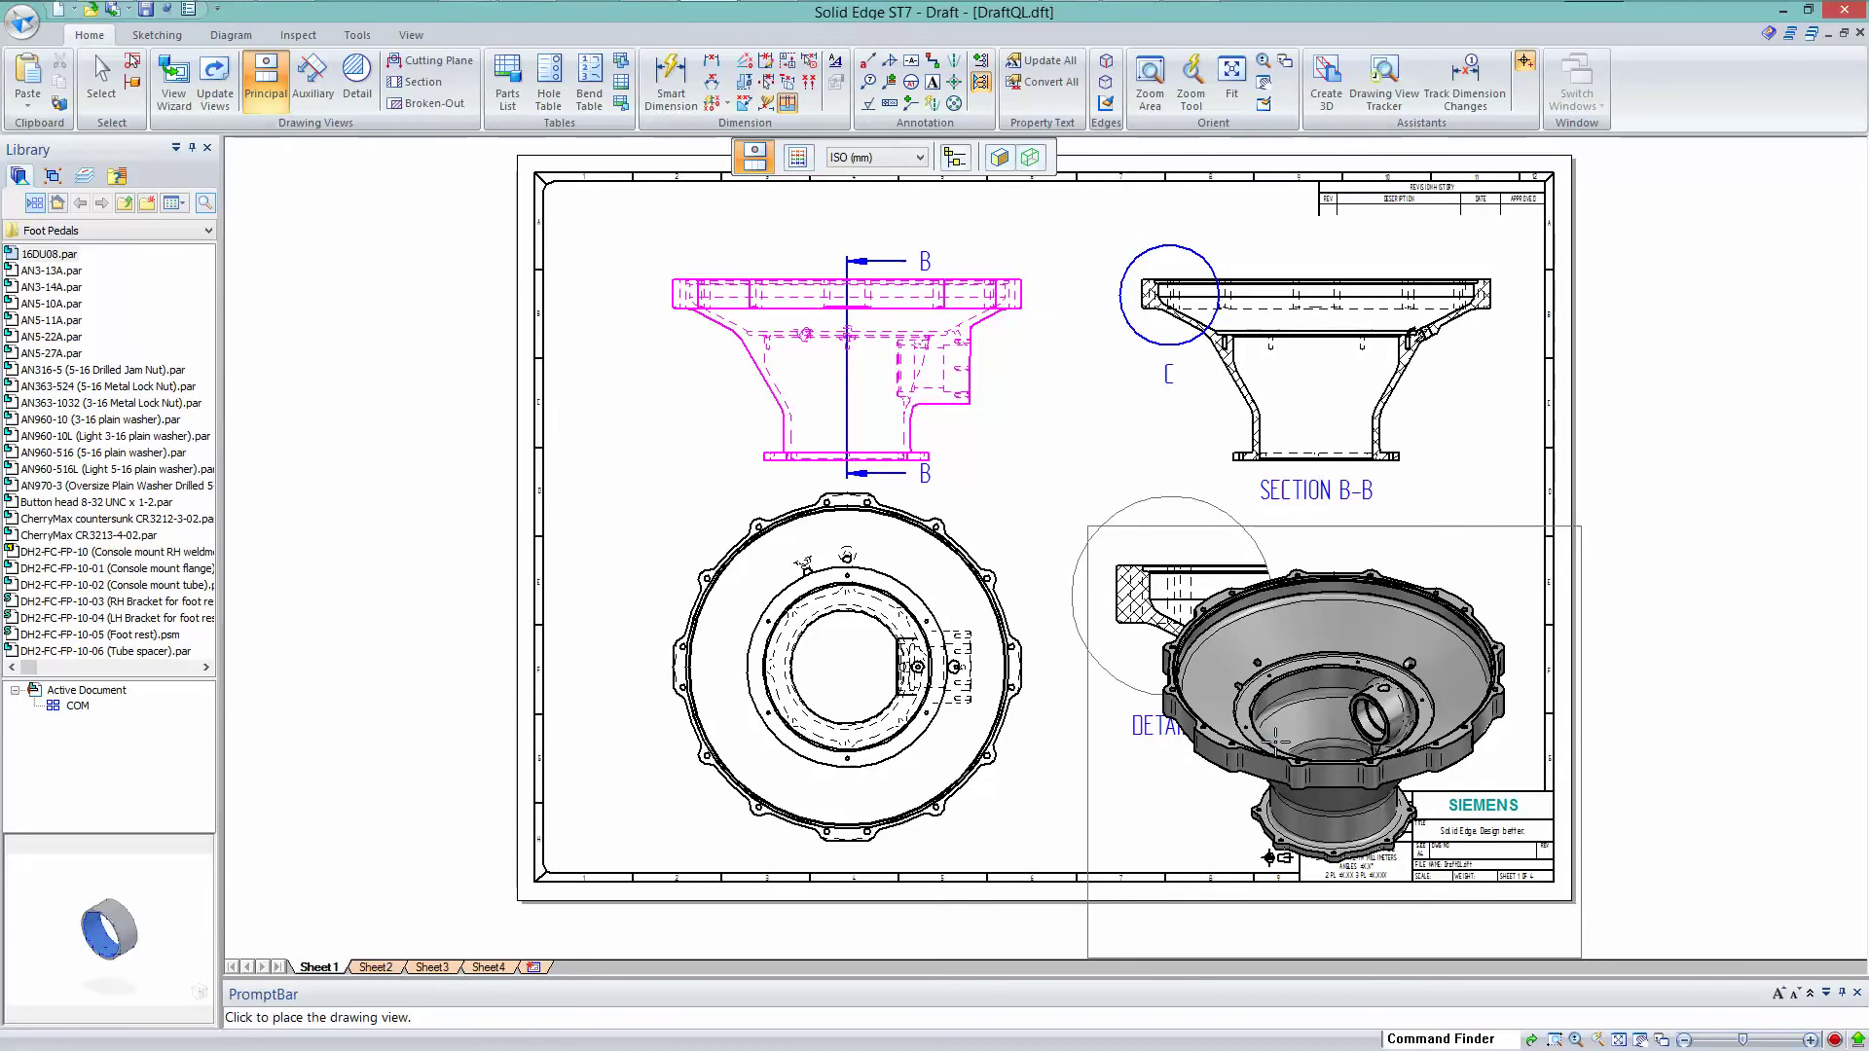
key(Escape)
Set the shaded isometric view's scale to 1:4.
click(1217, 594)
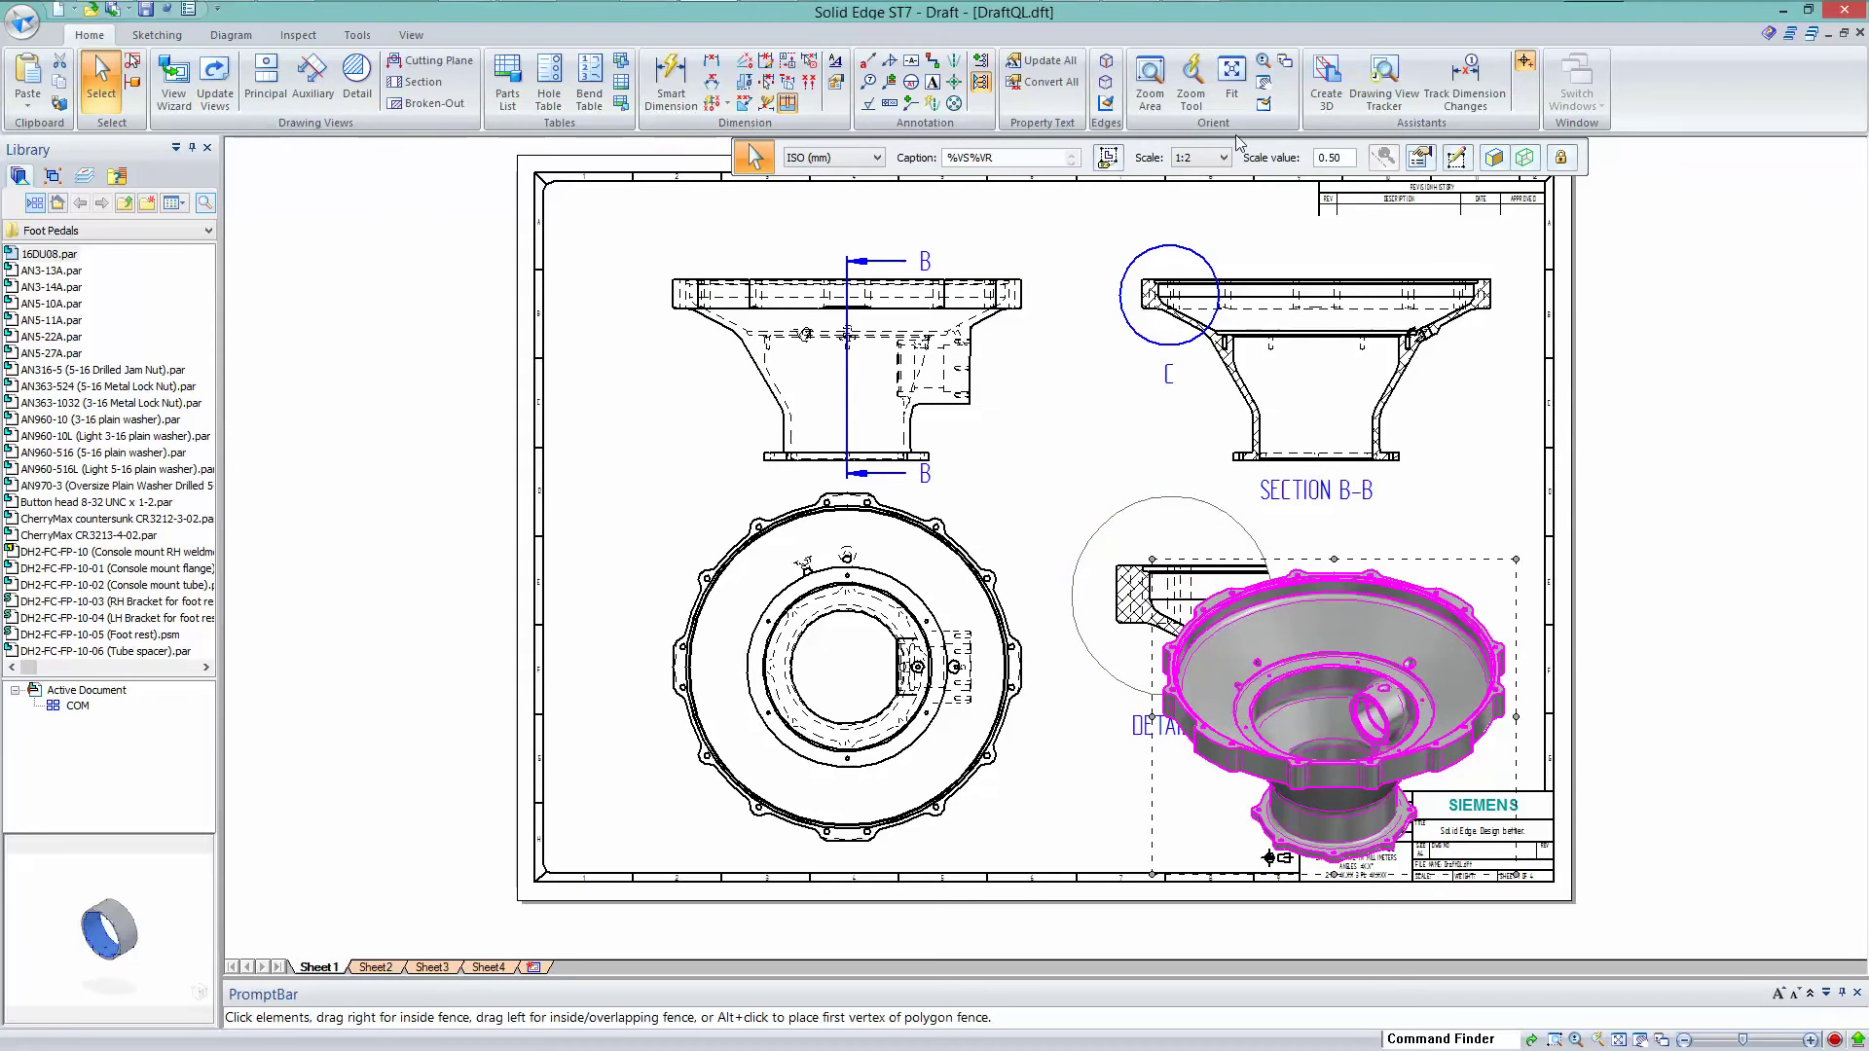
double_click(1330, 158)
text(1:4)
key(Return)
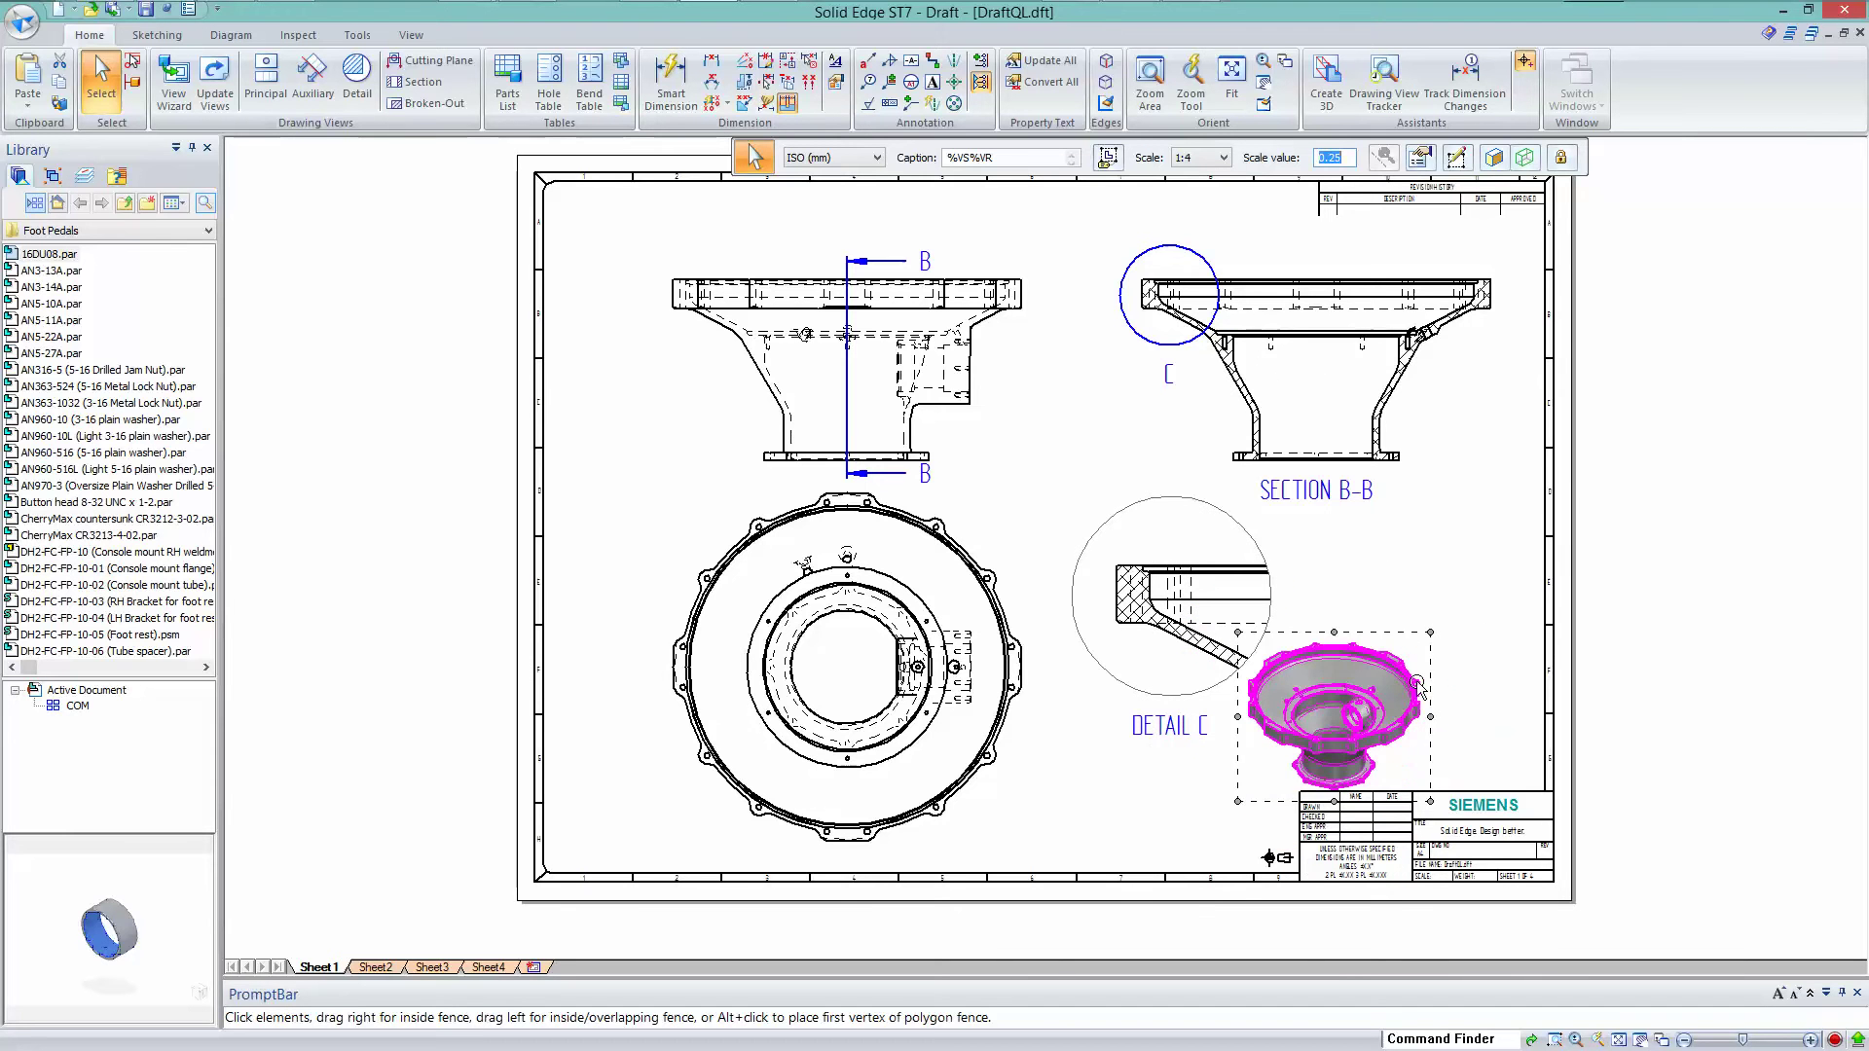
Move the shaded isometric view to just above the title block and shift the front view slightly upward.
drag(1399, 674, 1508, 670)
click(1422, 547)
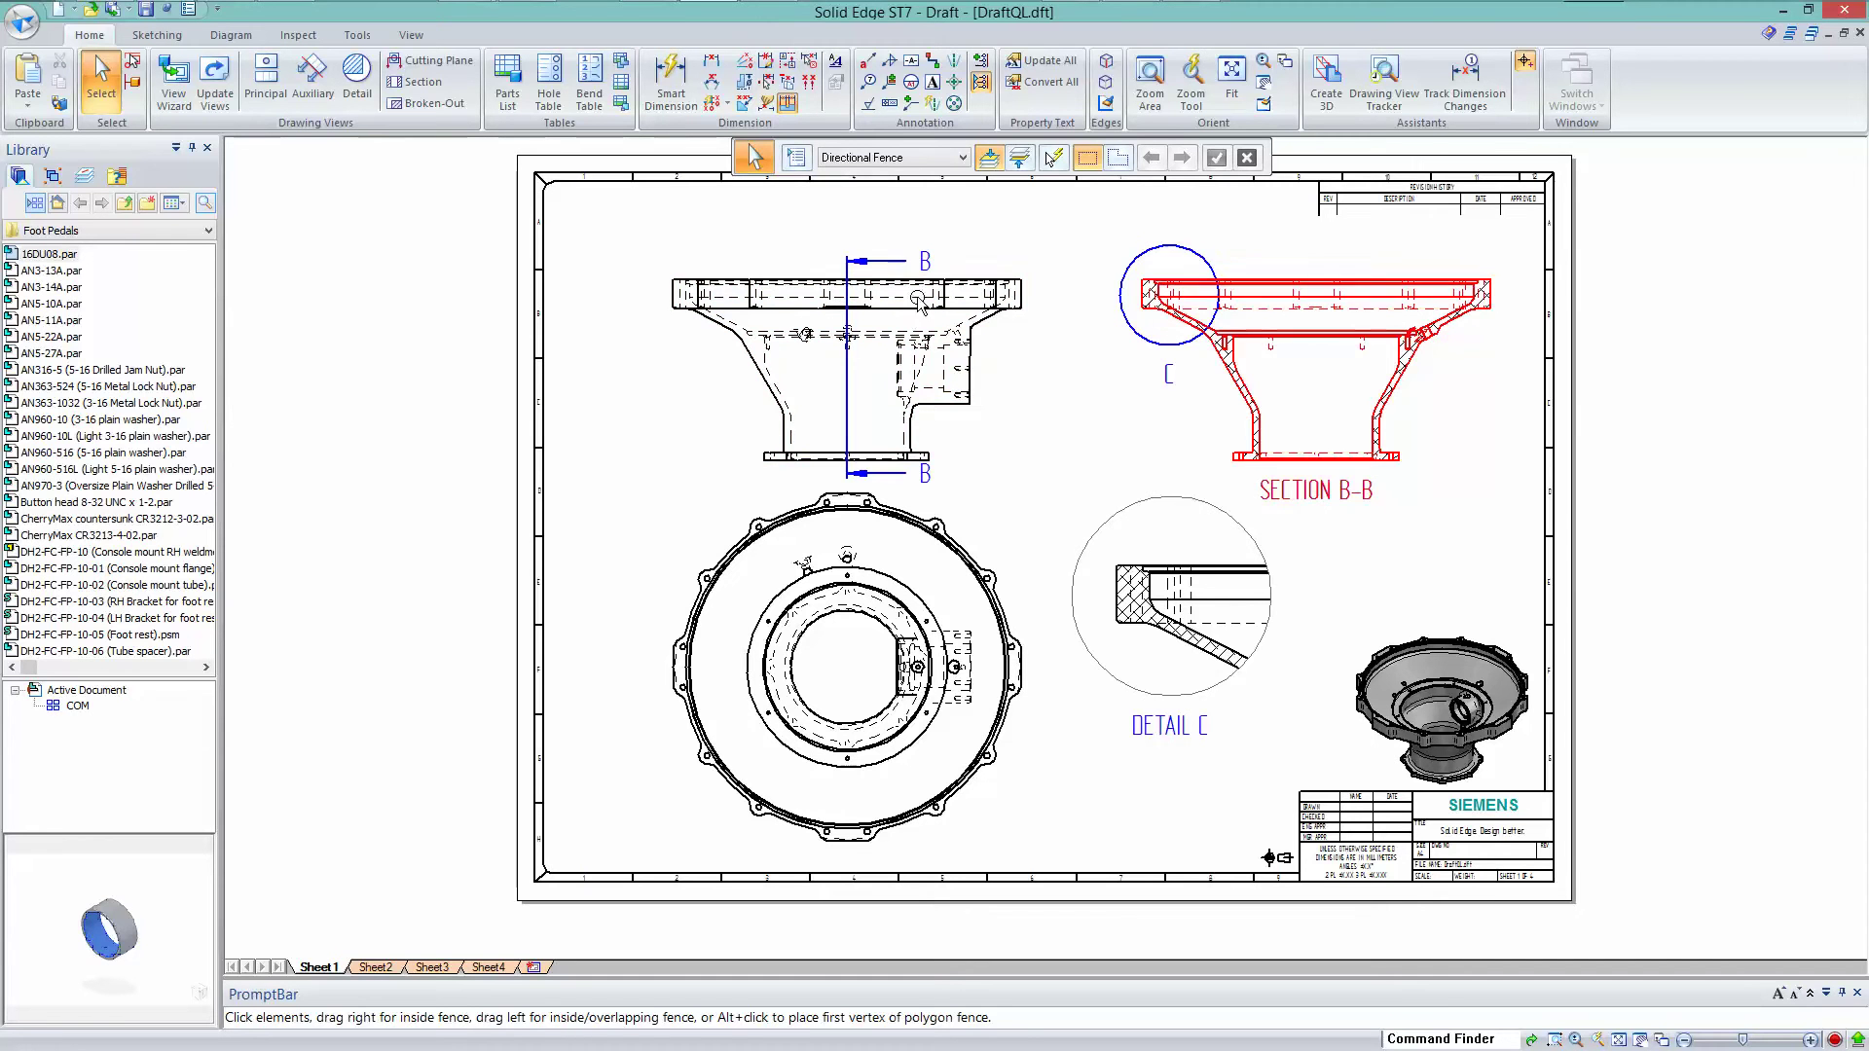
drag(923, 341, 615, 328)
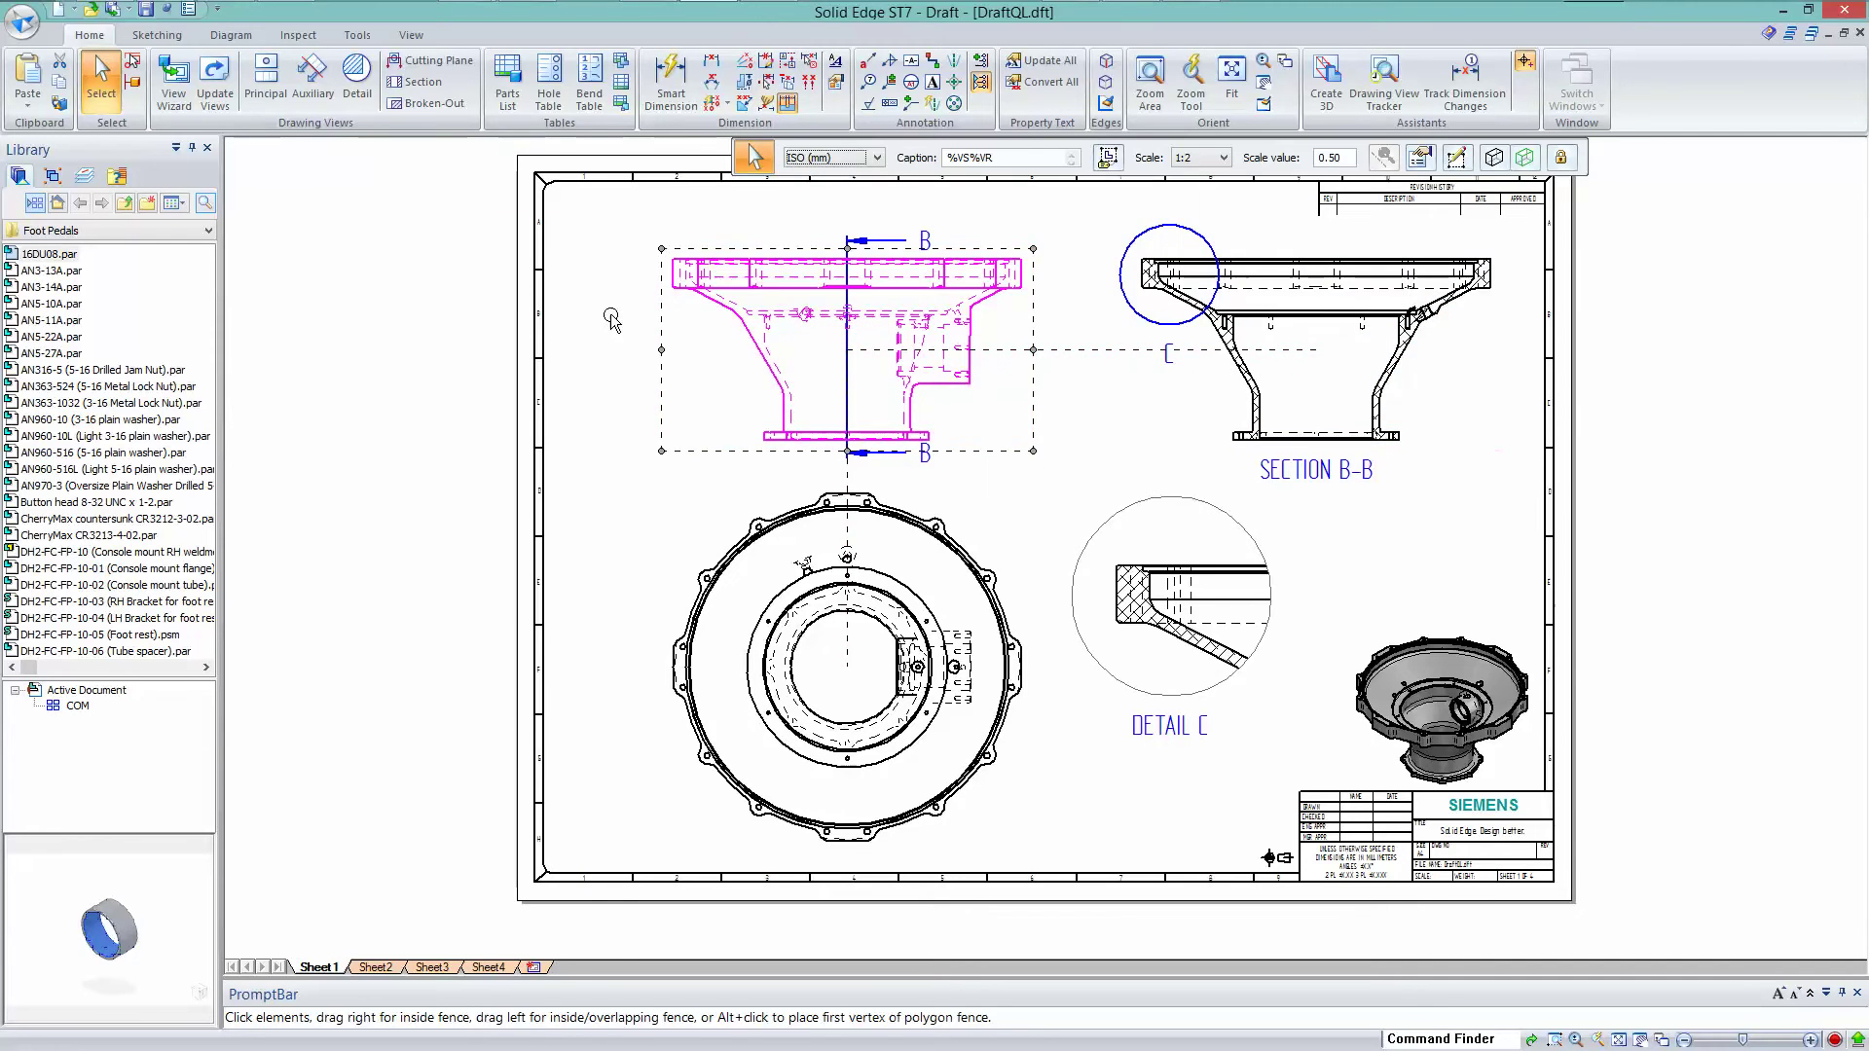
click(616, 328)
Examine the View, Drawing Standards, Annotation and Drawing View Wizard pages of the draft options.
click(22, 21)
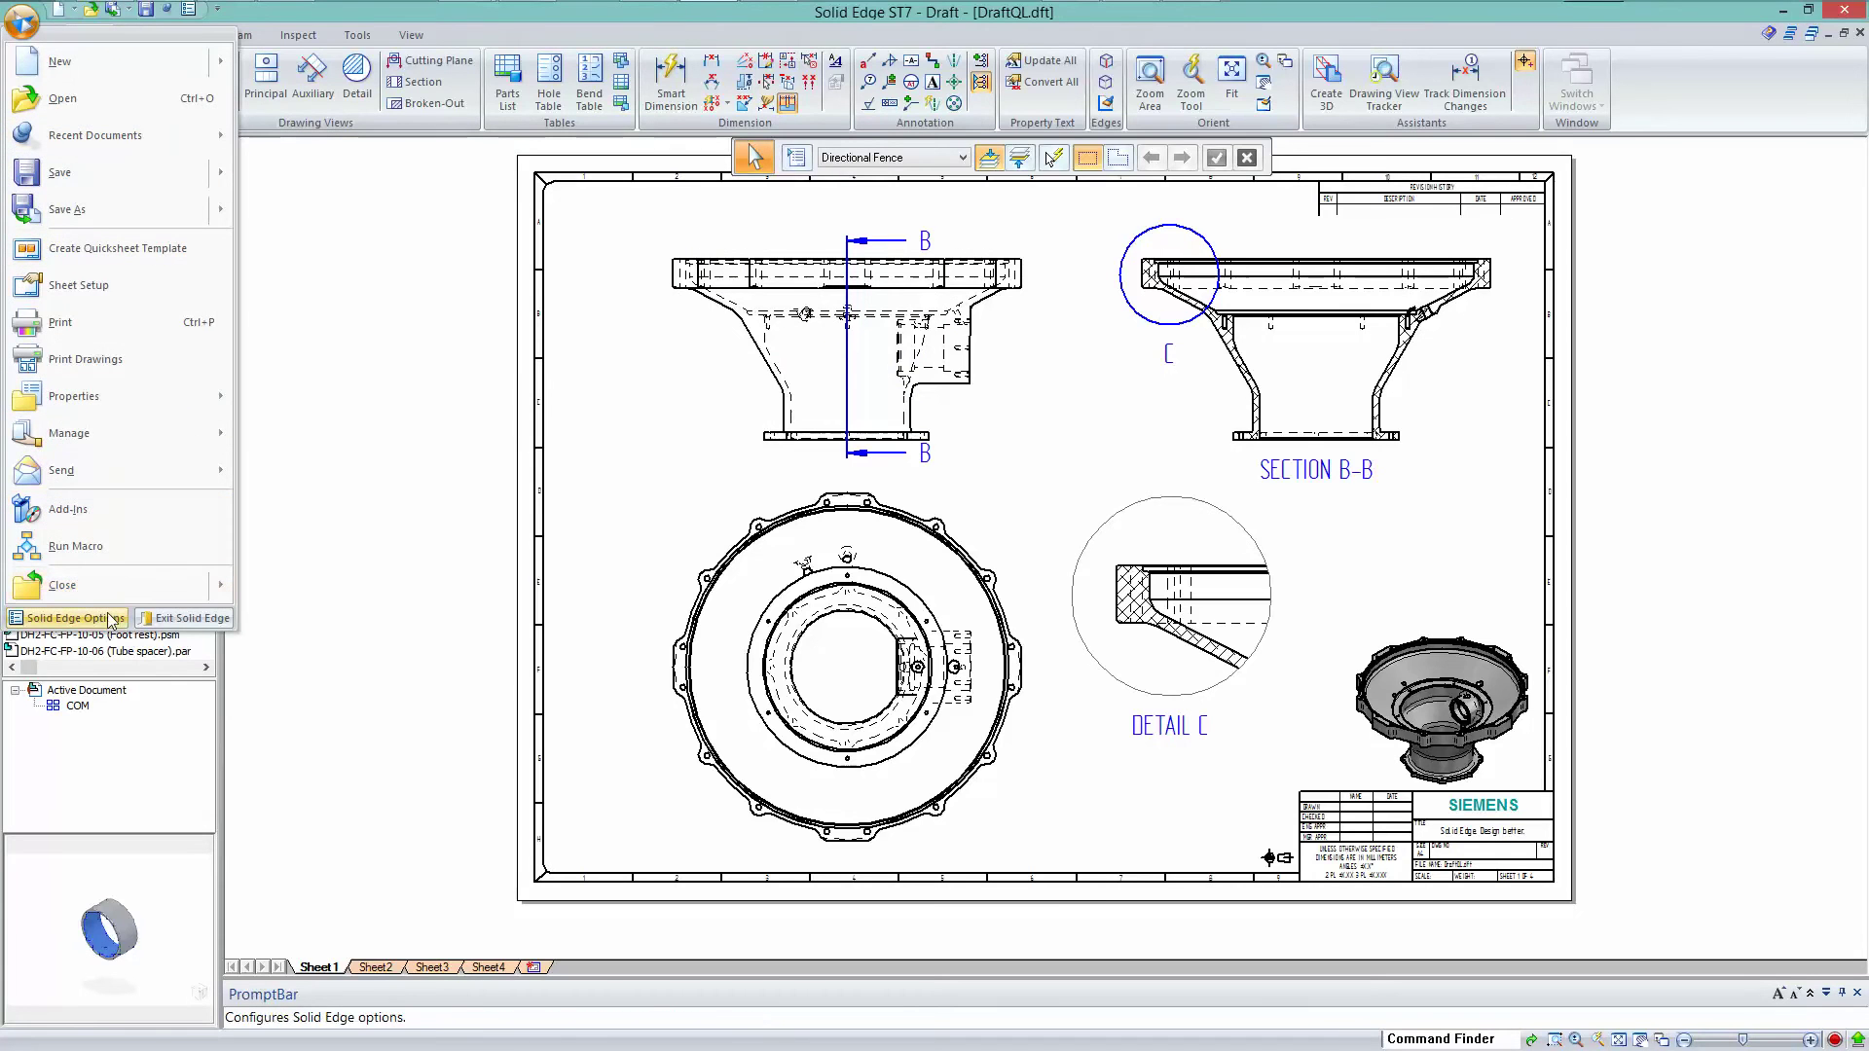
click(101, 621)
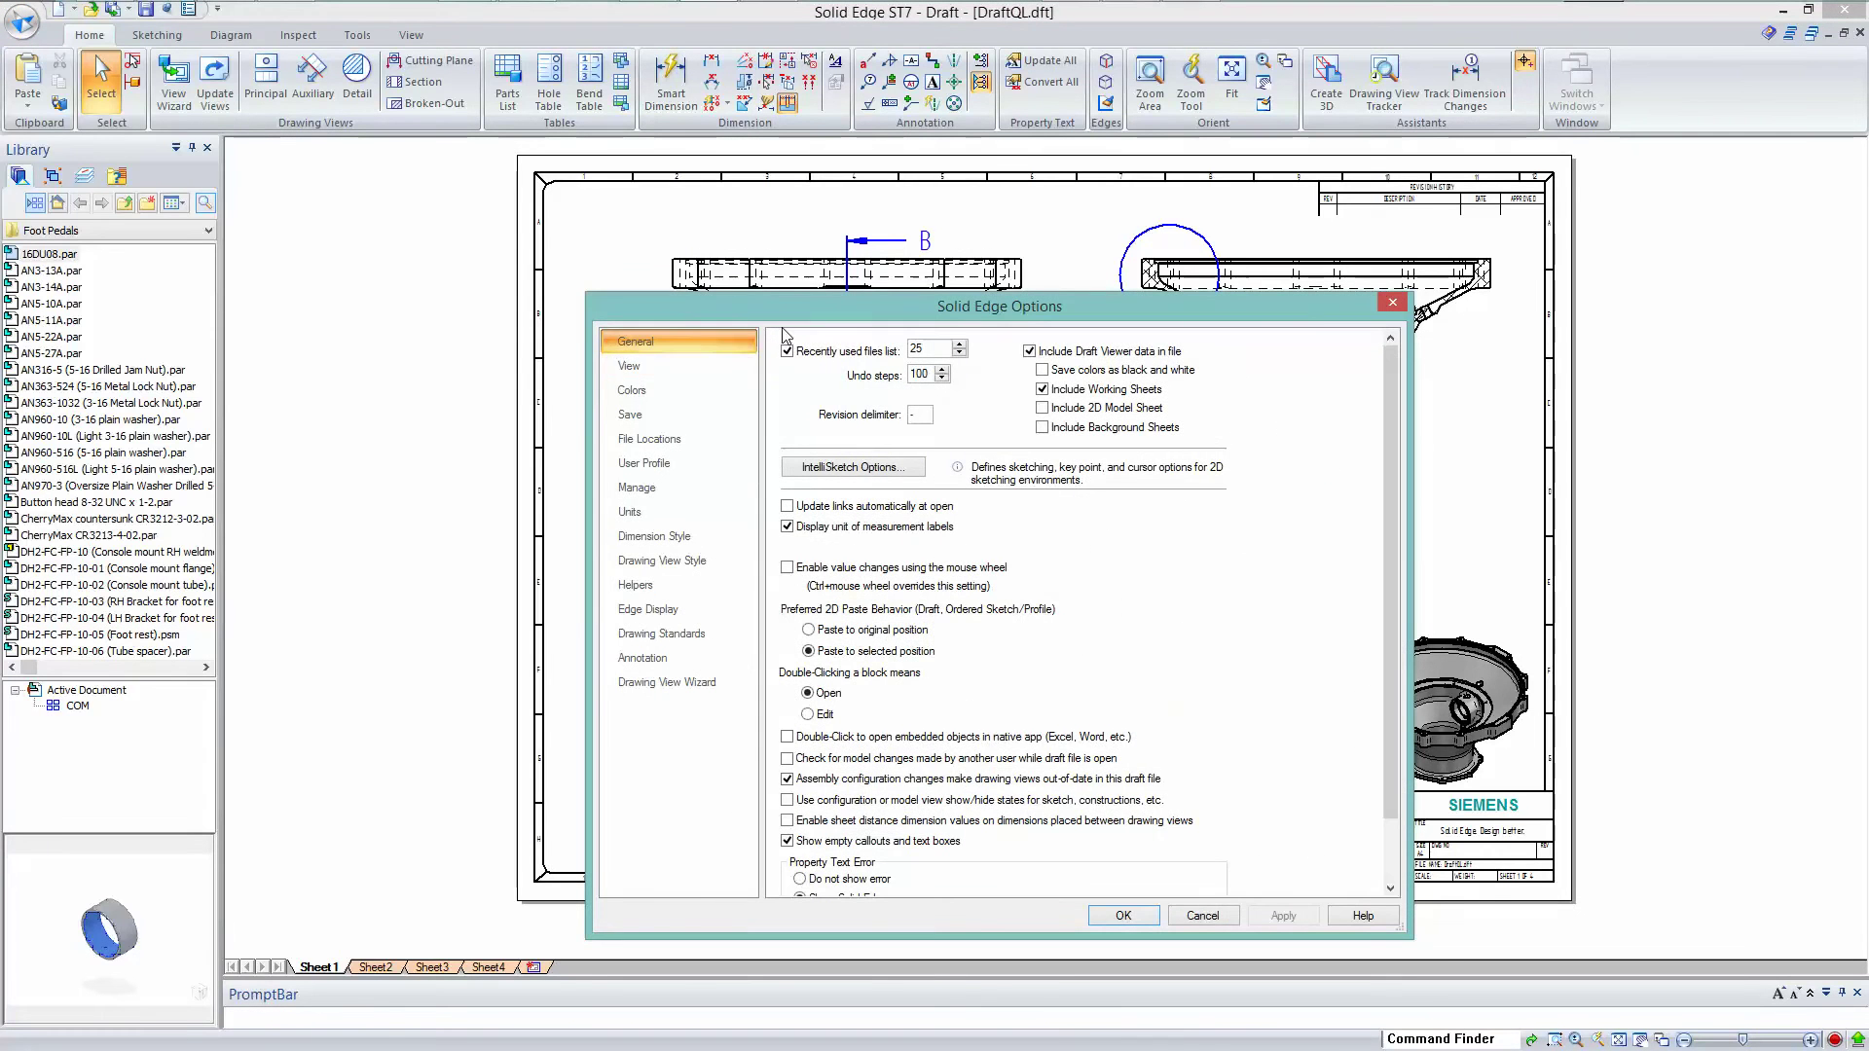
click(624, 369)
drag(695, 312, 622, 260)
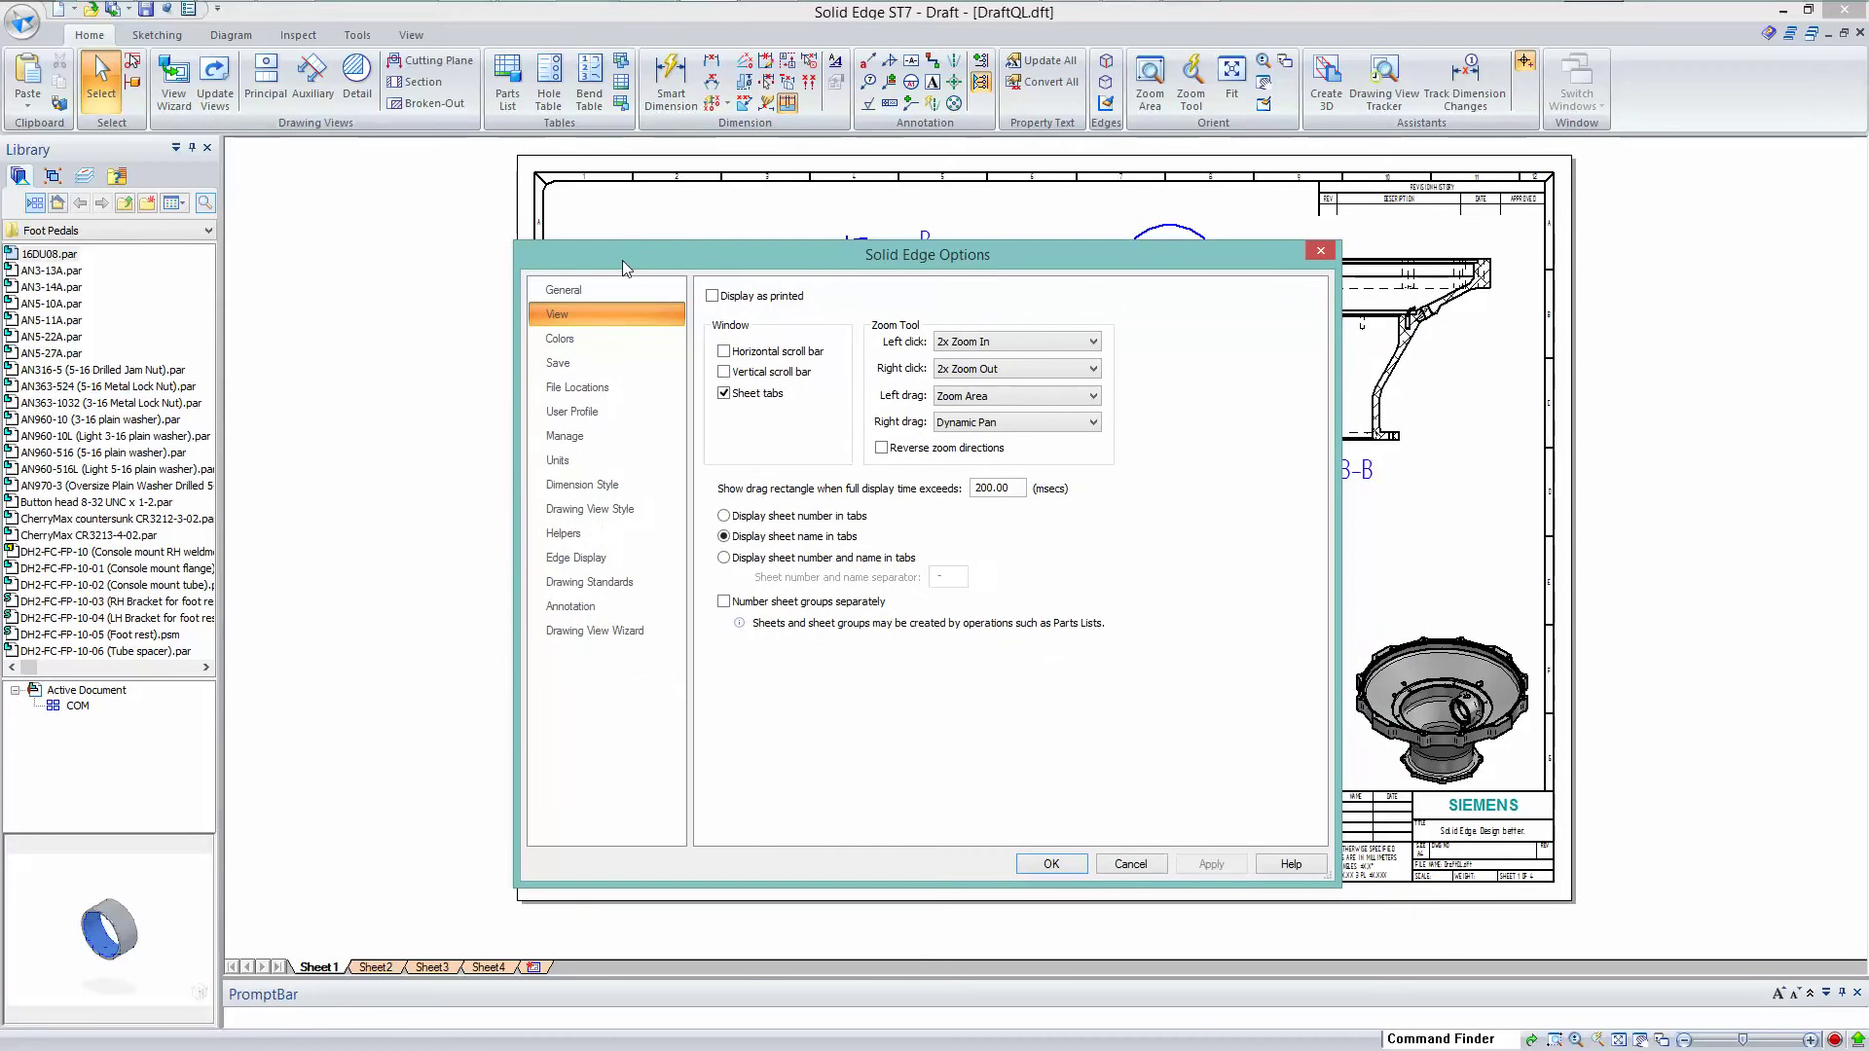
click(614, 584)
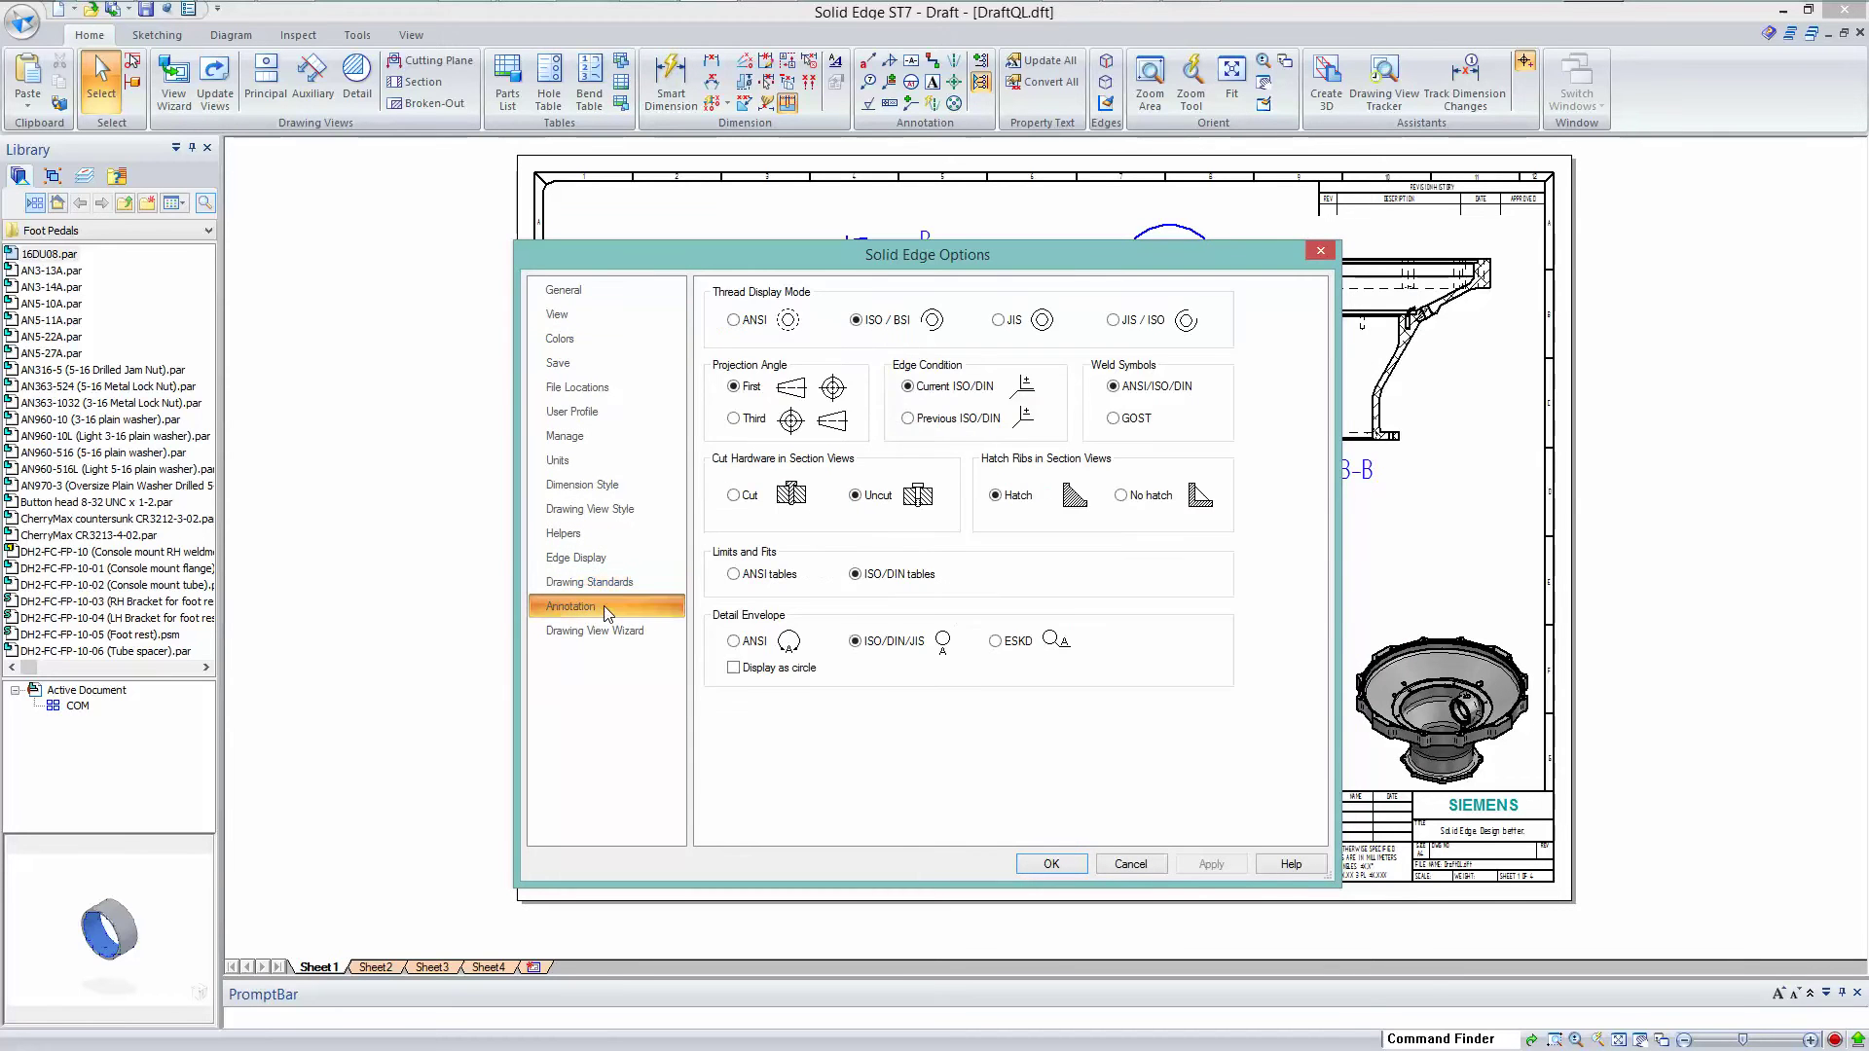
click(610, 606)
click(608, 633)
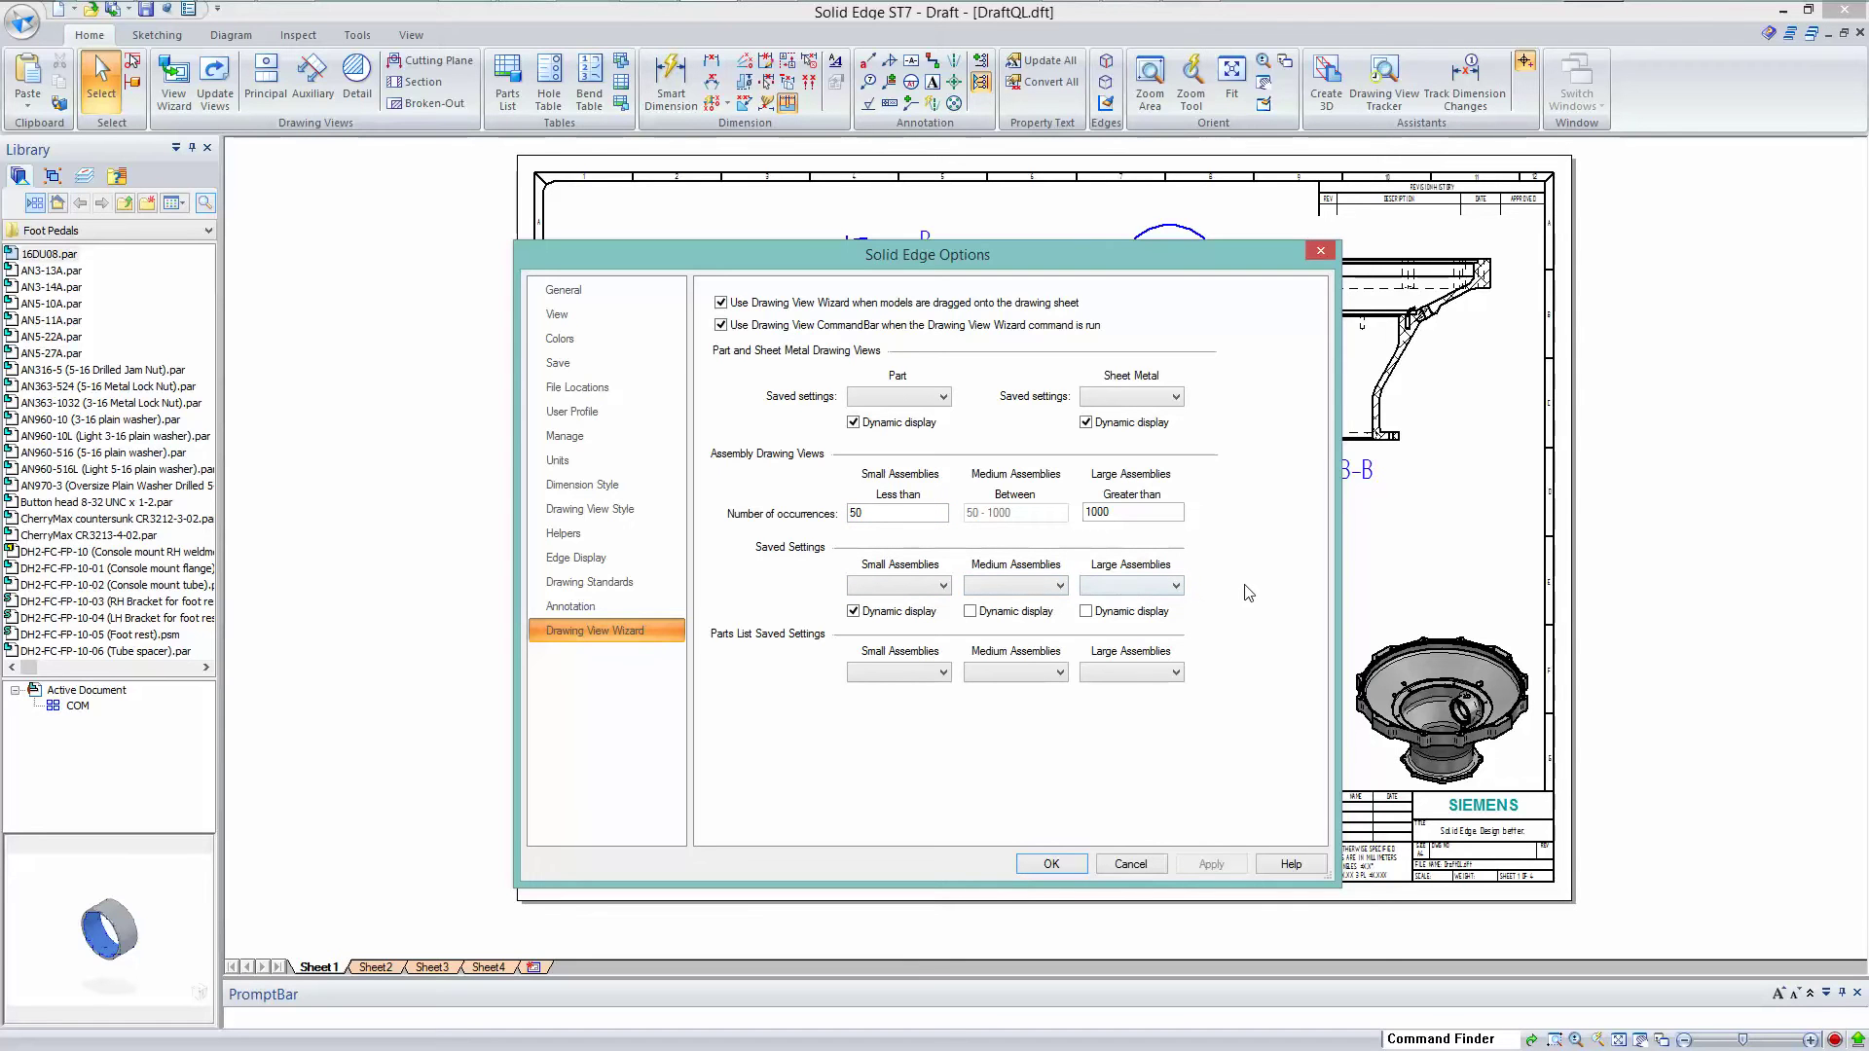
Set the small assemblies limit for drawing views to fewer than 100 occurrences and apply the options.
double_click(883, 514)
text(100)
key(Tab)
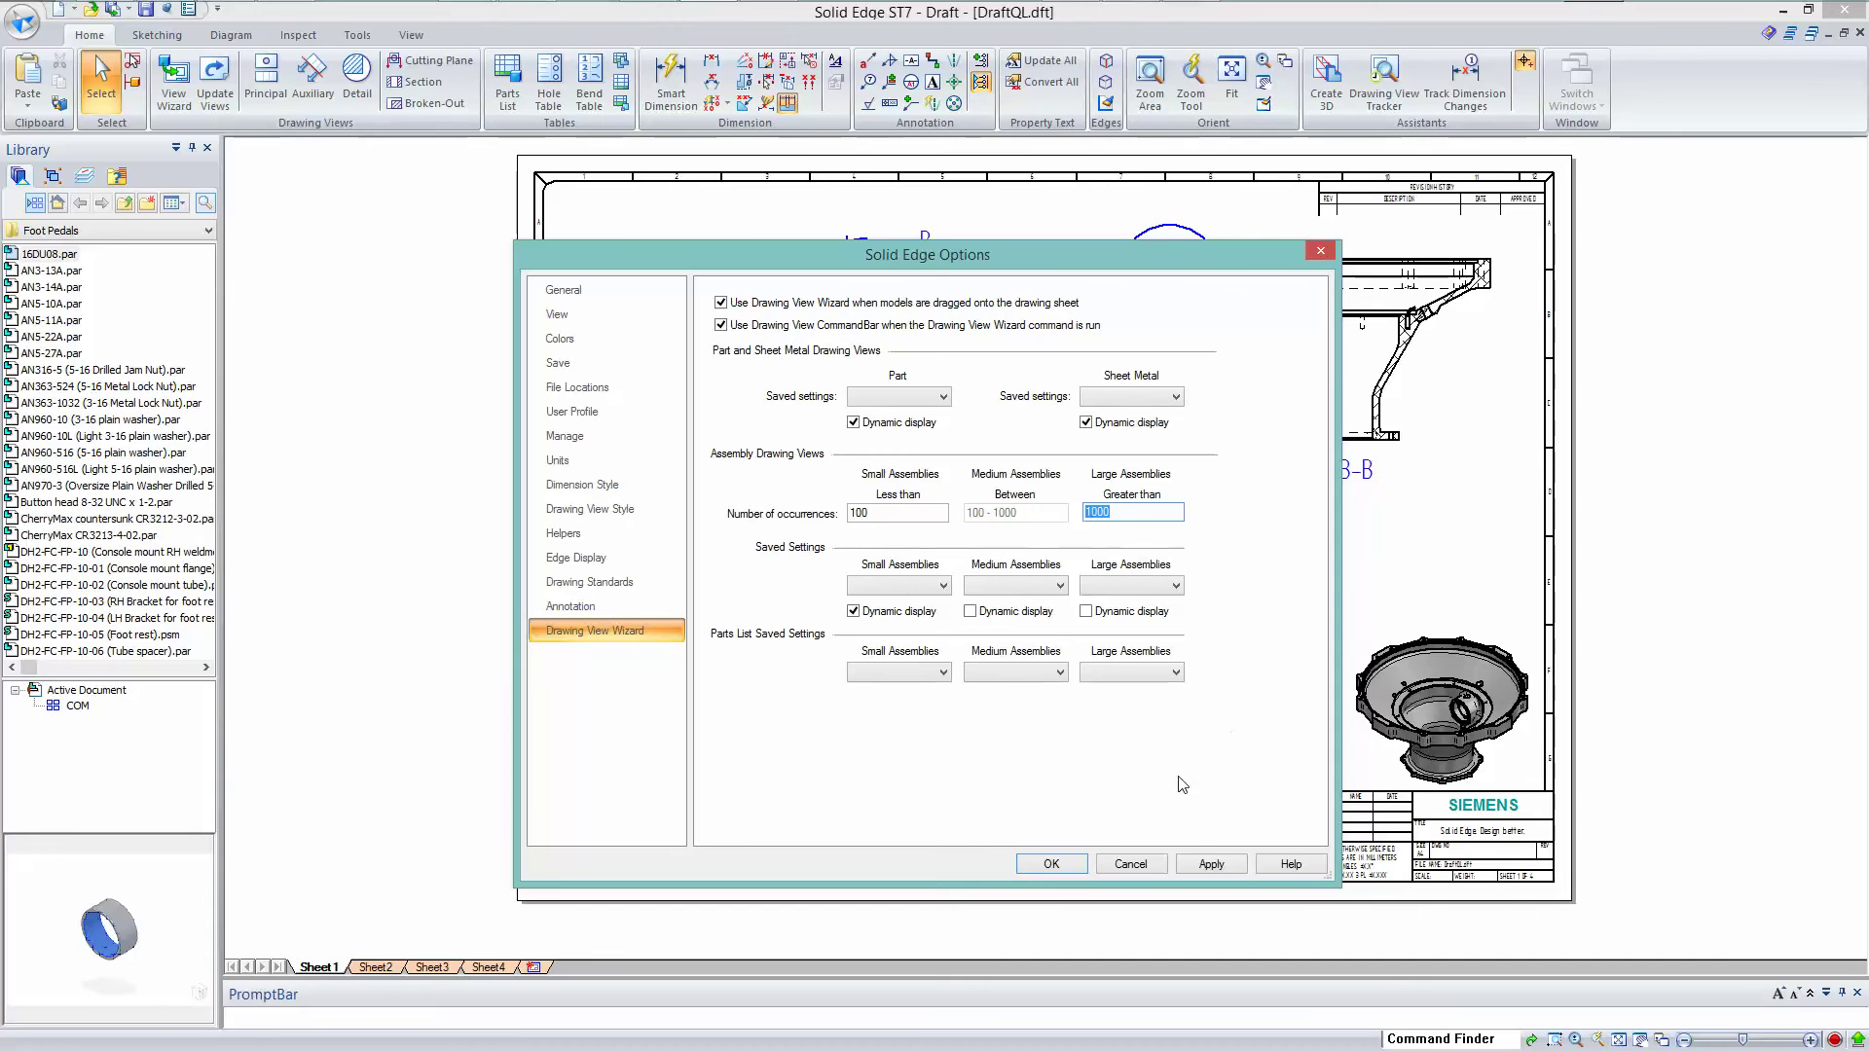
click(1051, 864)
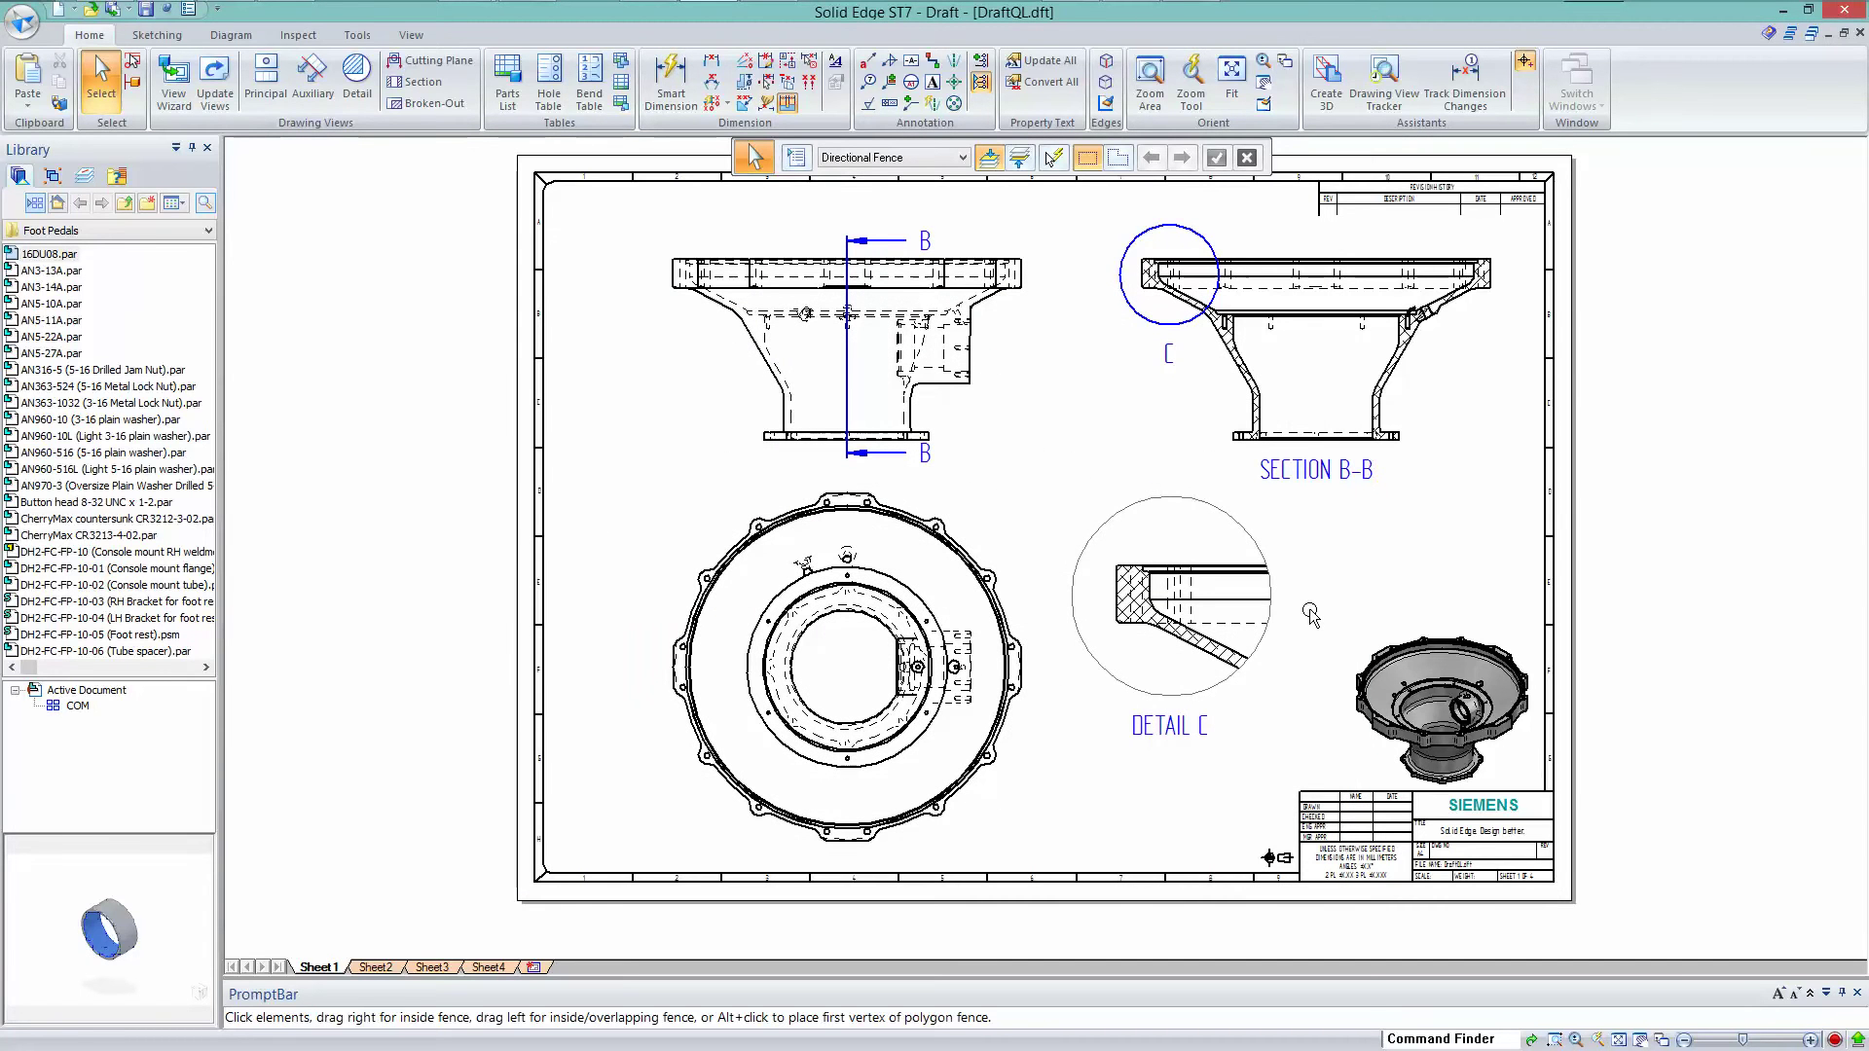
Retrieve the model dimensions into the front view and arrange them with a stack pitch of 1.00.
click(767, 101)
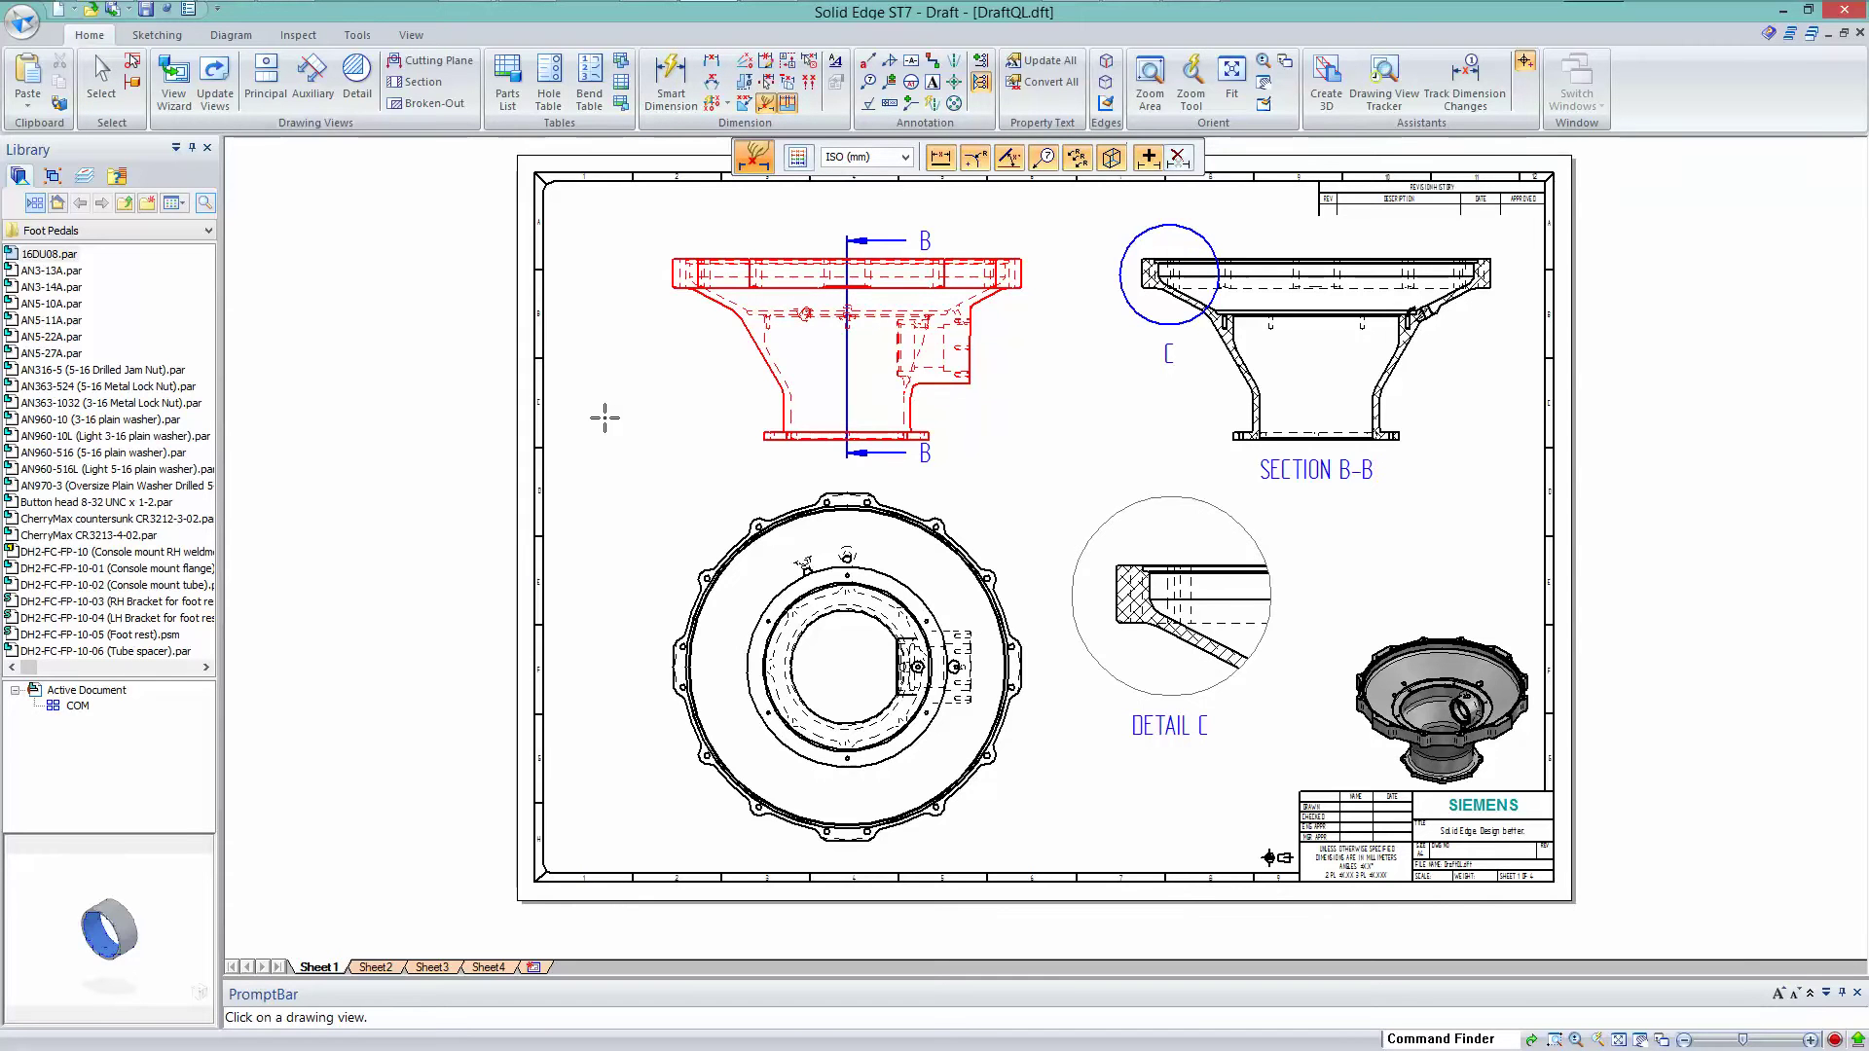
click(661, 367)
key(Escape)
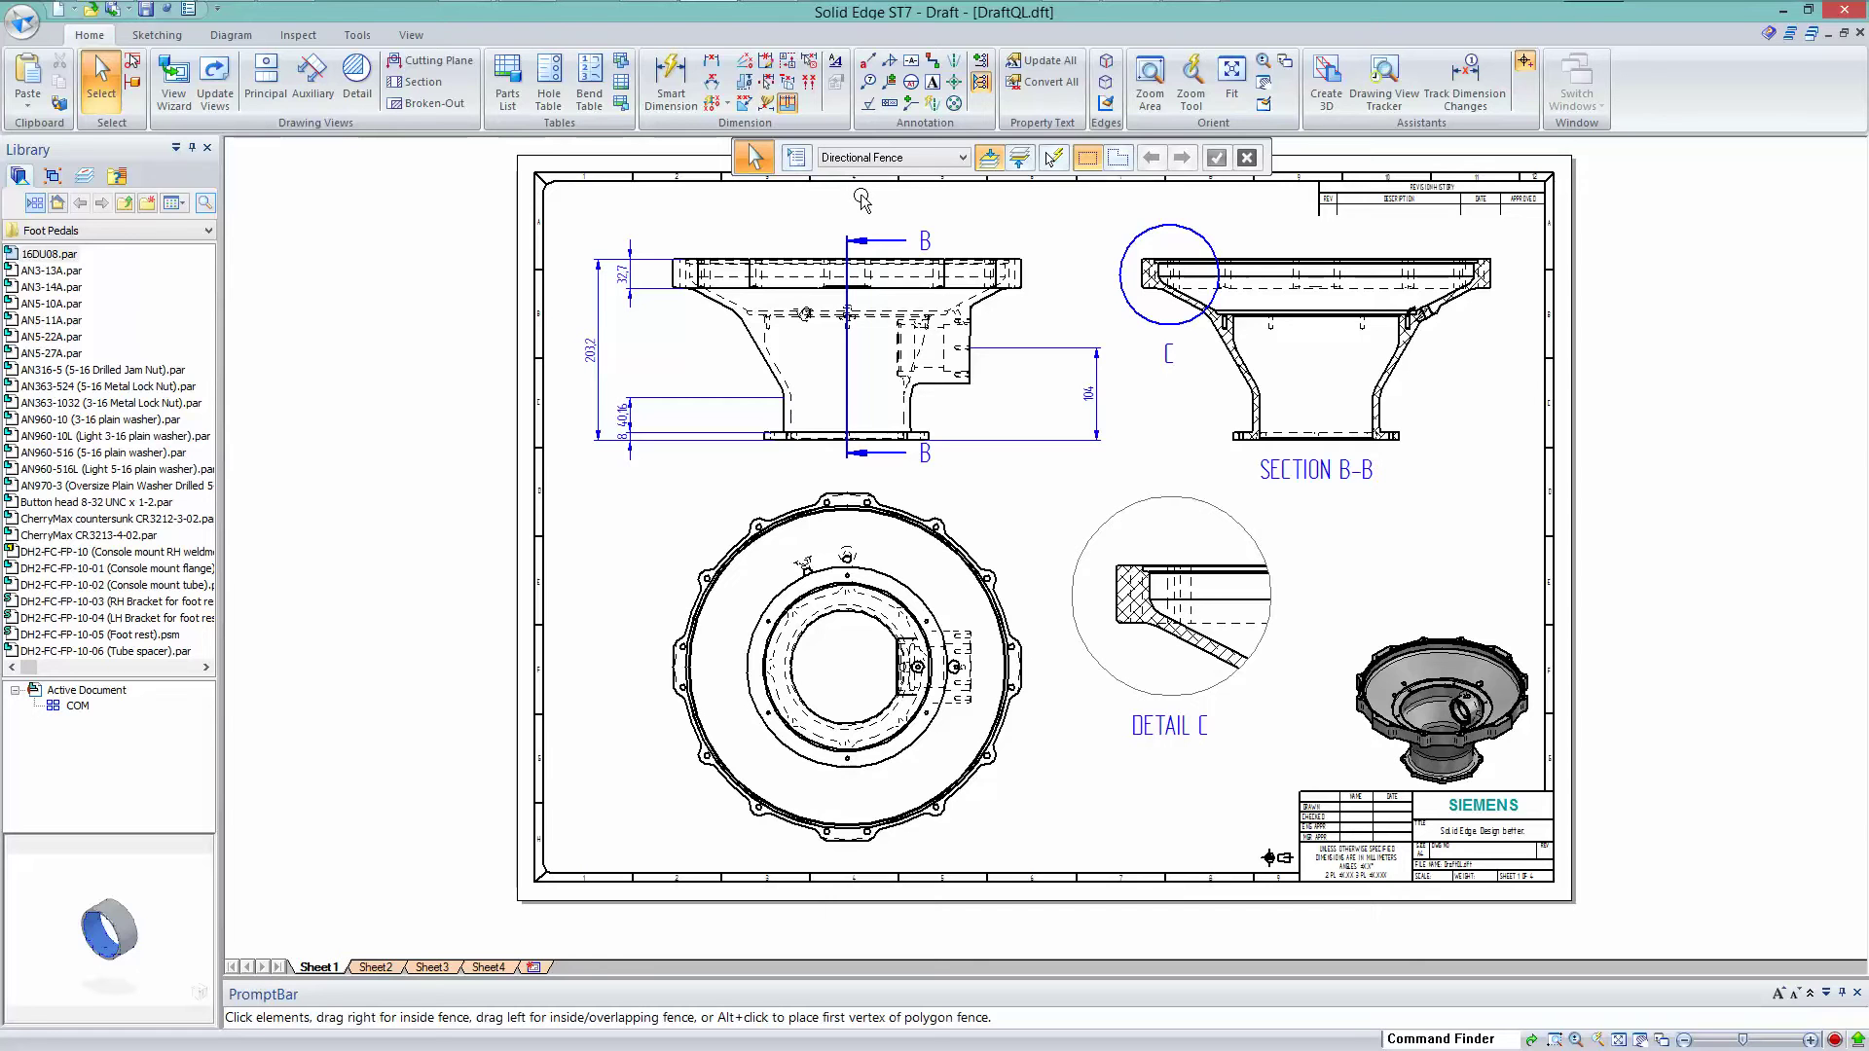
click(810, 86)
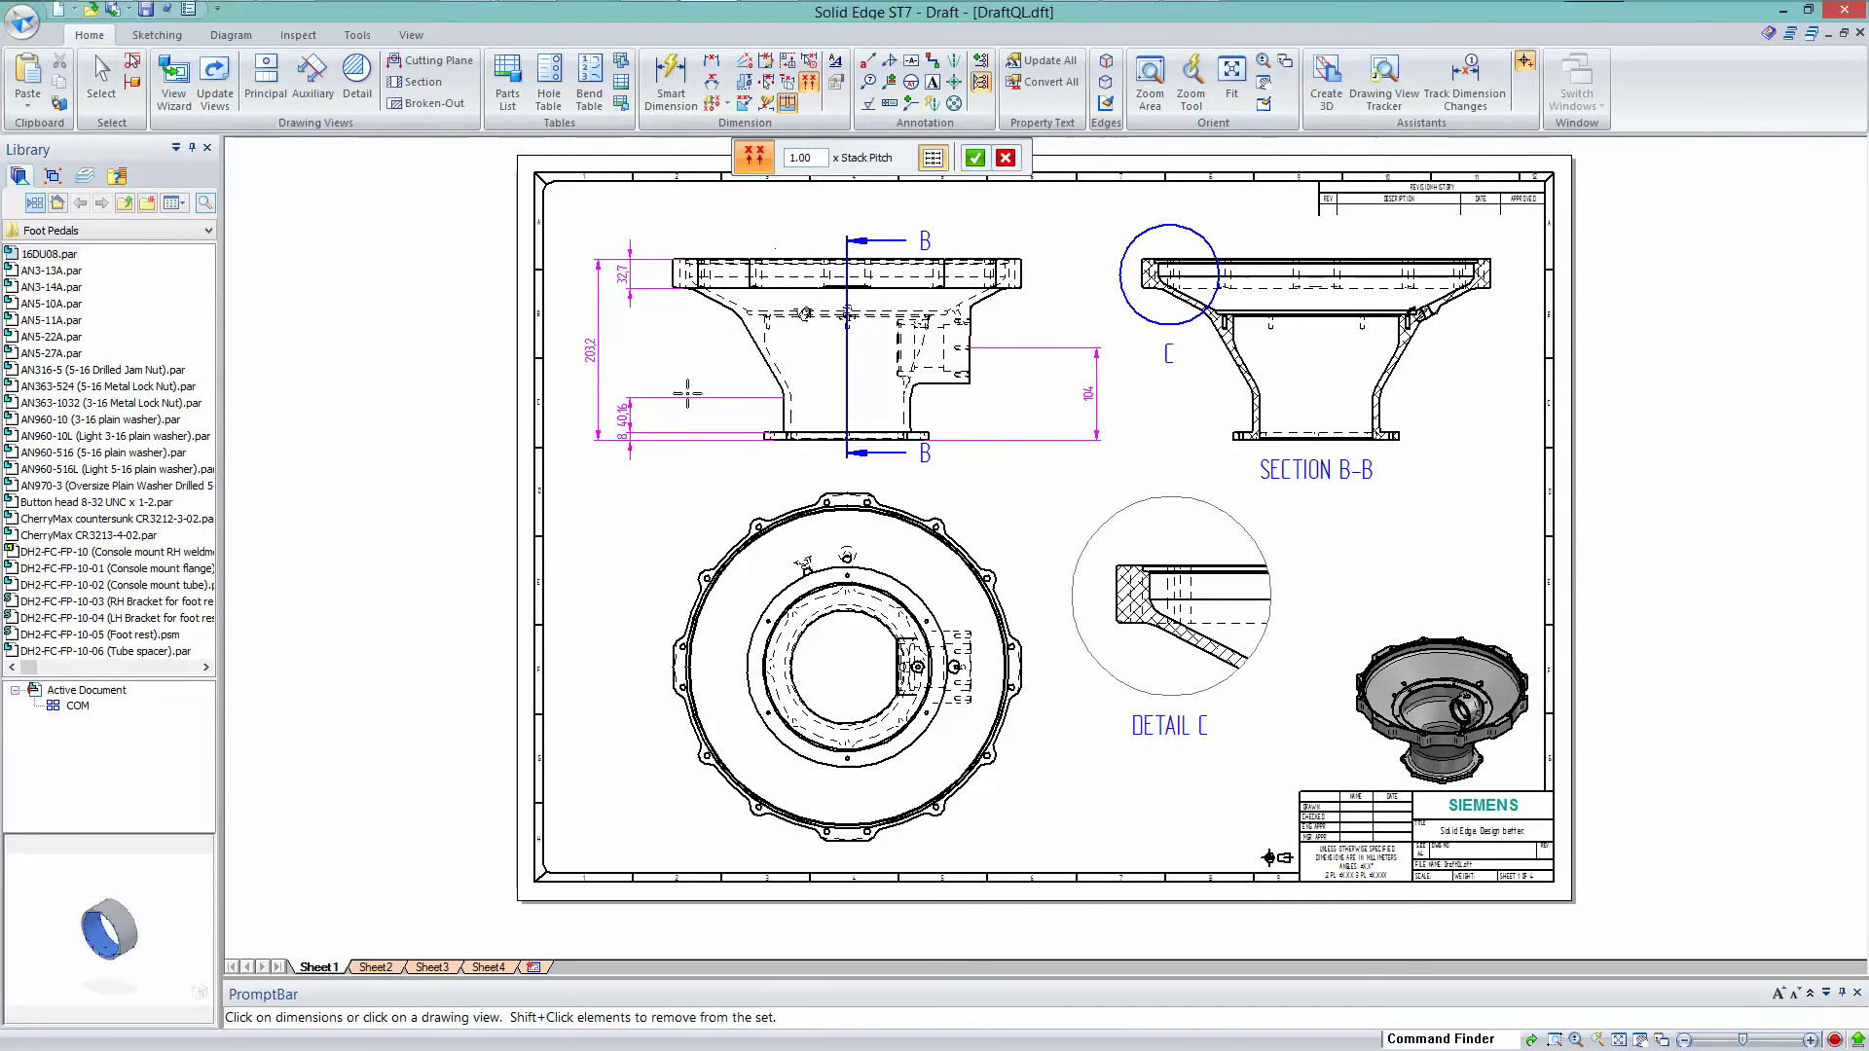
click(975, 159)
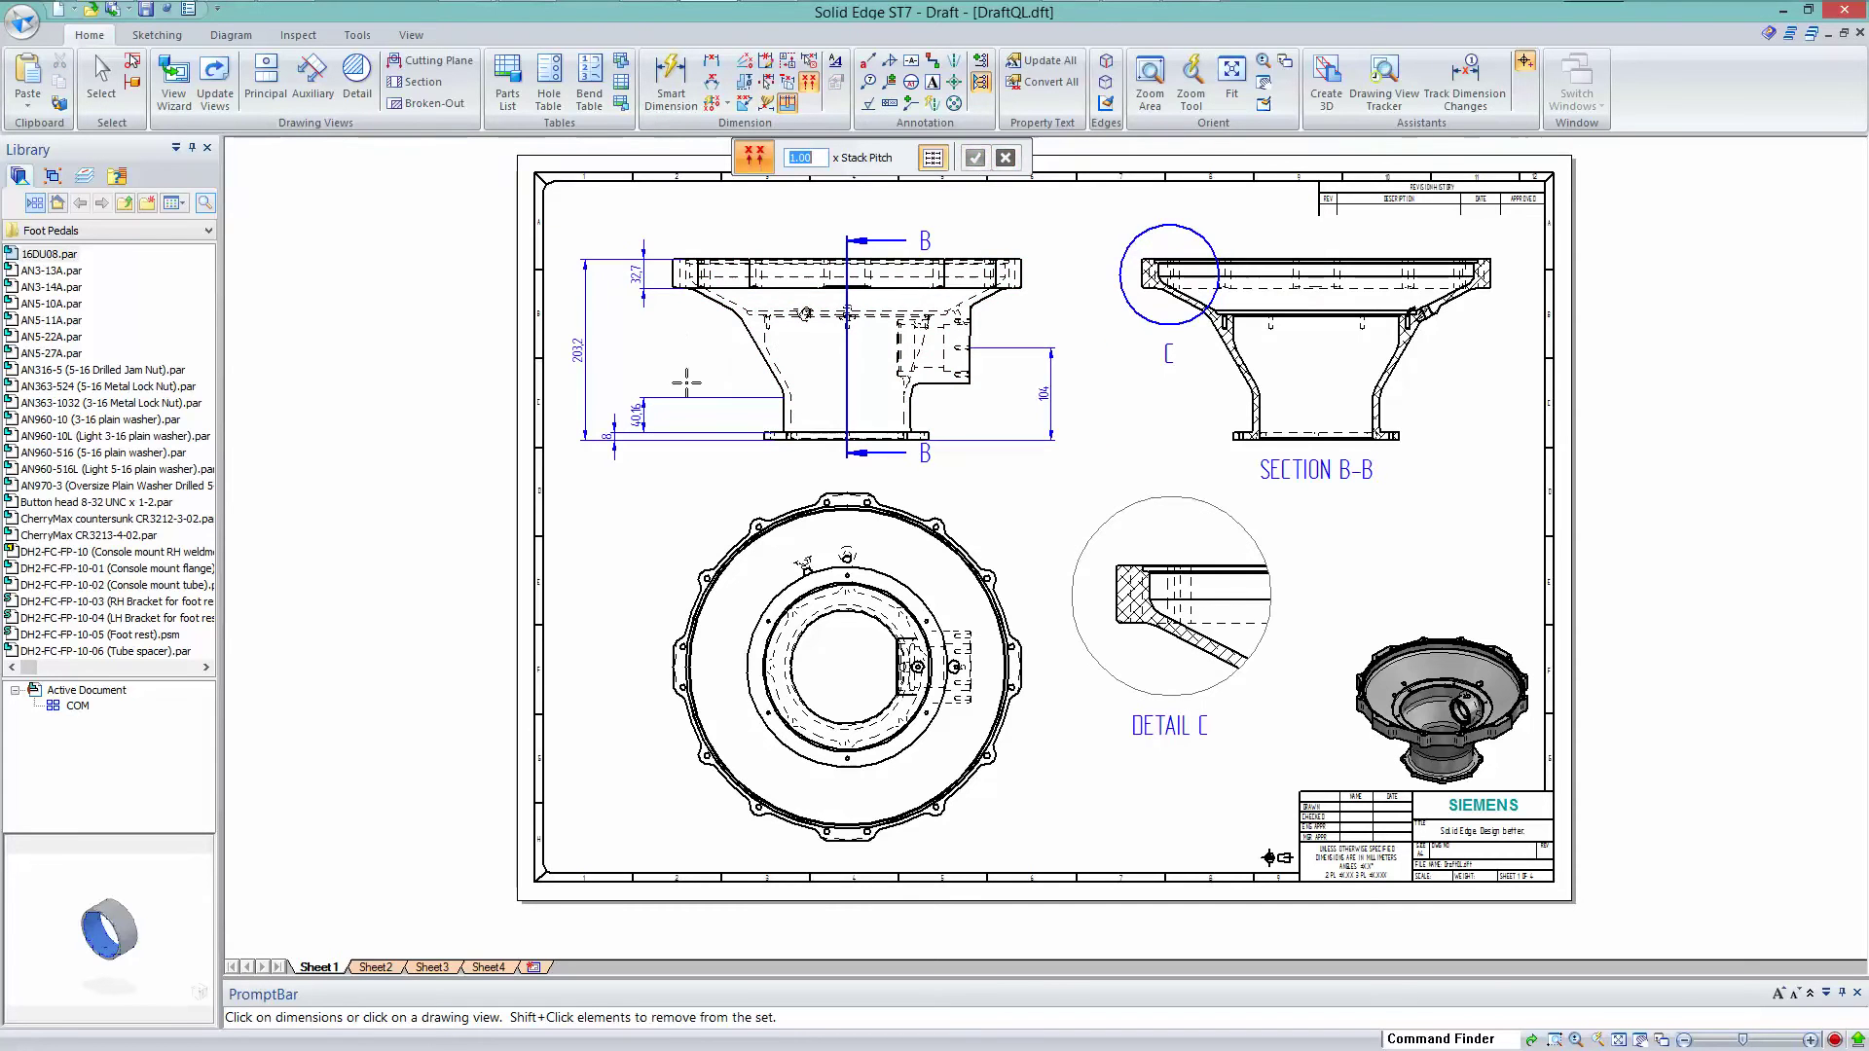
Move the stacked vertical dimensions beside the front view's left edge slightly closer to the view.
click(588, 300)
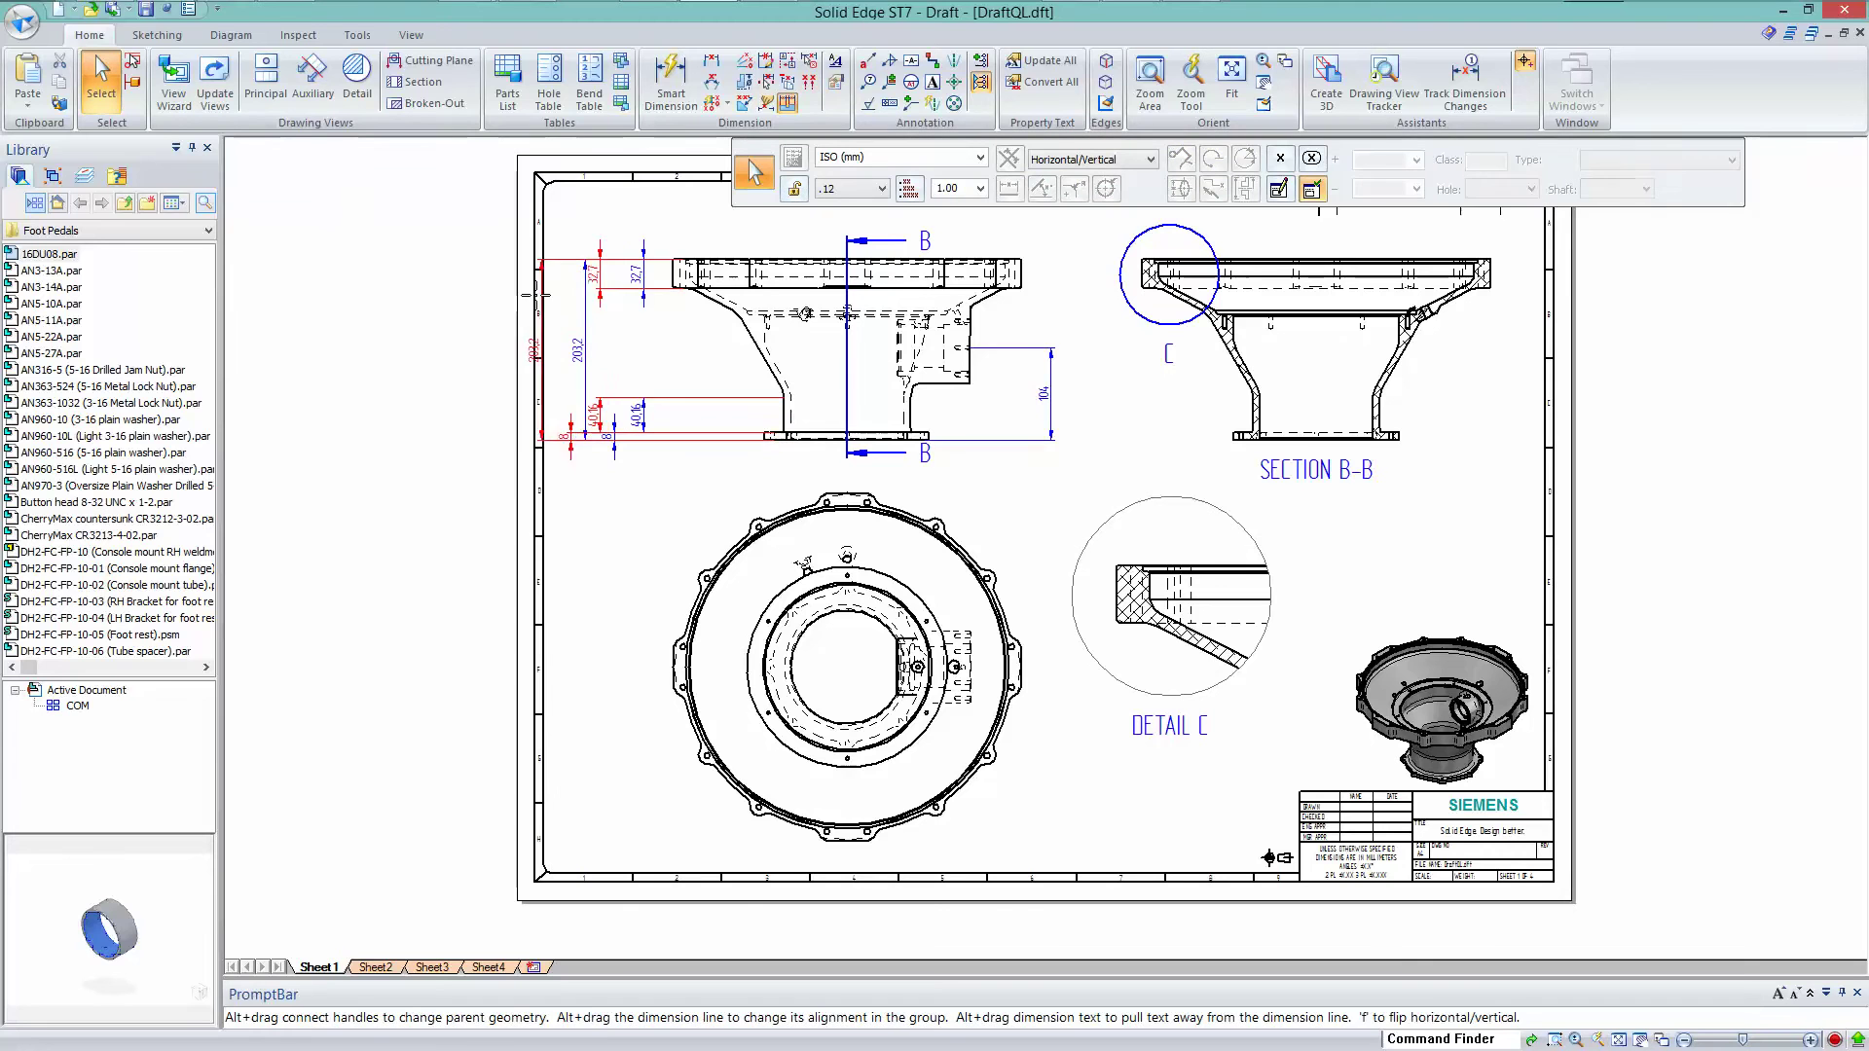
drag(598, 293, 538, 303)
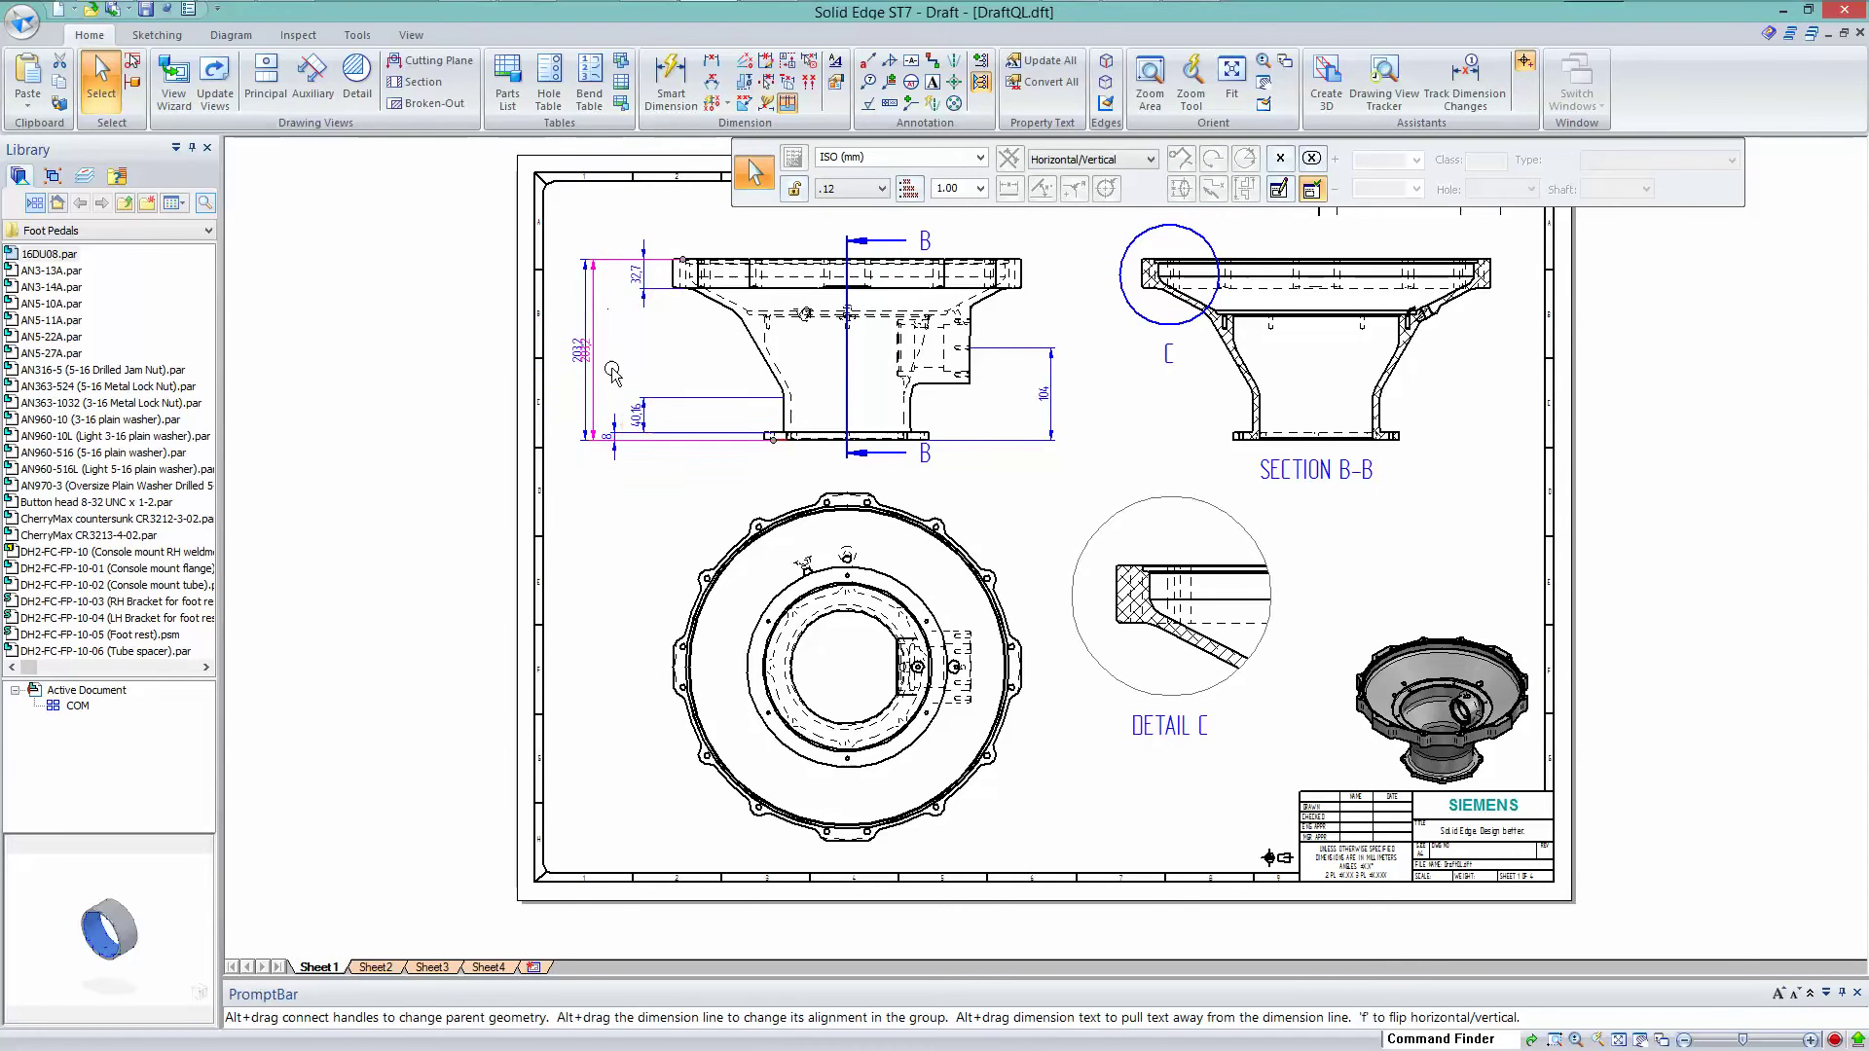
click(650, 533)
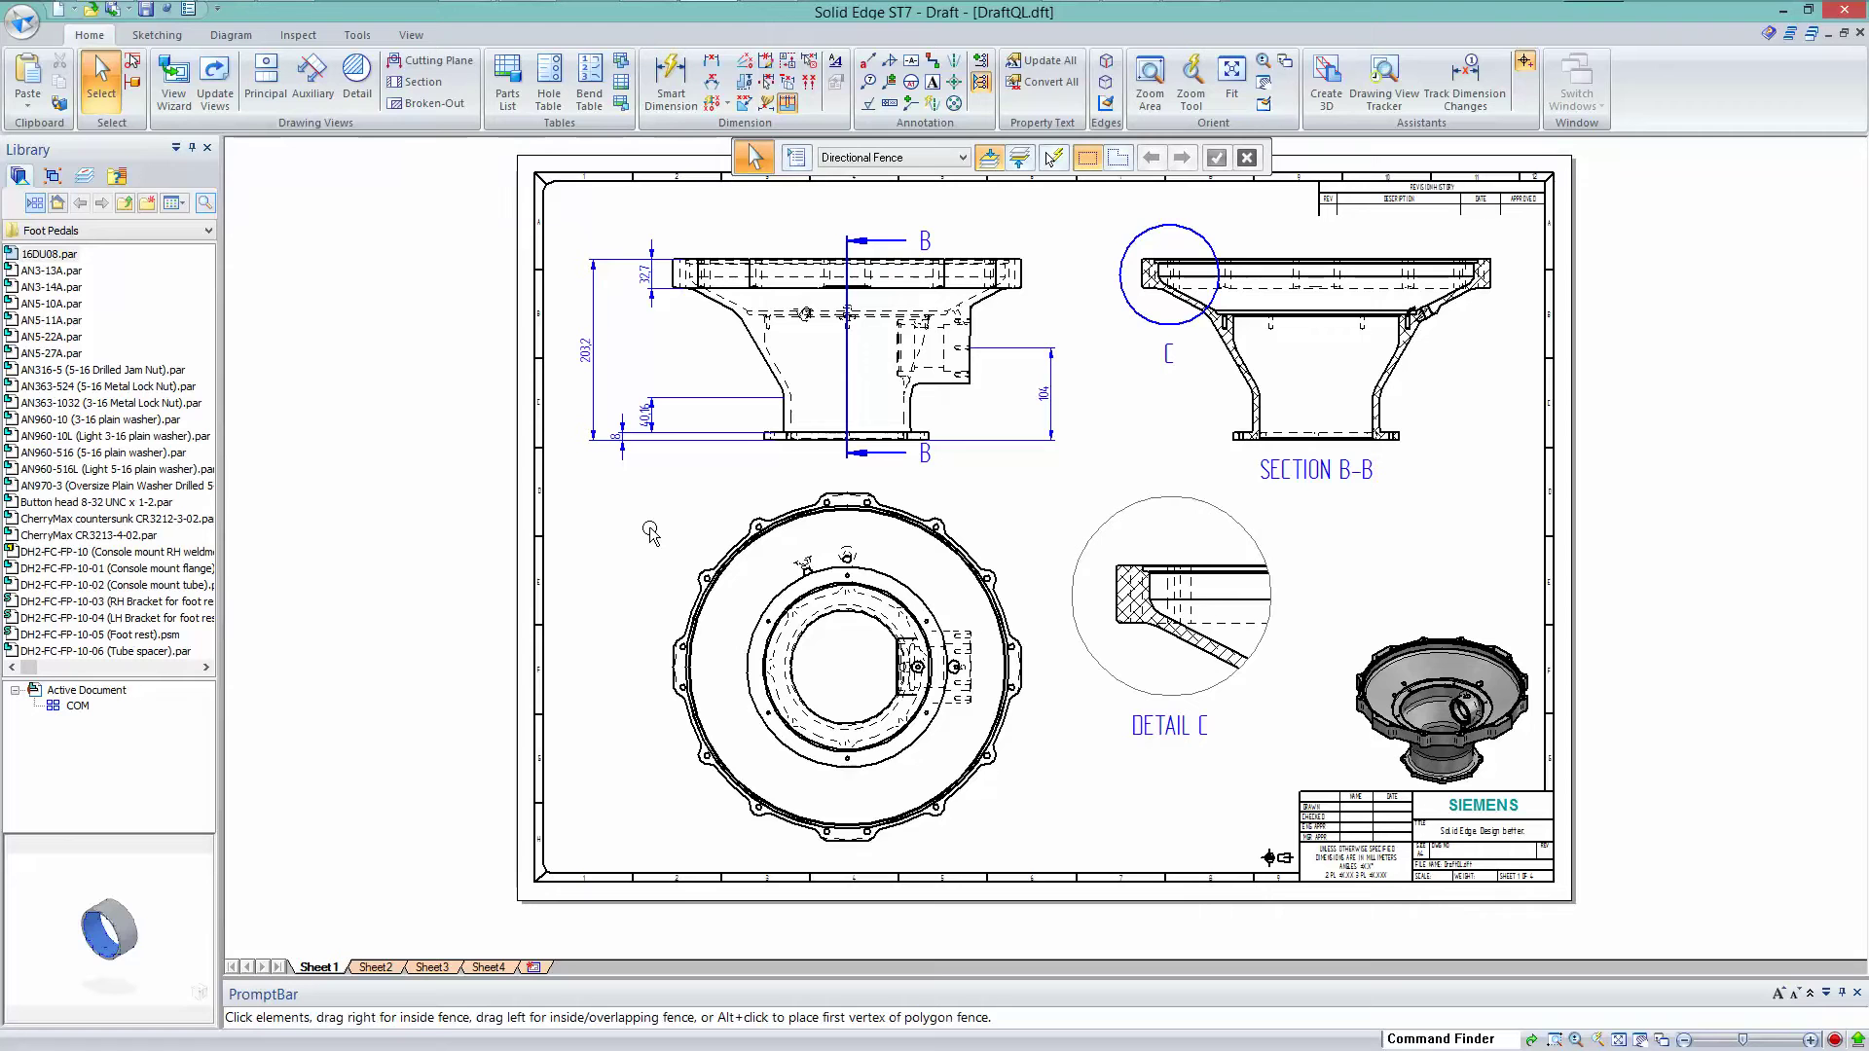
Retrieve the model dimensions into the circular view below the front view.
click(767, 101)
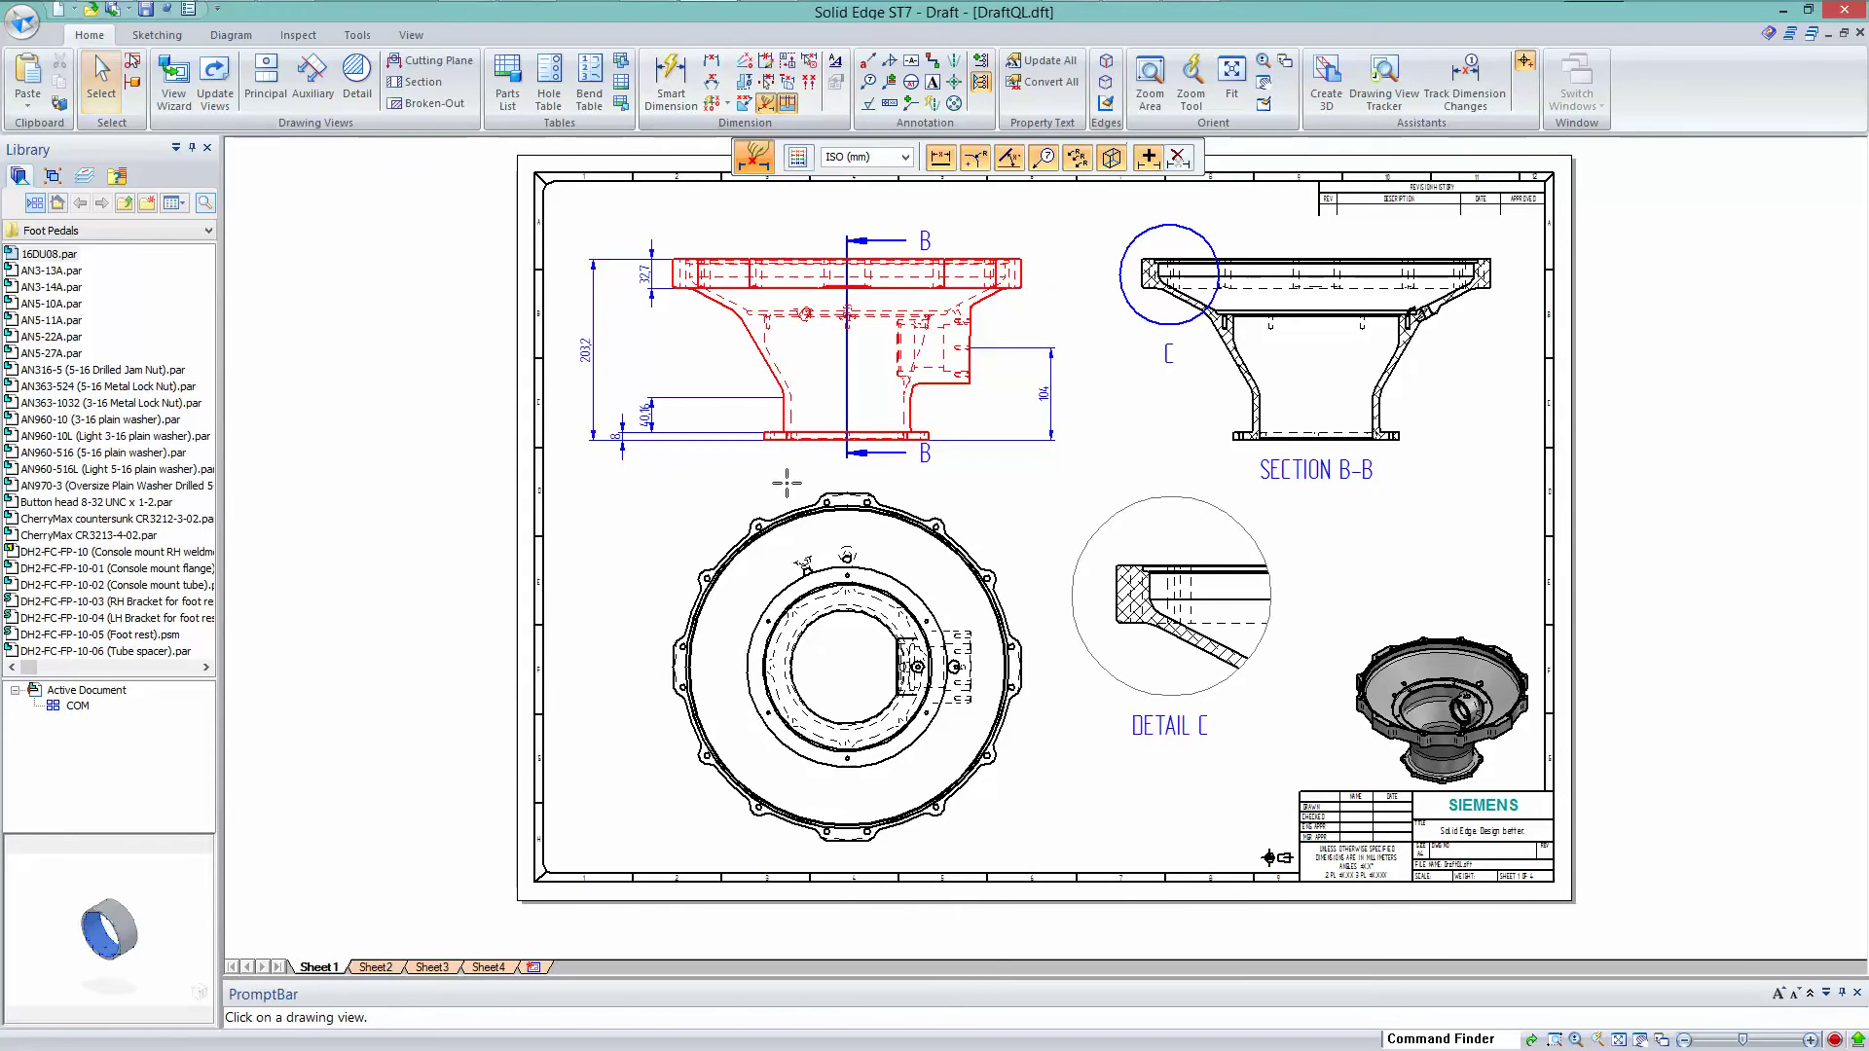
click(686, 672)
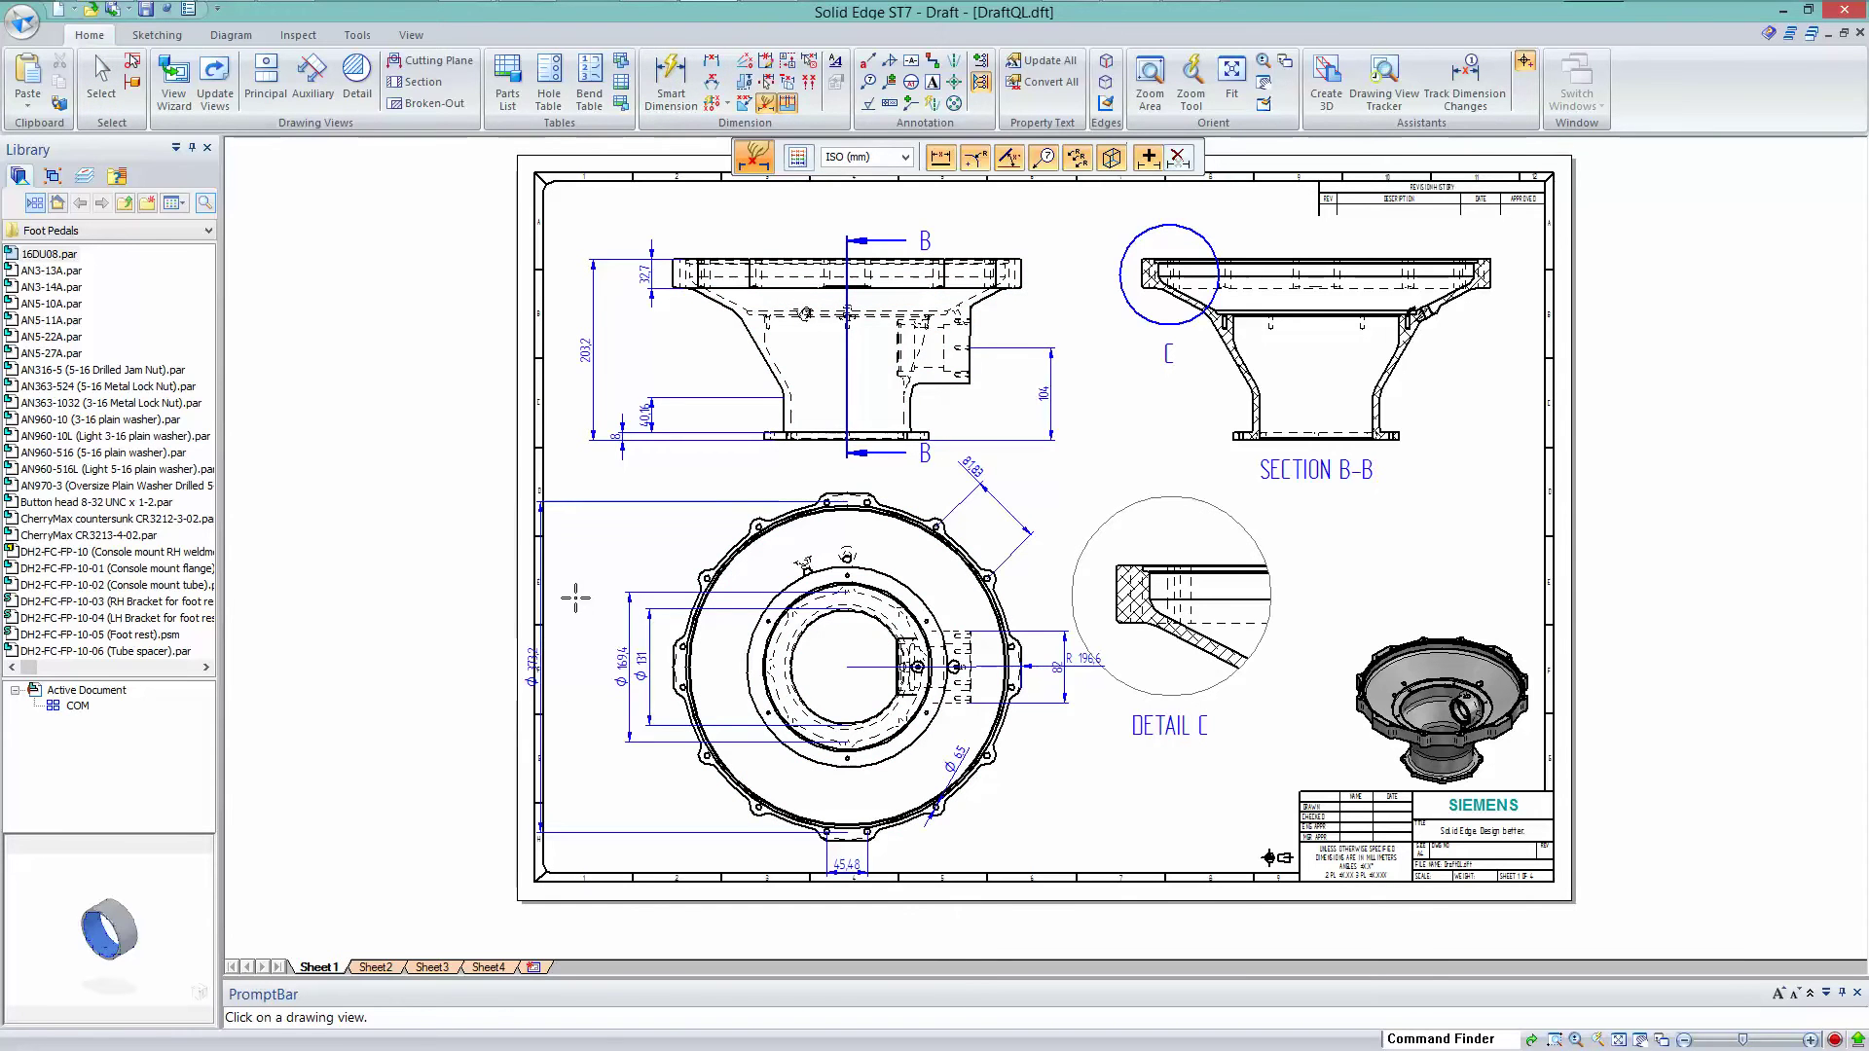
key(Escape)
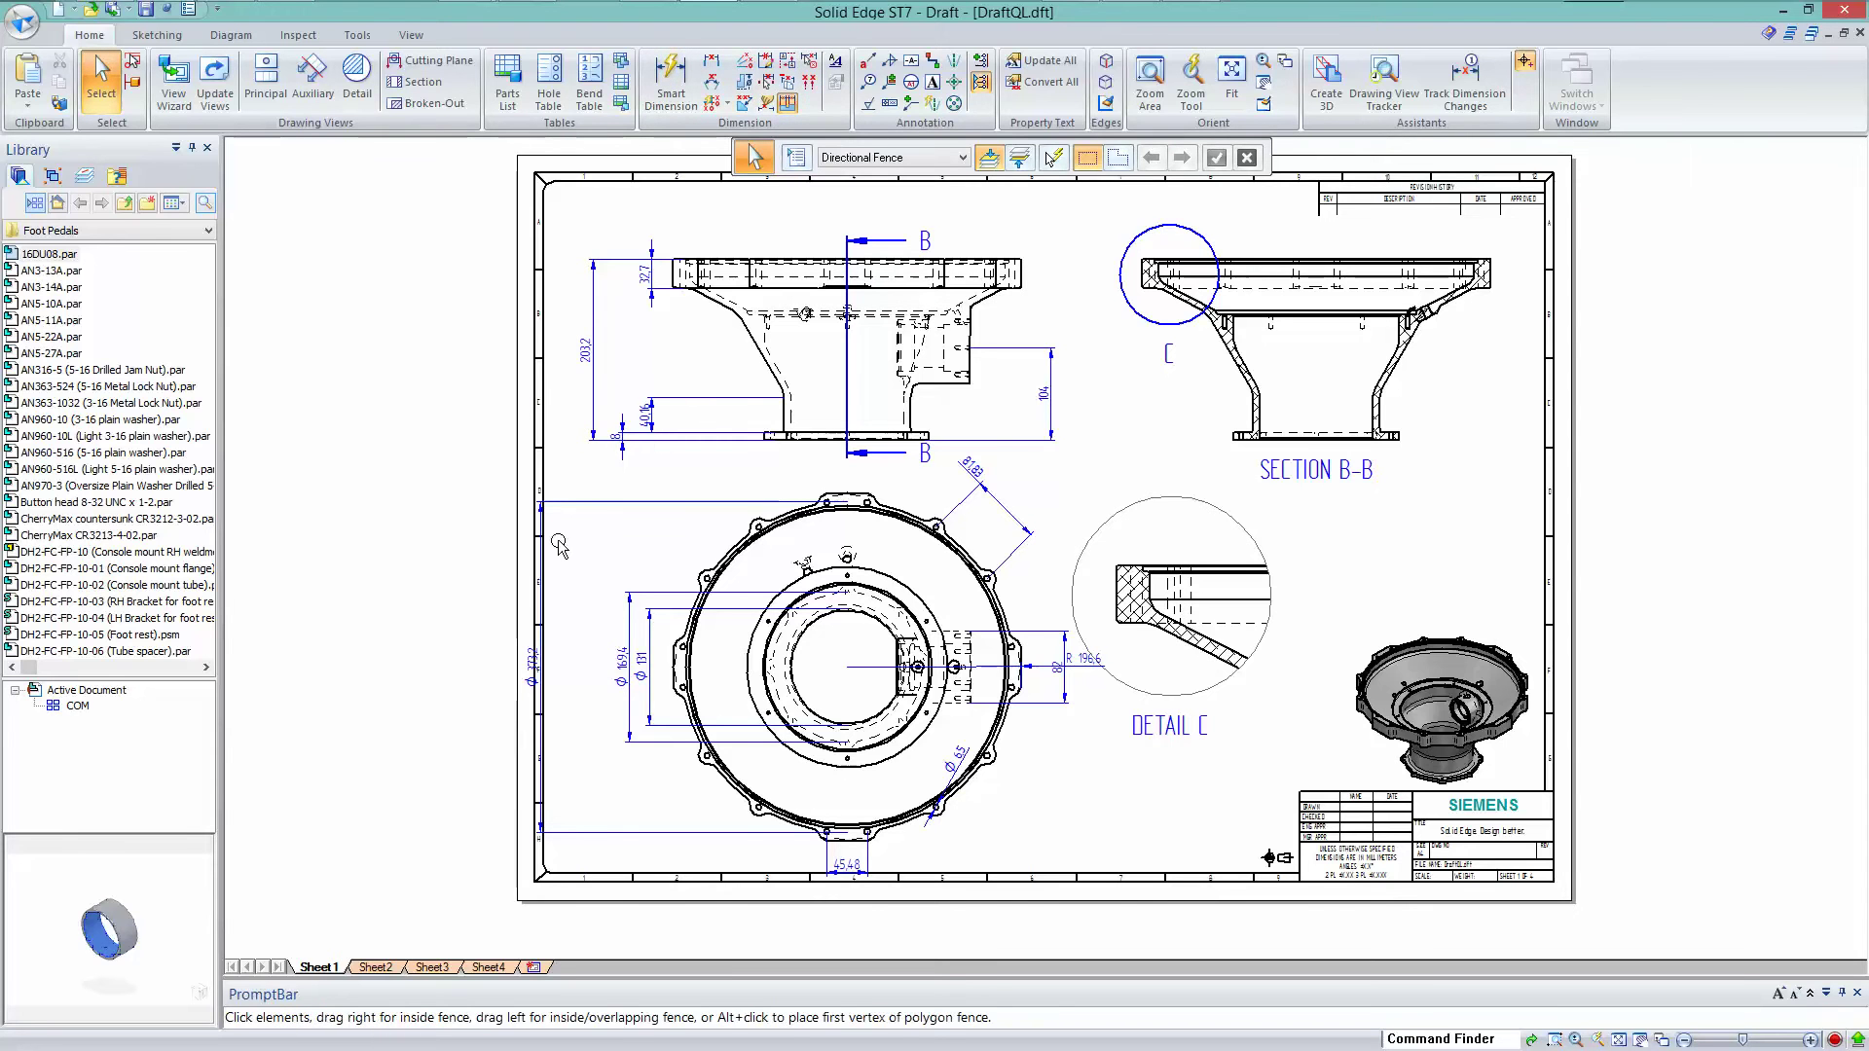
Move the circular view's outermost diameter dimension inside the sheet border, in line with the front view's overall height dimension.
click(591, 612)
drag(591, 611, 587, 667)
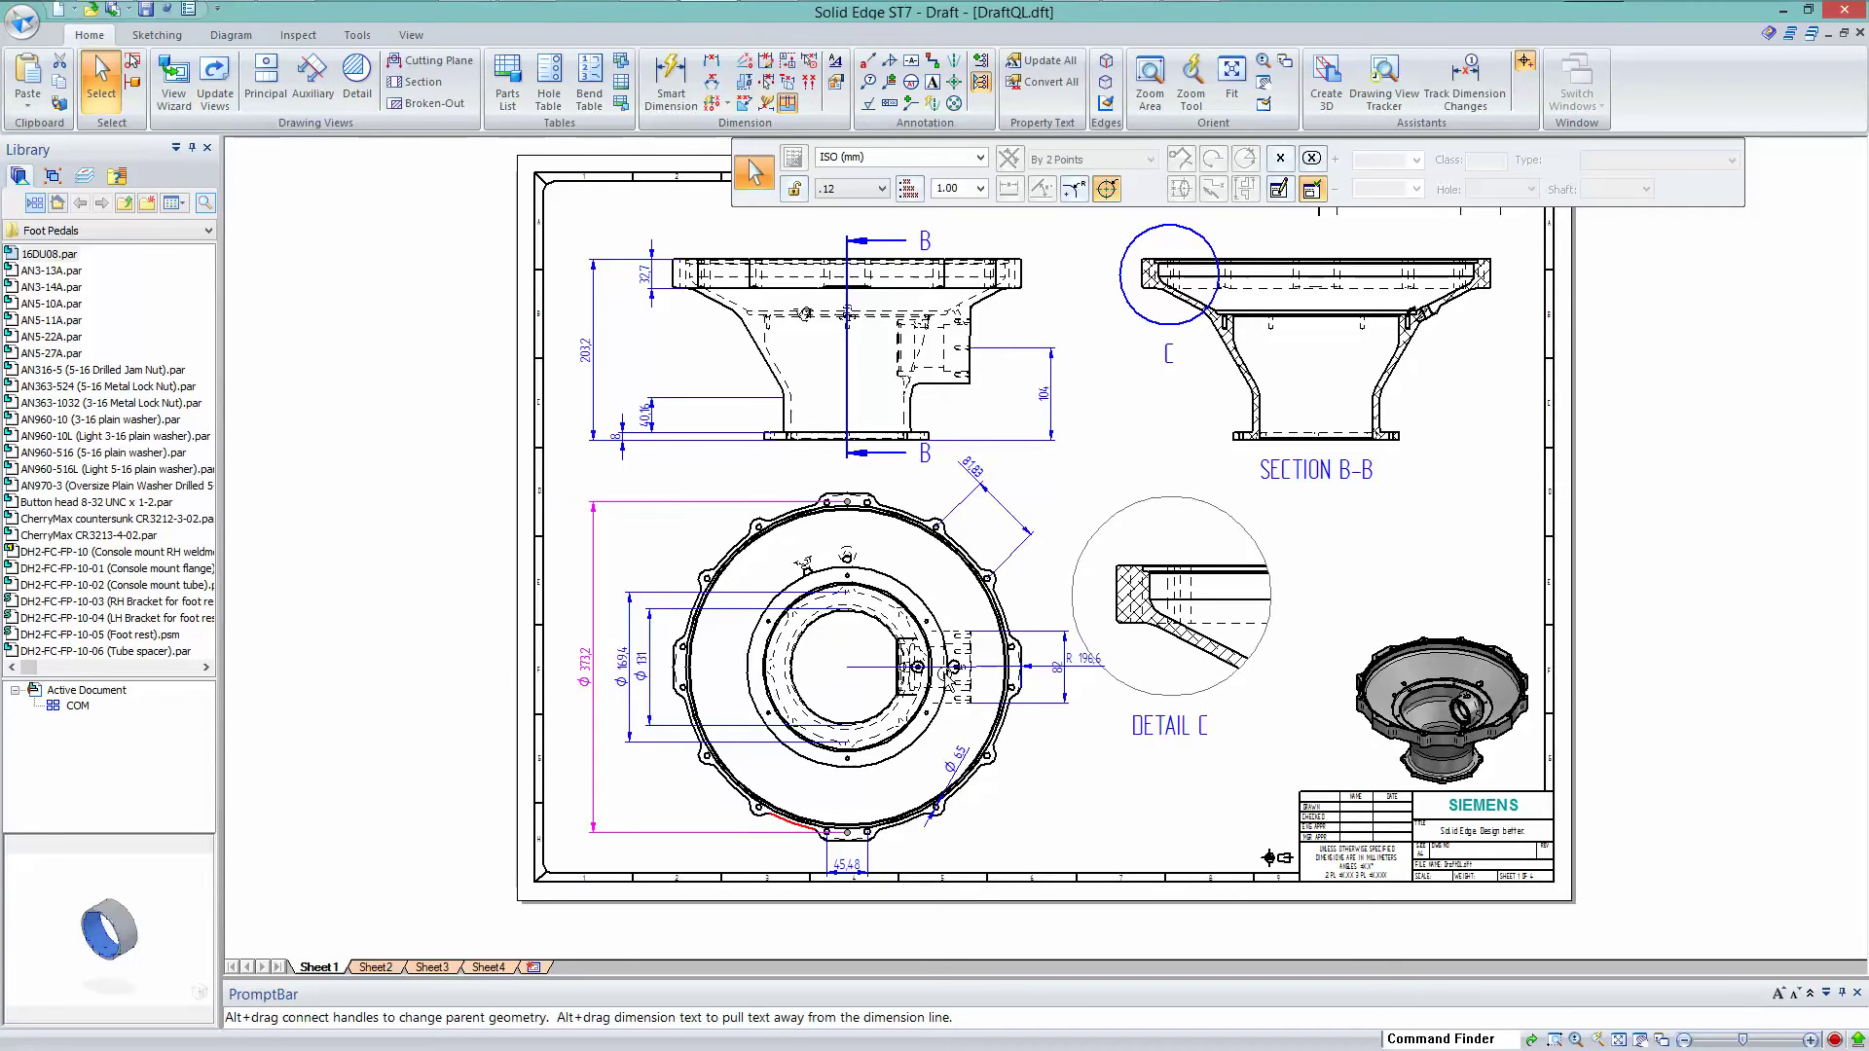
click(666, 537)
key(Escape)
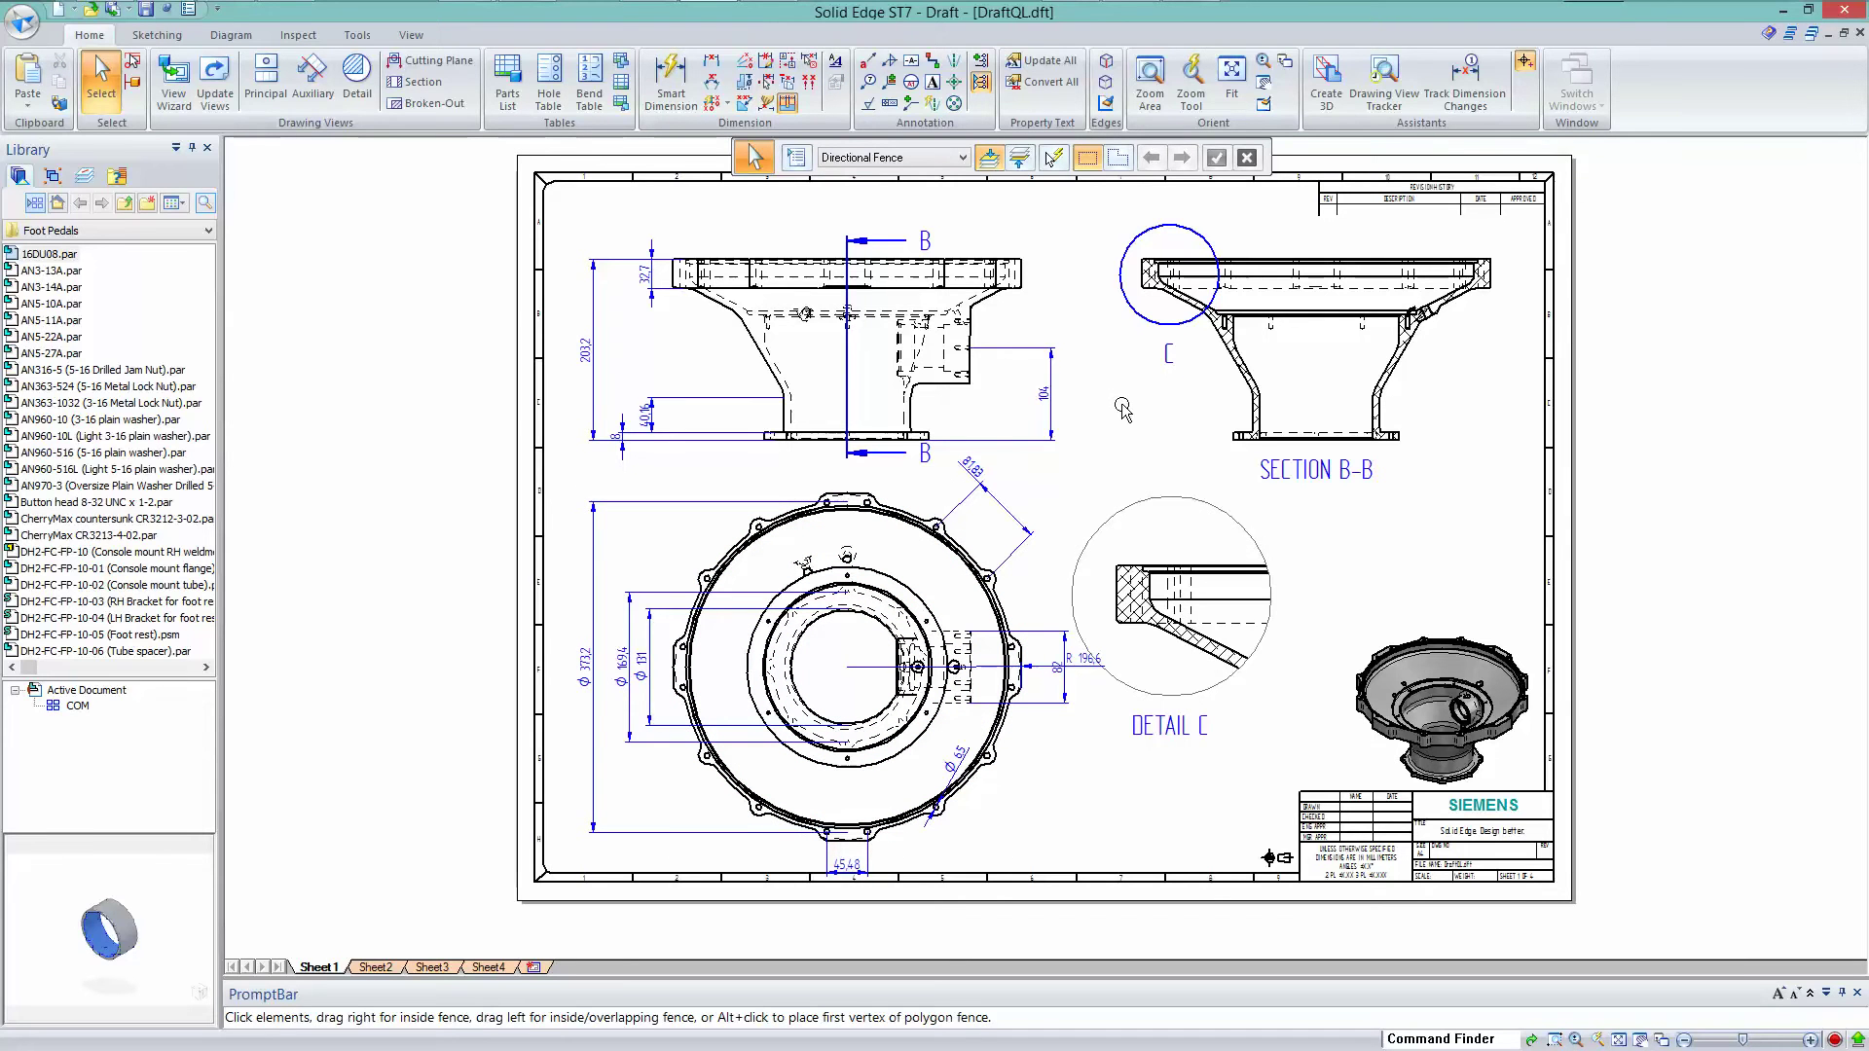
Switch to Sheet2 and open the parts list in the sheet's upper-left corner for editing in place.
click(378, 970)
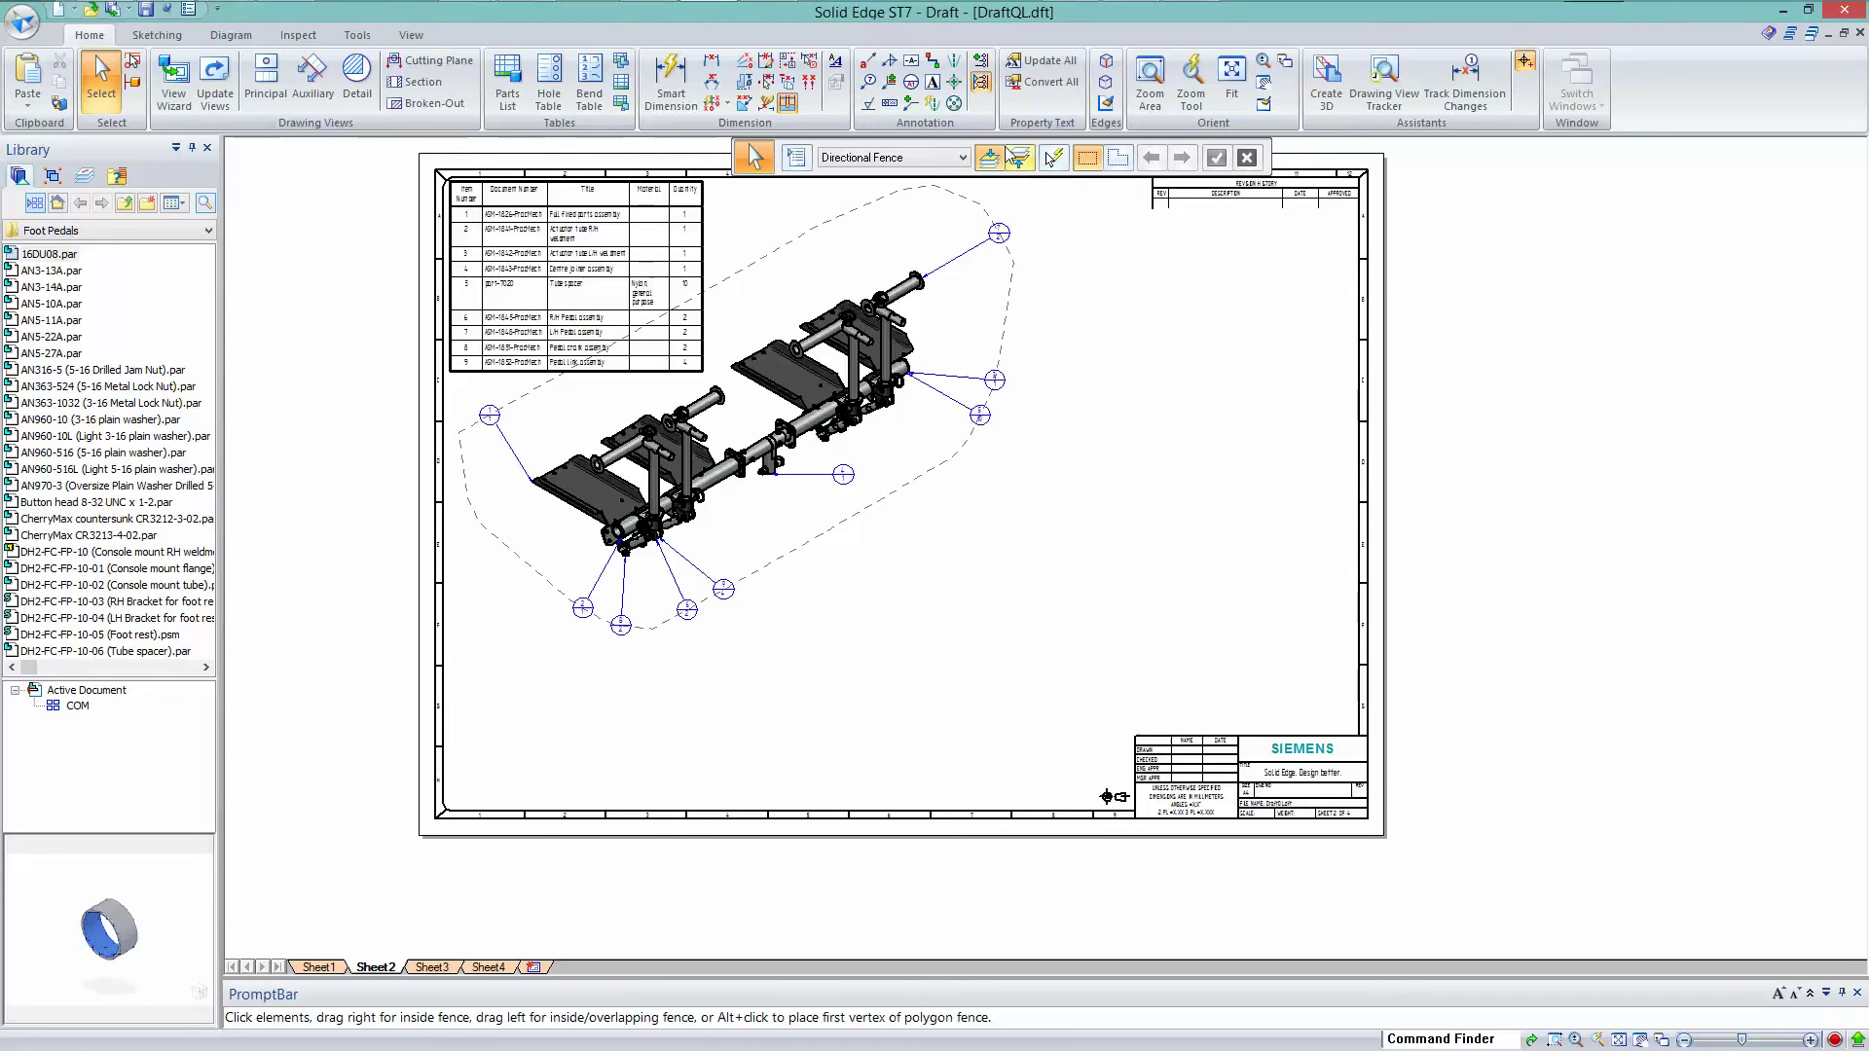
click(981, 83)
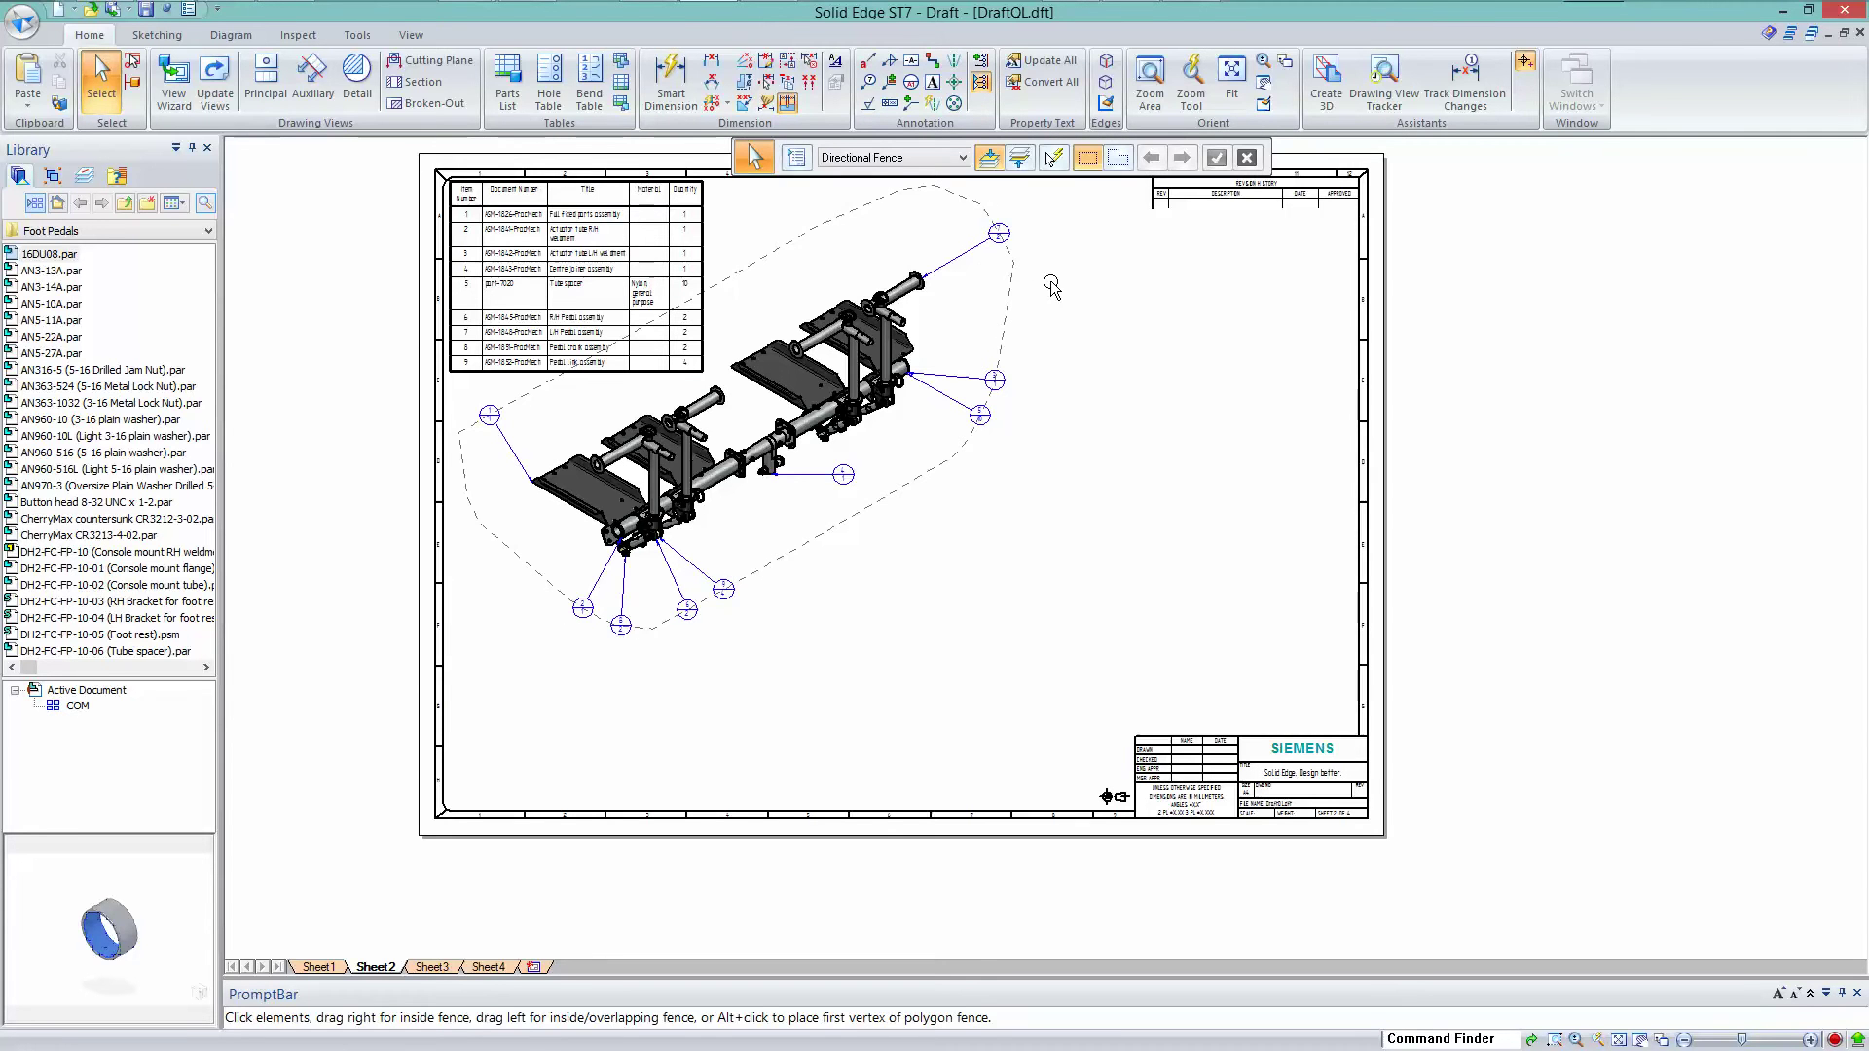
scroll(538, 302, up, 3)
middle_drag(712, 436, 847, 426)
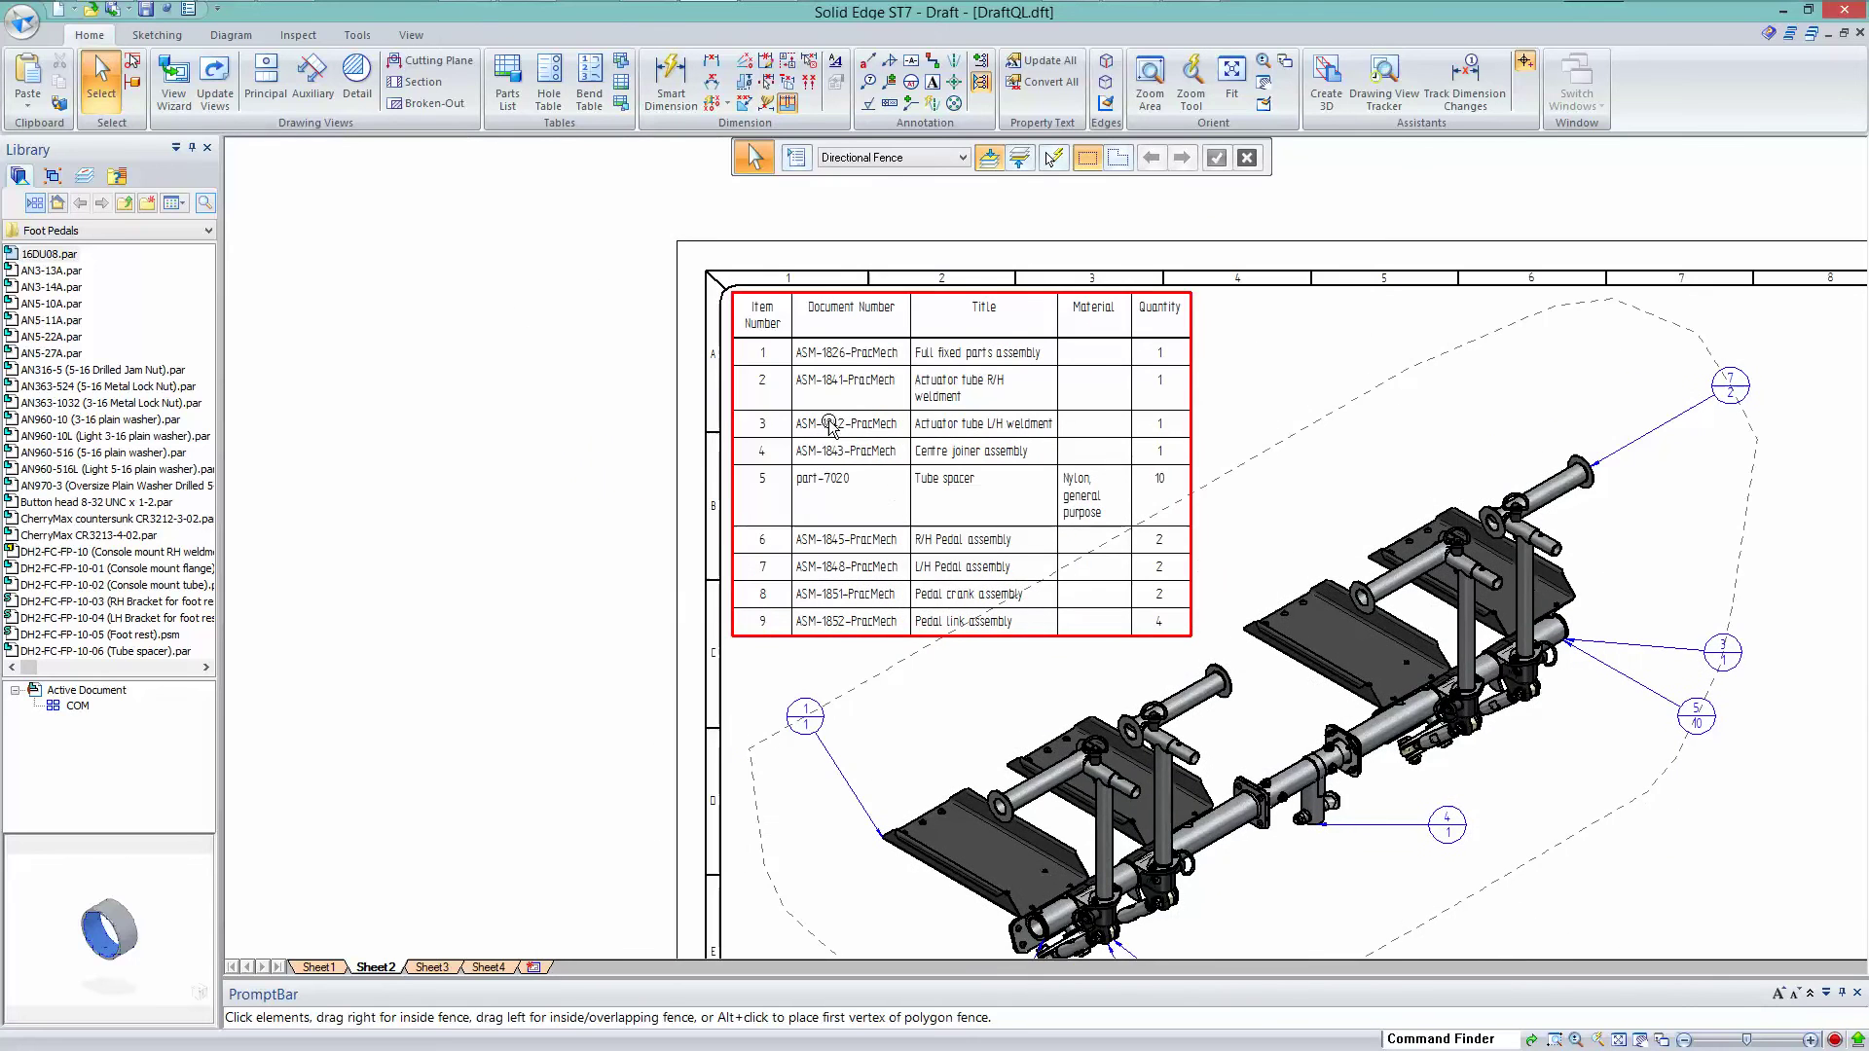
click(897, 375)
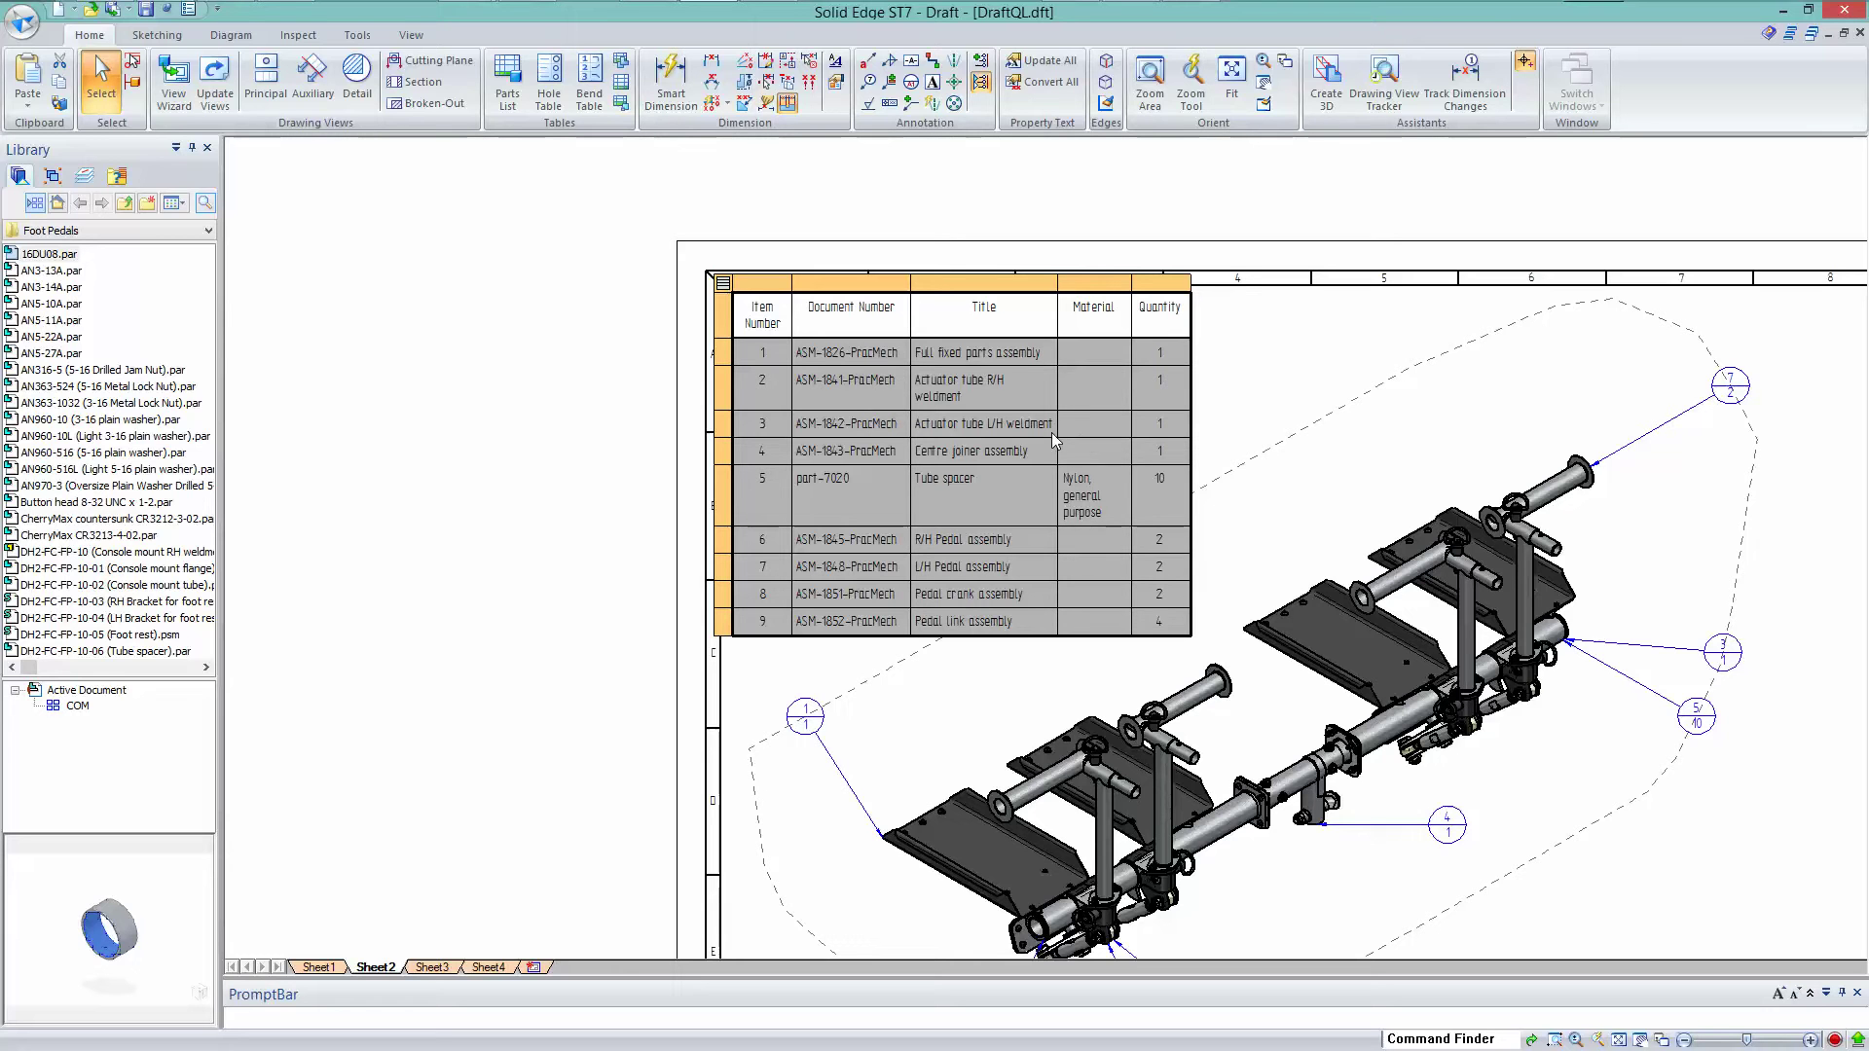
double_click(978, 421)
click(886, 373)
double_click(808, 341)
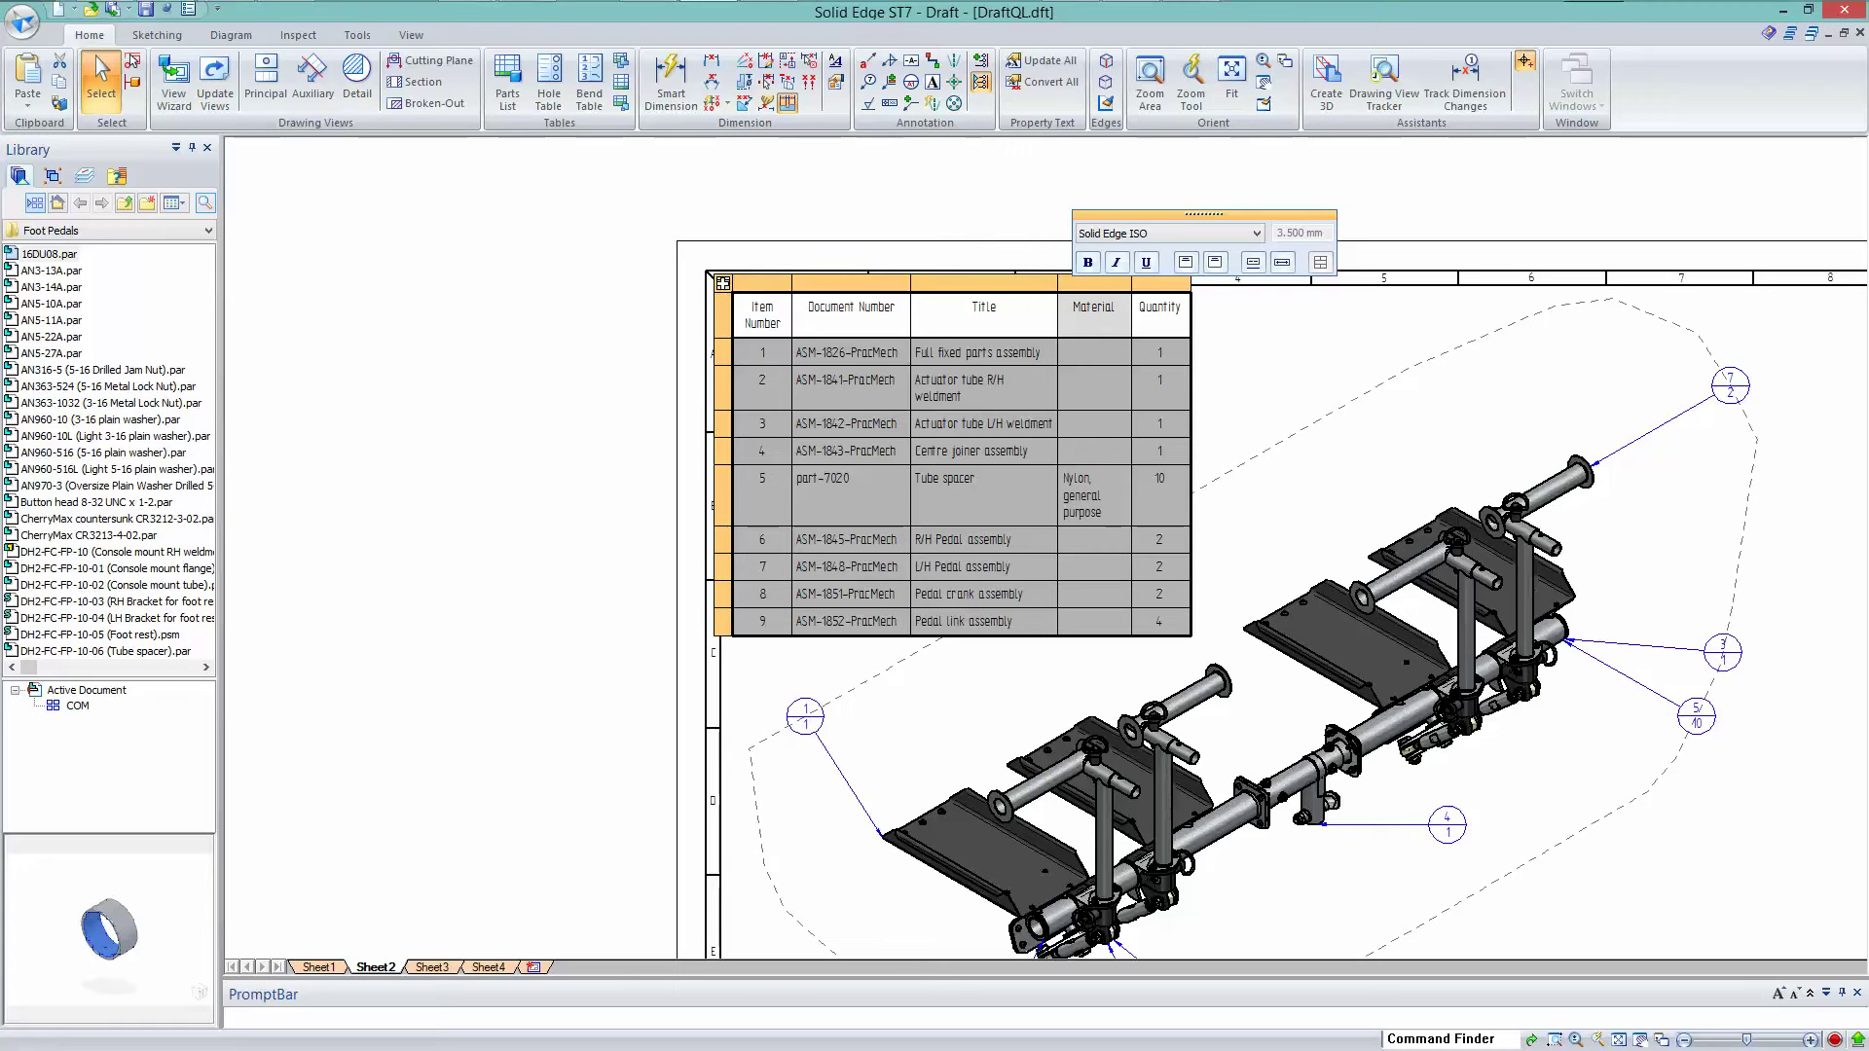
Turn on component highlighting and thumbnails for the parts list.
click(722, 283)
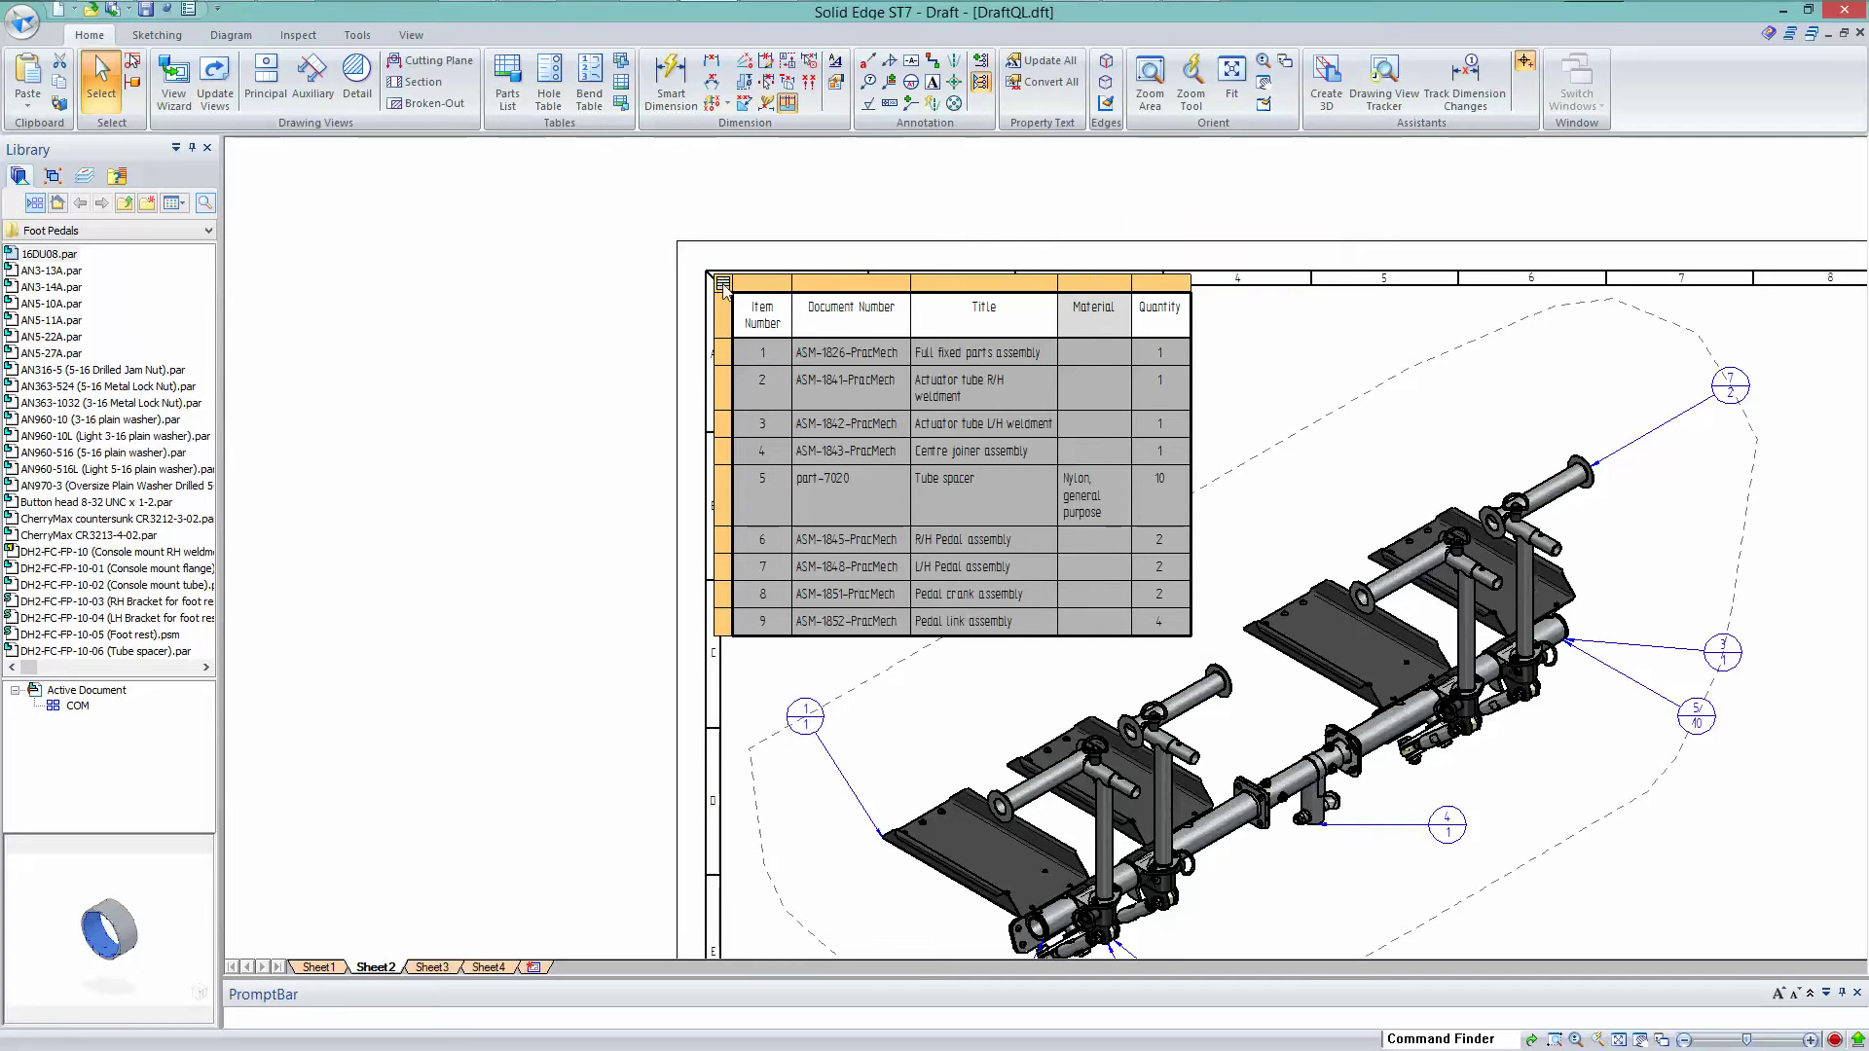
click(781, 297)
click(722, 283)
click(758, 319)
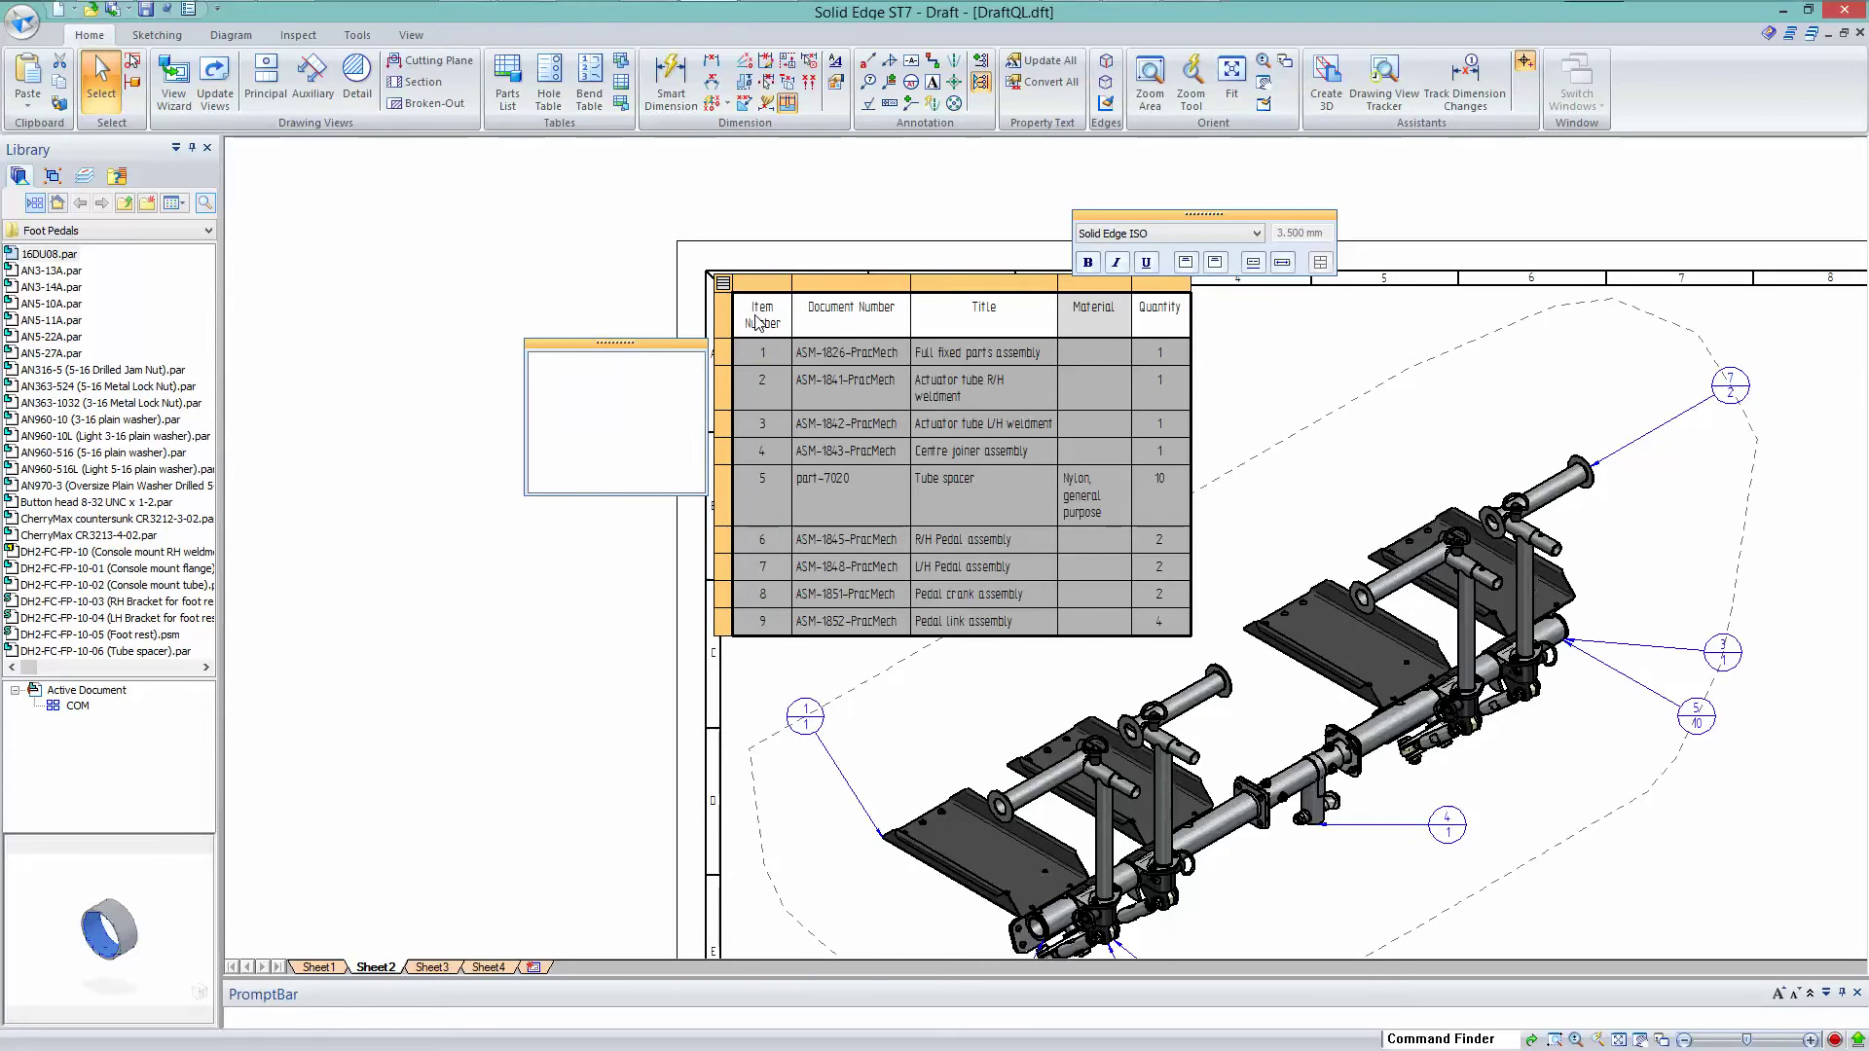
Examine the highlighted components and thumbnails of parts list items 1, 5, 7 and 2, and close the in-place editing.
click(862, 350)
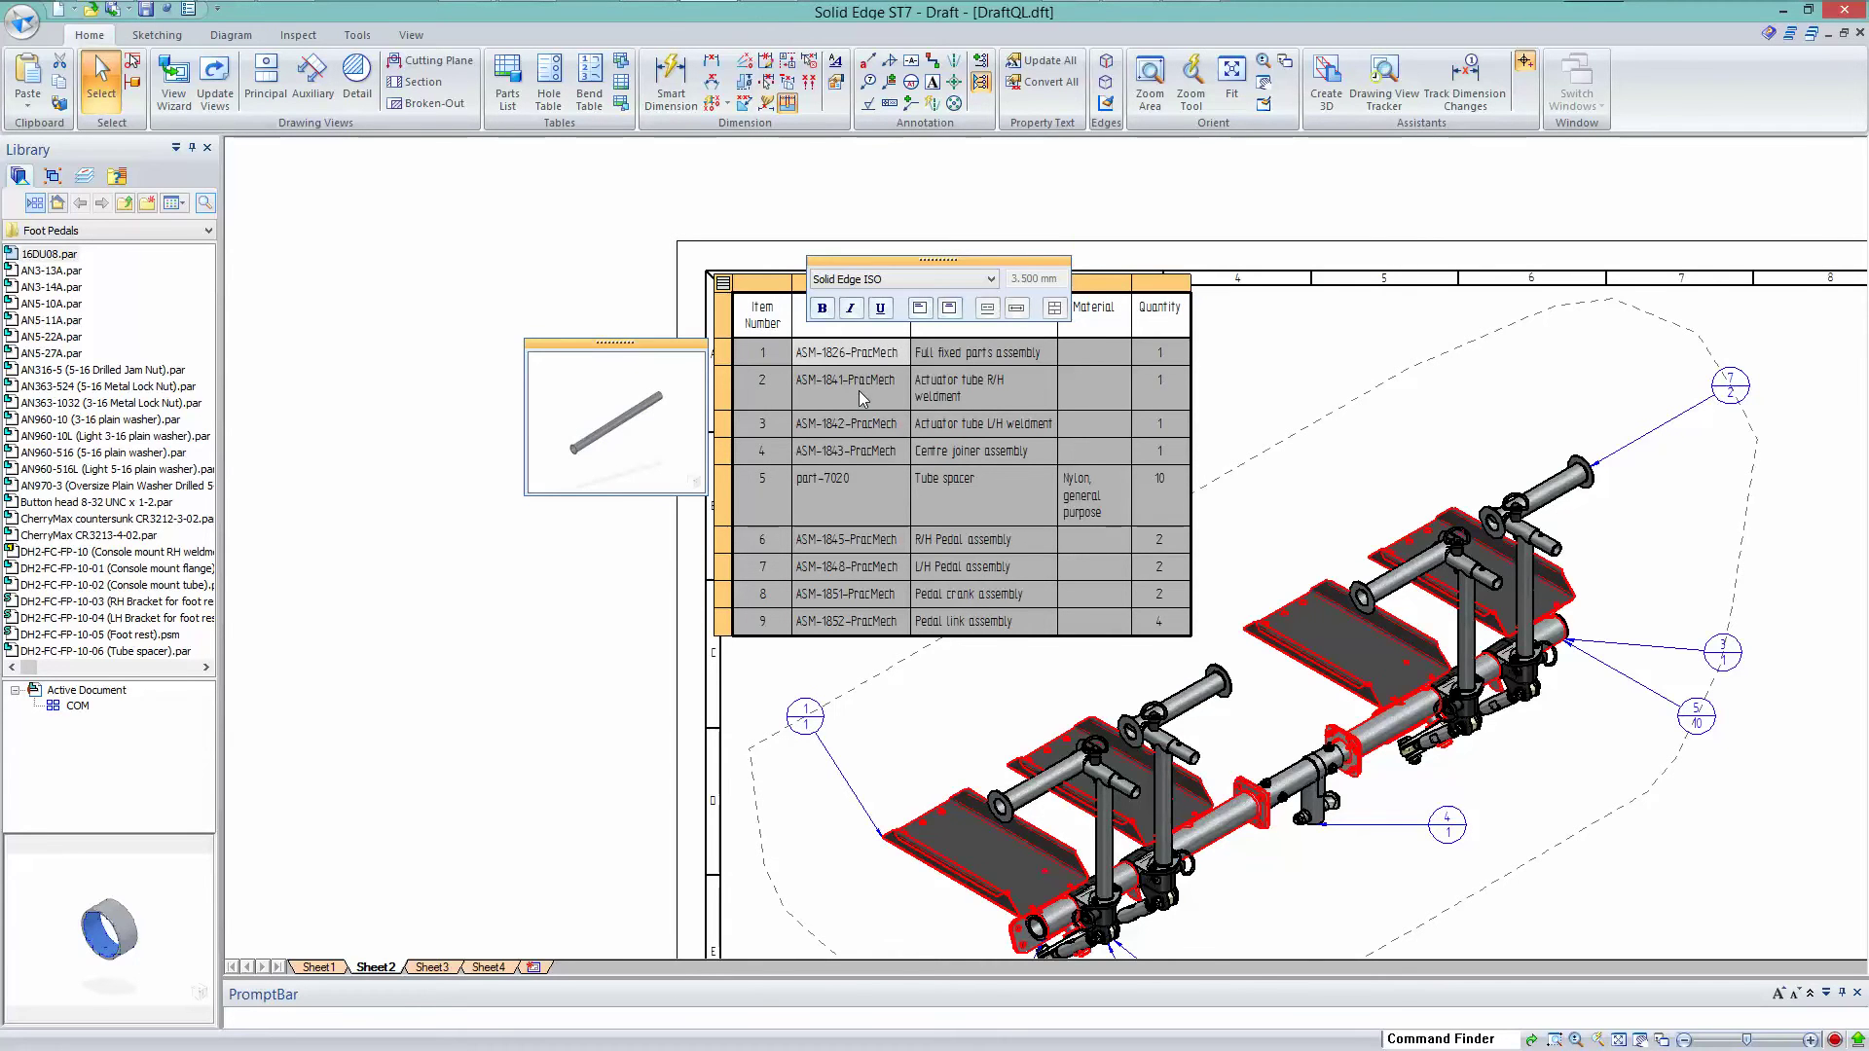
click(833, 475)
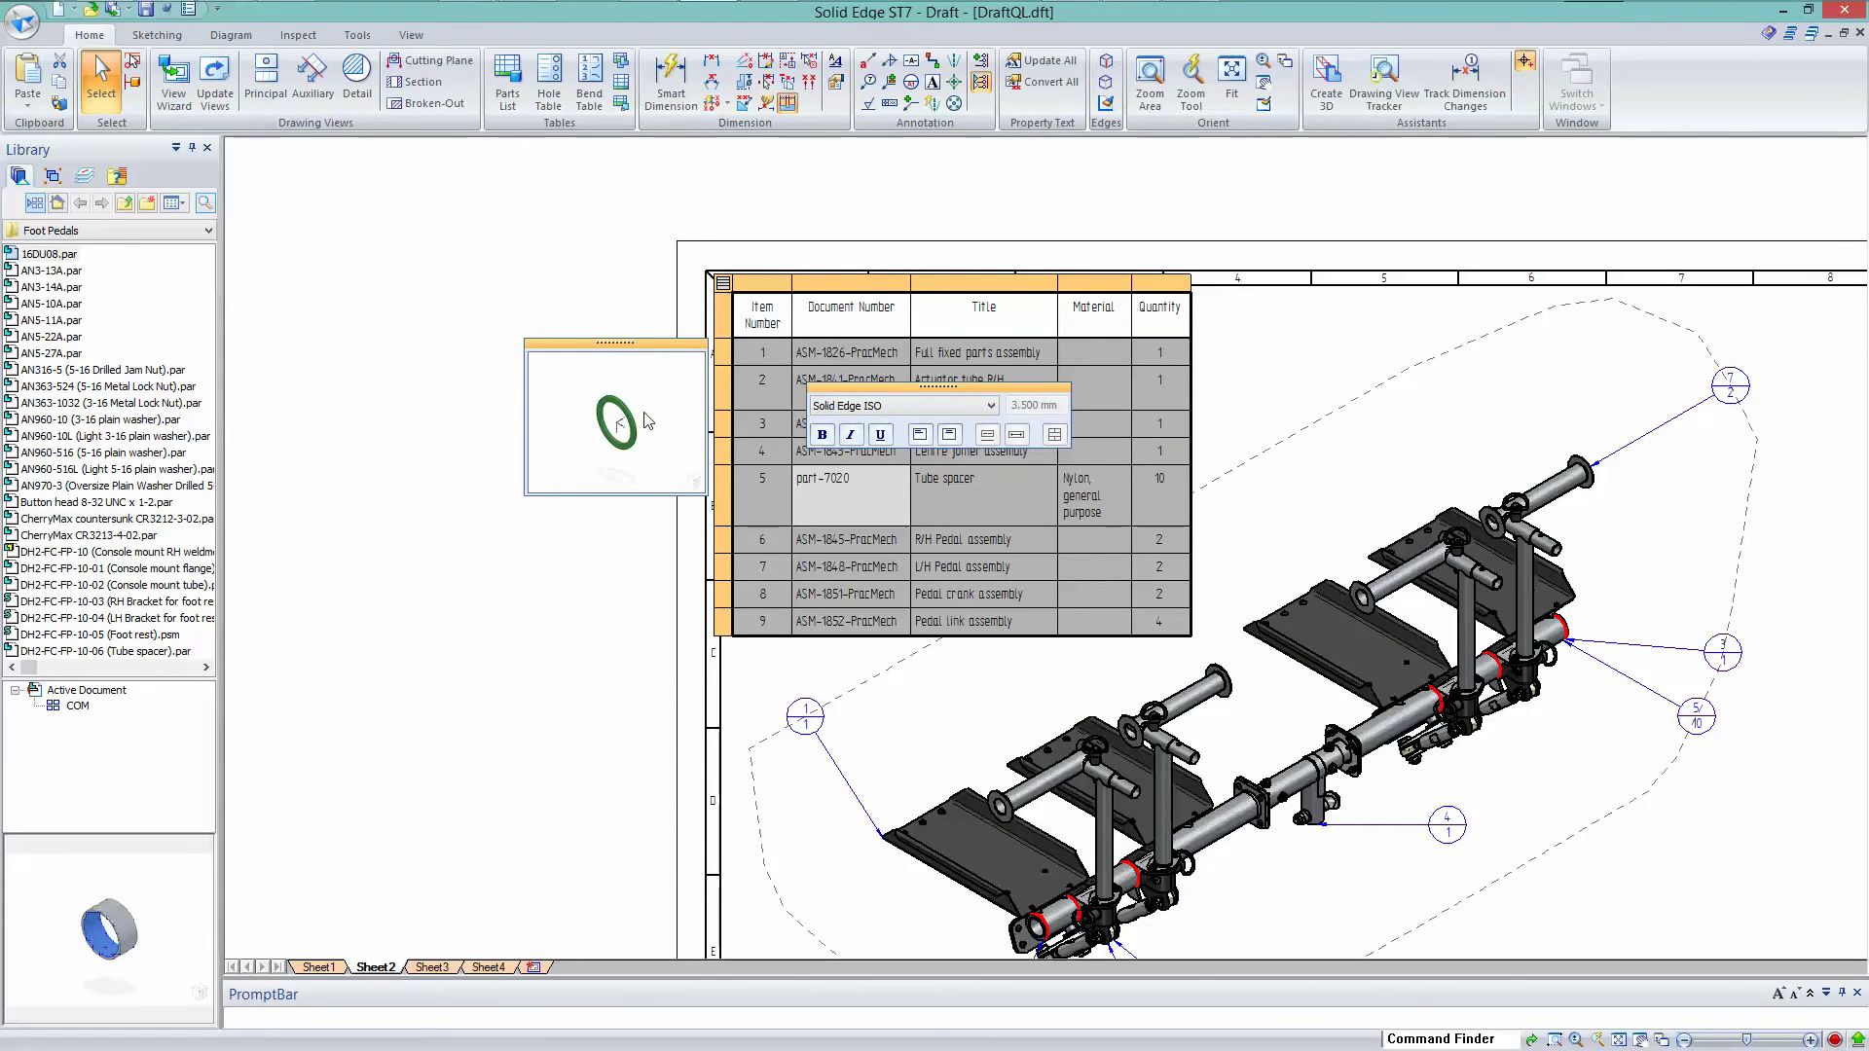
click(861, 567)
scroll(919, 570, down, 3)
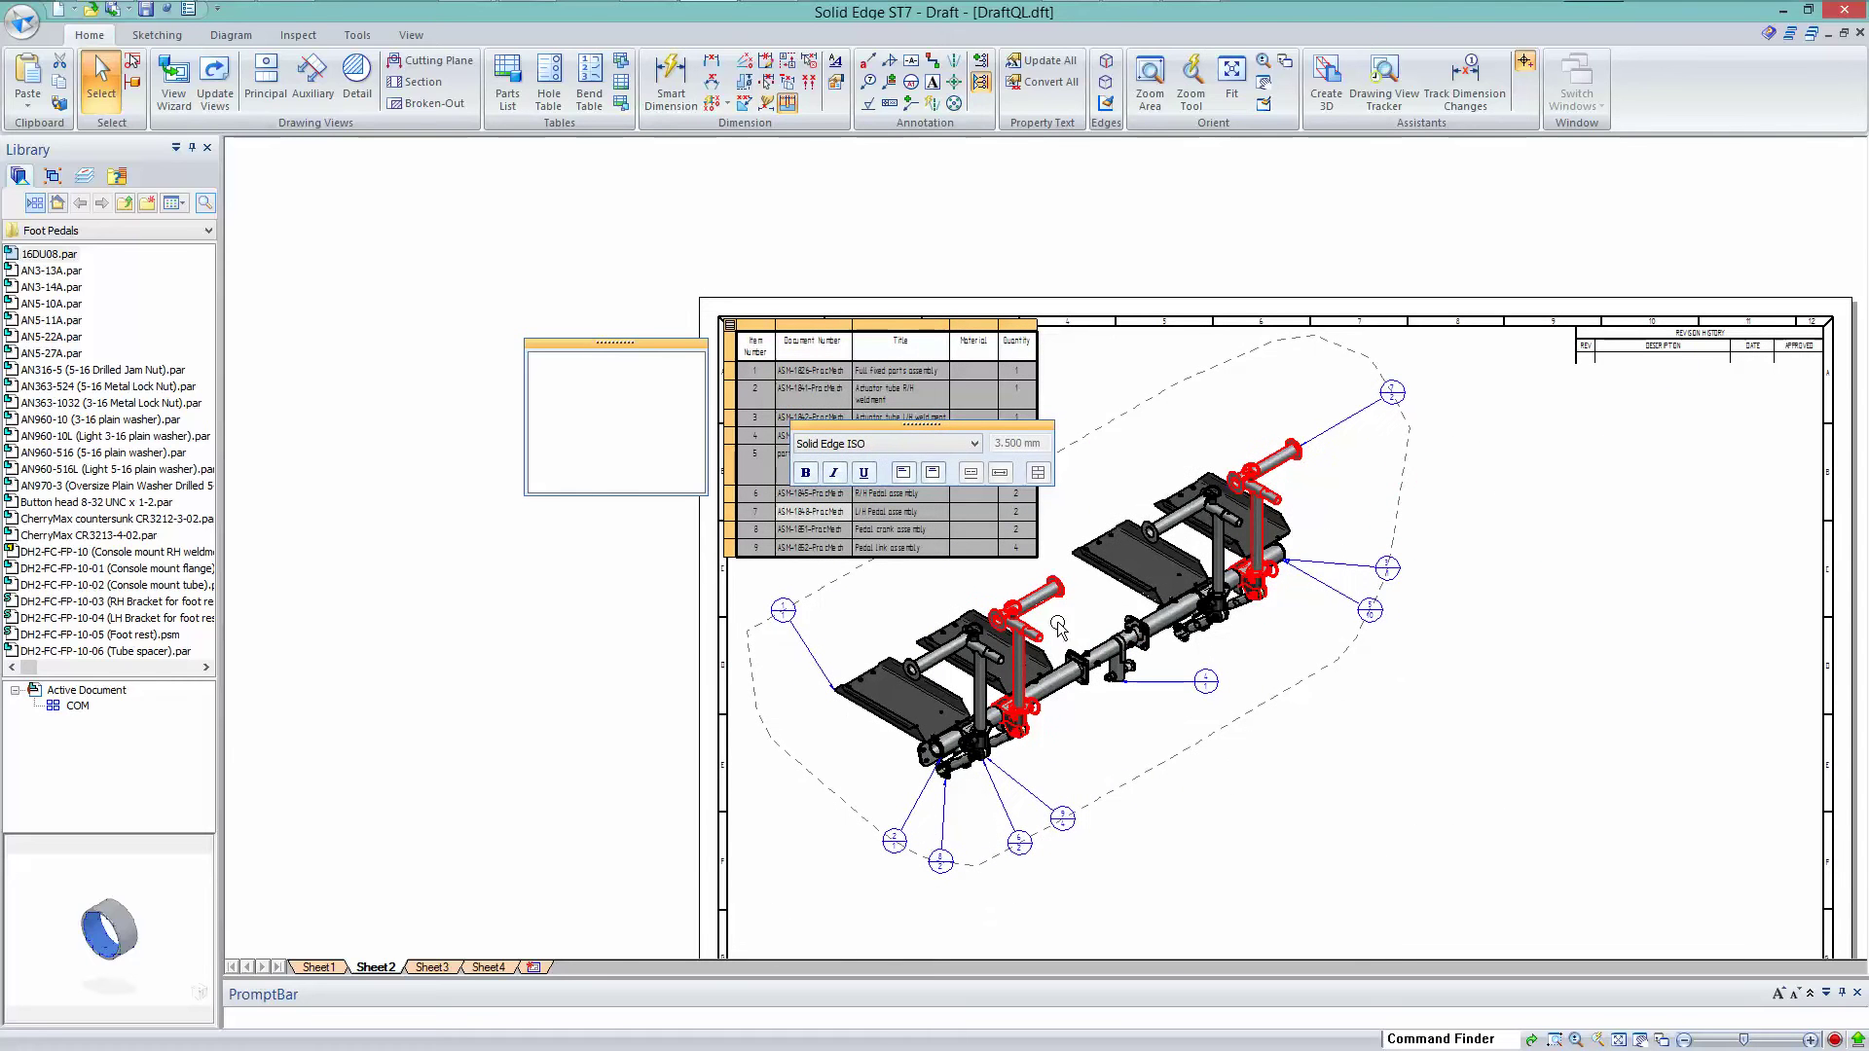
mouse_move(850, 526)
click(732, 324)
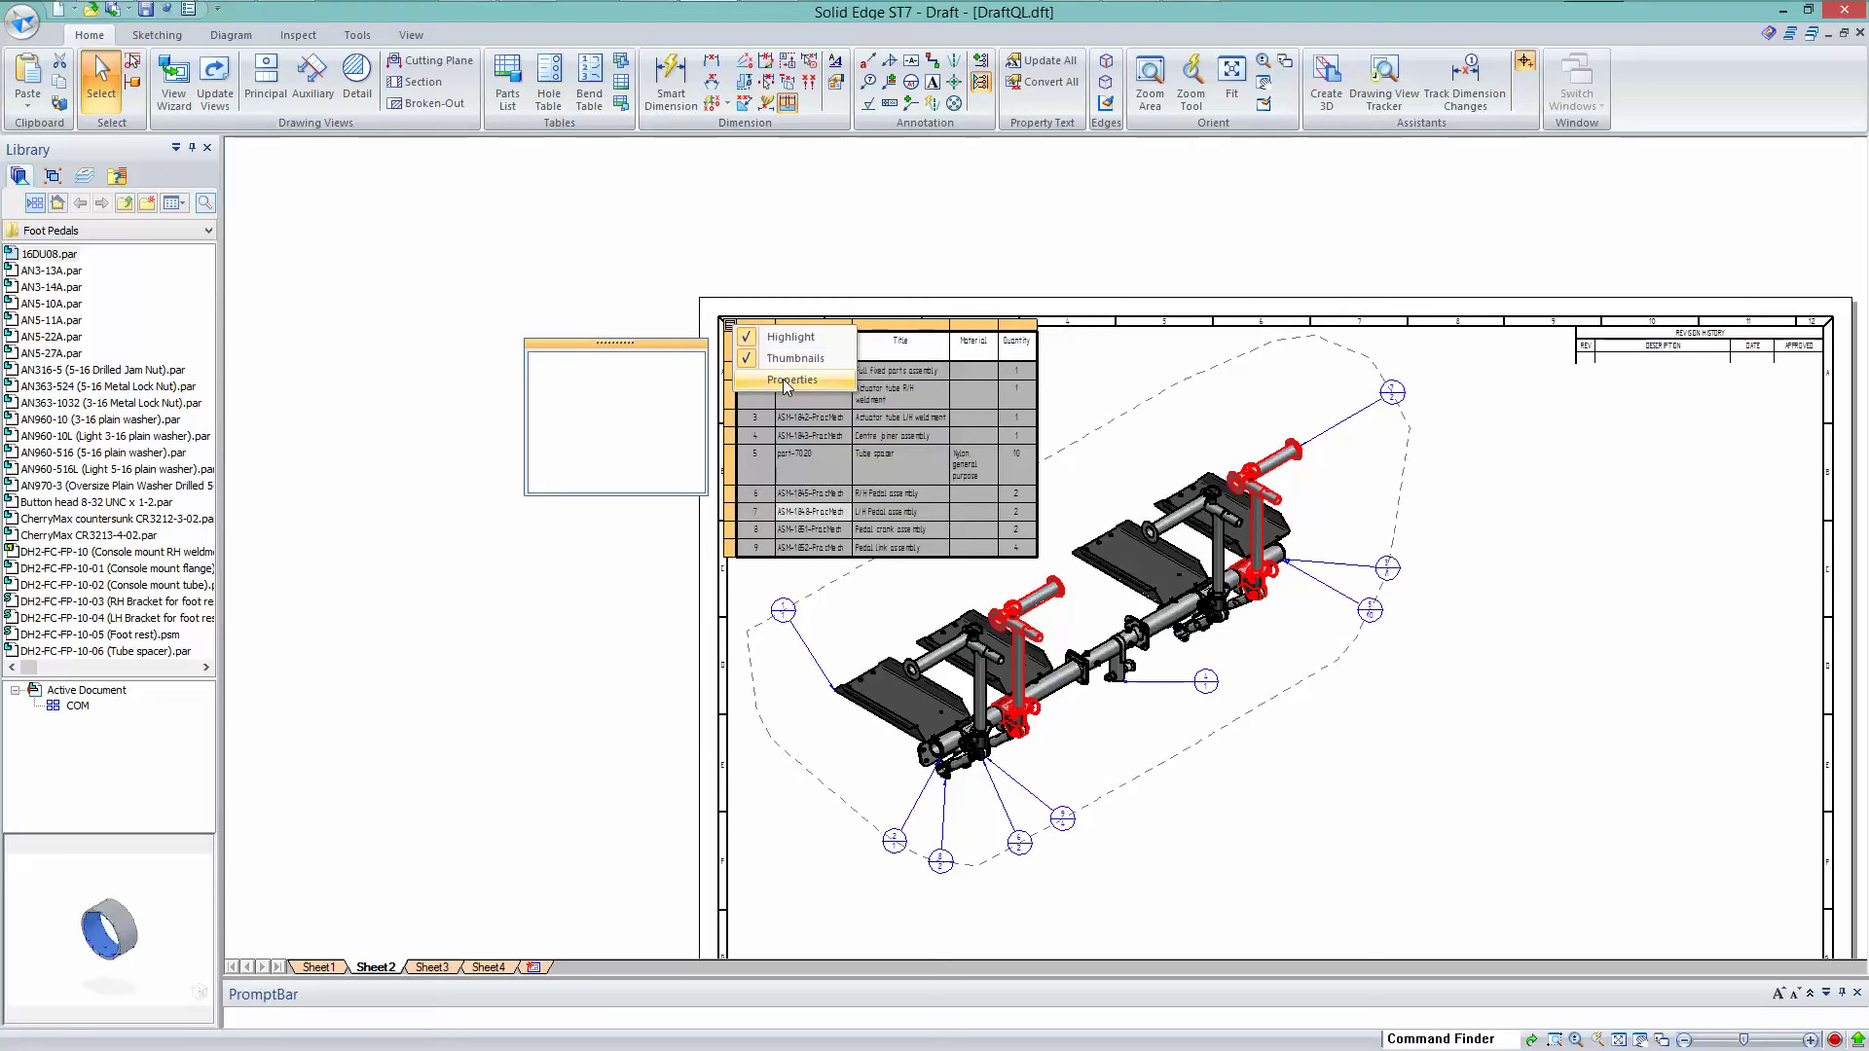
click(906, 397)
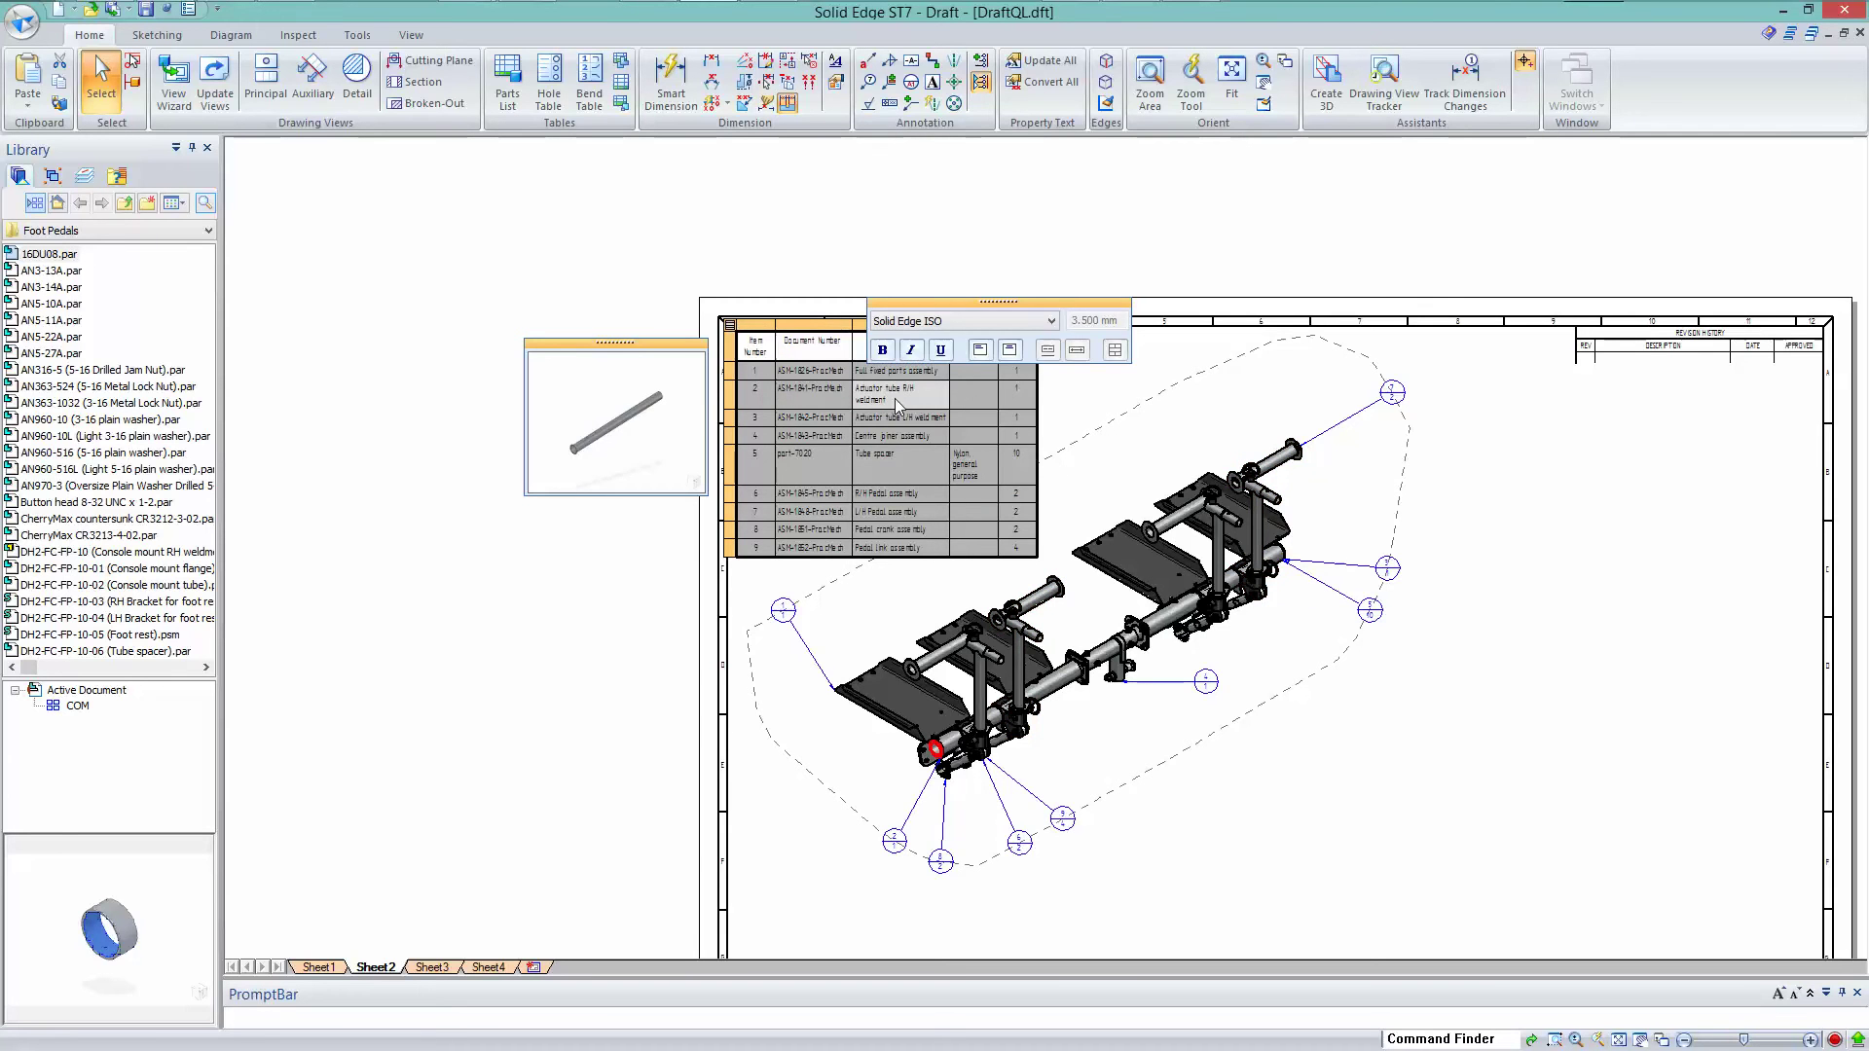
key(Escape)
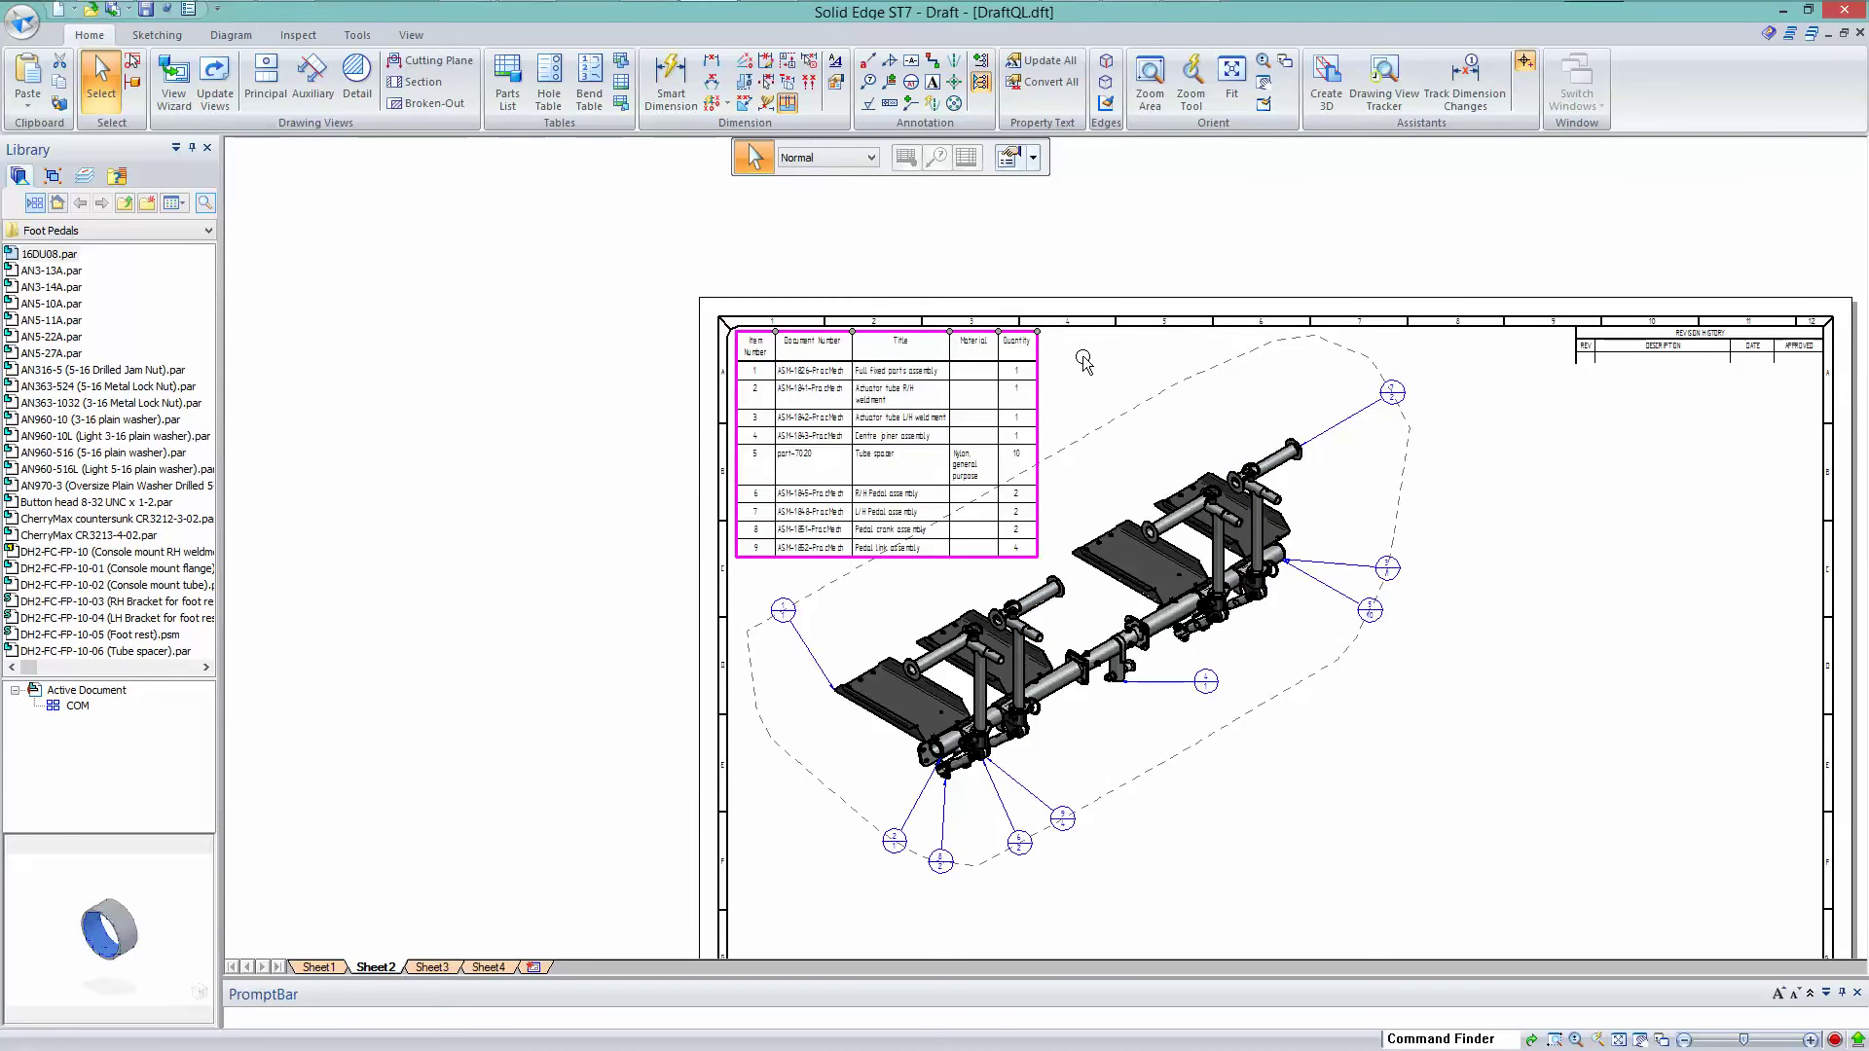
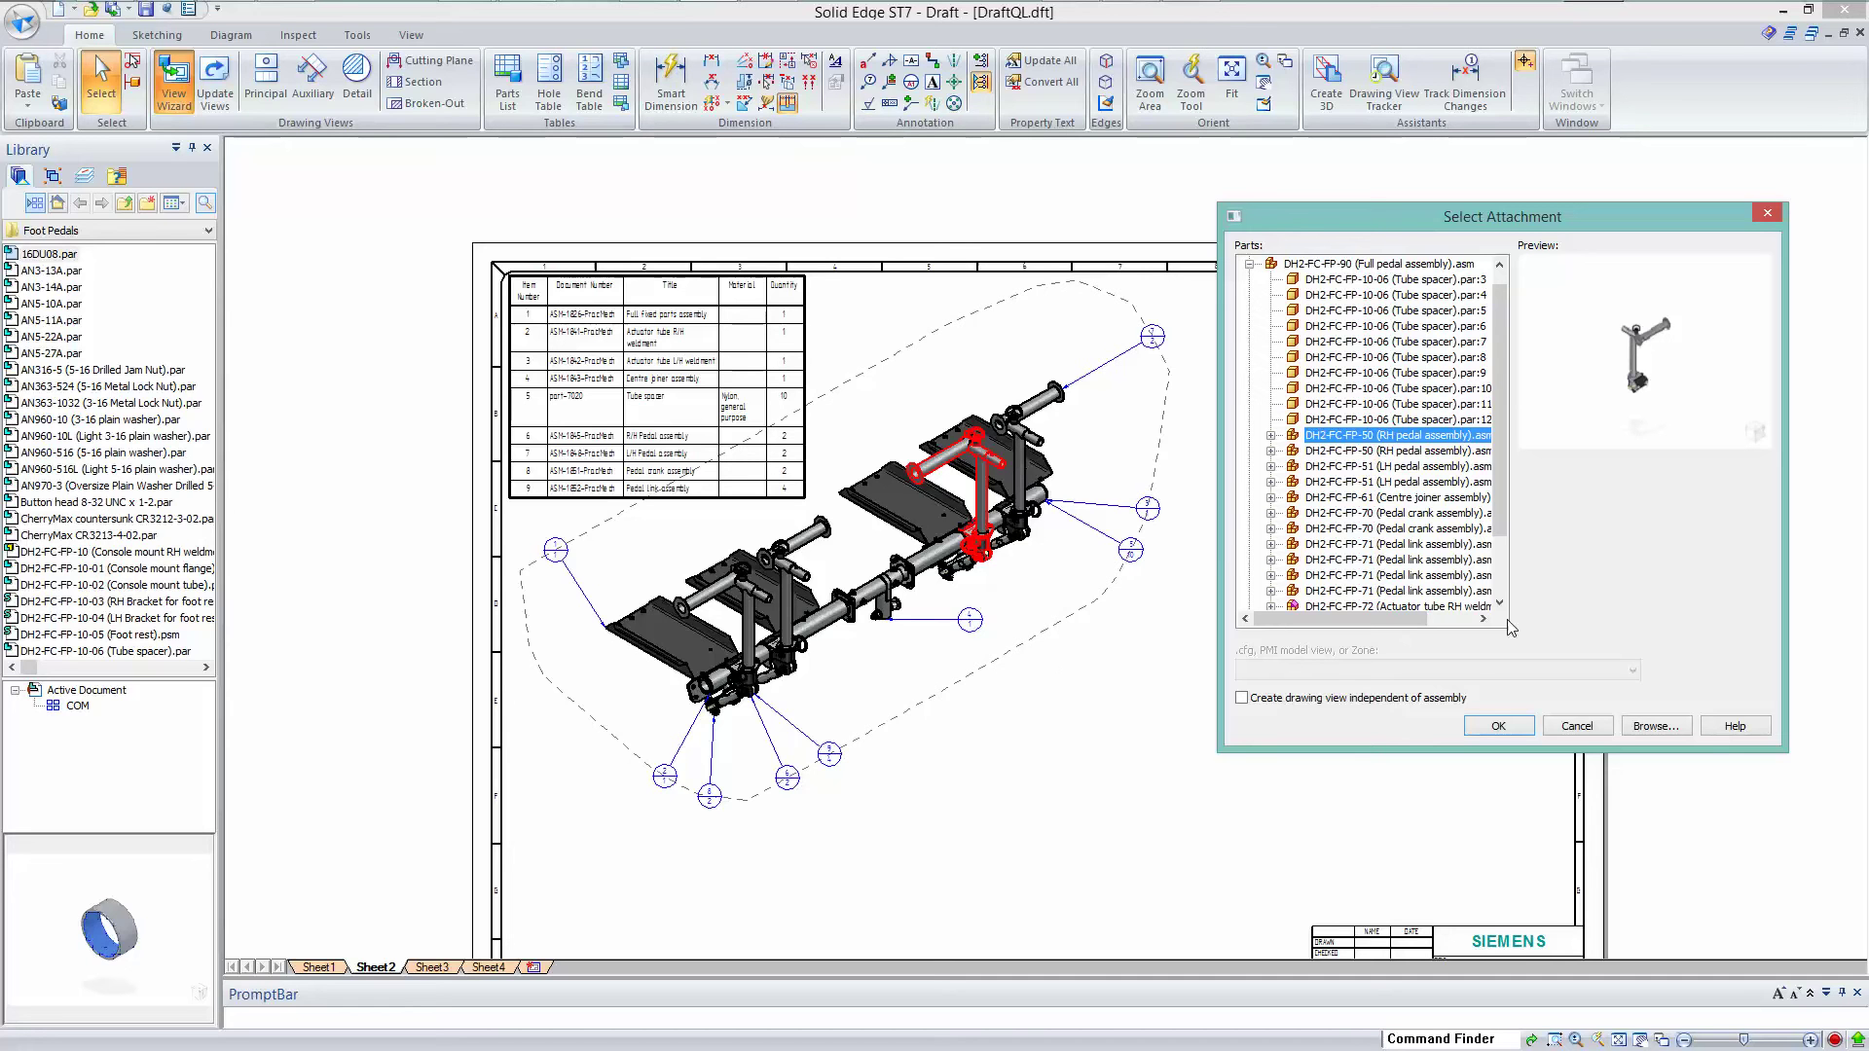
Examine the highlighting and previews of the first RH pedal assembly's components in the attachment list, and cancel the view creation.
click(1271, 436)
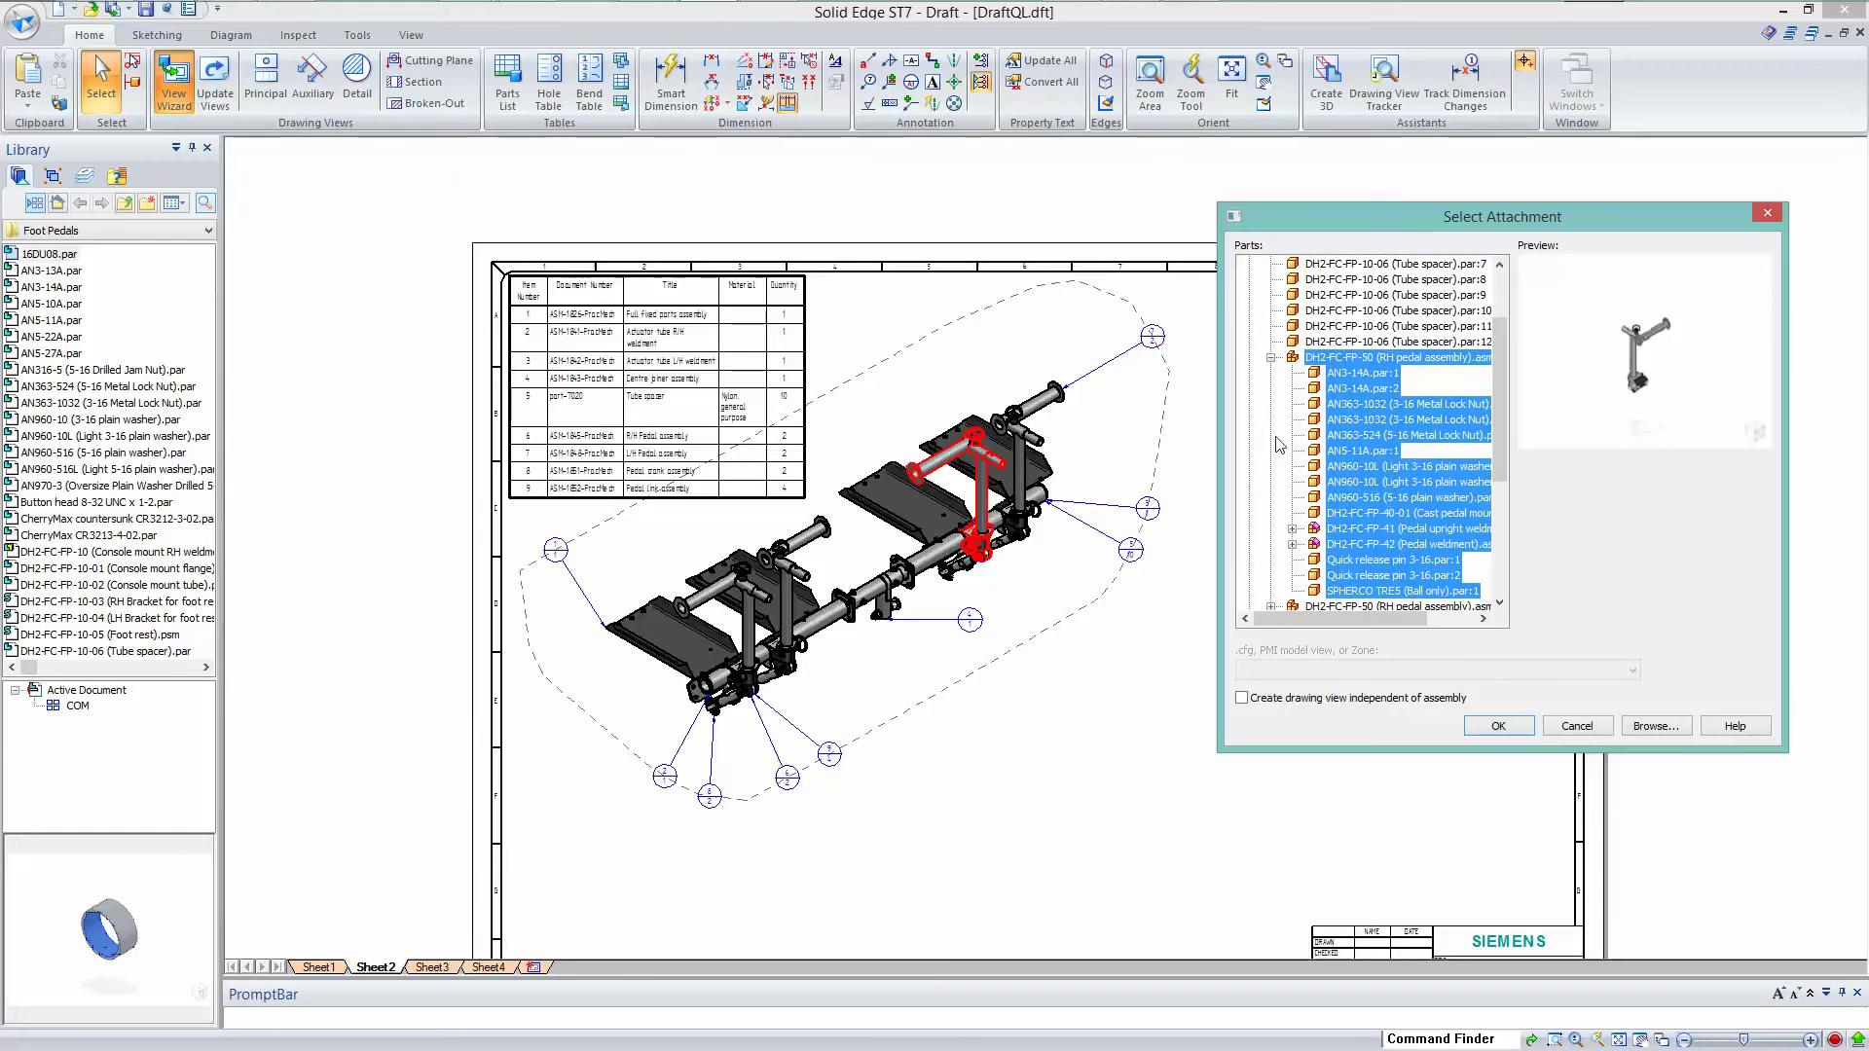
click(1368, 471)
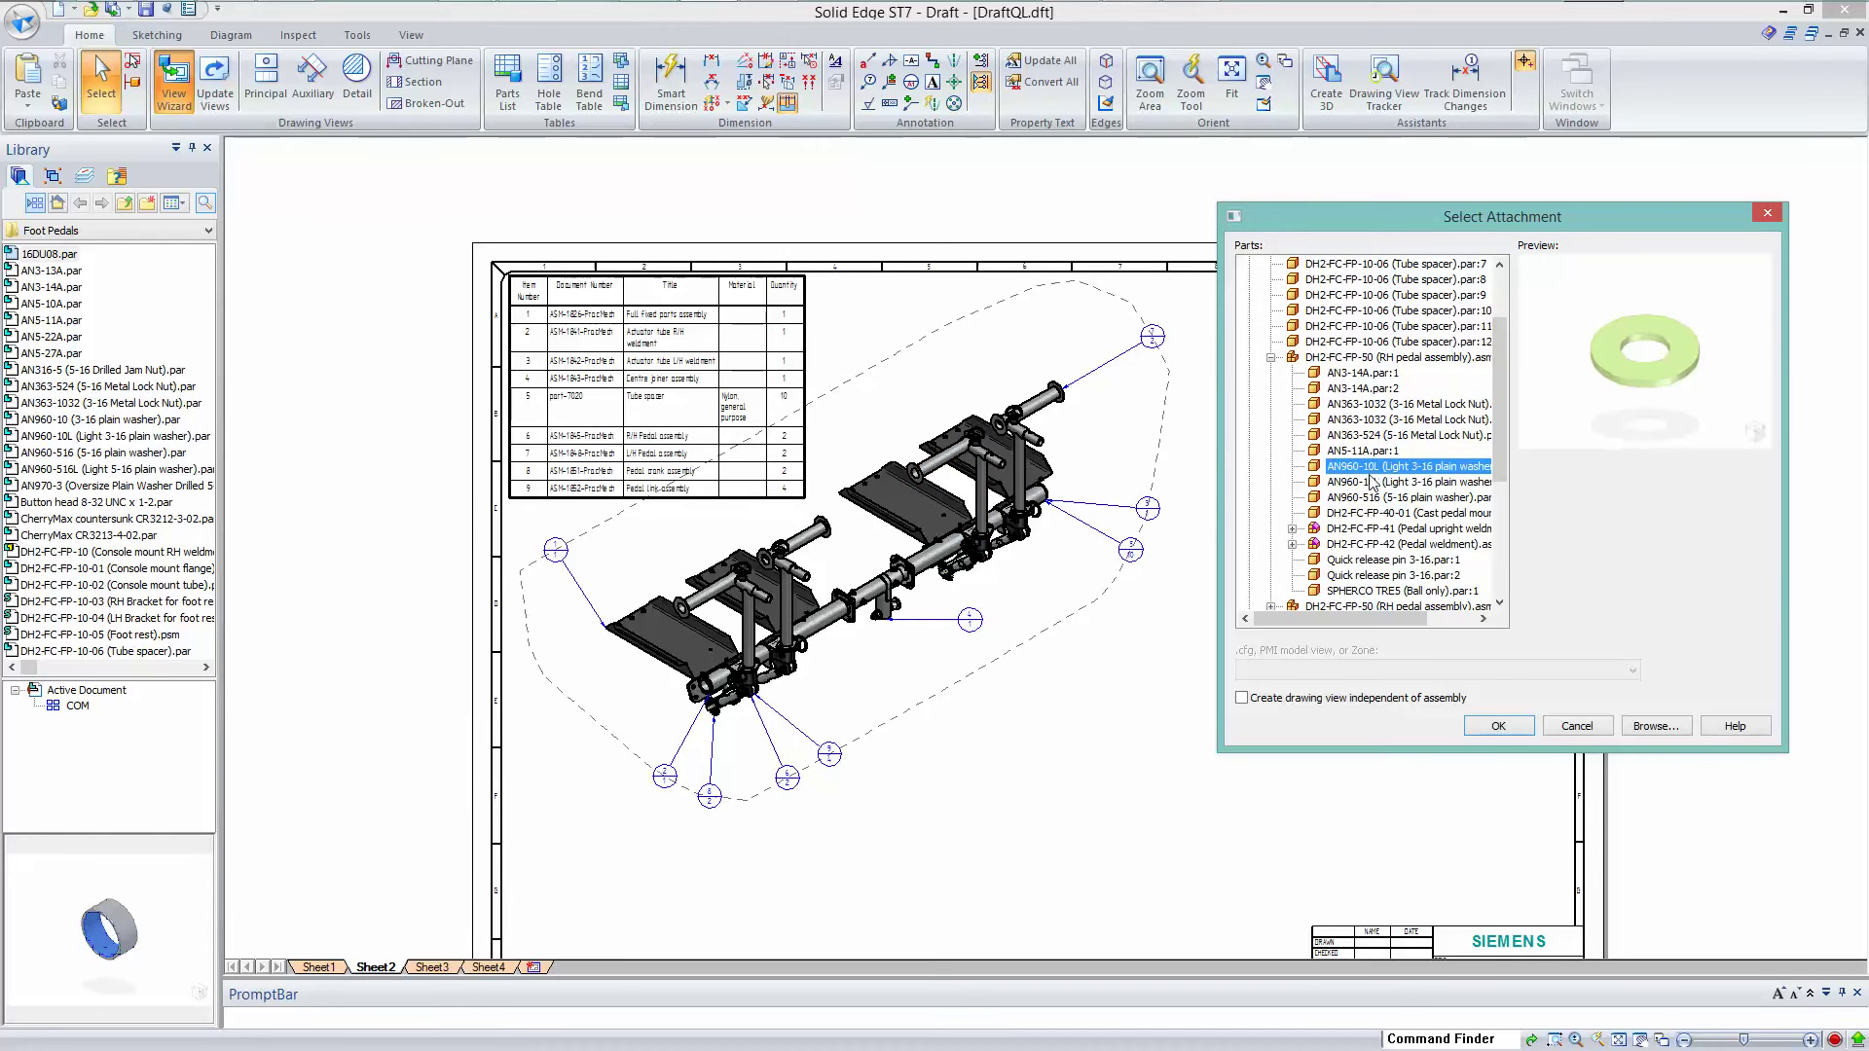
click(1373, 483)
click(1353, 452)
click(1351, 423)
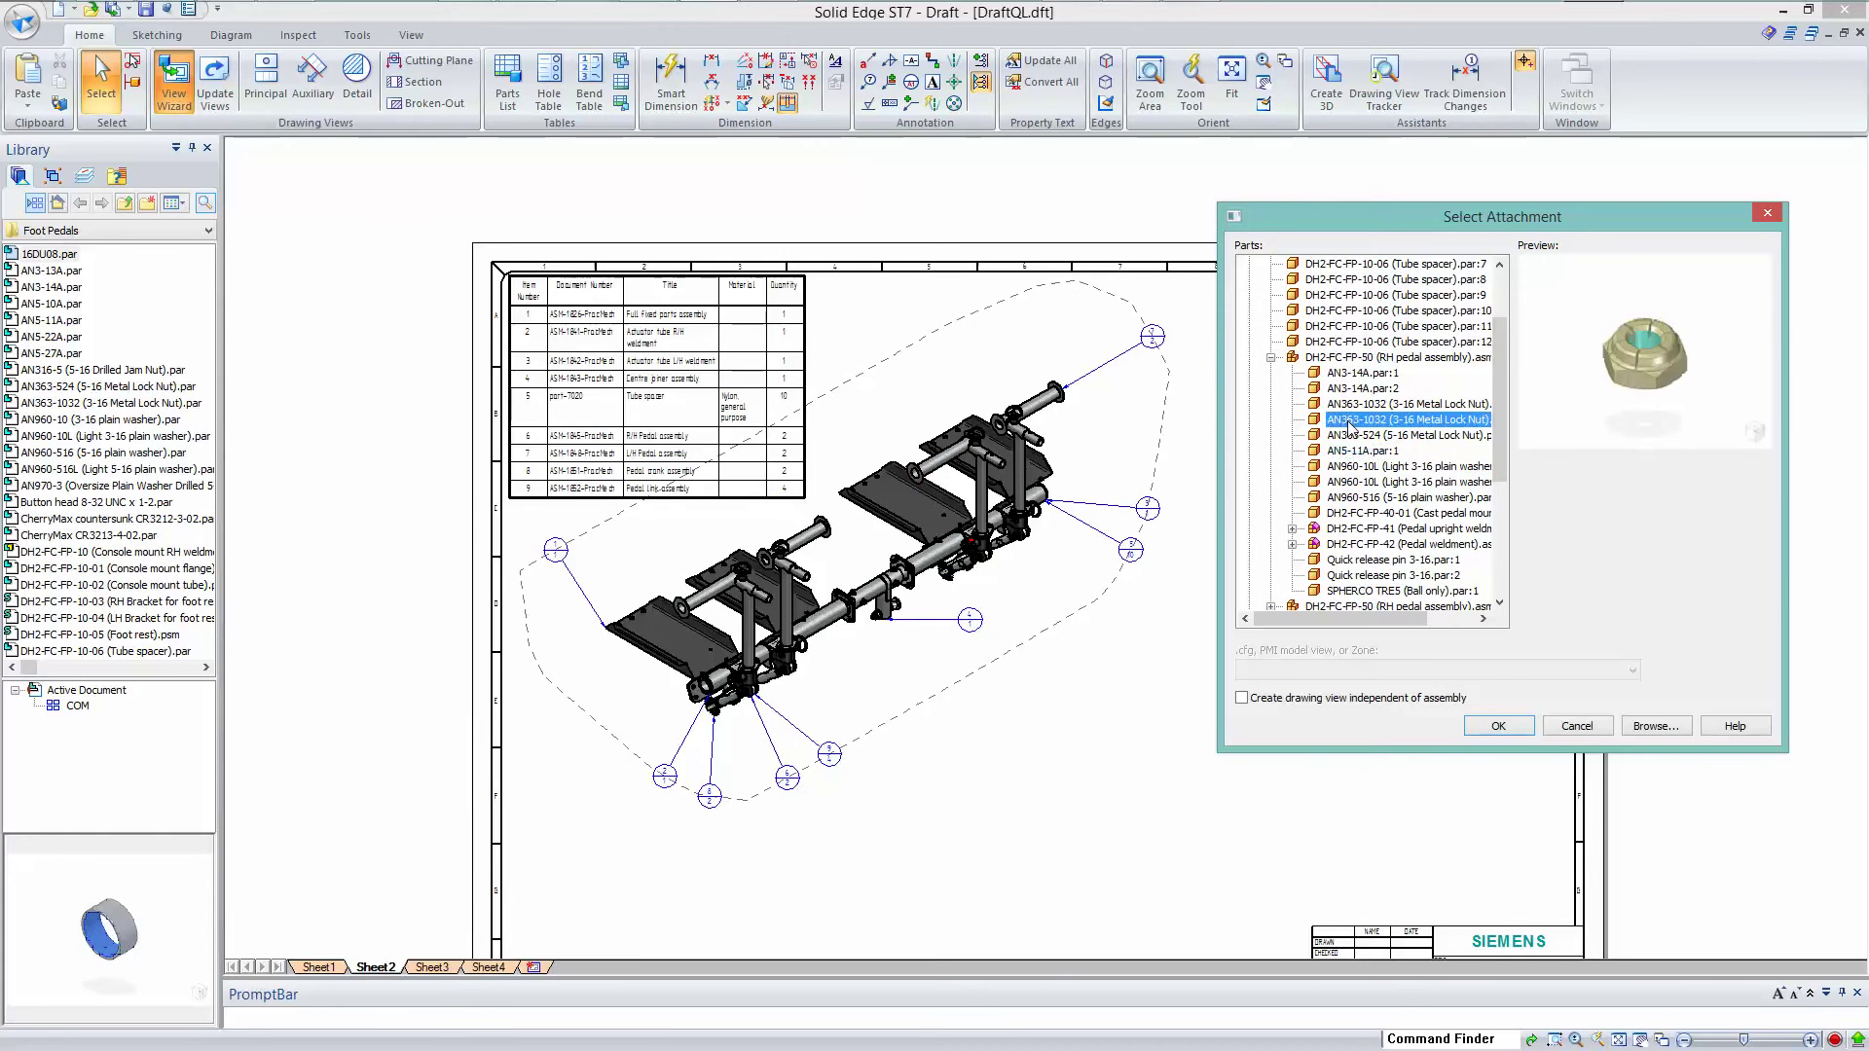
click(1351, 405)
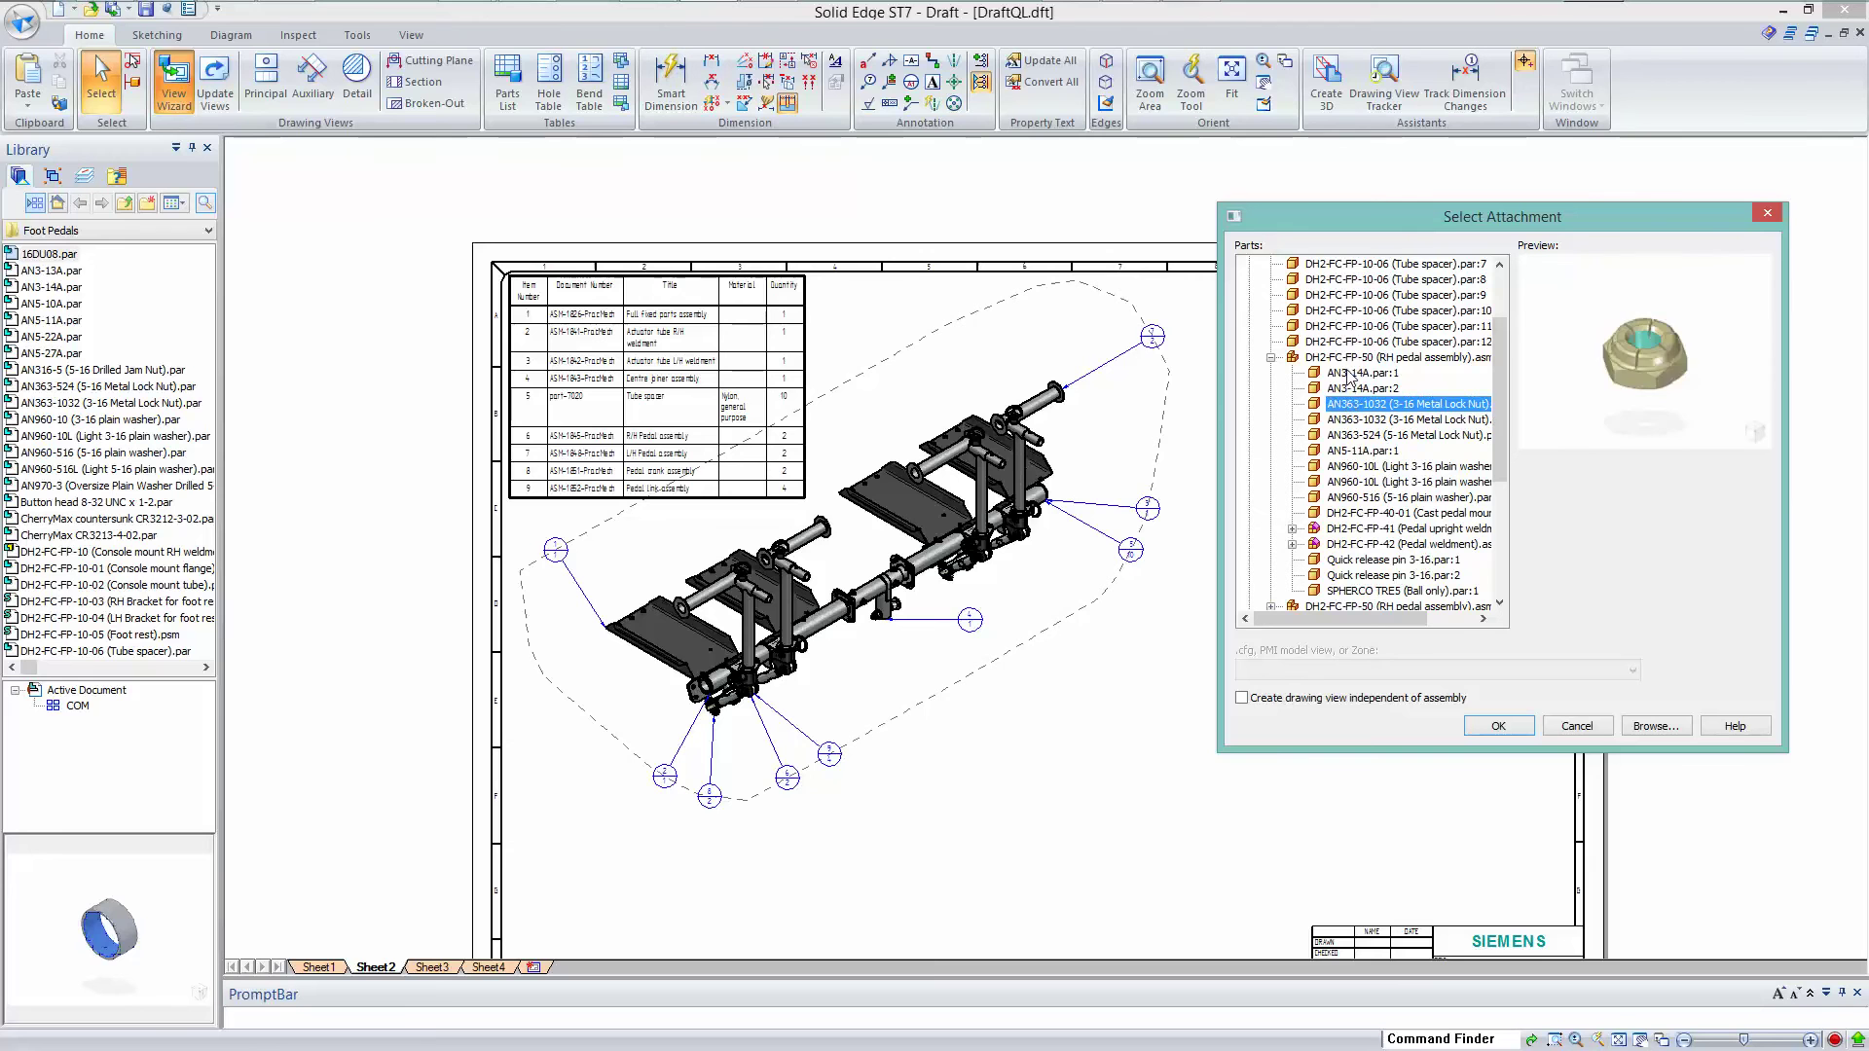
click(1359, 527)
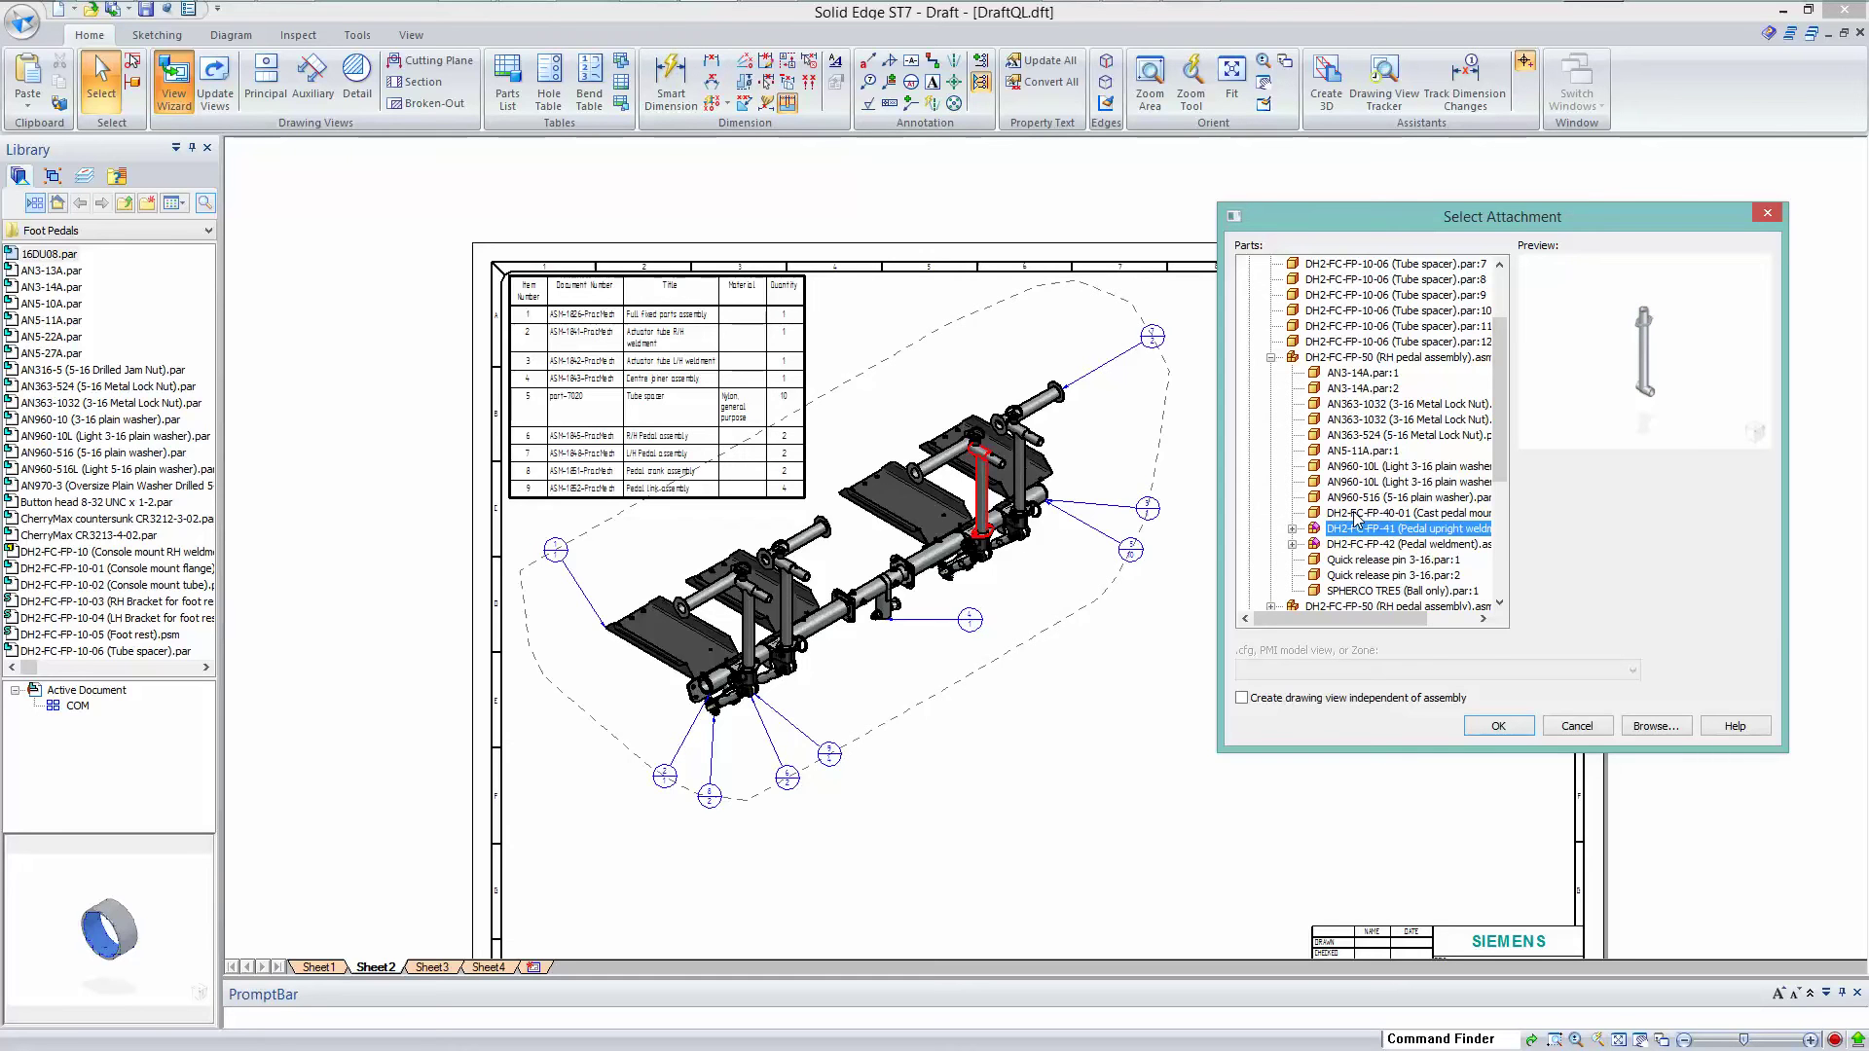
click(1346, 358)
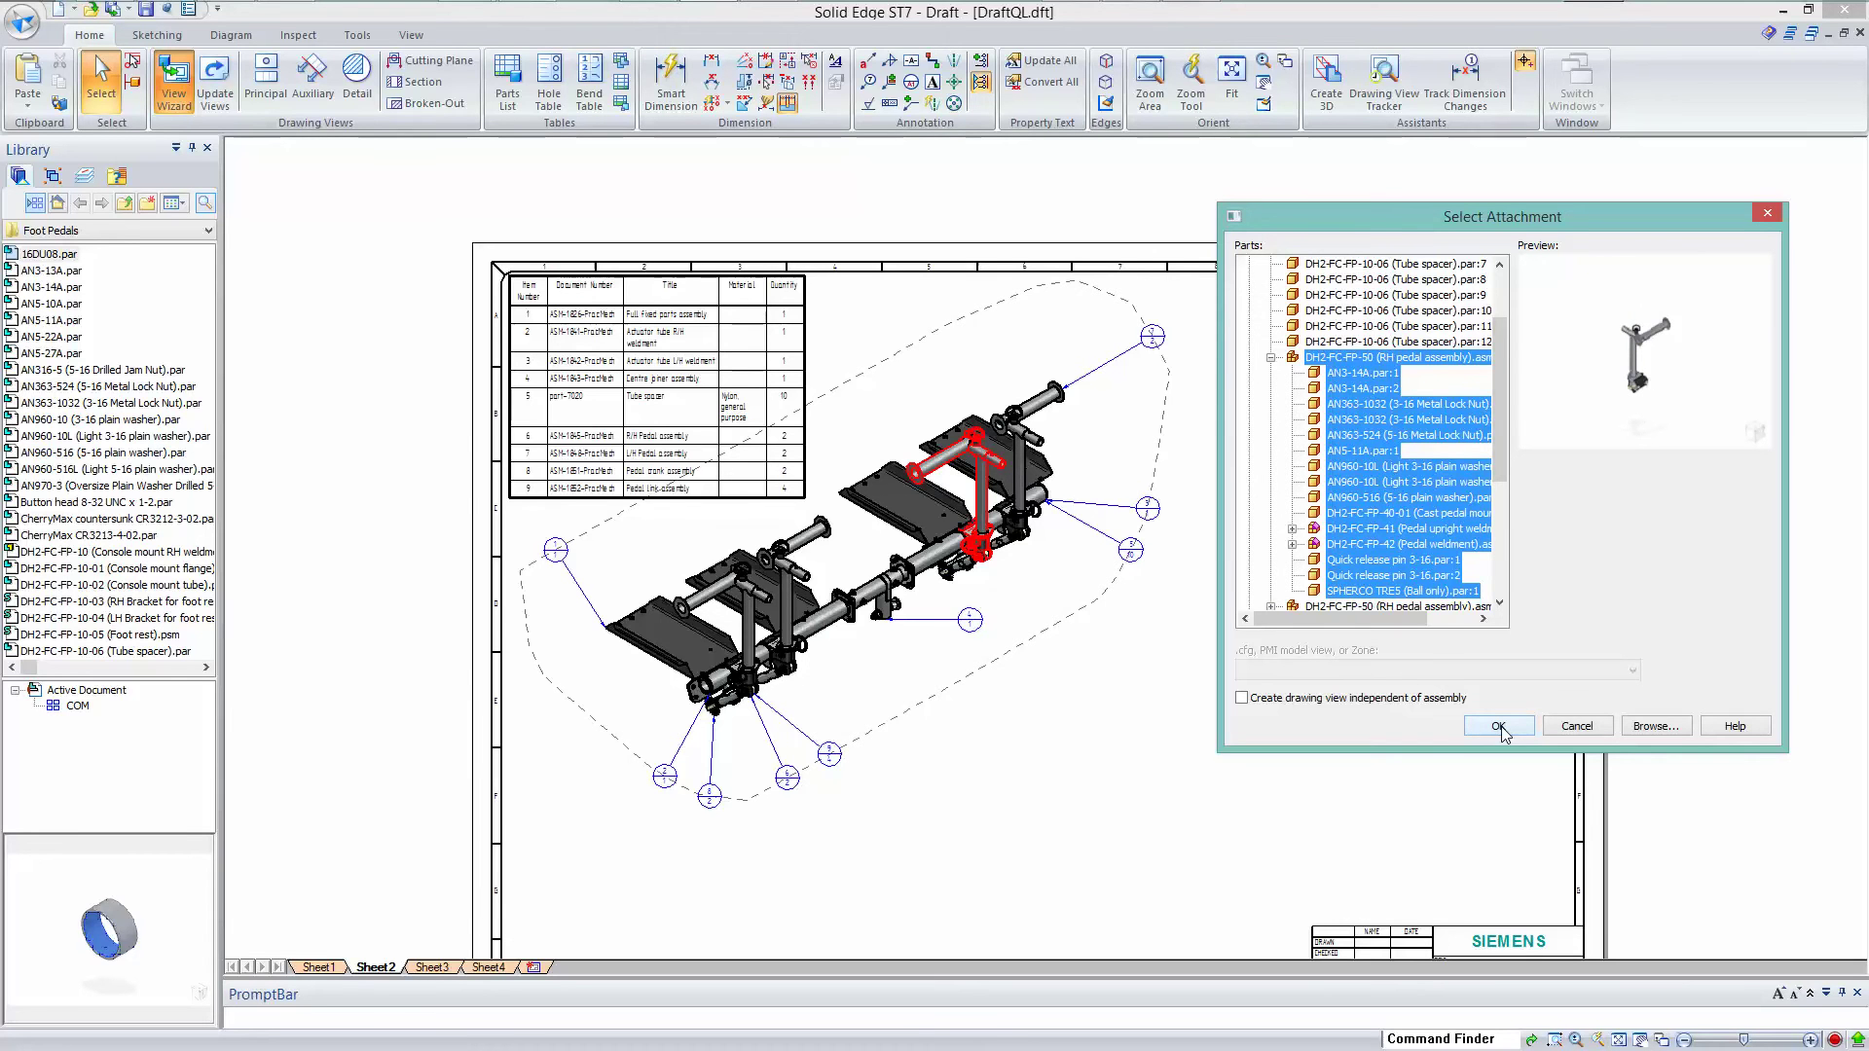
click(1579, 728)
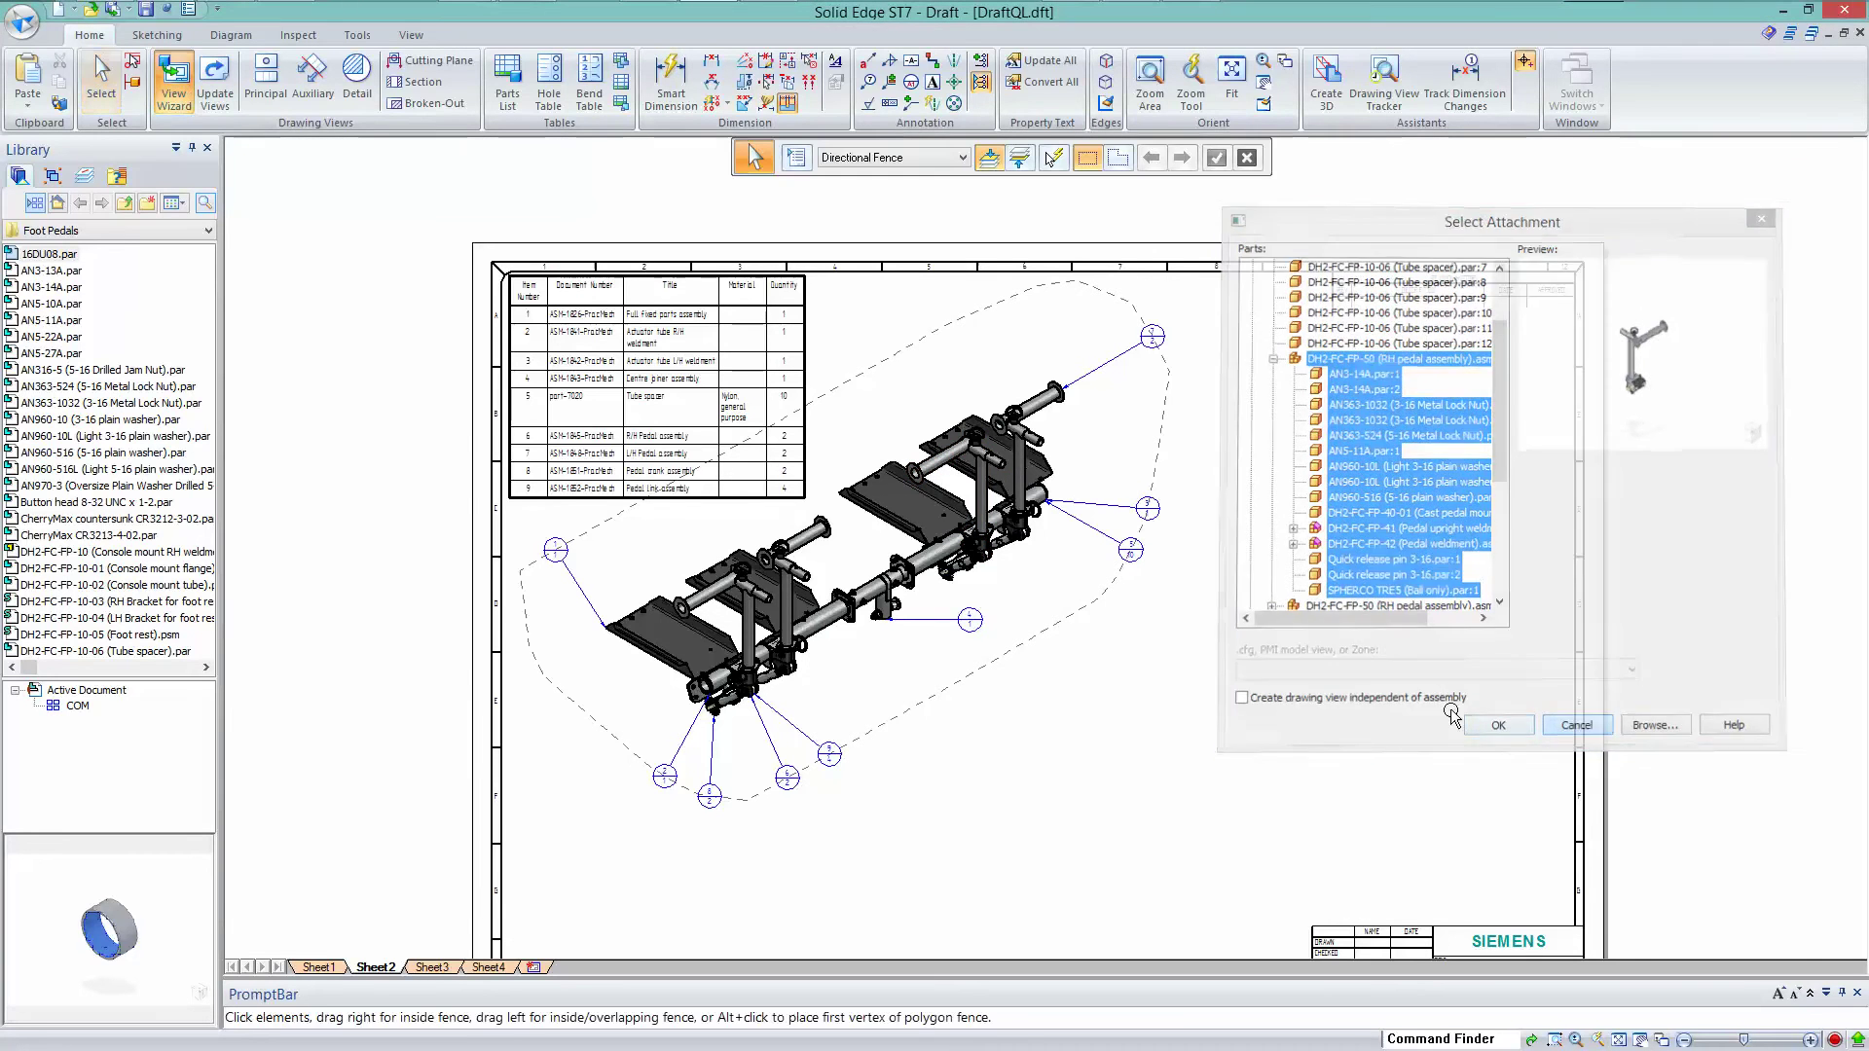
scroll(1270, 642, down, 3)
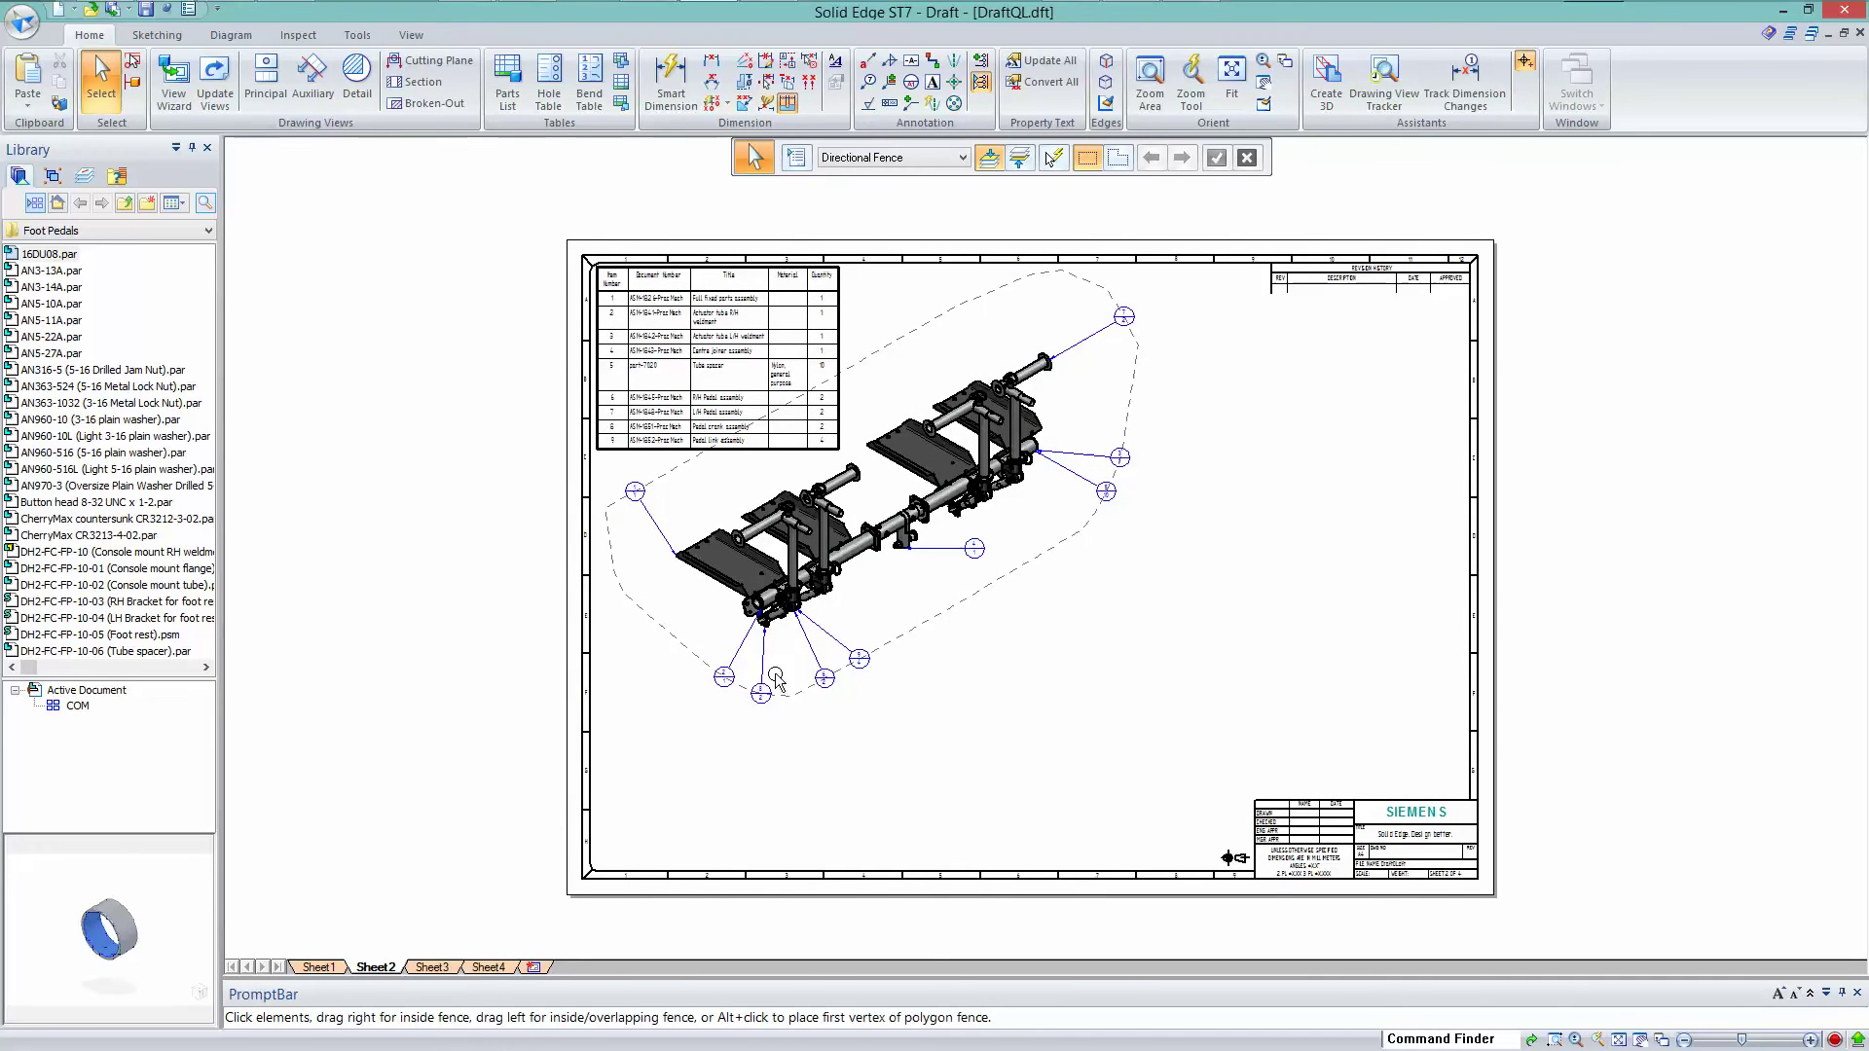
Switch to Sheet3, start the View Wizard, and expand FrameAssy.asm and its Frame_1 in the attachment list.
click(433, 967)
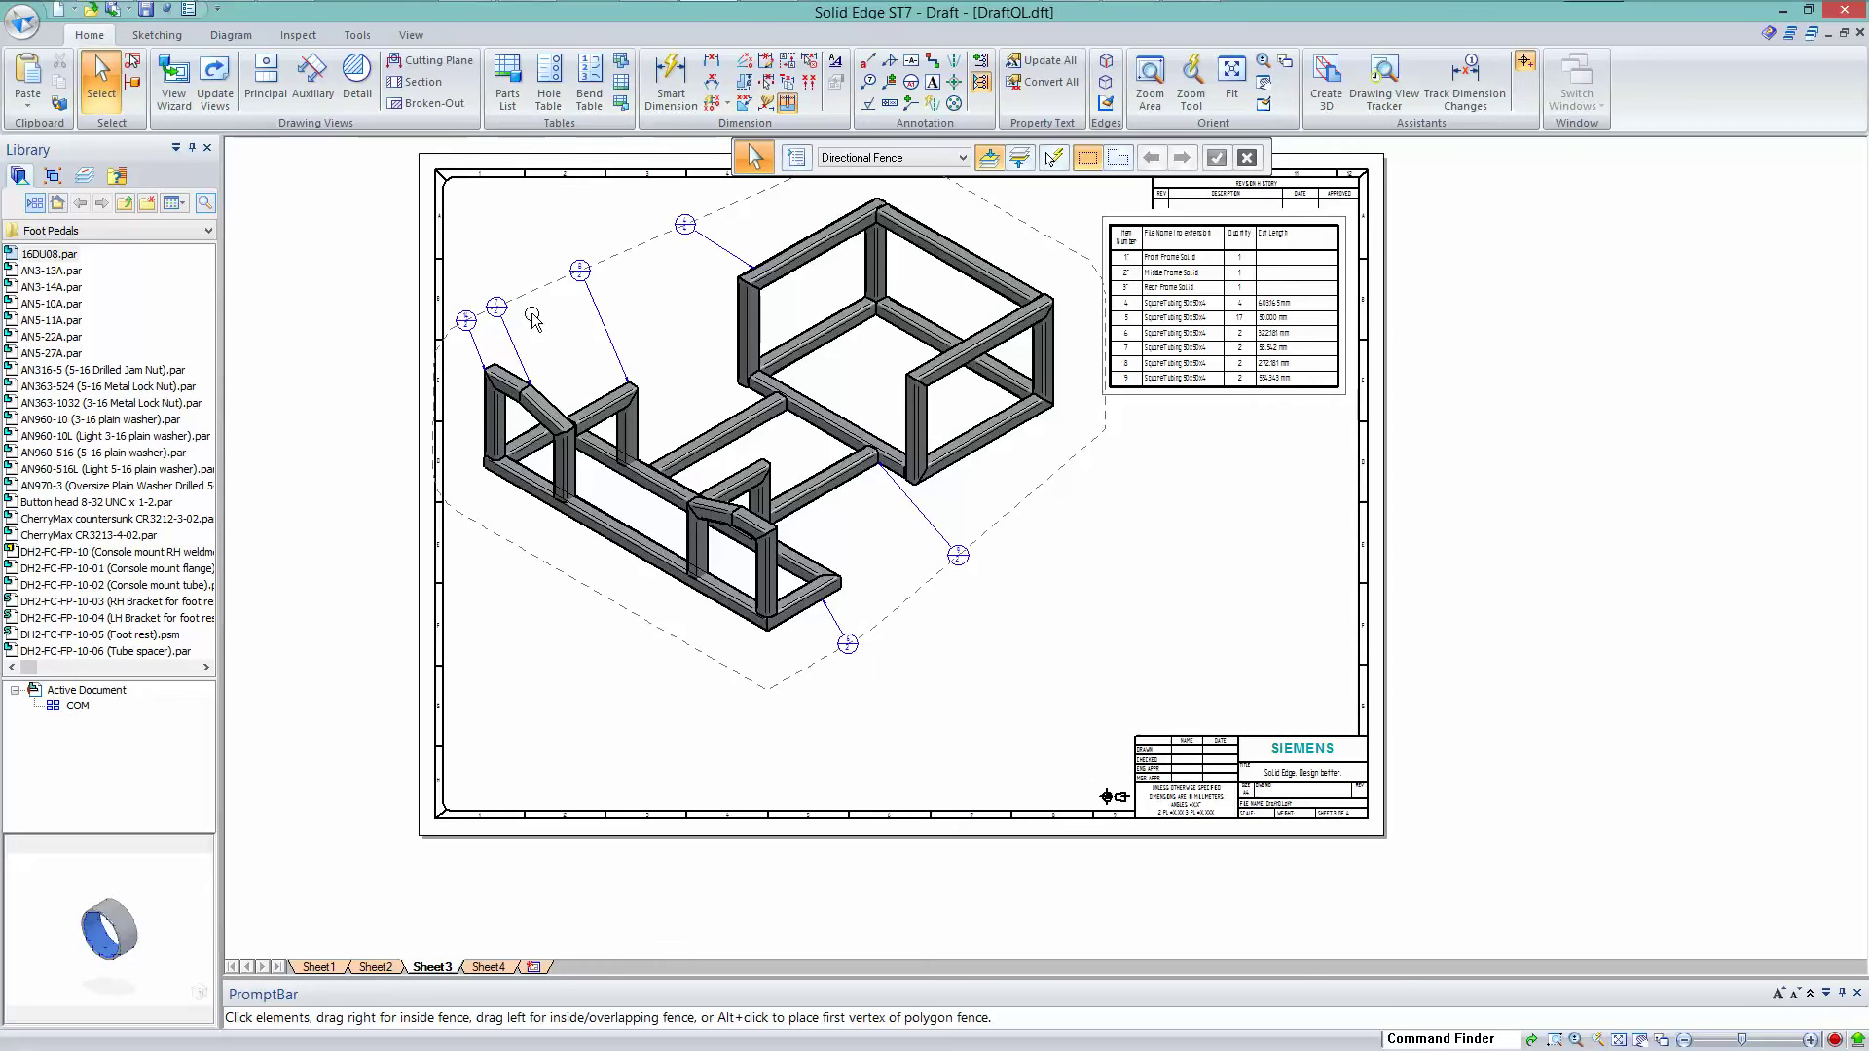
click(463, 235)
click(443, 237)
click(173, 85)
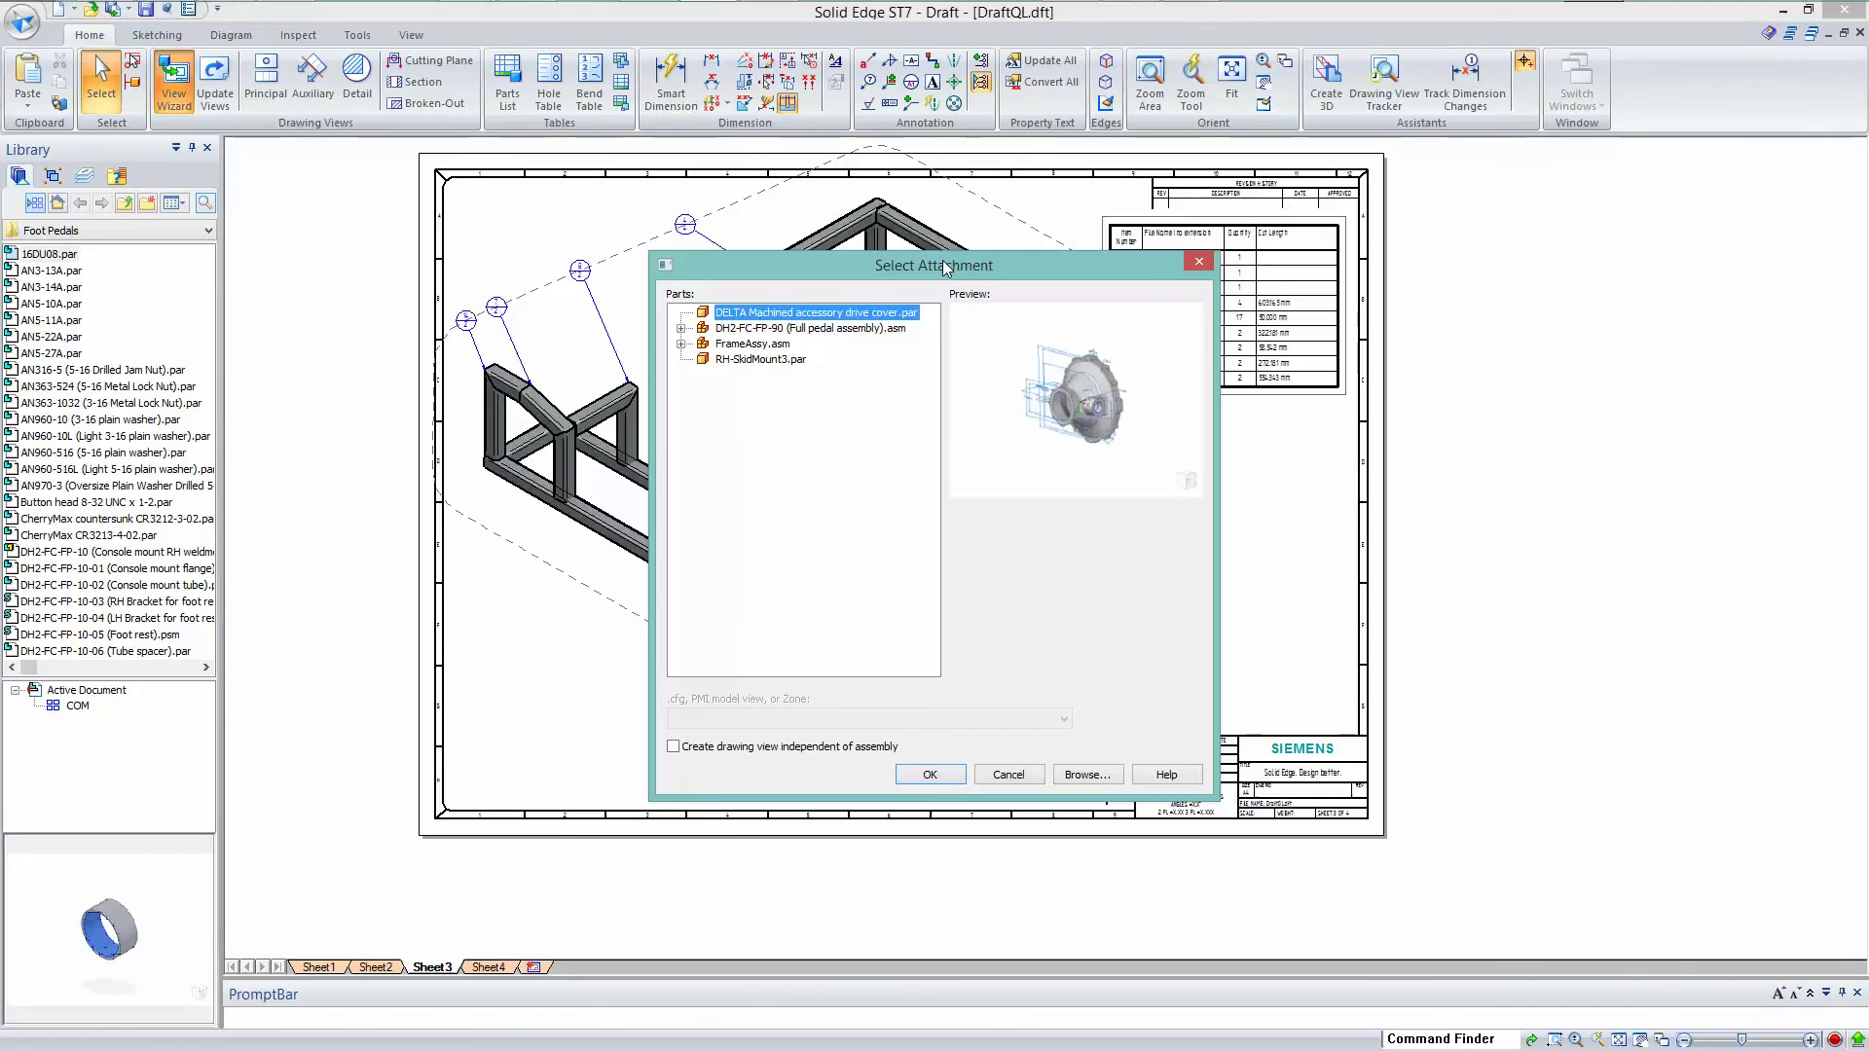
drag(942, 260, 1494, 263)
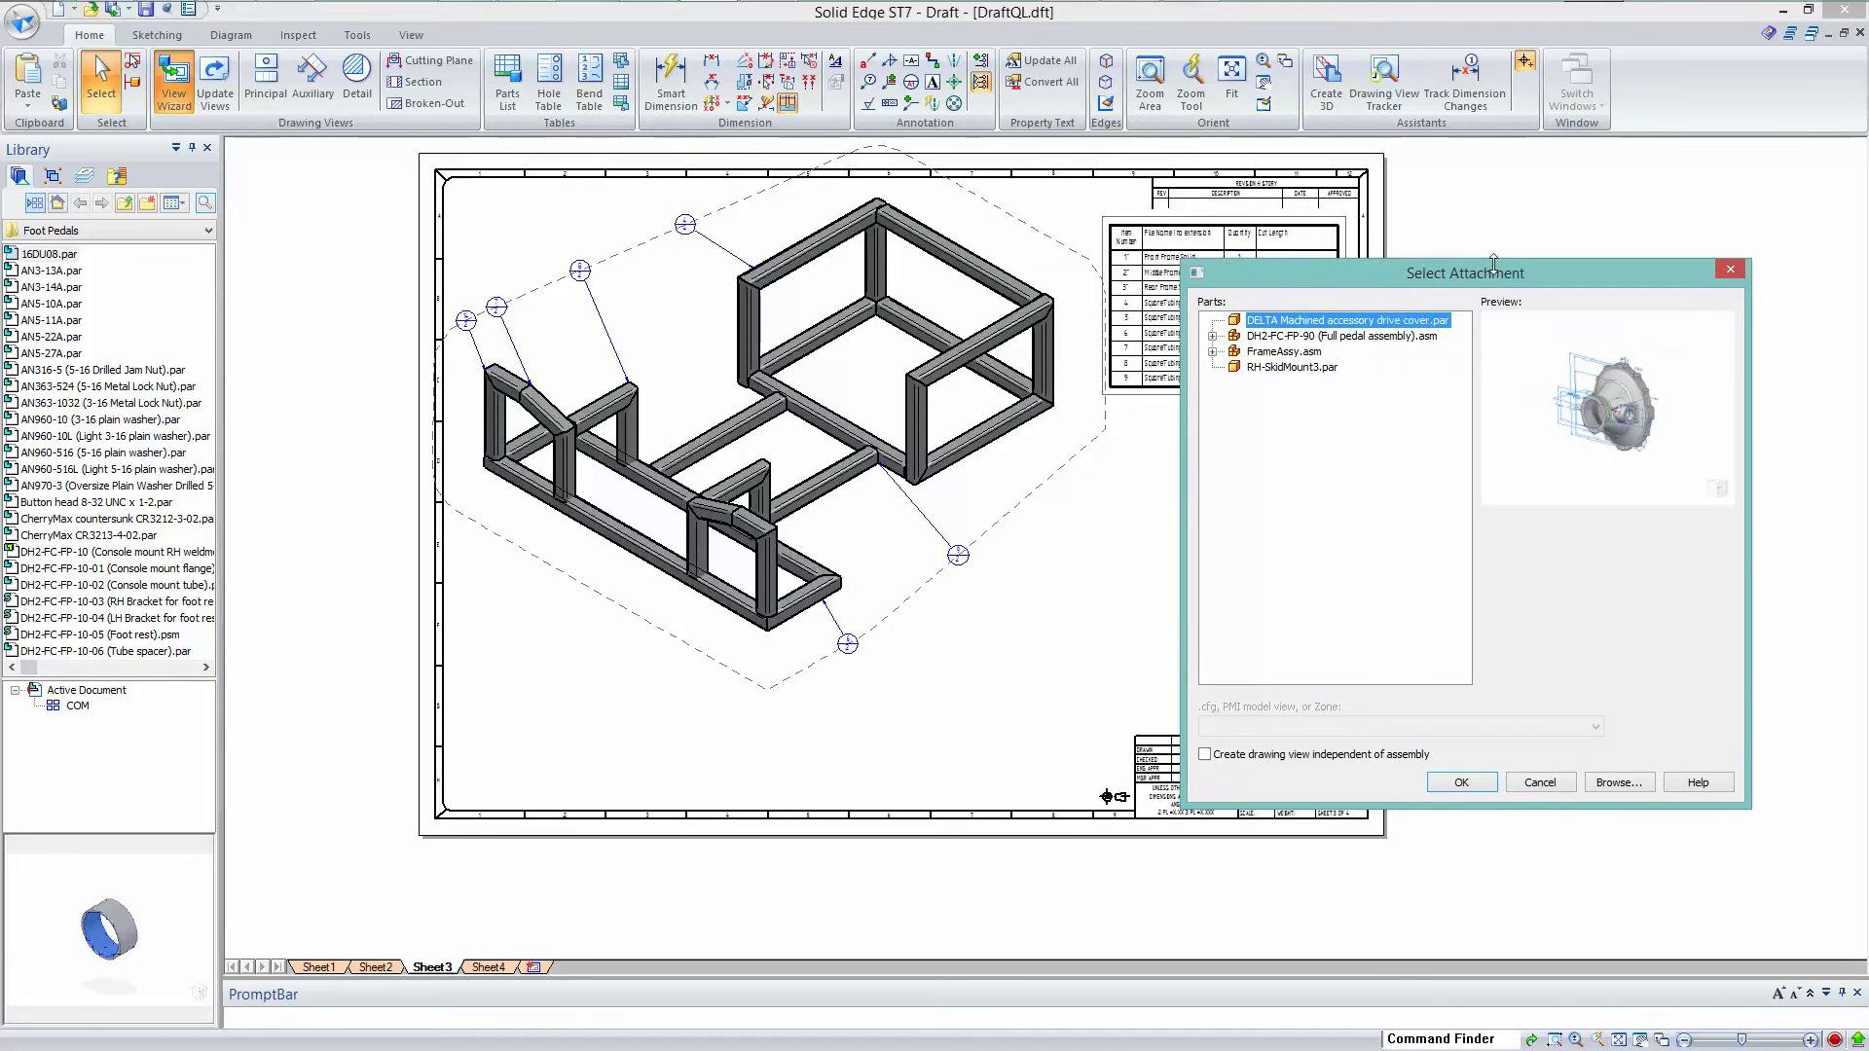
click(1213, 352)
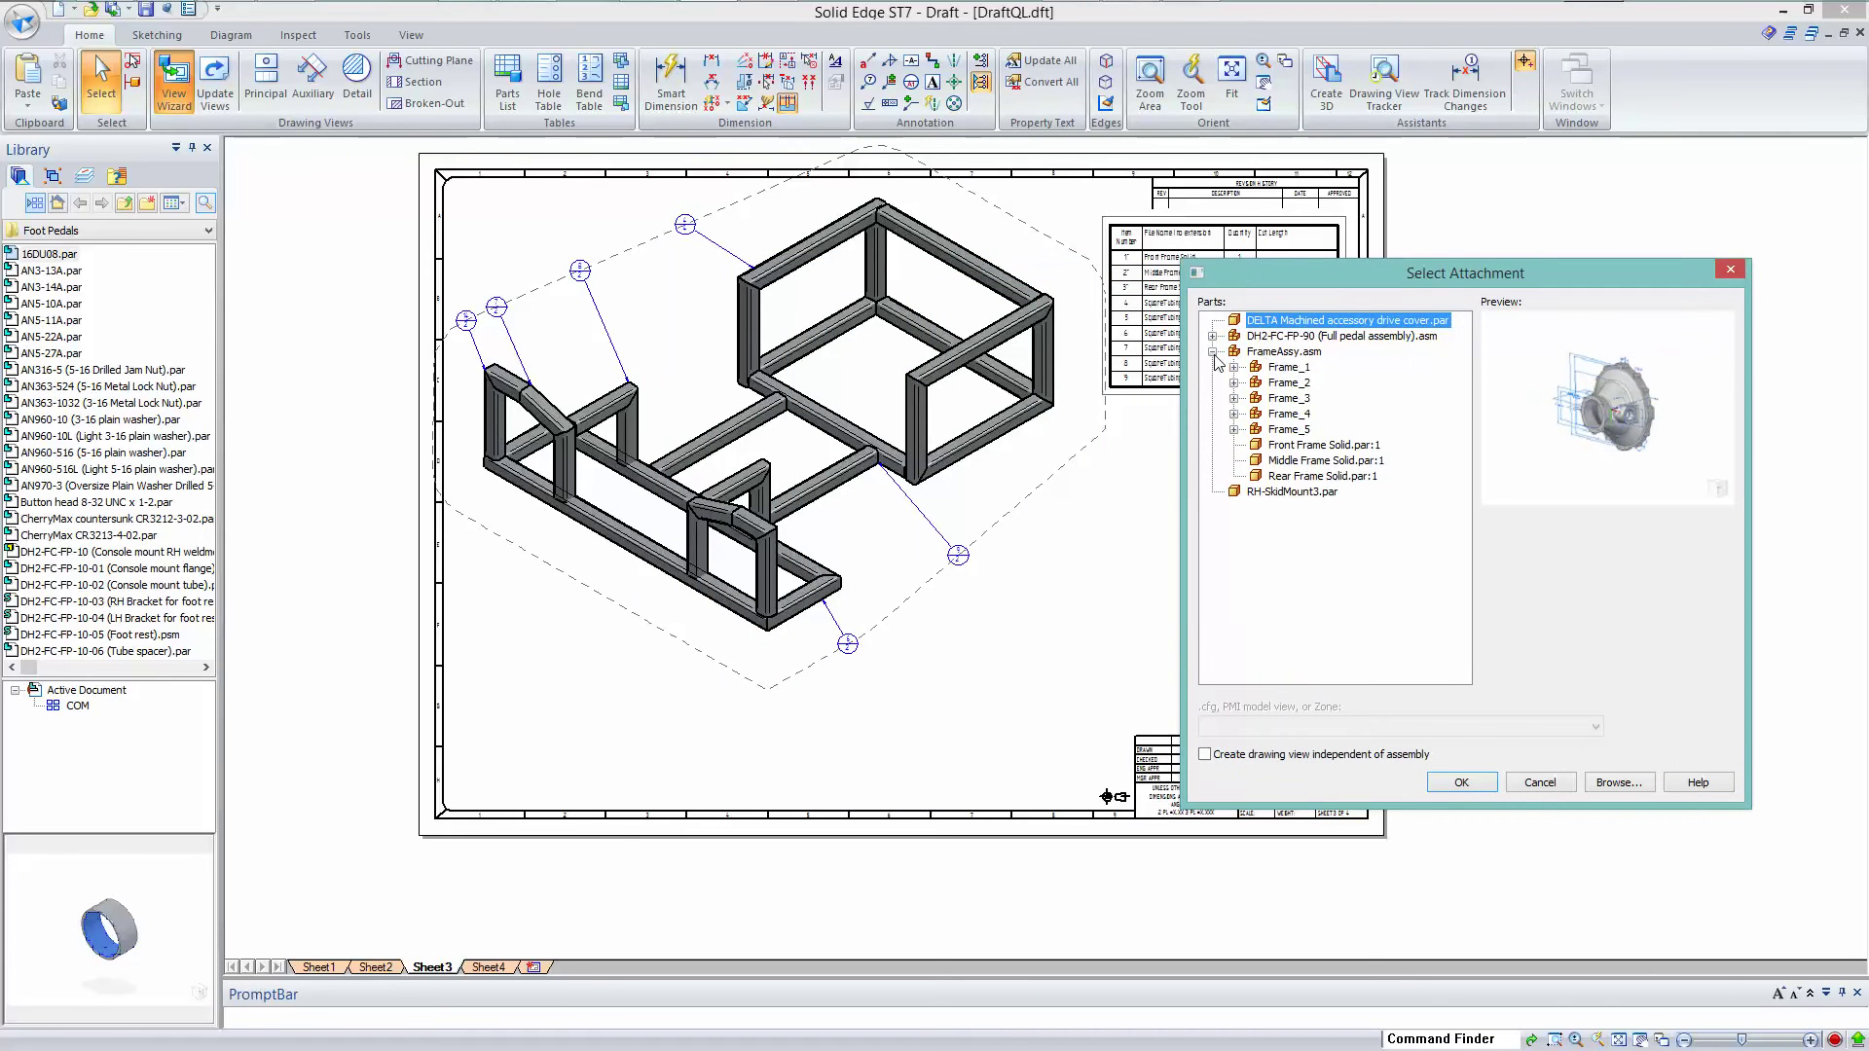
click(1291, 368)
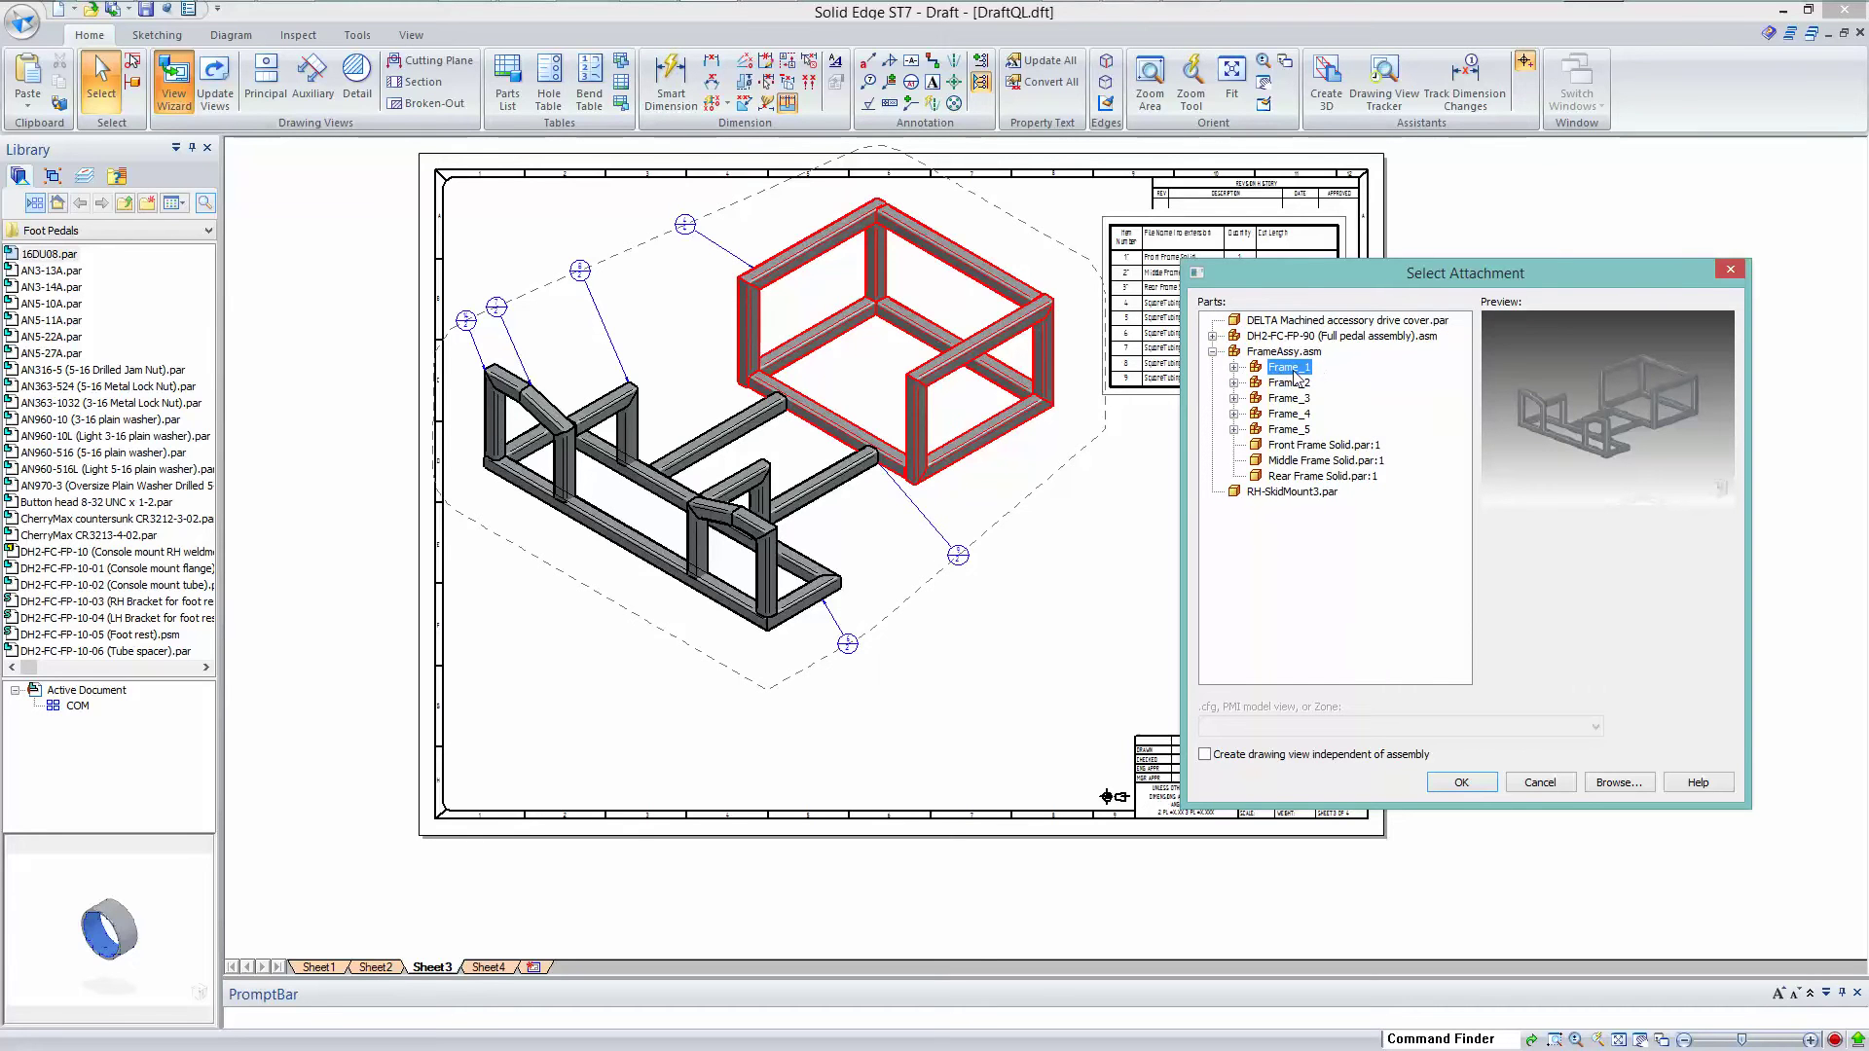
click(1234, 368)
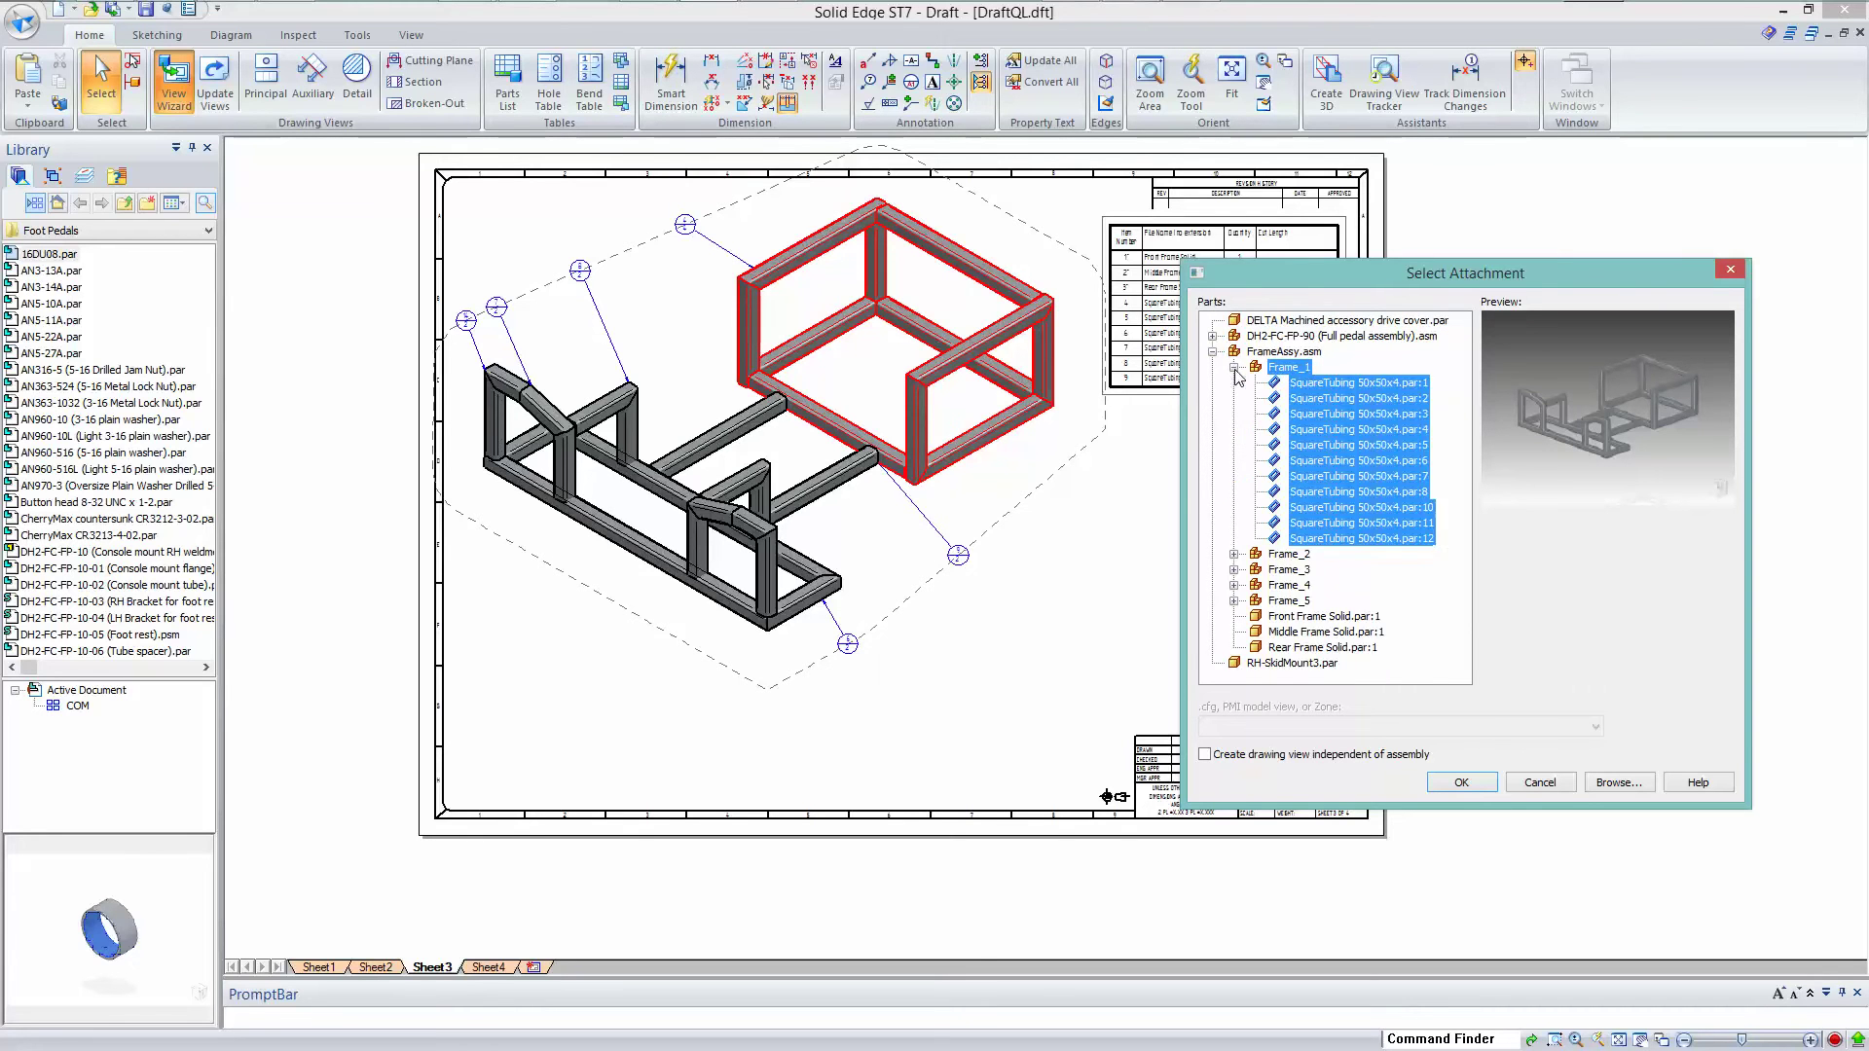
Examine which frame members on the sheet correspond to the individual SquareTubing 50x50x4 parts of Frame_1.
click(1318, 384)
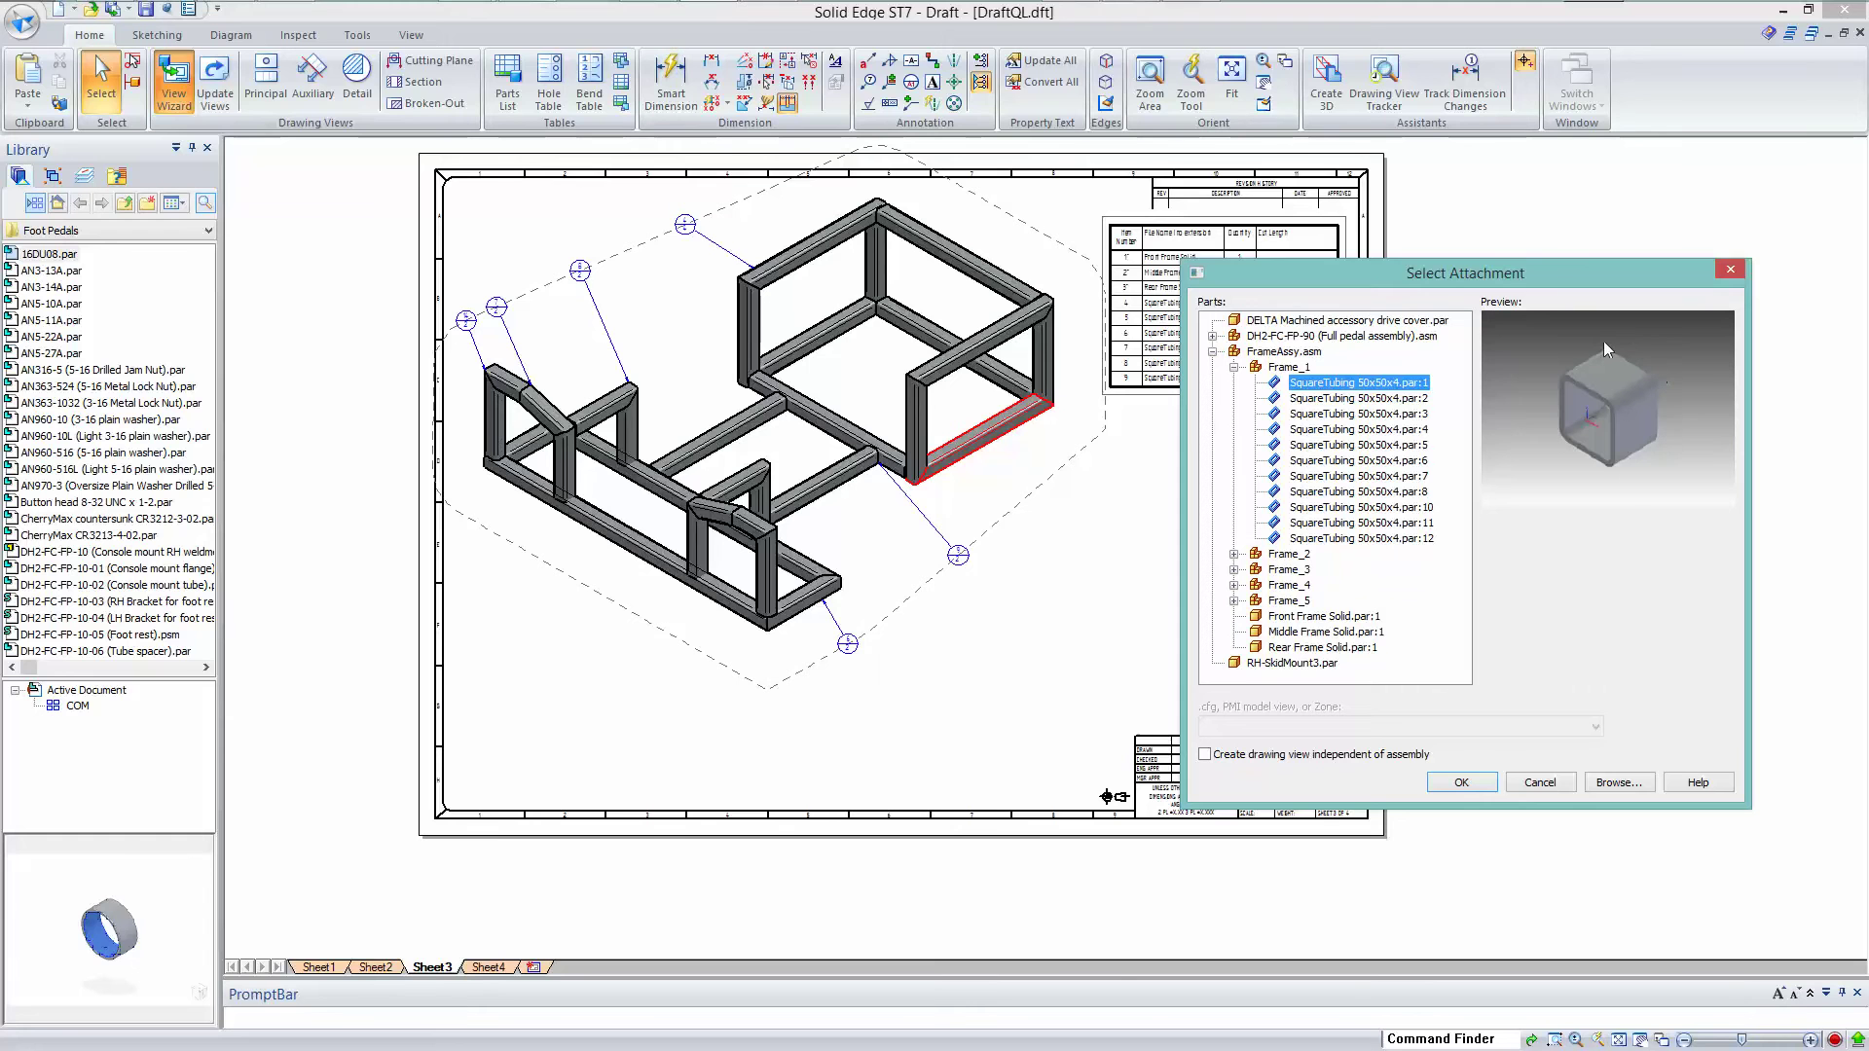
click(1320, 400)
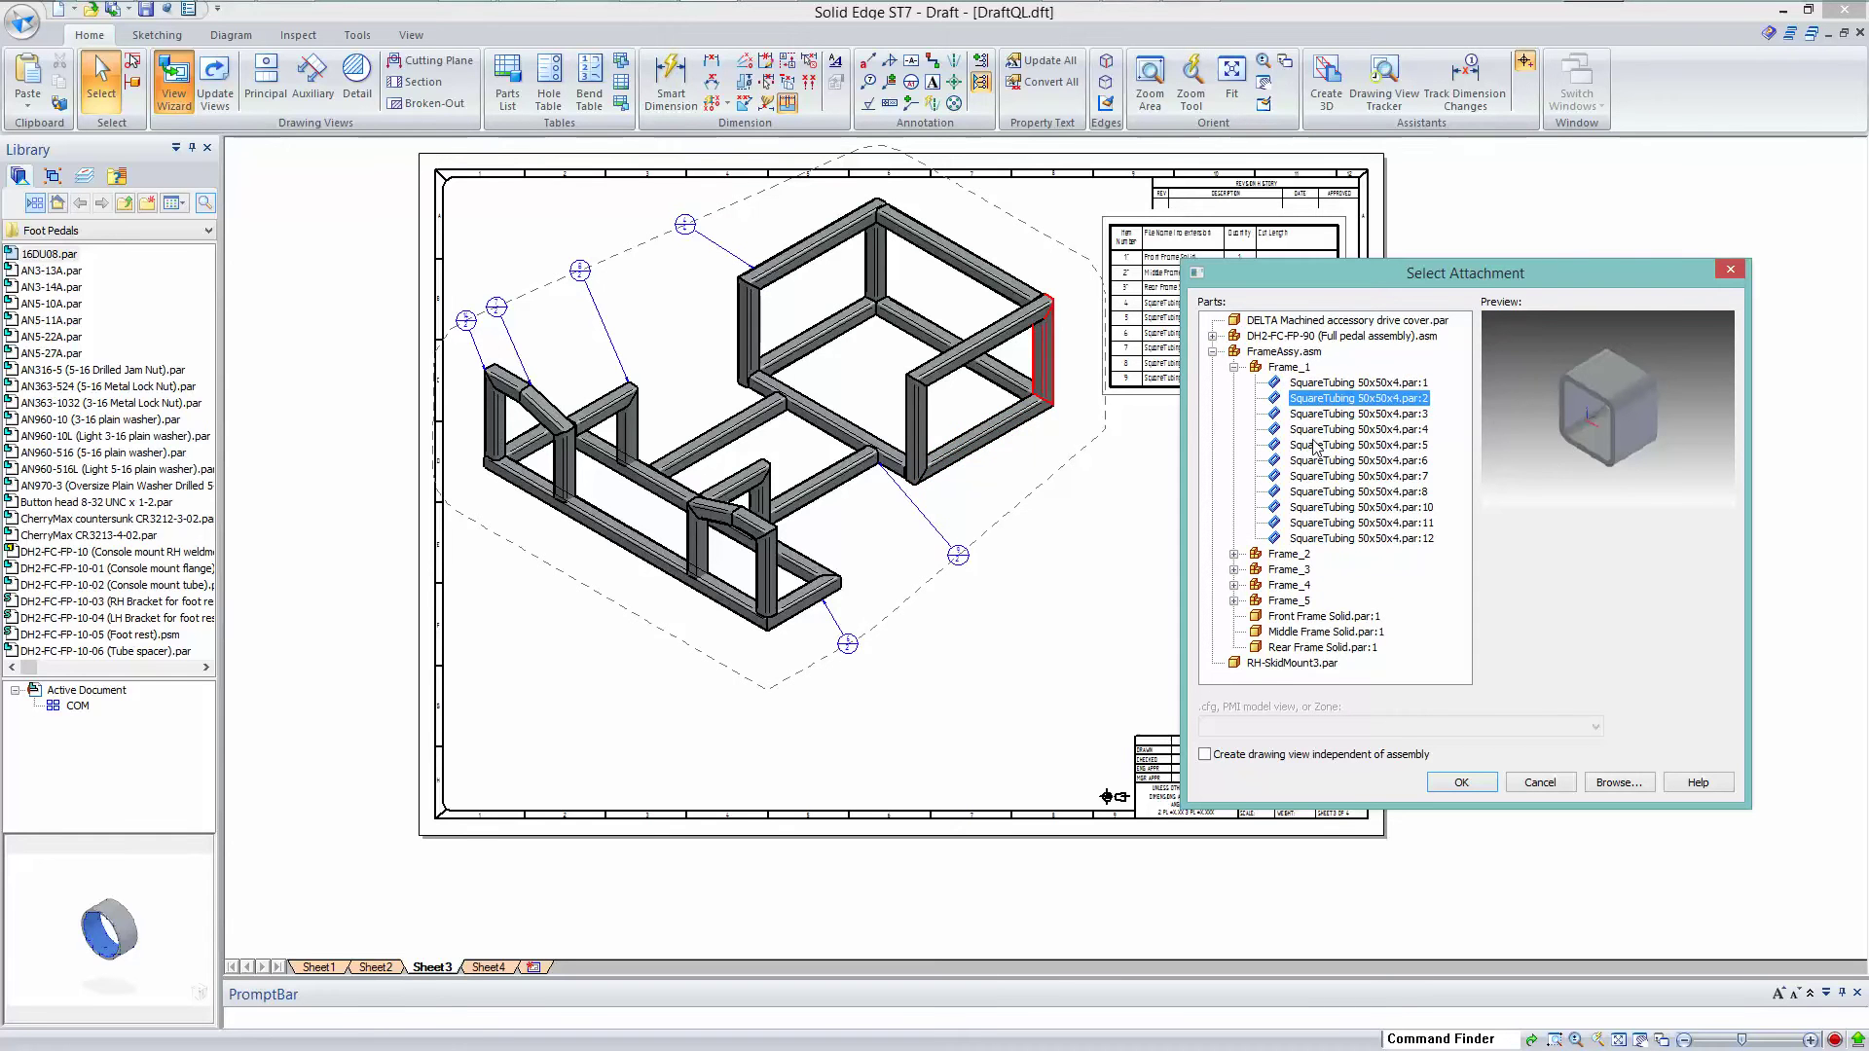
click(1314, 446)
click(1310, 461)
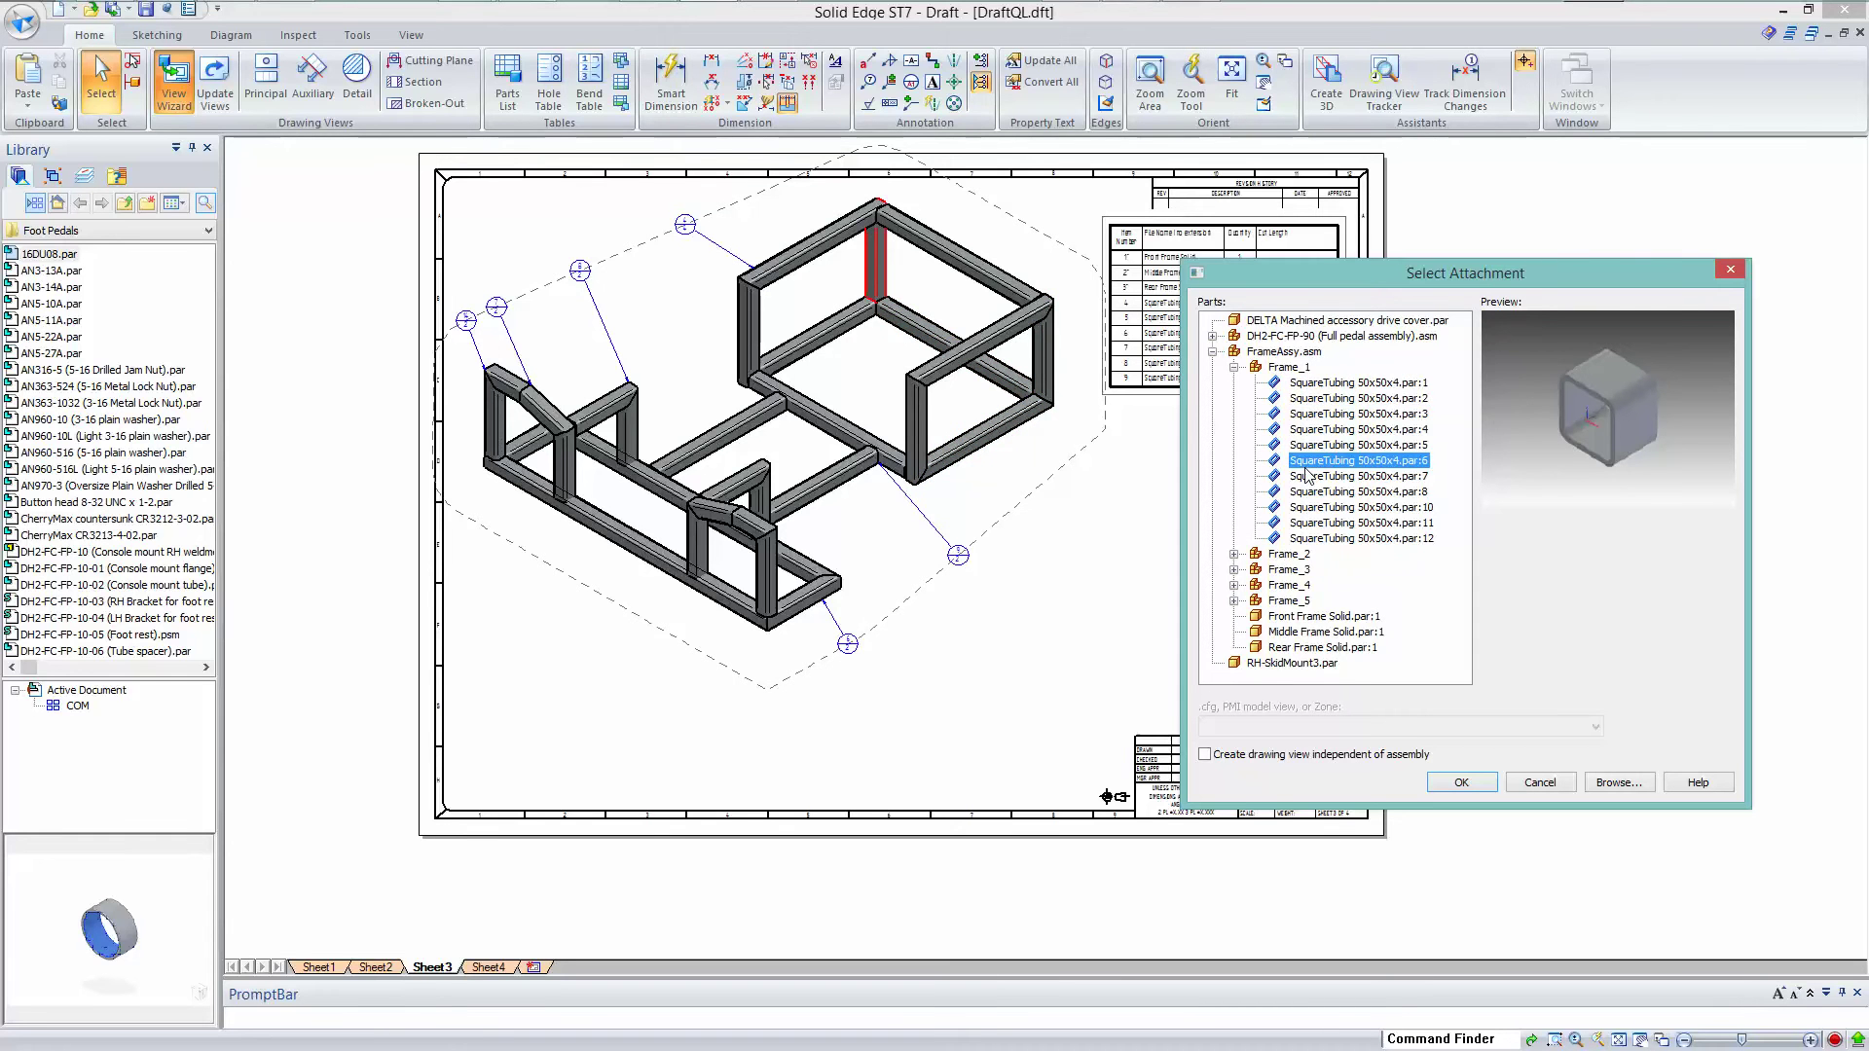
click(1309, 415)
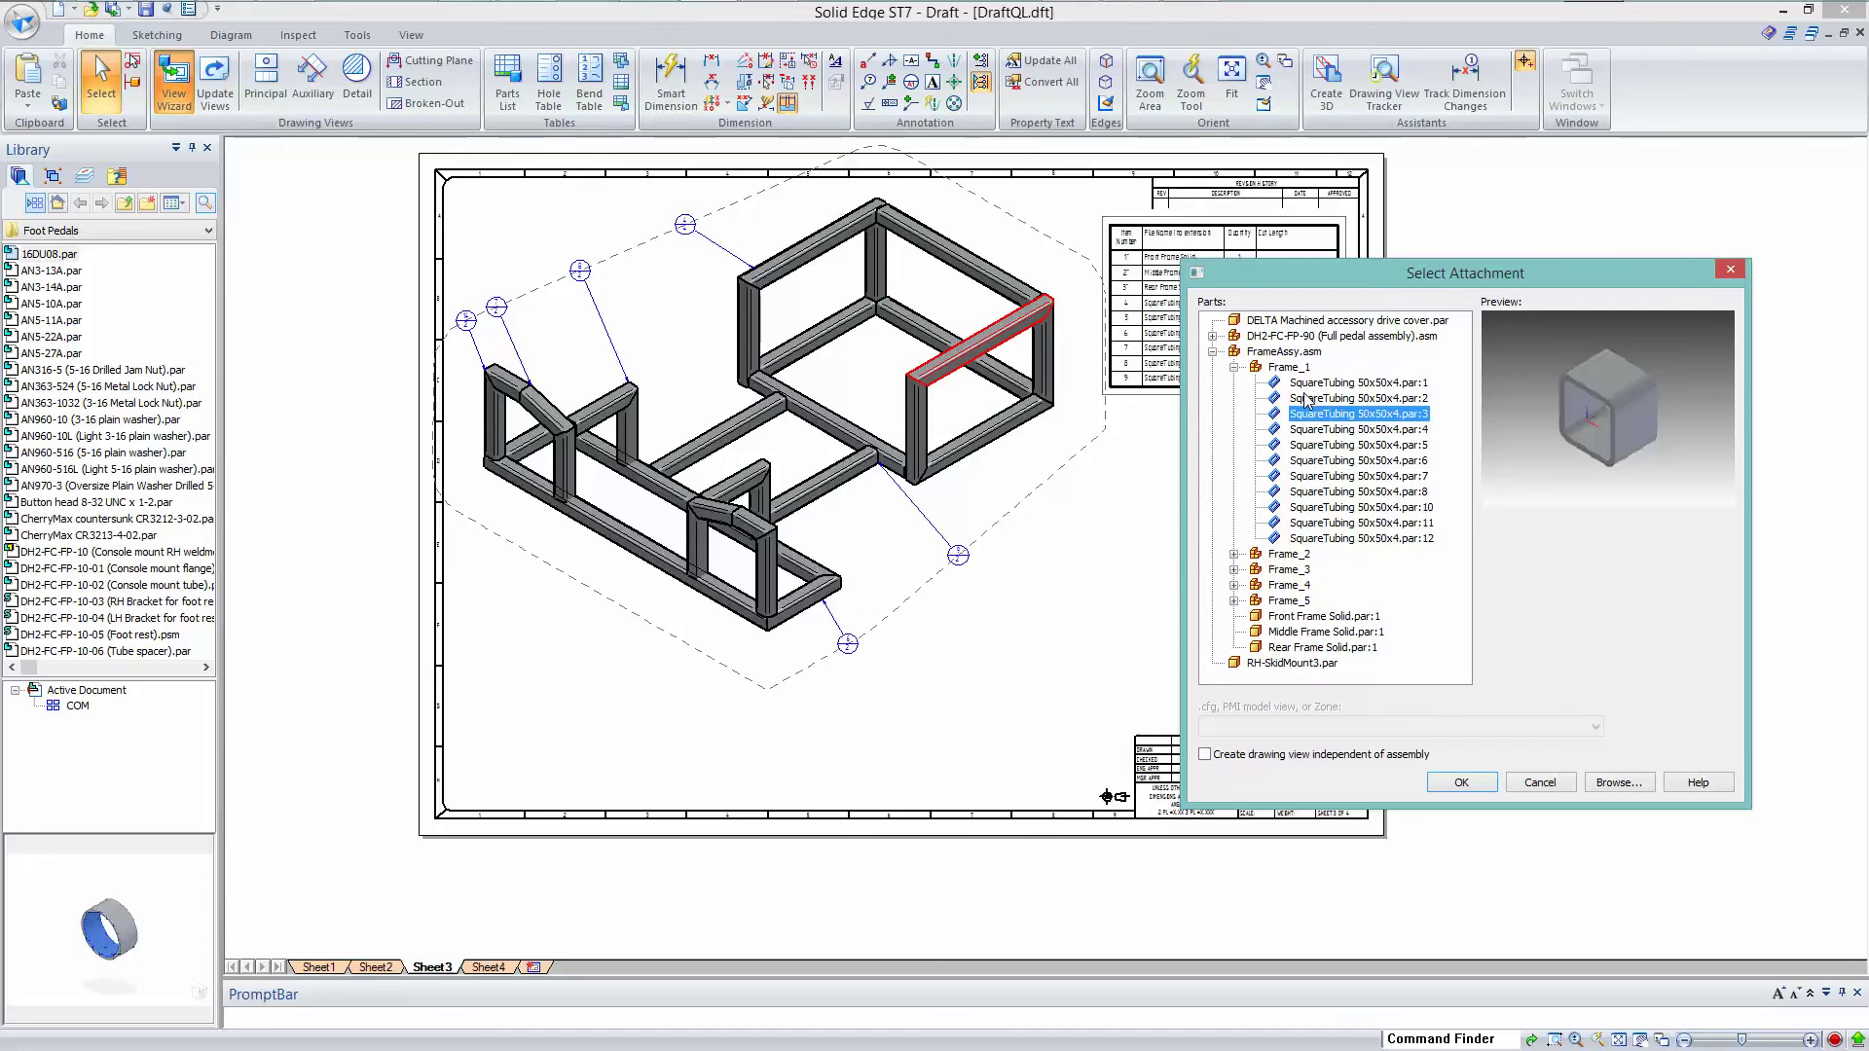
click(1305, 385)
click(1310, 478)
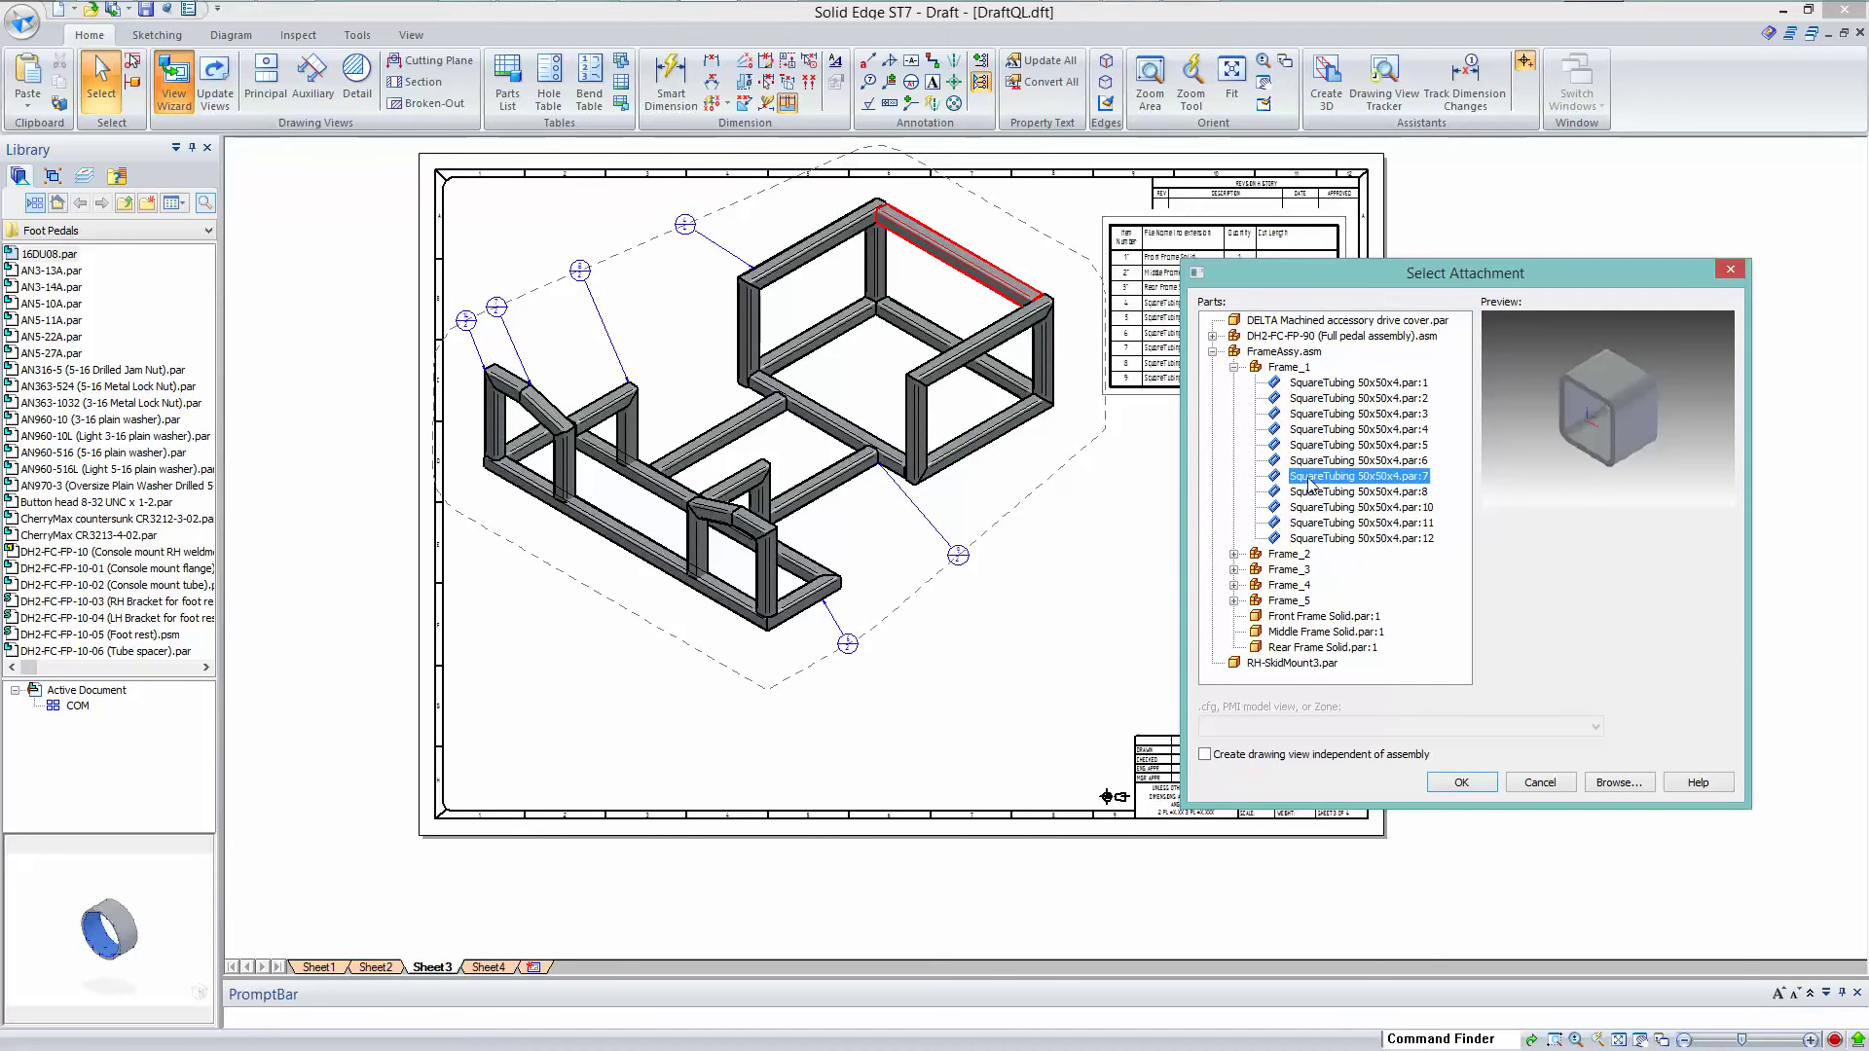
click(1313, 446)
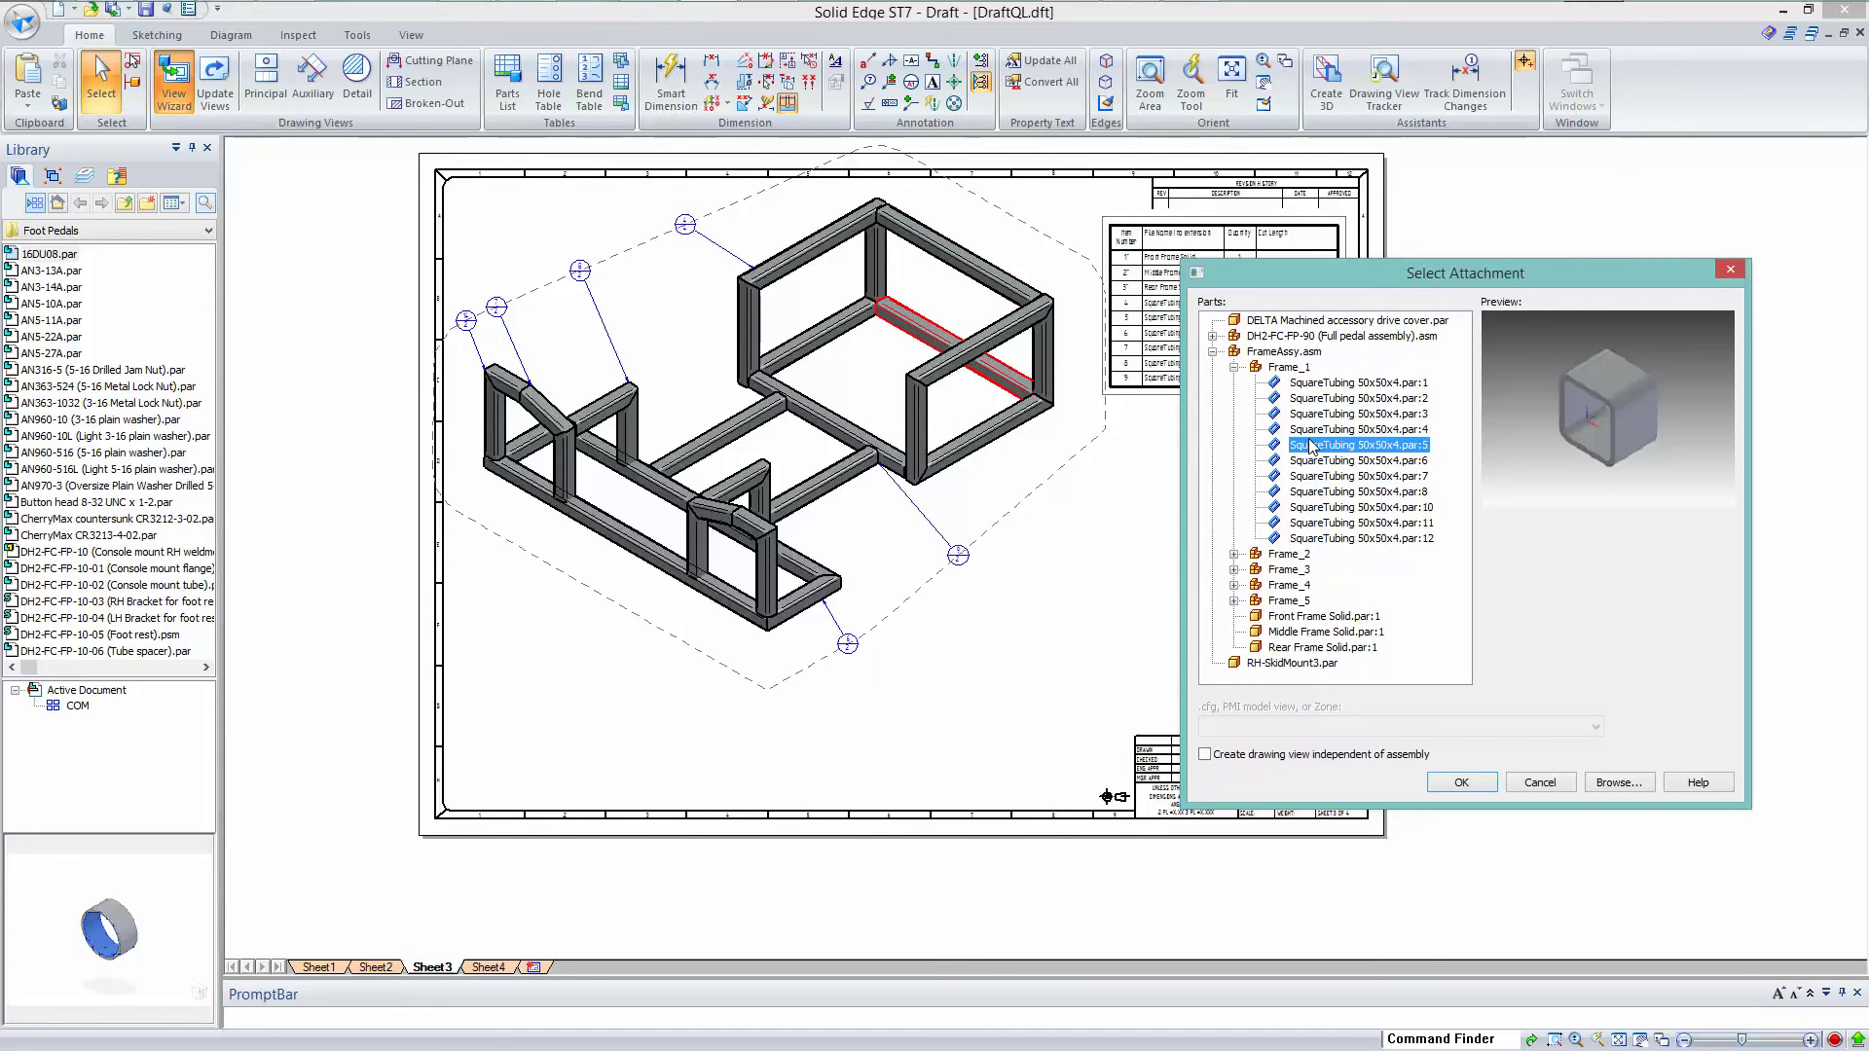
Place a straight side-on view of Frame_1's SquareTubing 50x50x4.par:3 at 1:5 scale between the parts list and the title block.
click(1312, 416)
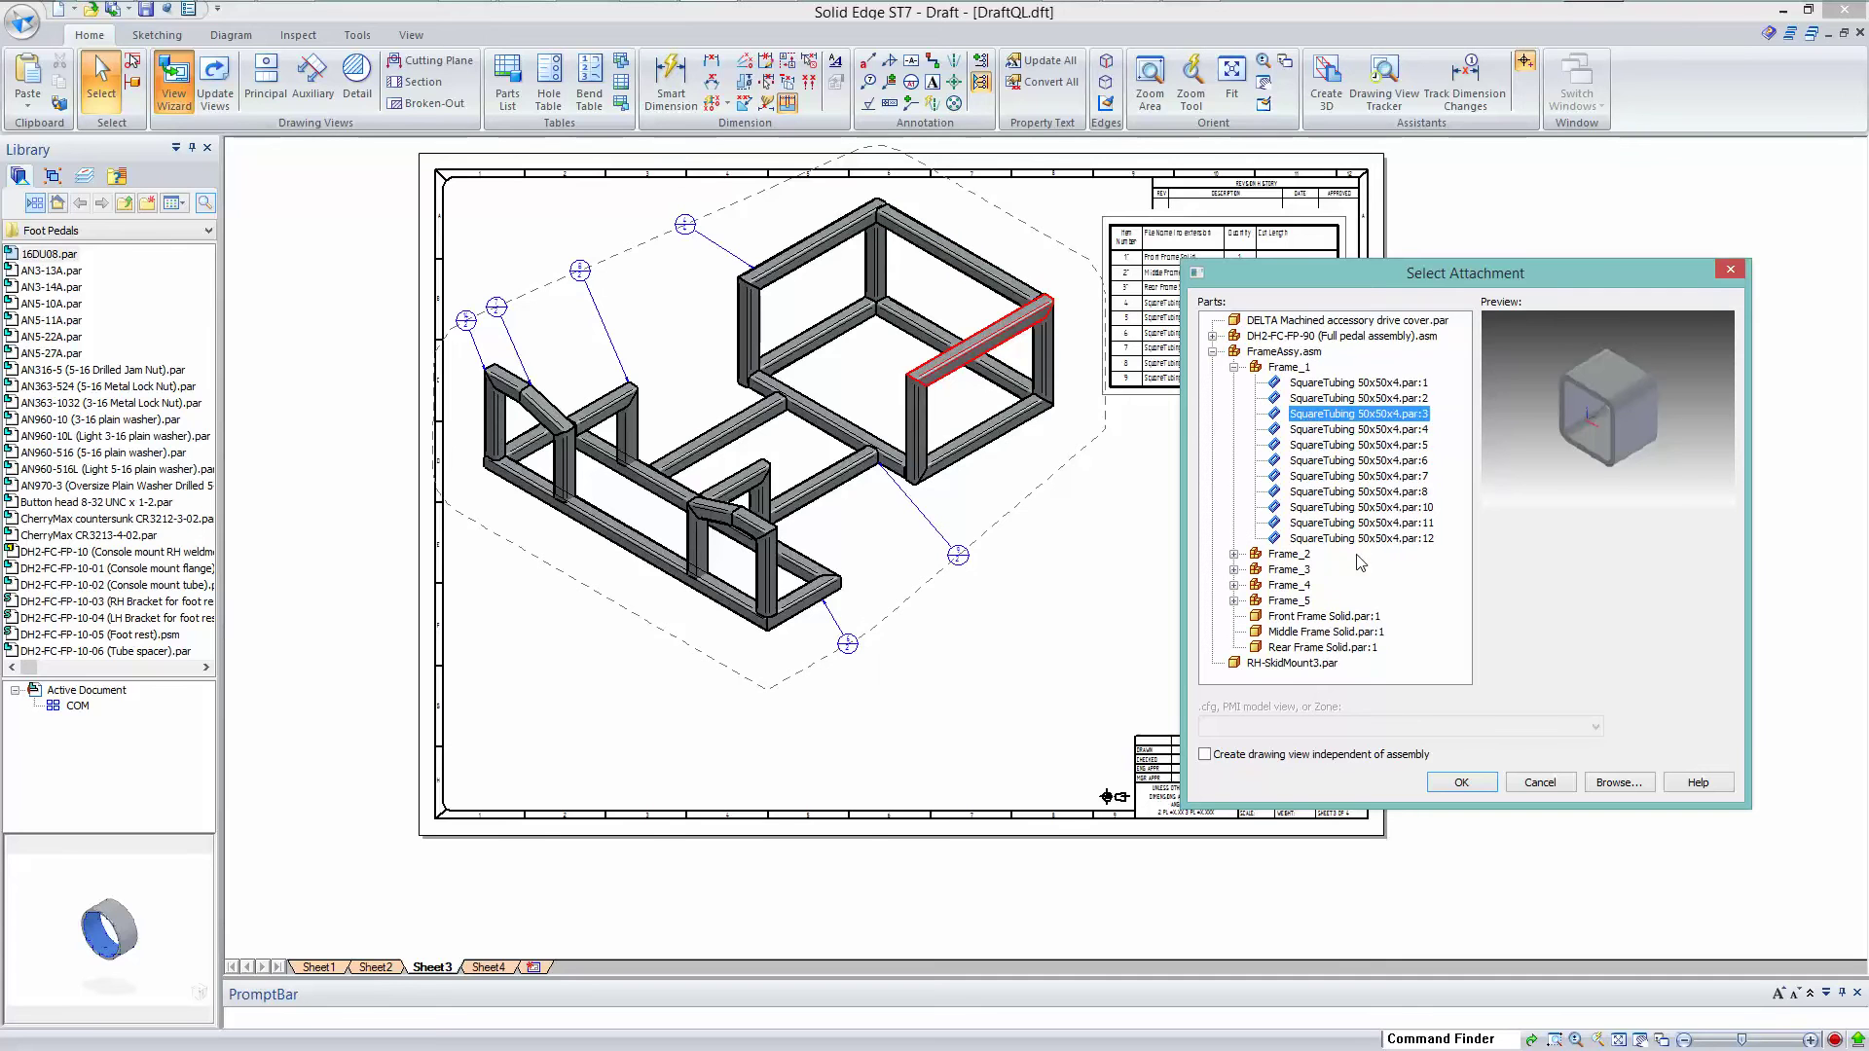
click(1462, 783)
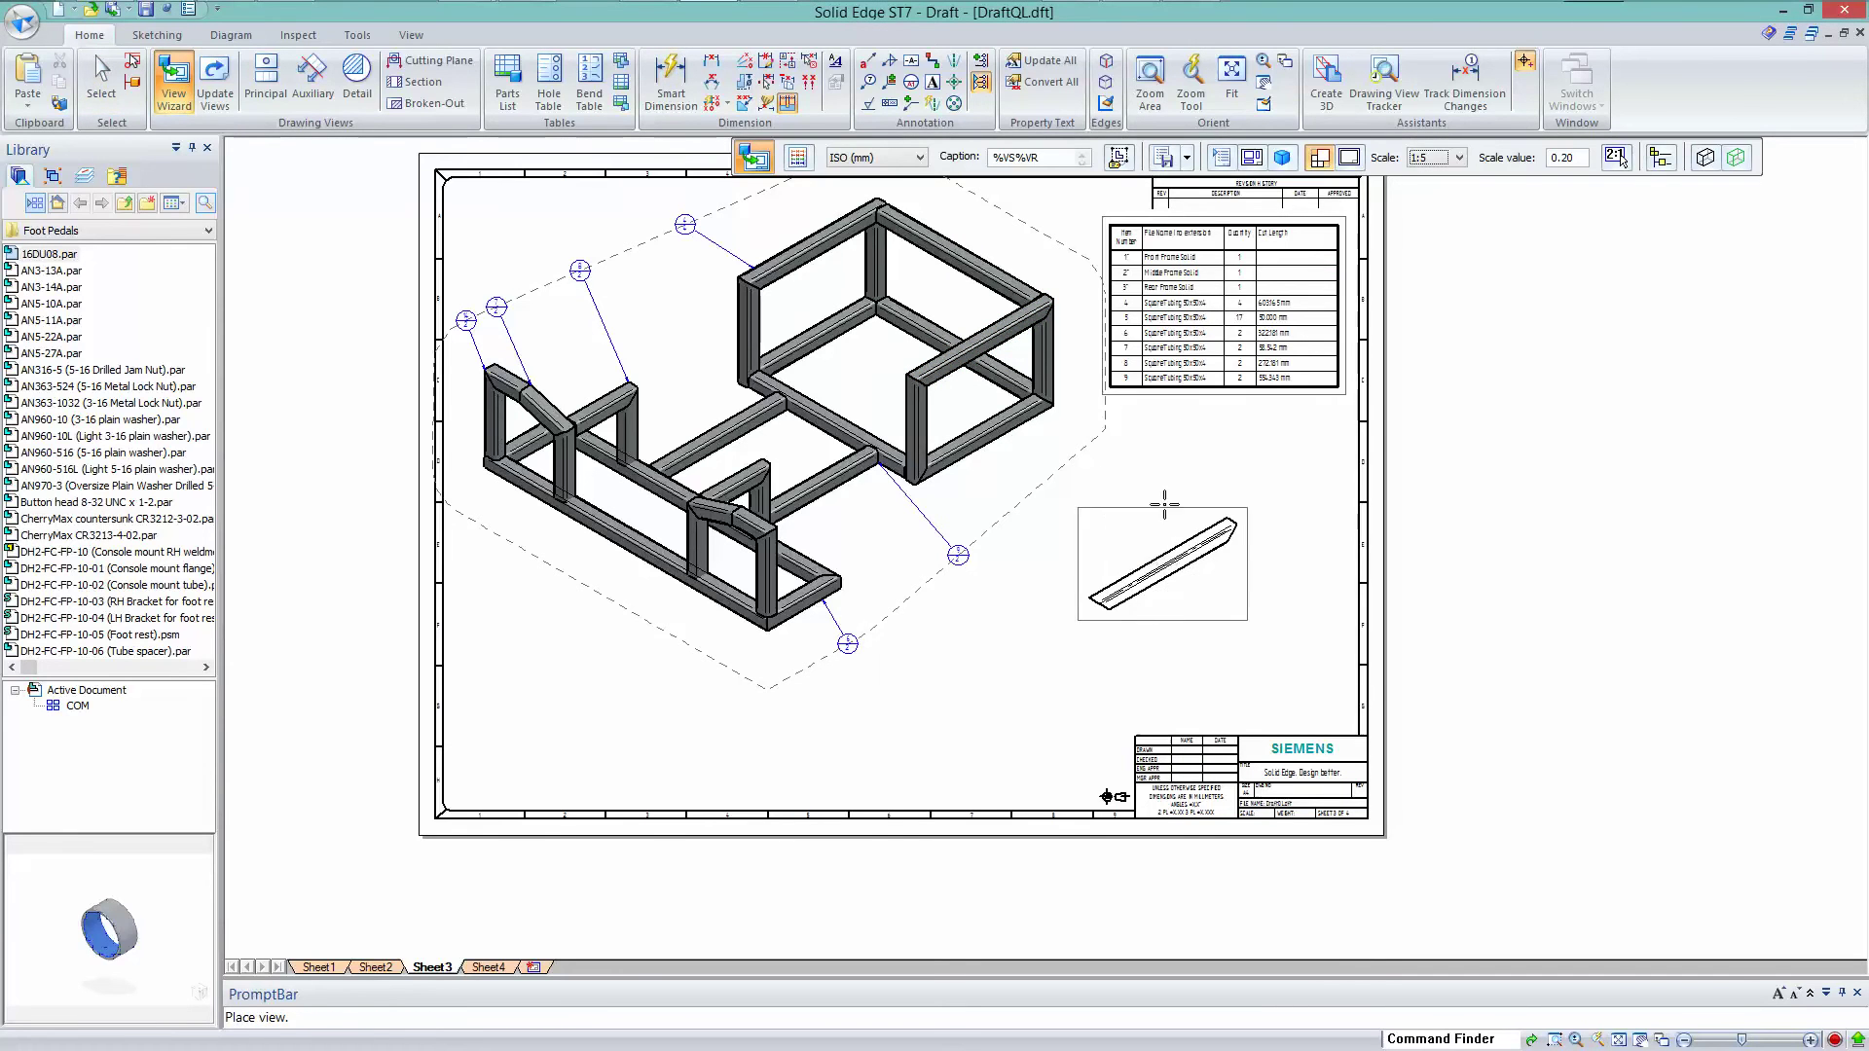
click(1283, 158)
click(1314, 227)
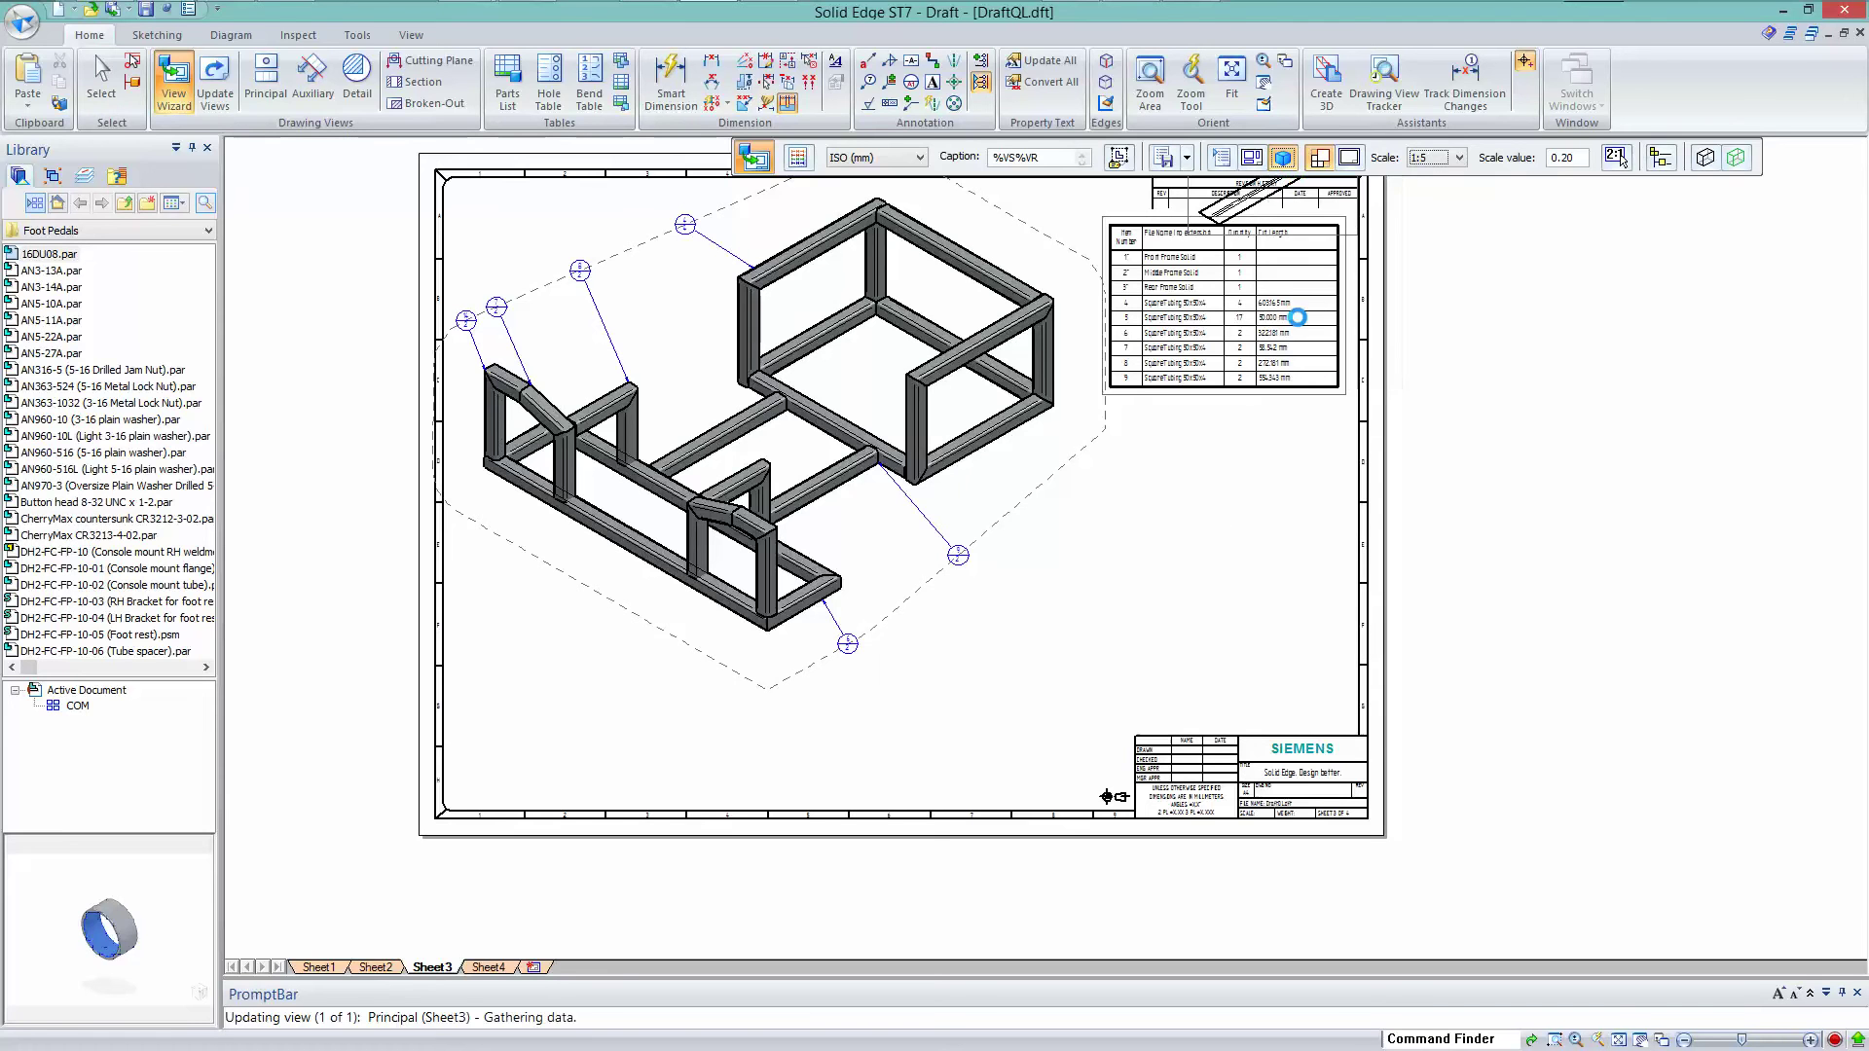
click(1209, 581)
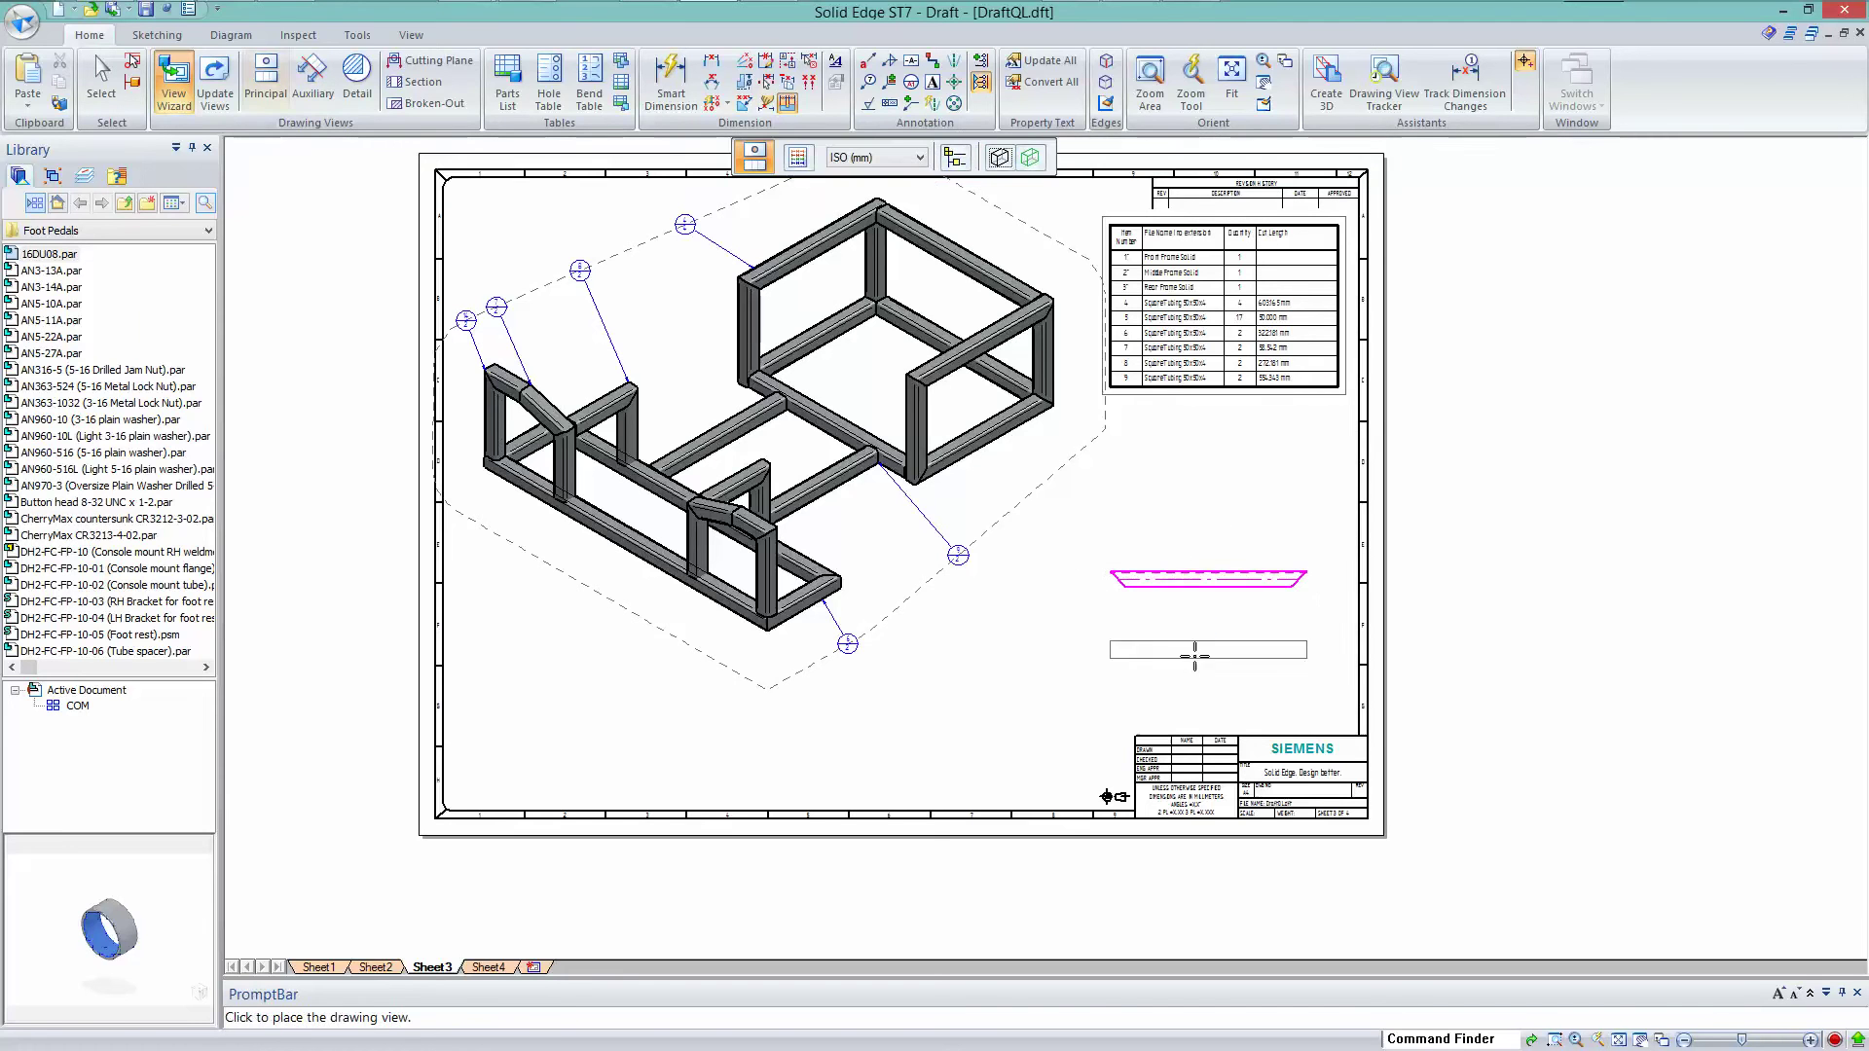
key(Escape)
Dimension the tube's overall length above its long edge, rounded to whole millimetres.
scroll(1176, 615, up, 5)
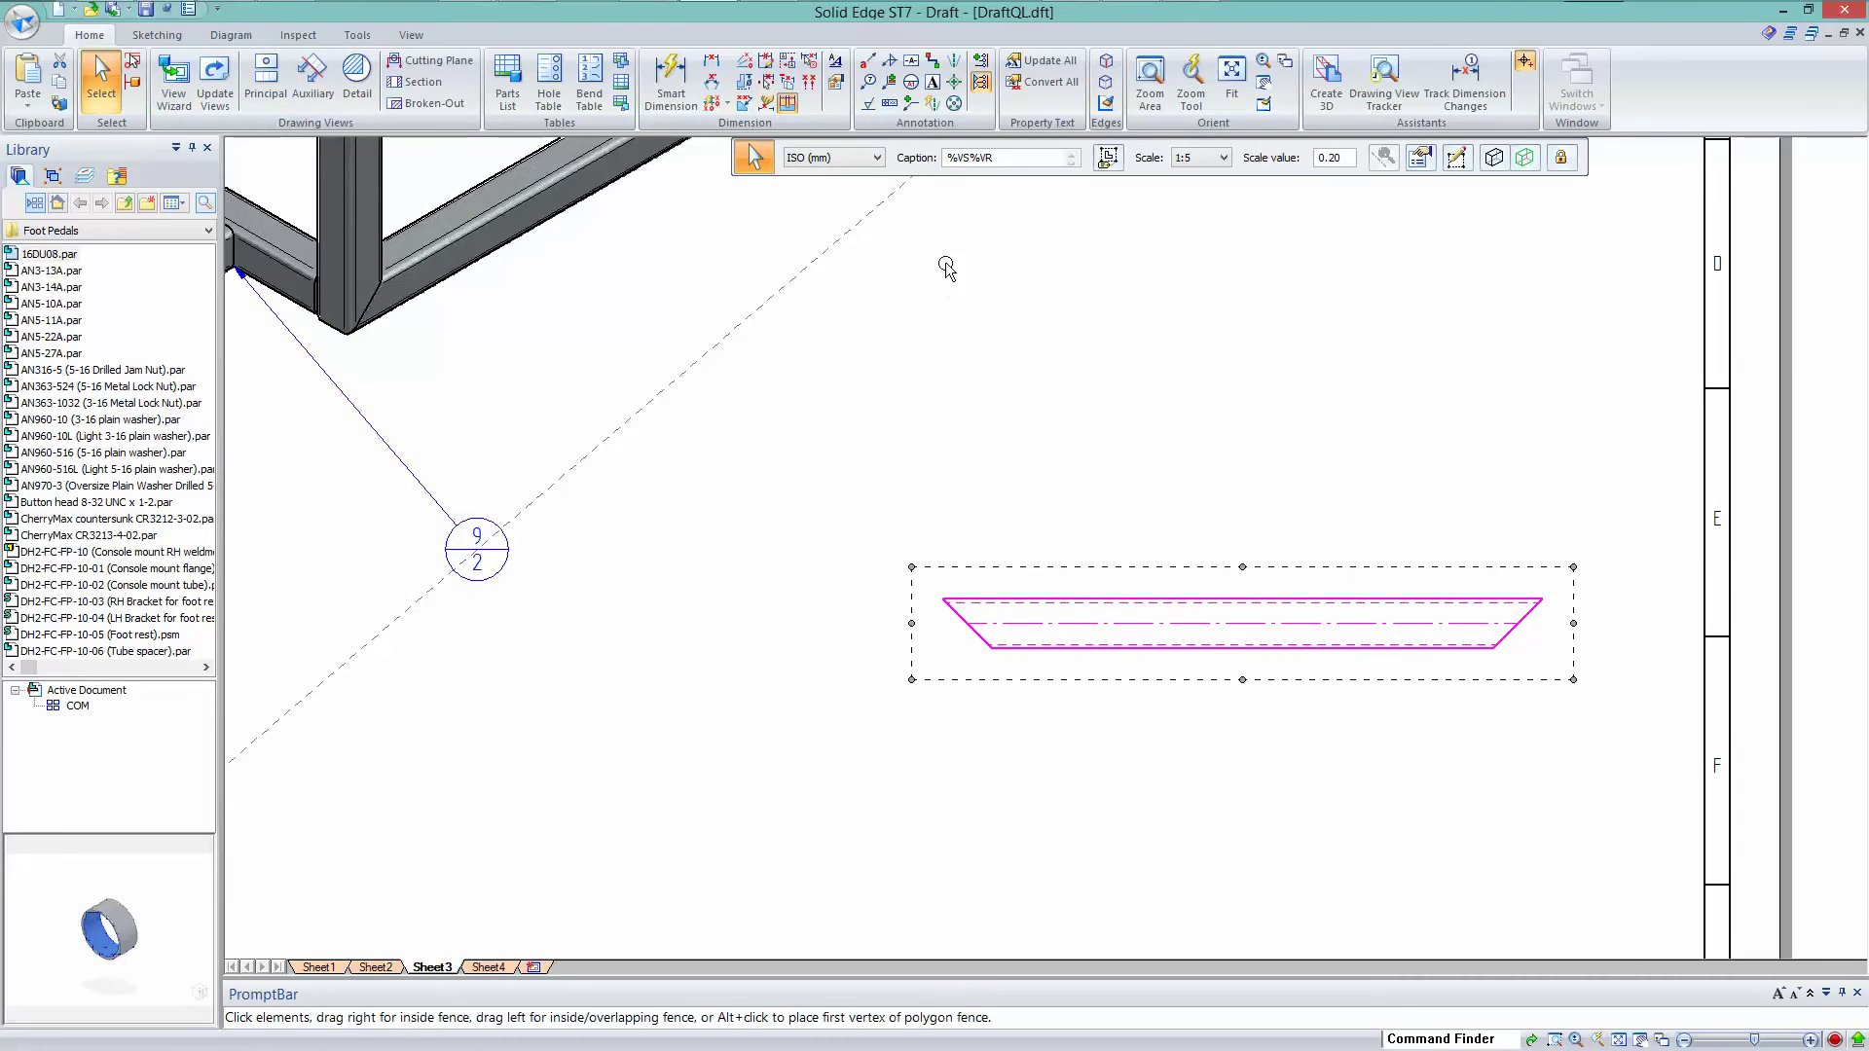
click(670, 83)
click(1076, 598)
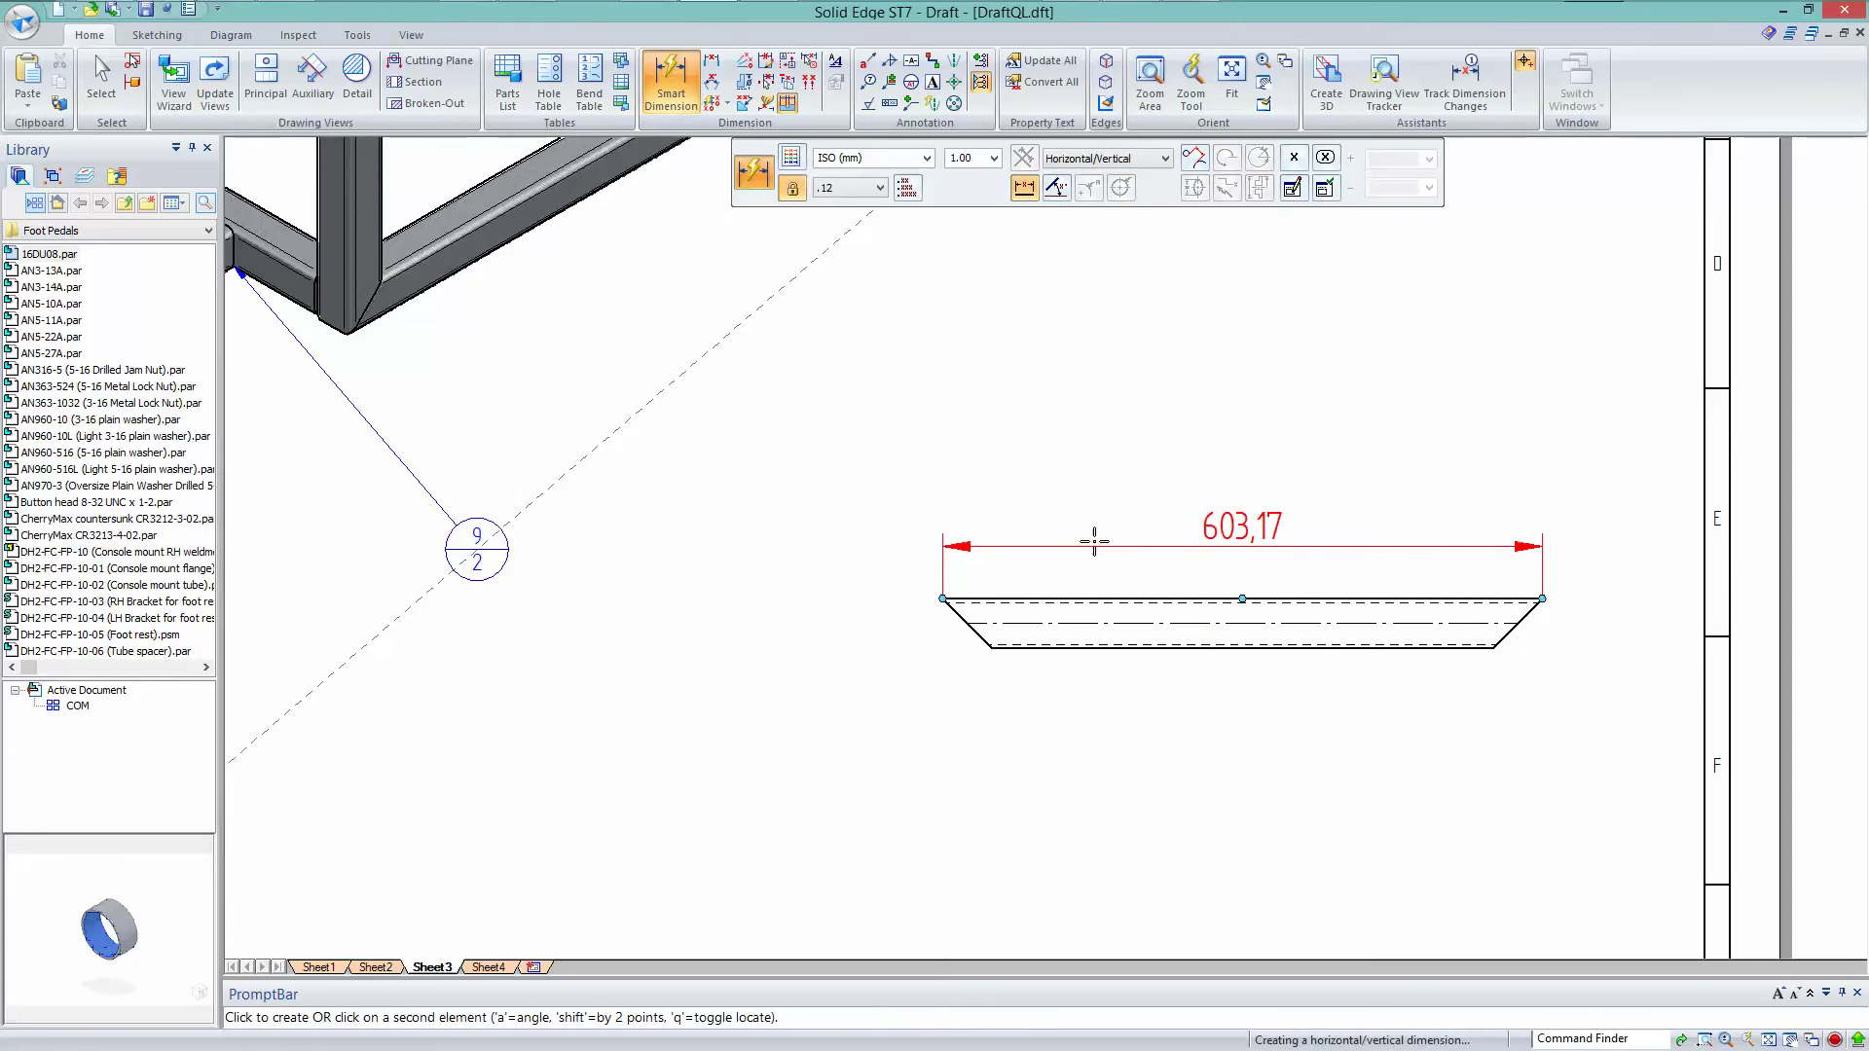
click(880, 188)
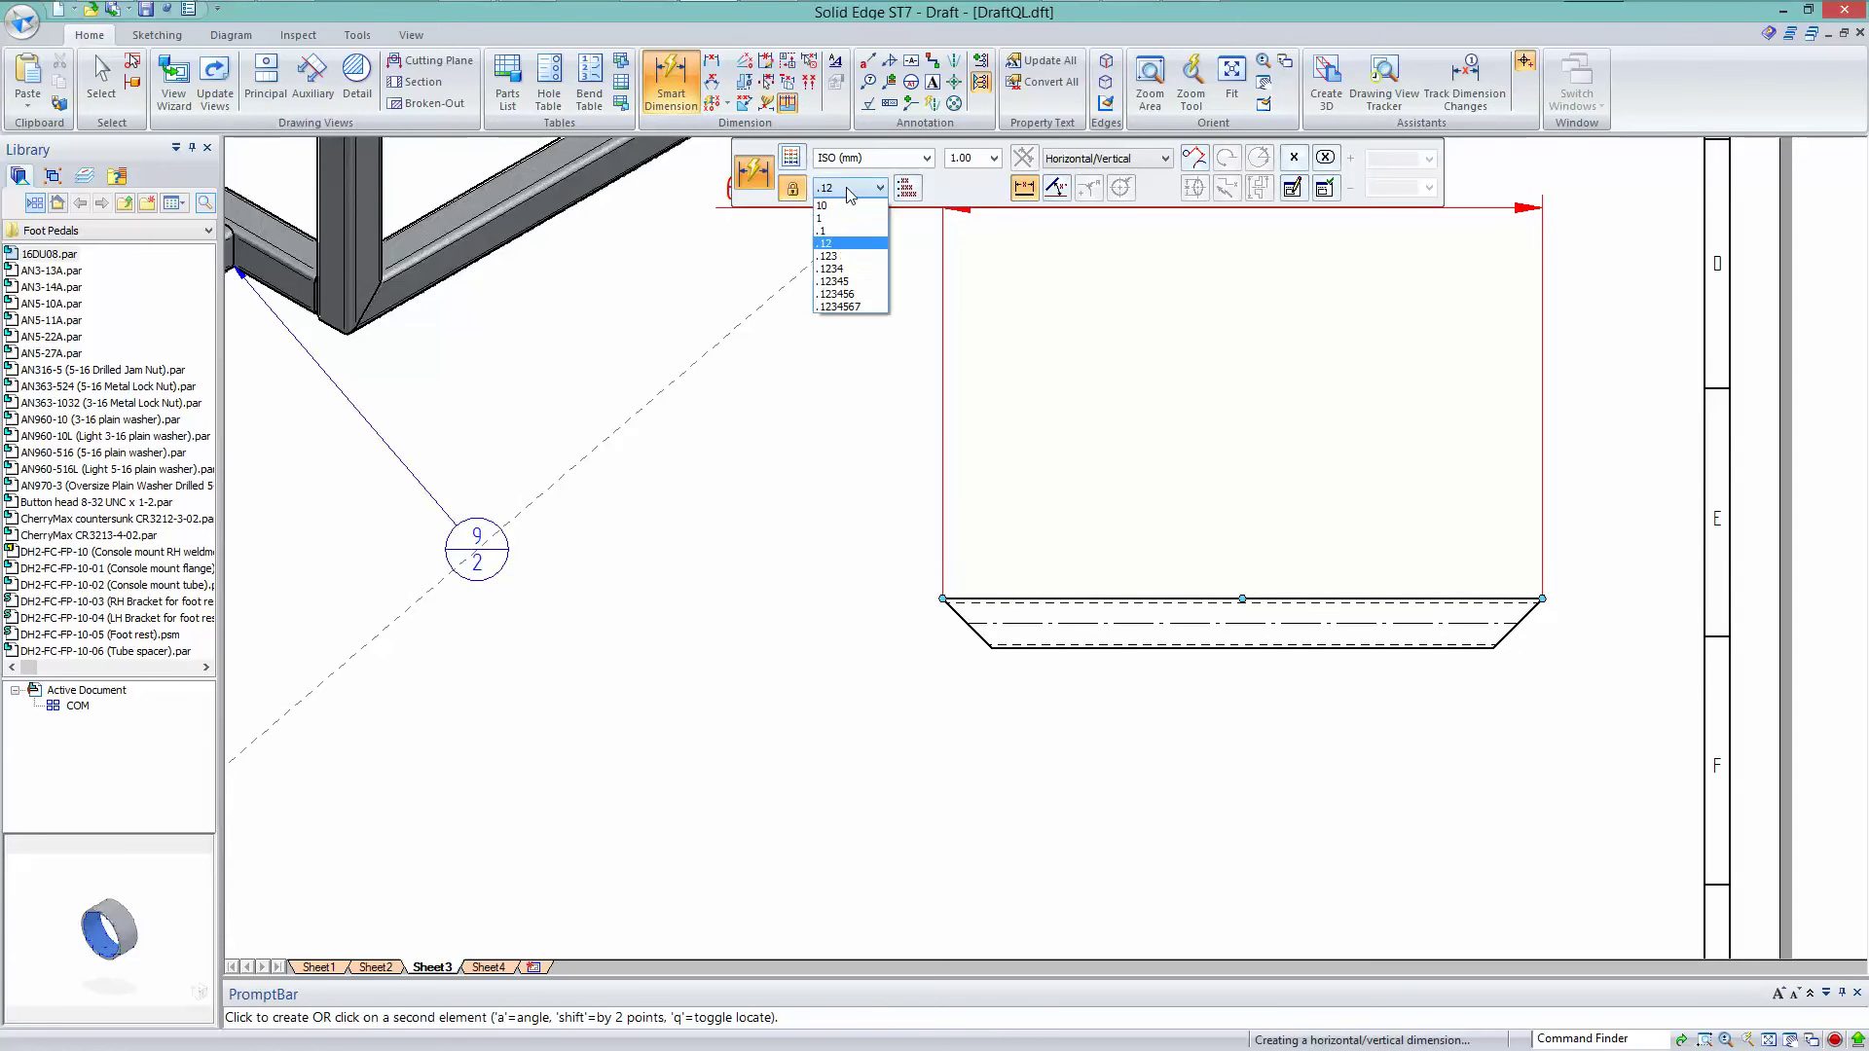
click(837, 206)
click(1149, 520)
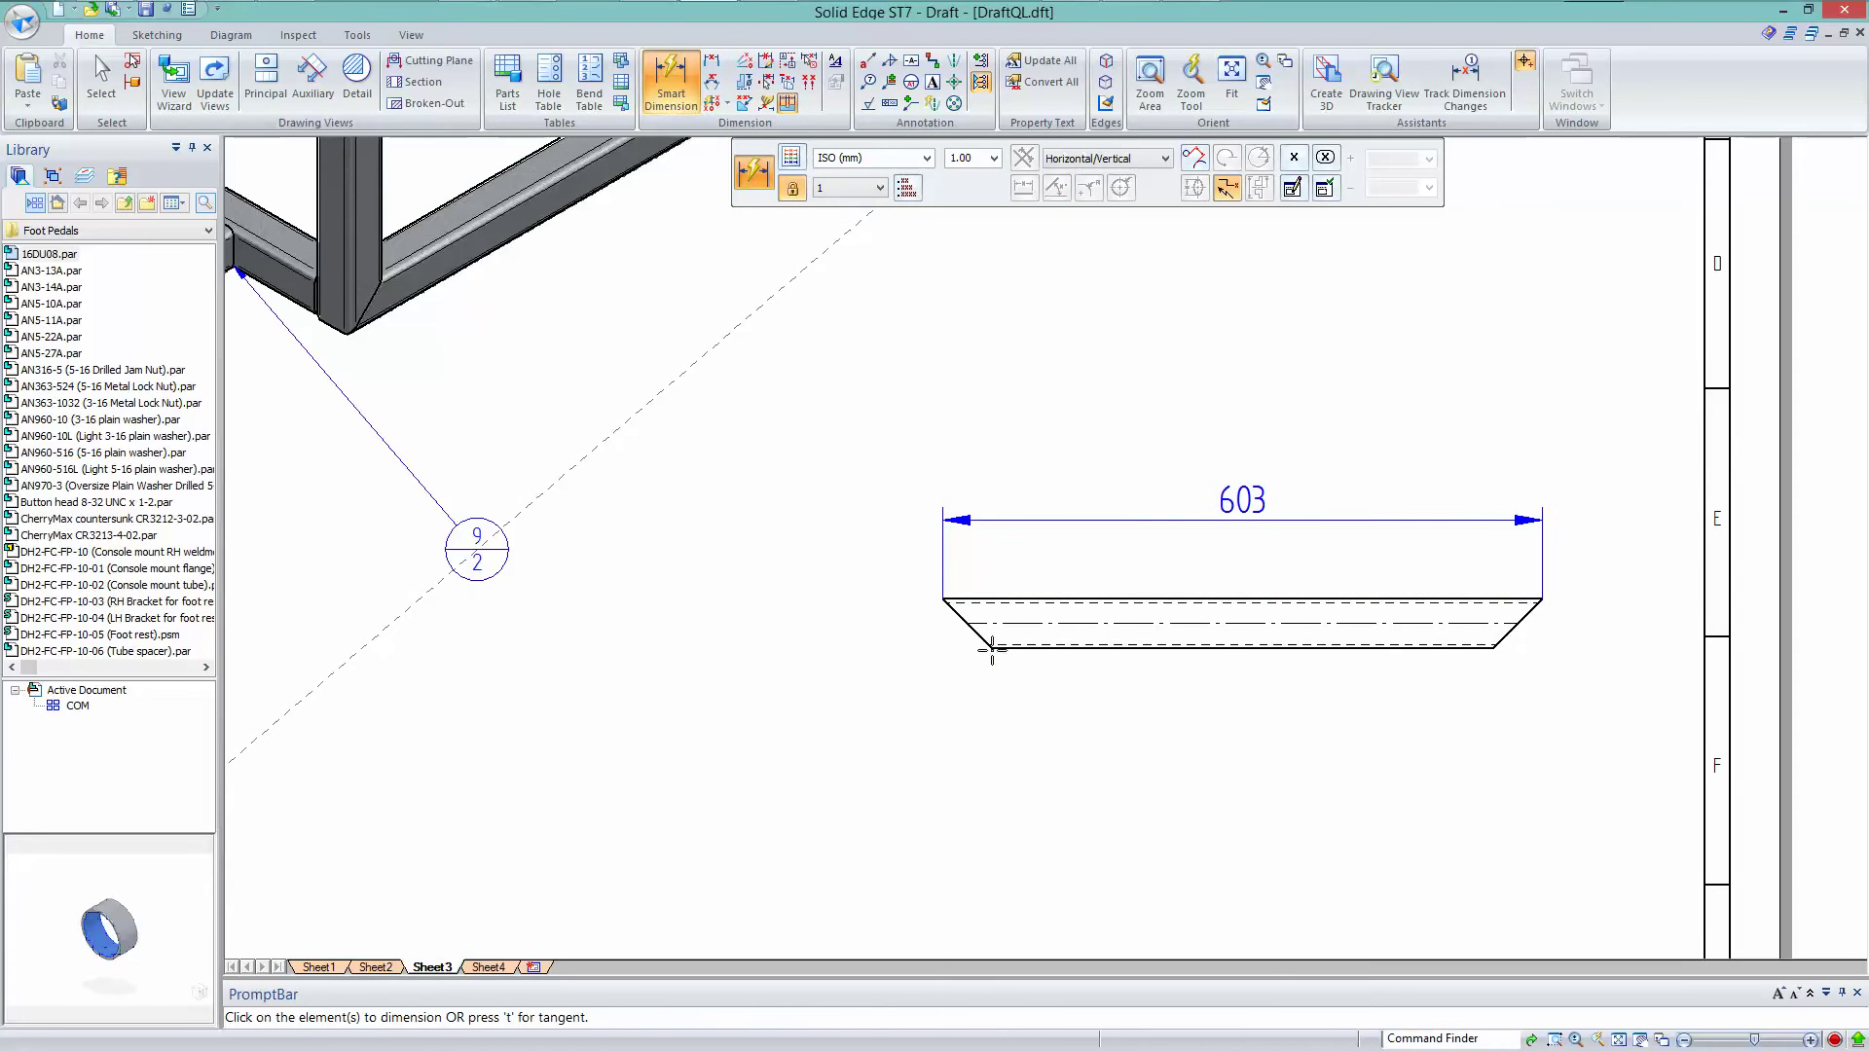
Add an angle dimension between the tube's left mitred end and its long upper edge.
click(959, 621)
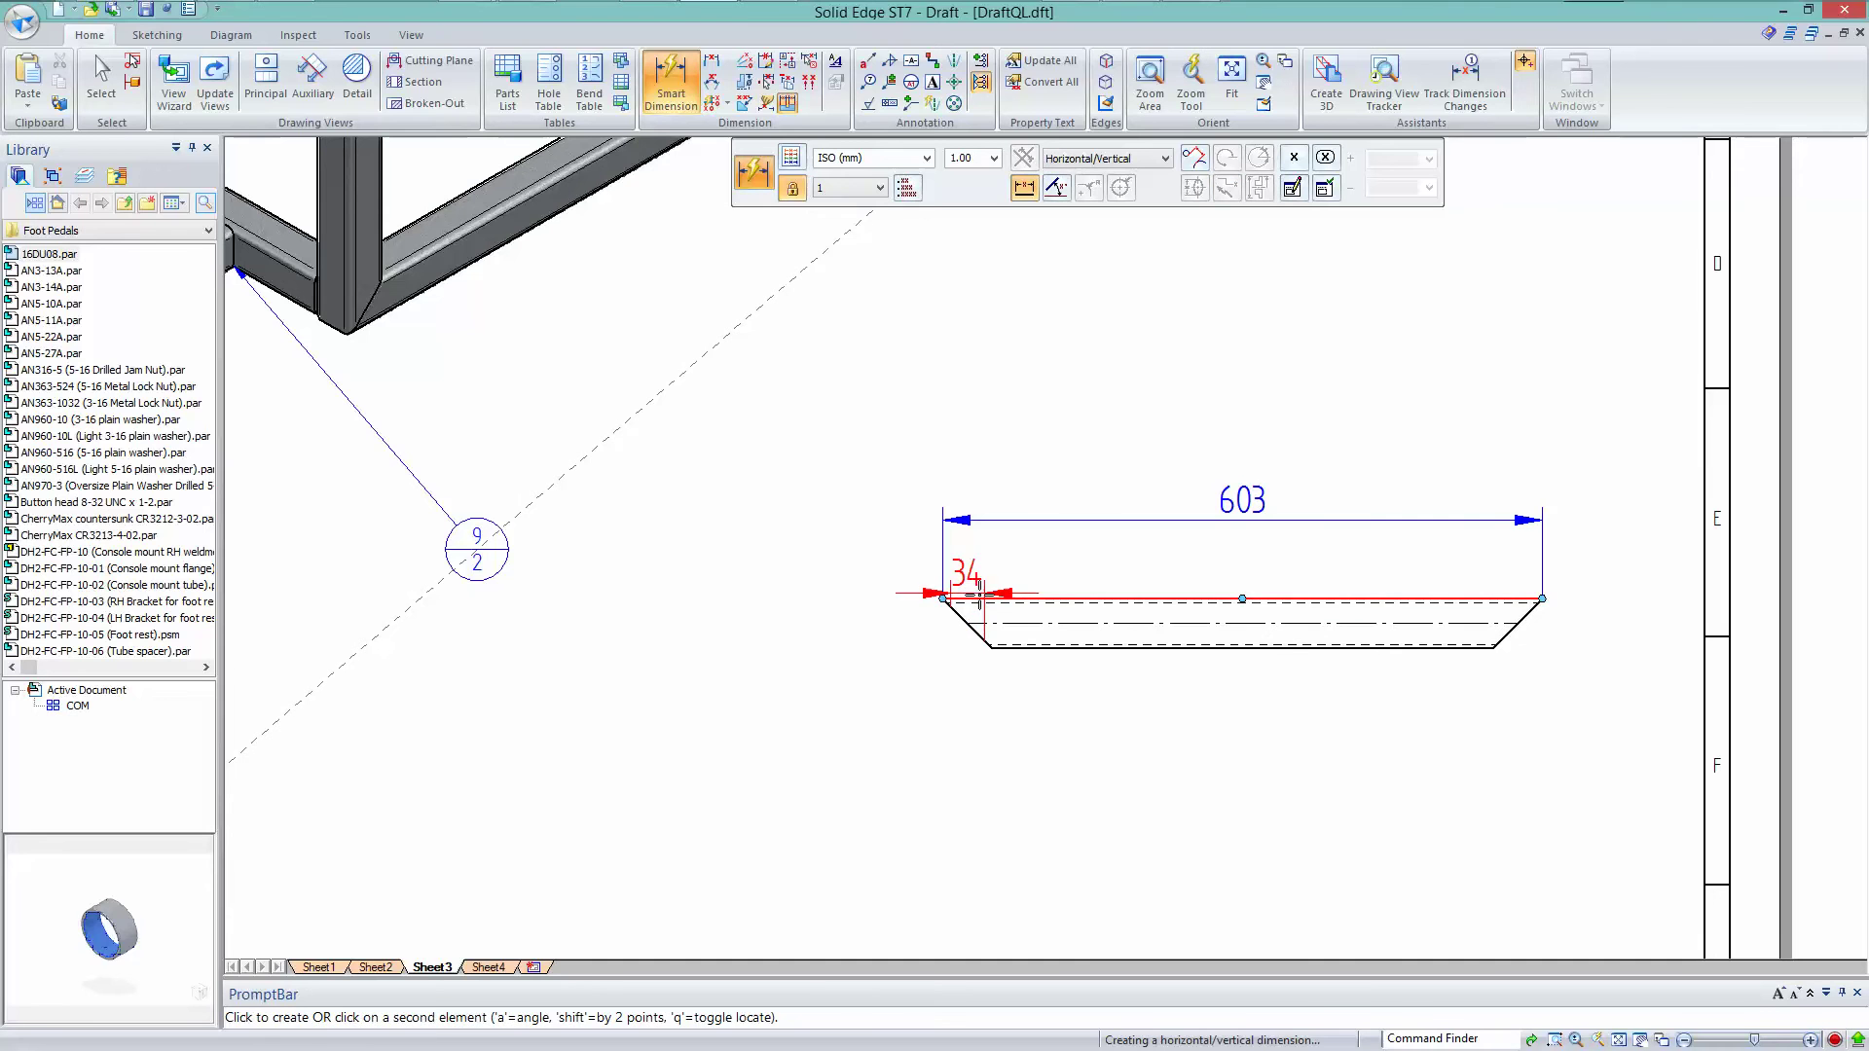
click(991, 601)
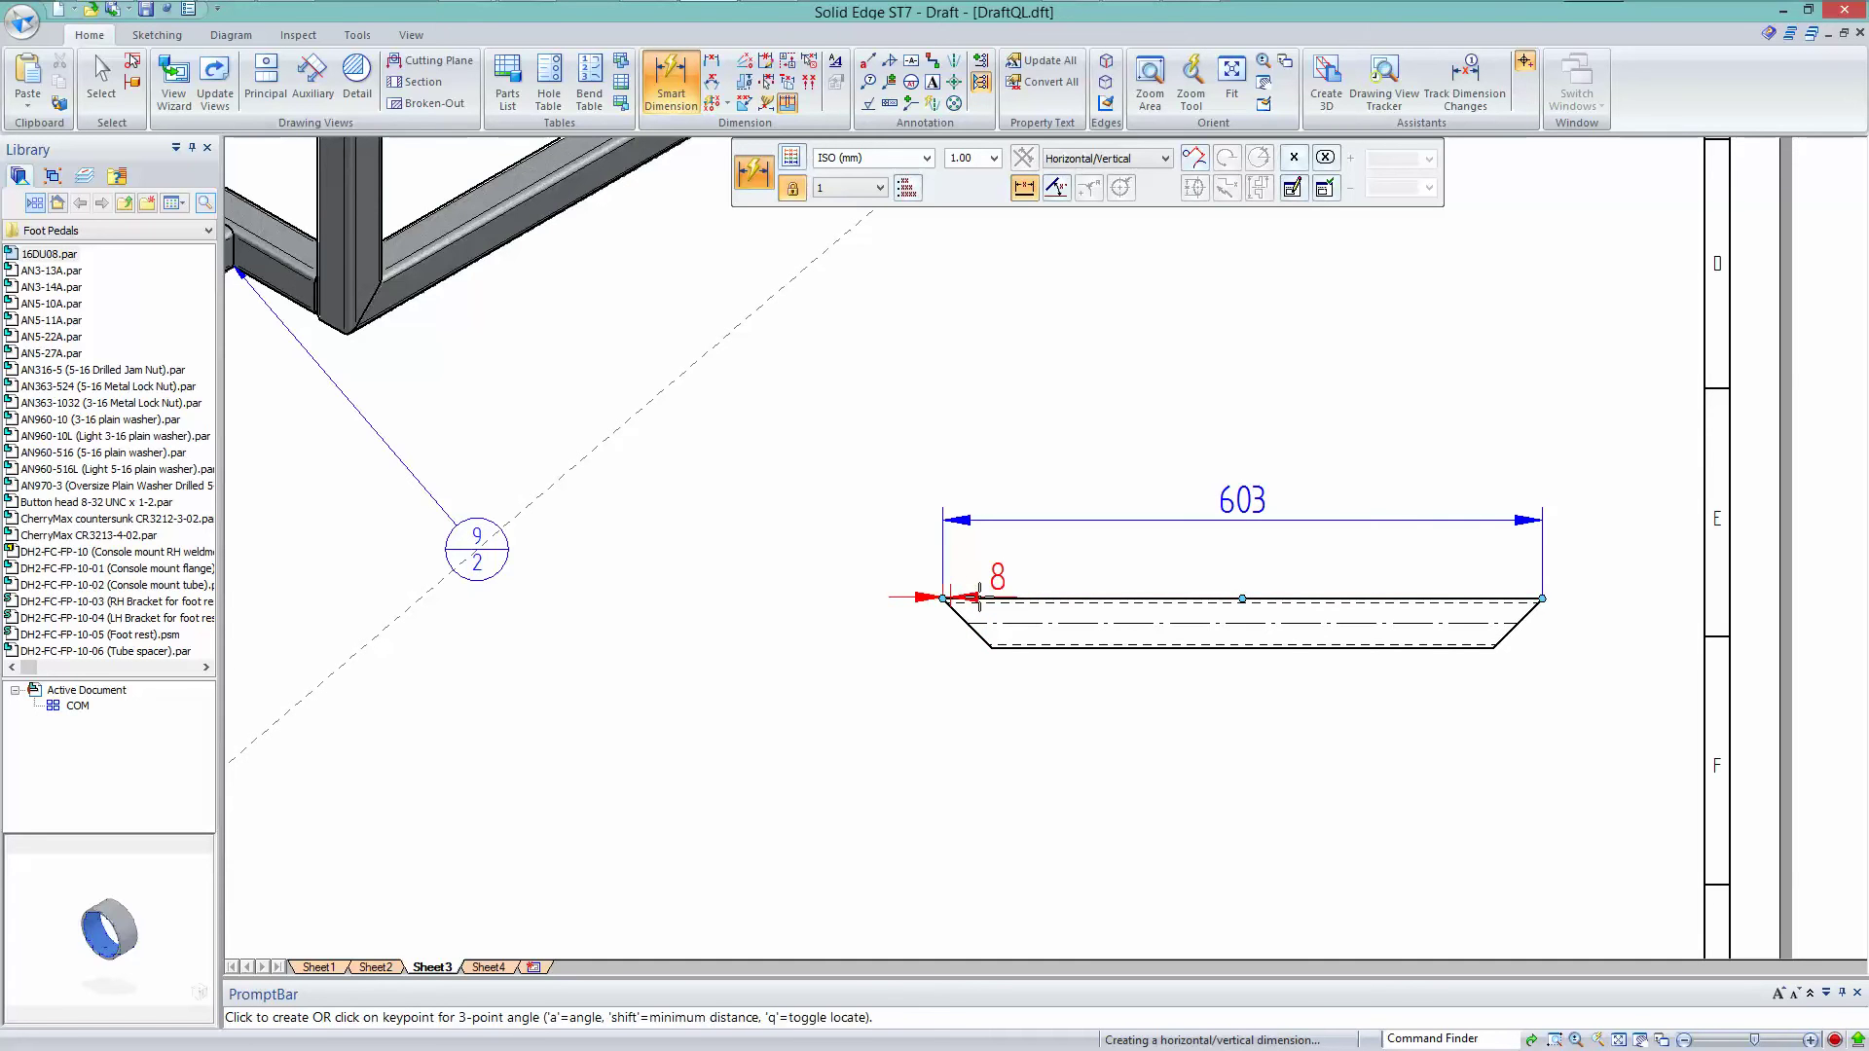
click(949, 684)
scroll(1234, 722, down, 3)
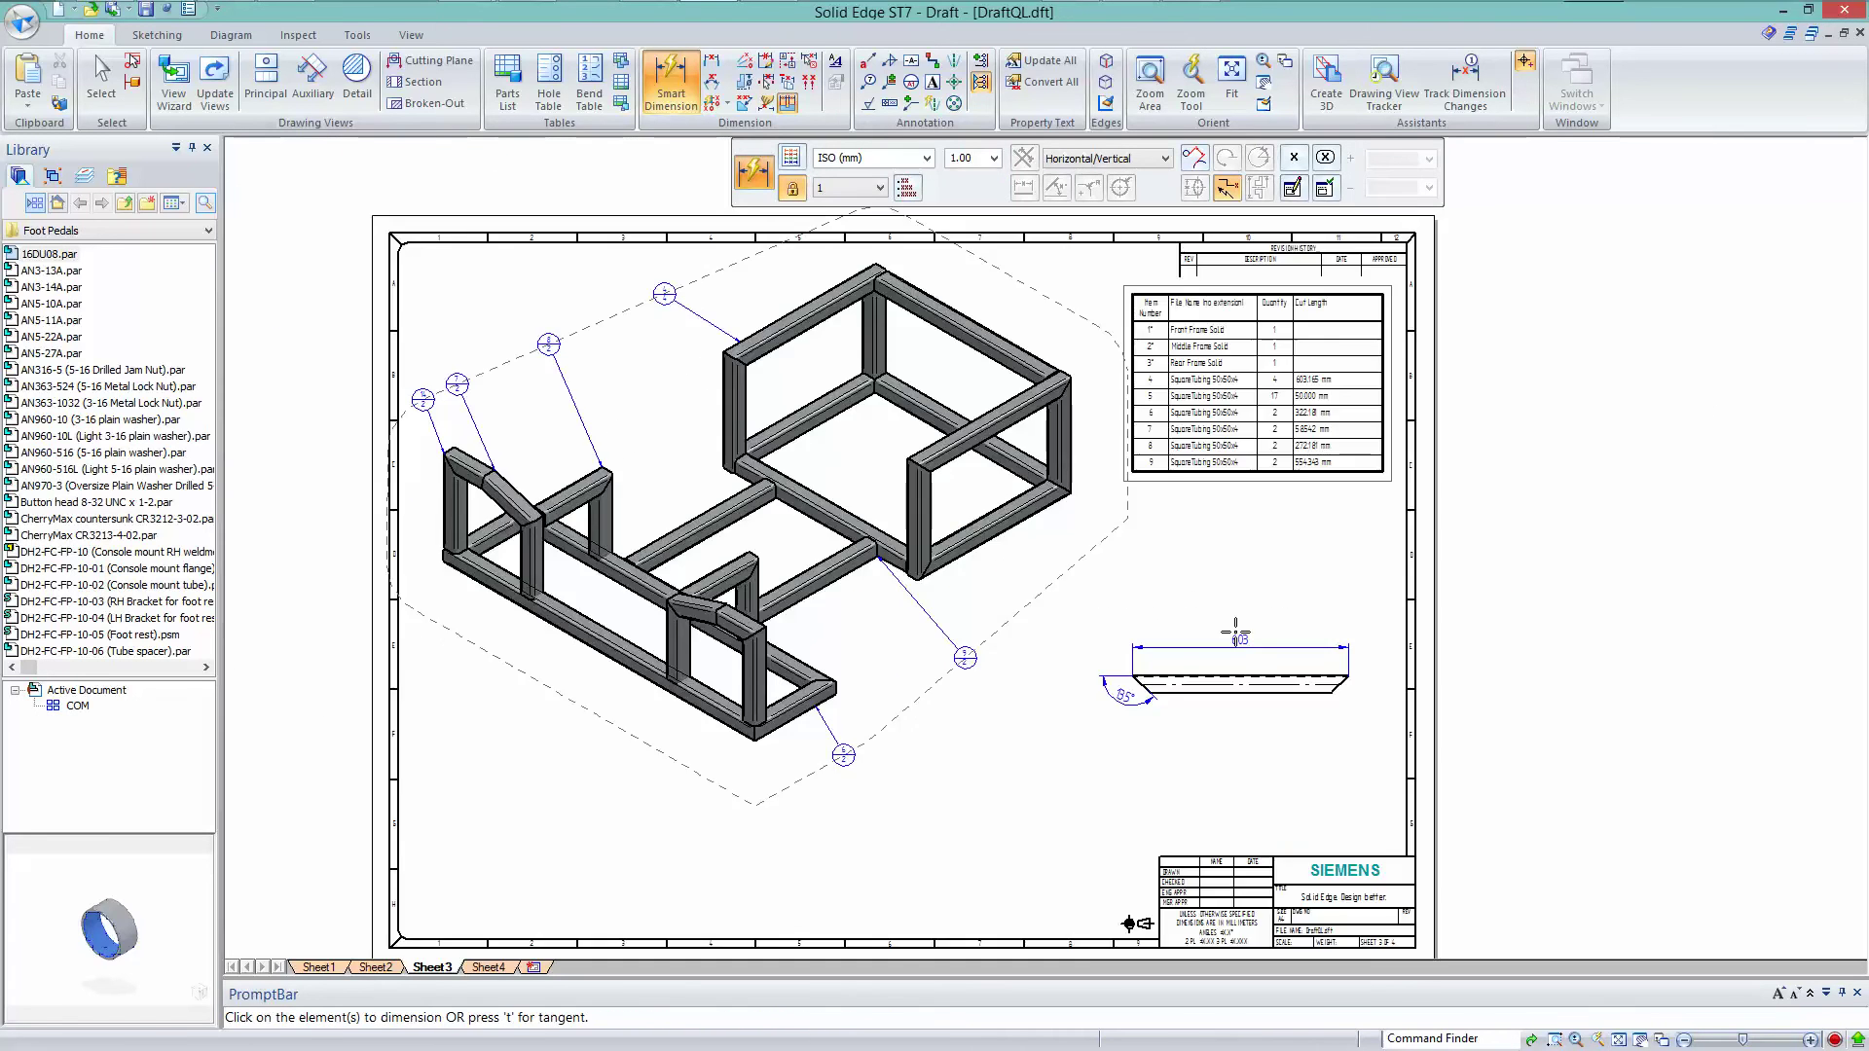
scroll(1372, 534, up, 1)
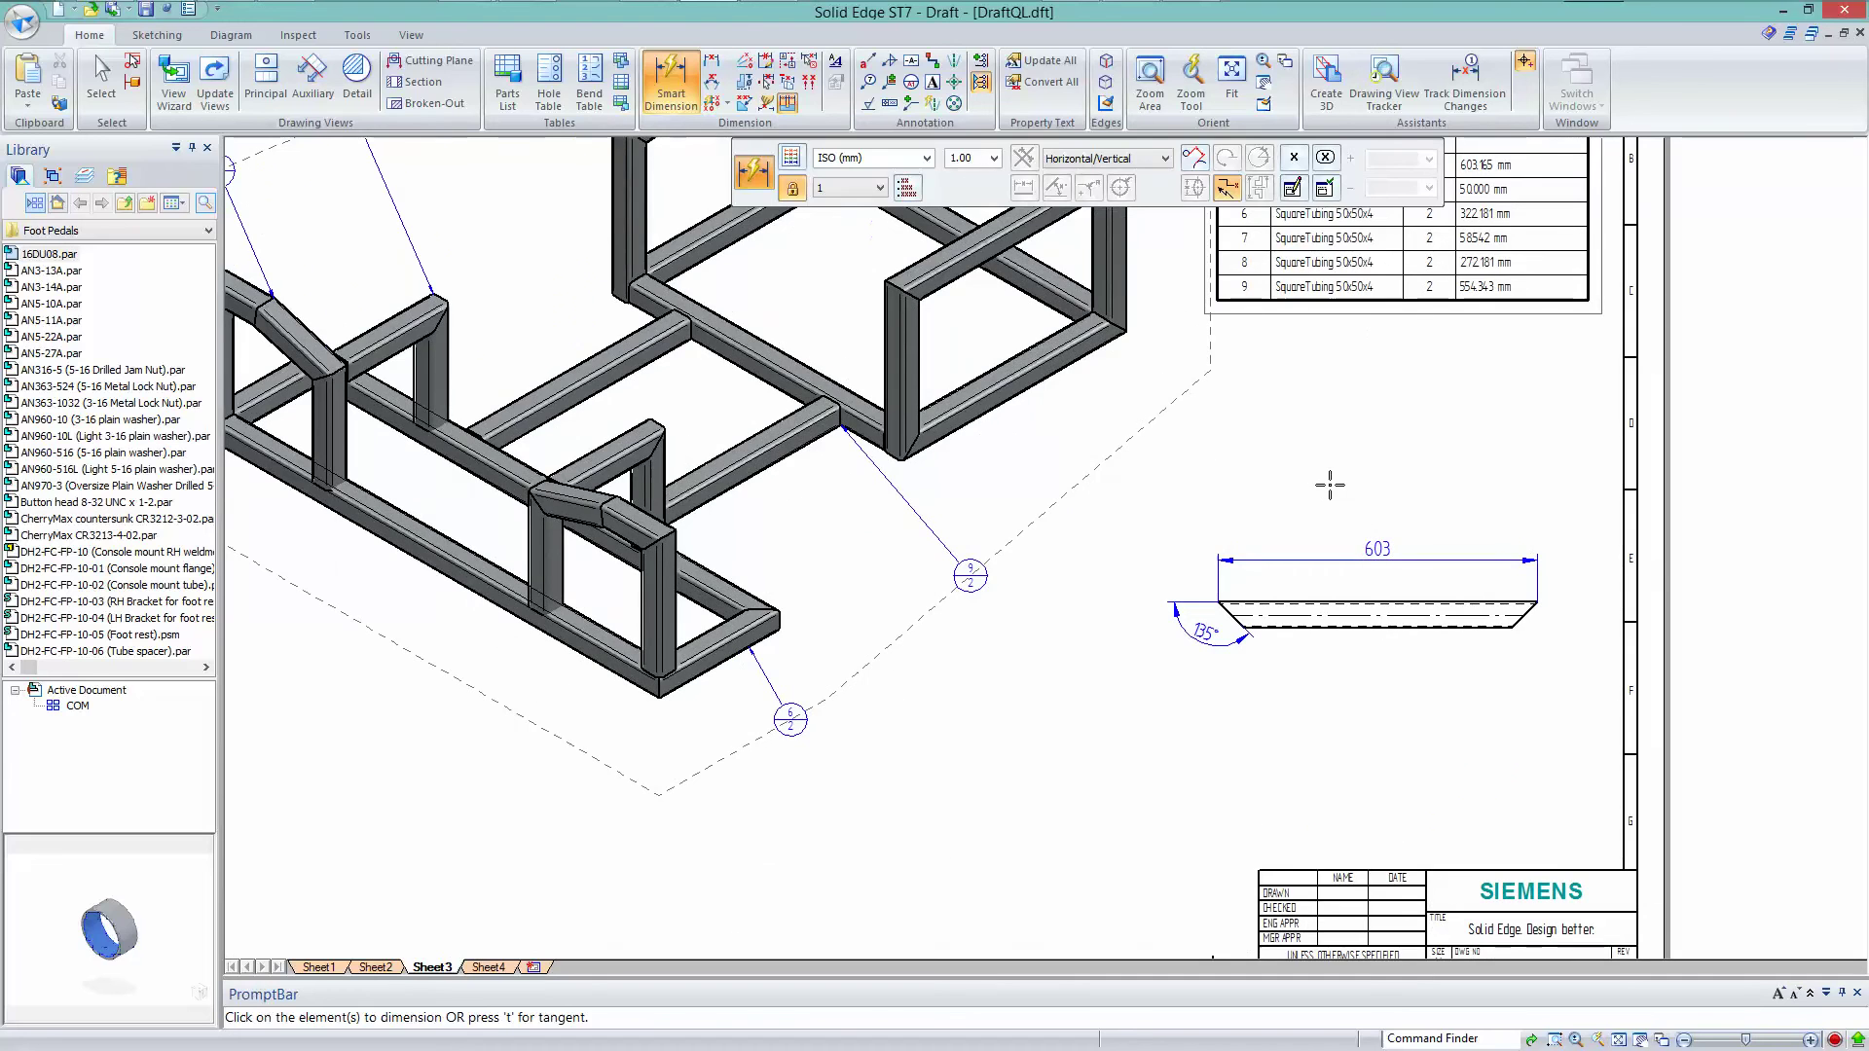
key(Escape)
Decline the Sit Right break reminder for now.
scroll(1303, 465, down, 2)
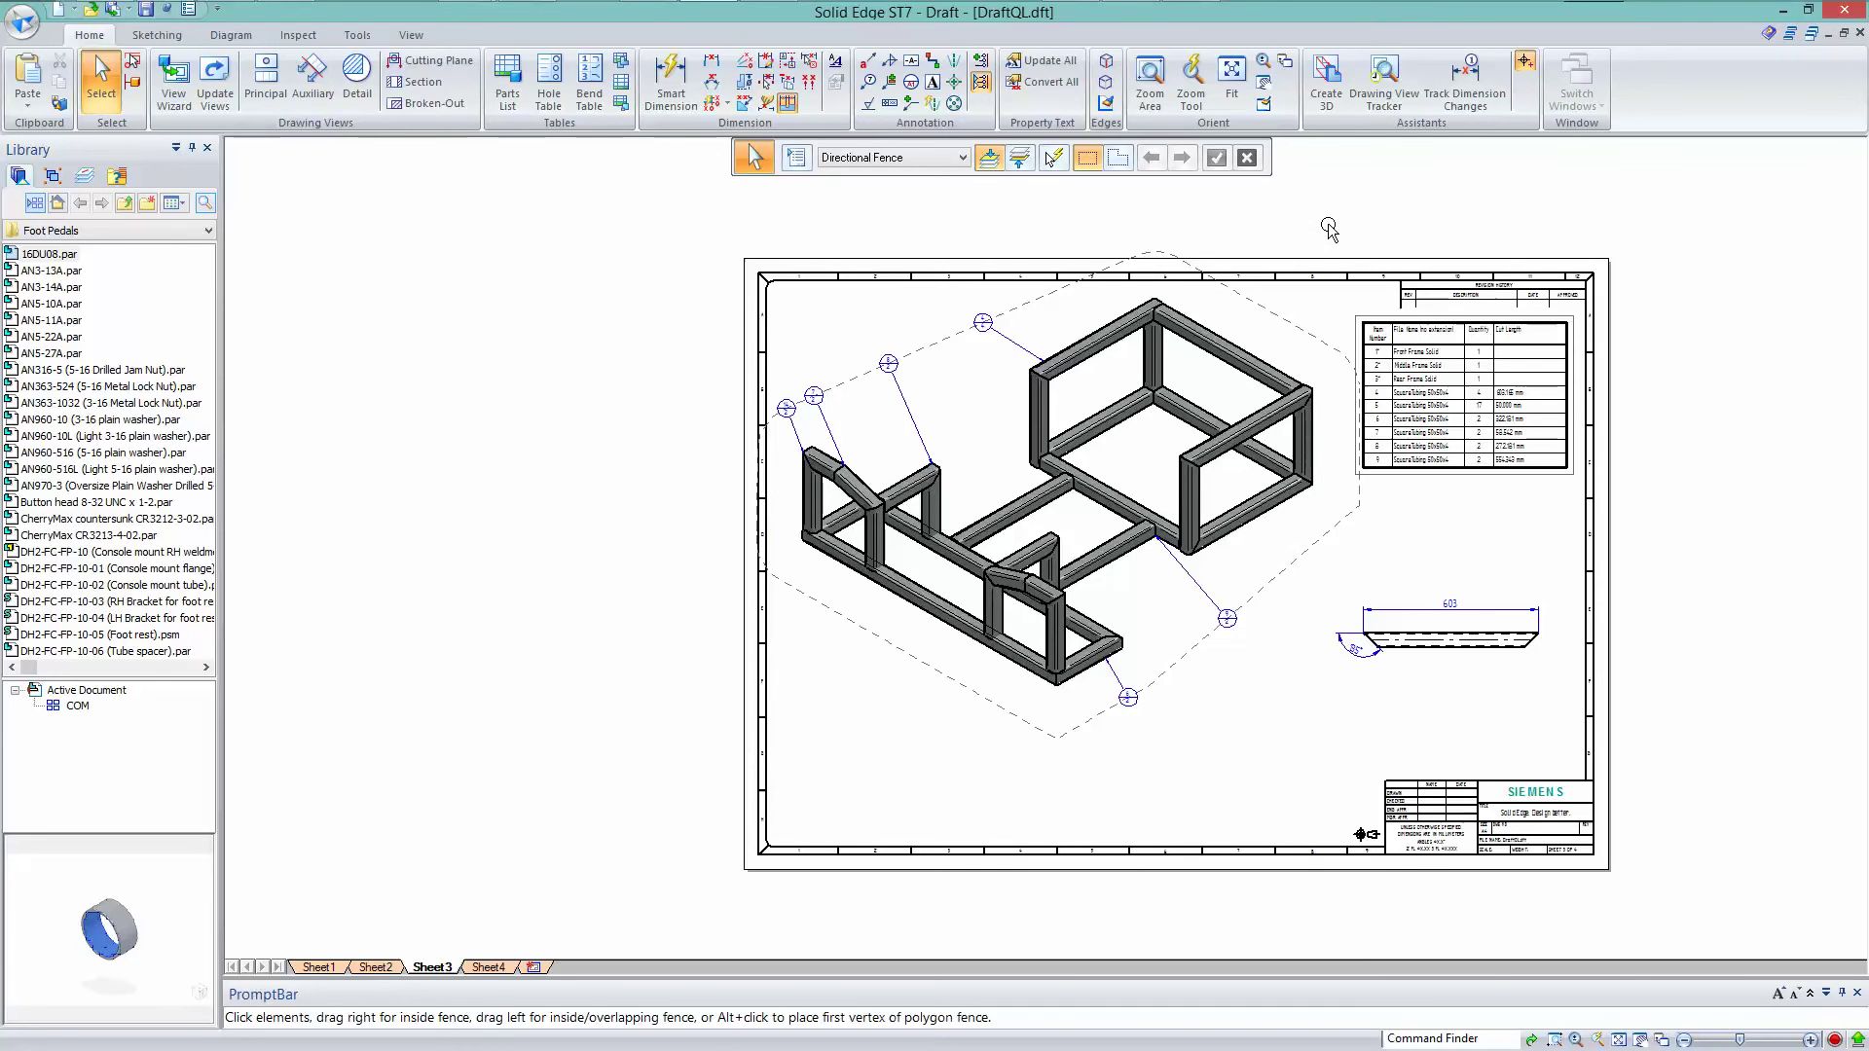
scroll(1330, 236, up, 1)
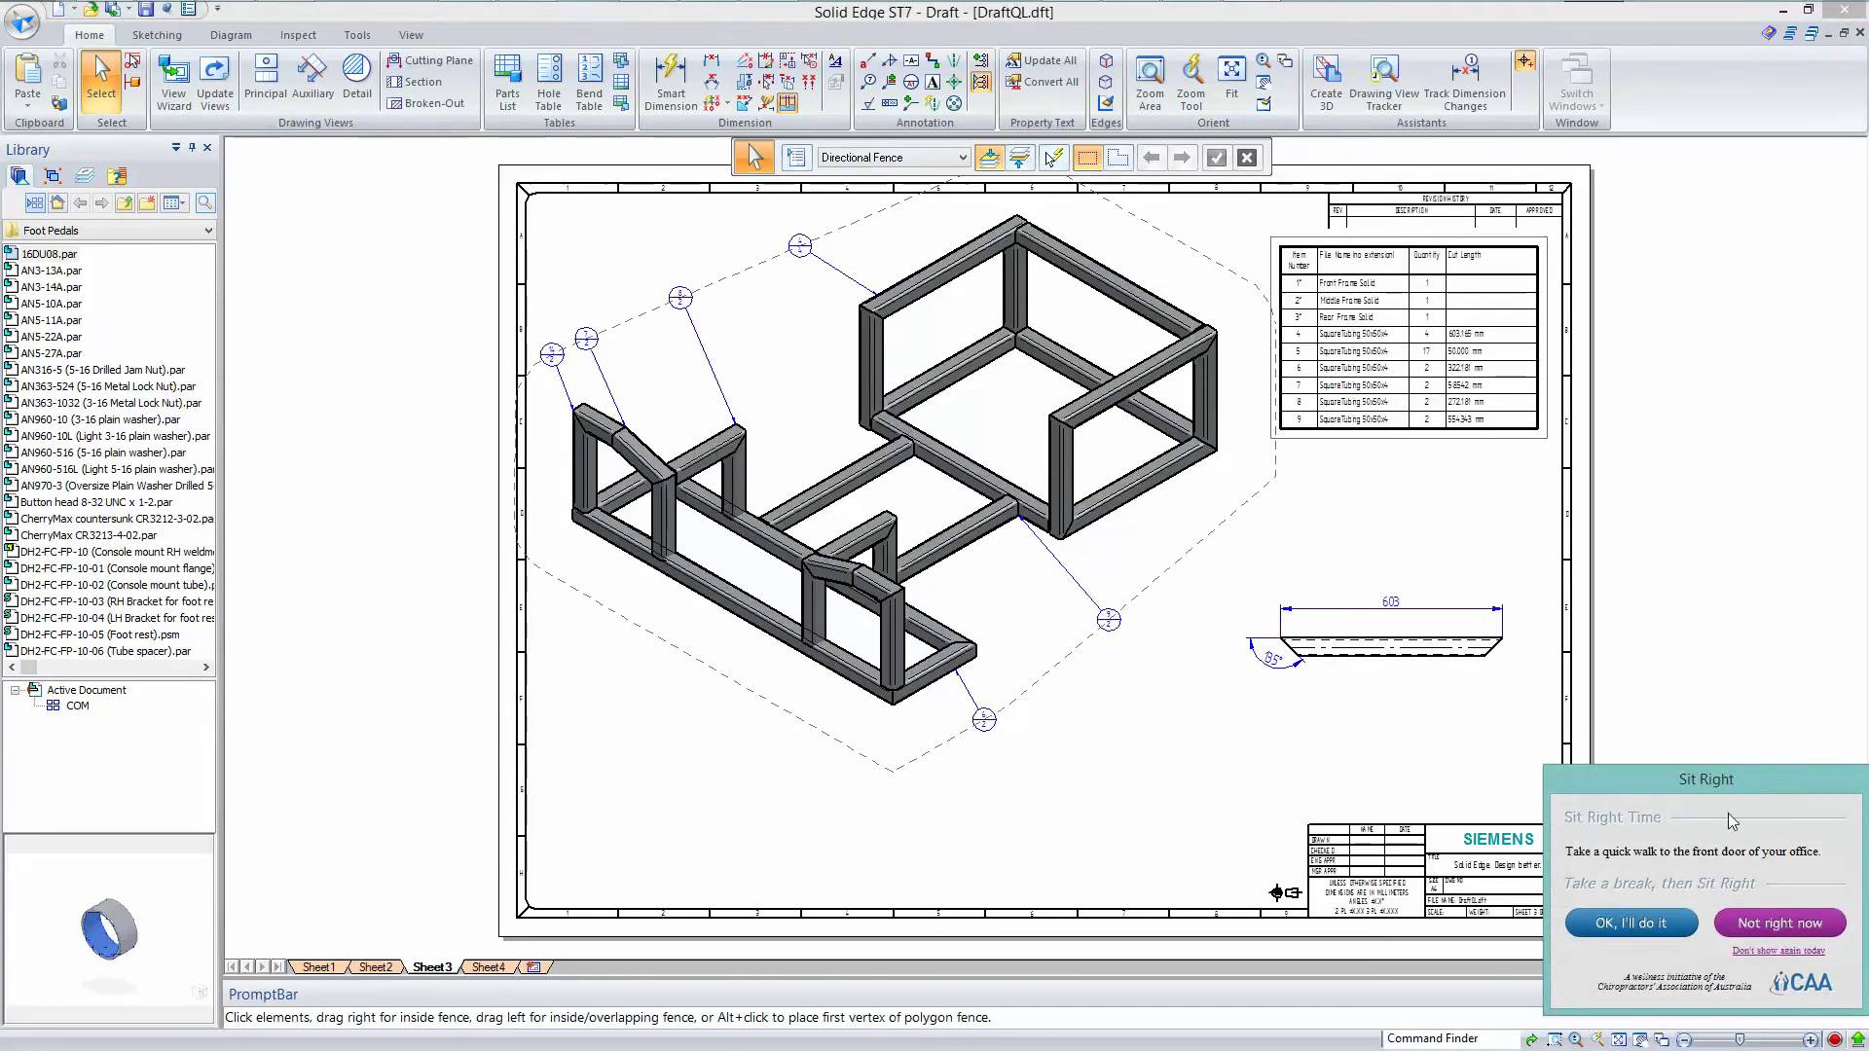
click(1786, 930)
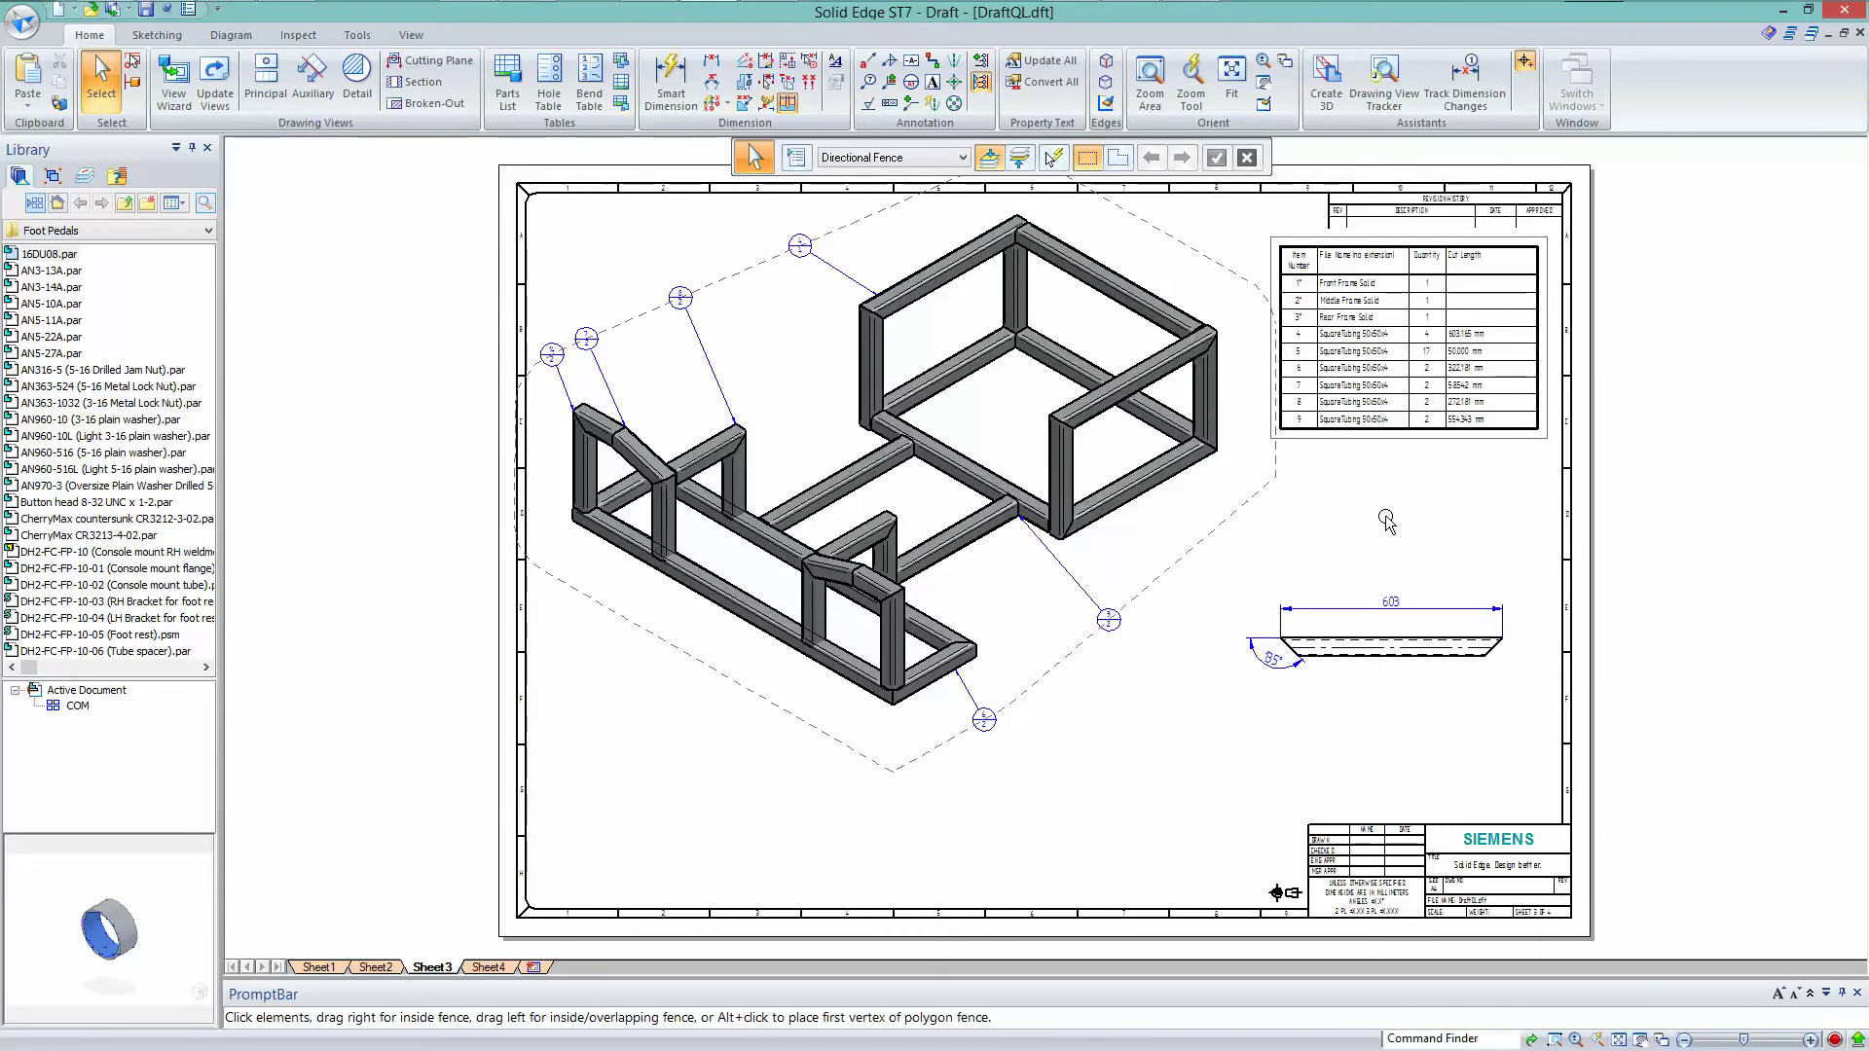
On Sheet1, attach a datum frame with the text A to the top flange edge of the cover's front view.
click(375, 969)
click(316, 967)
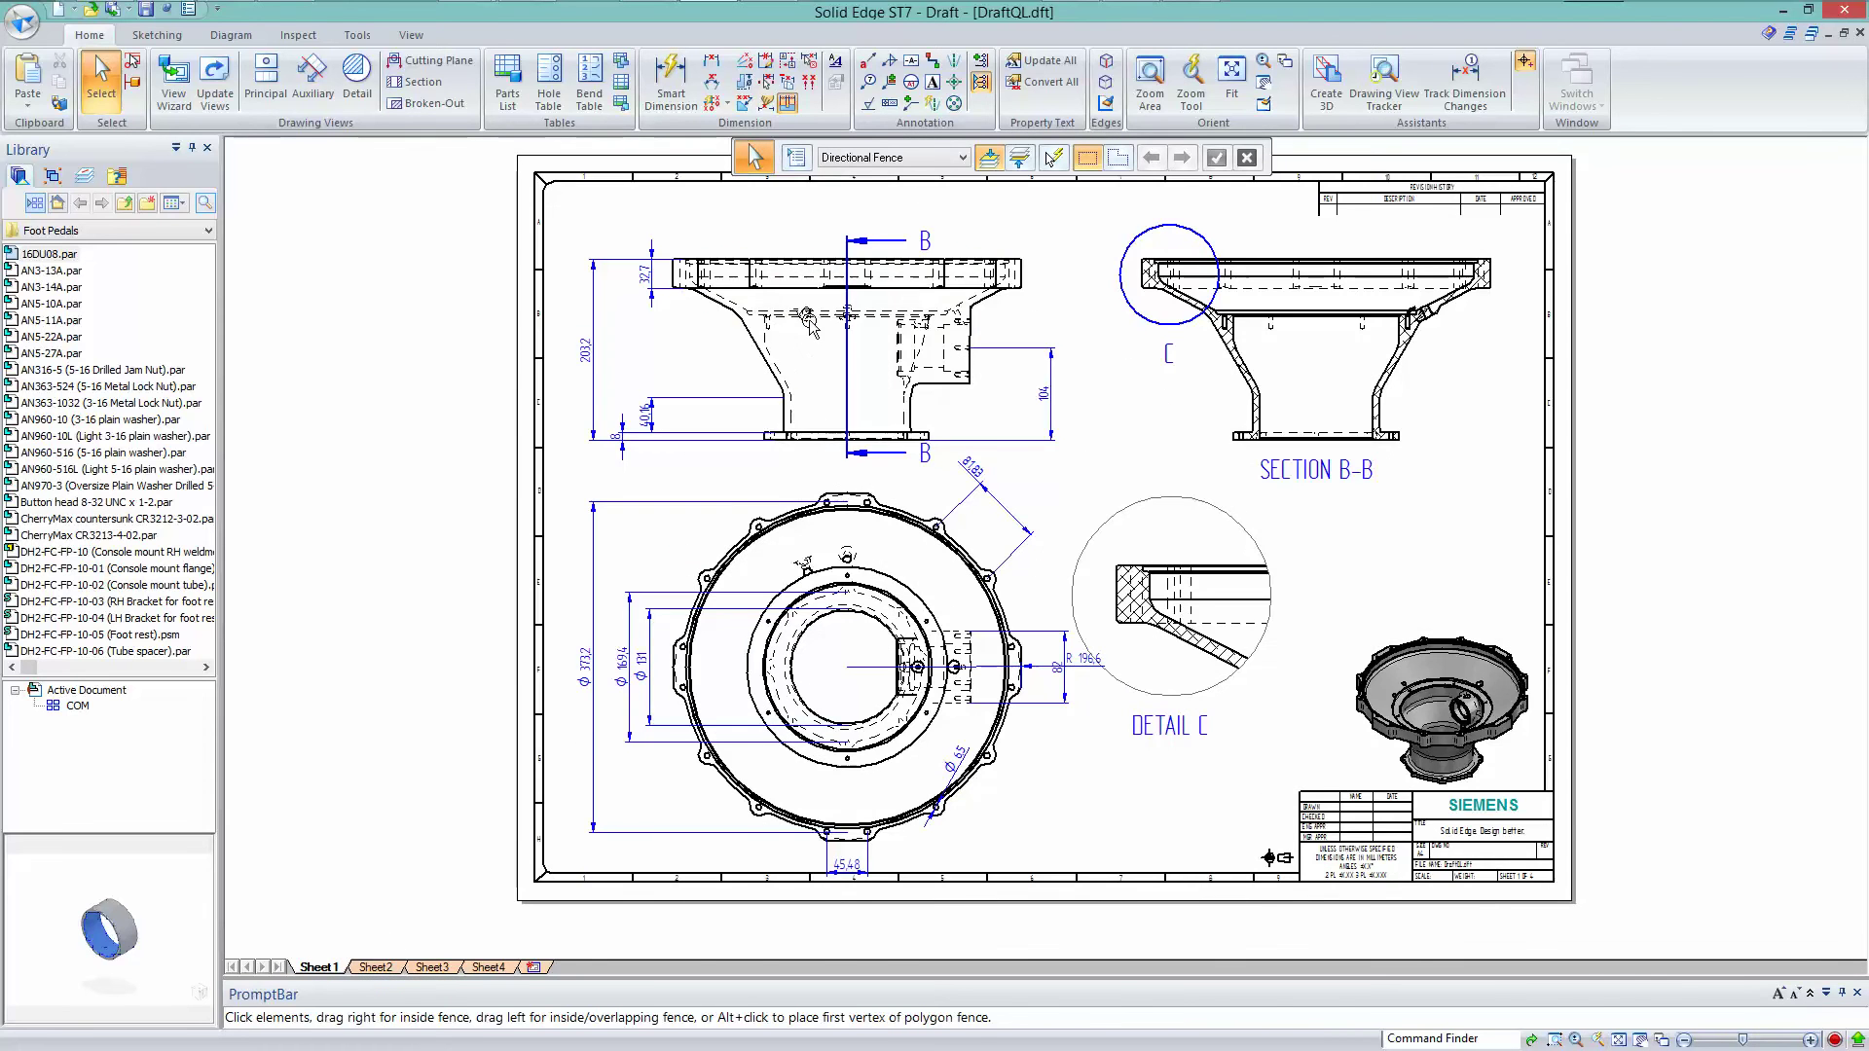
scroll(927, 275, up, 3)
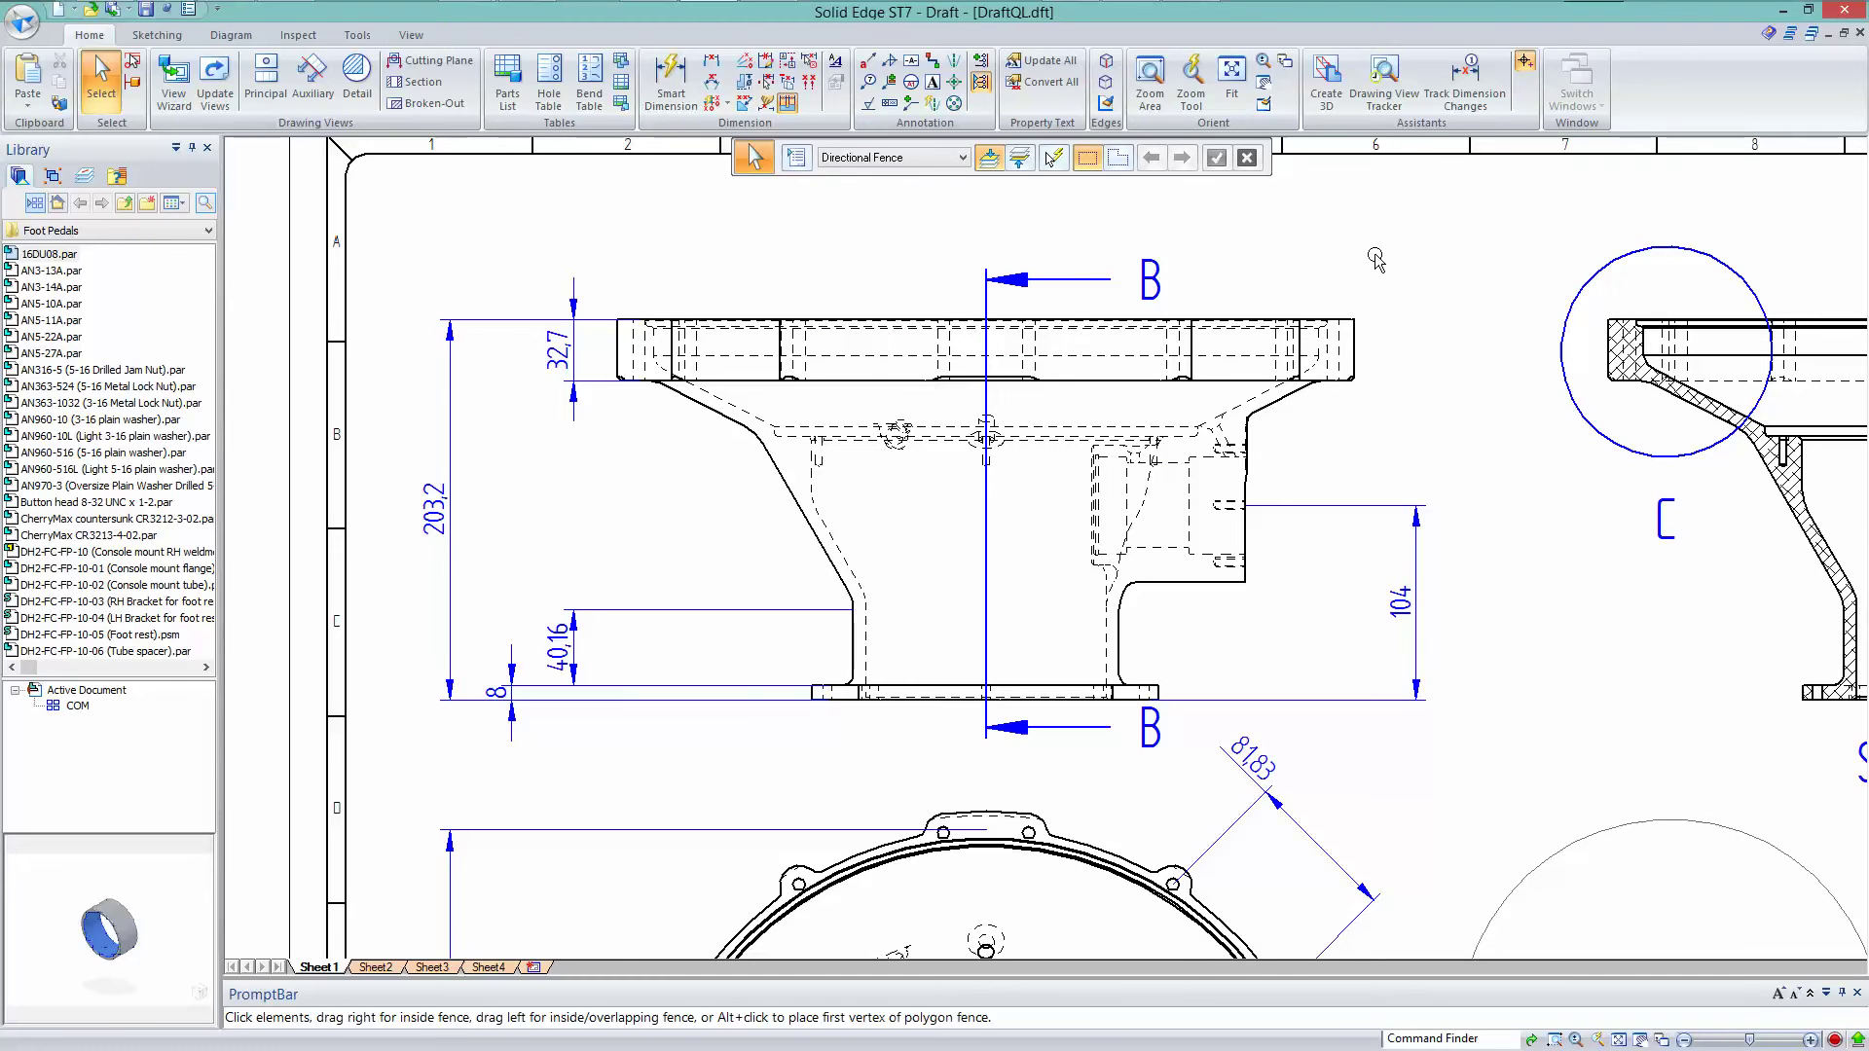
click(916, 65)
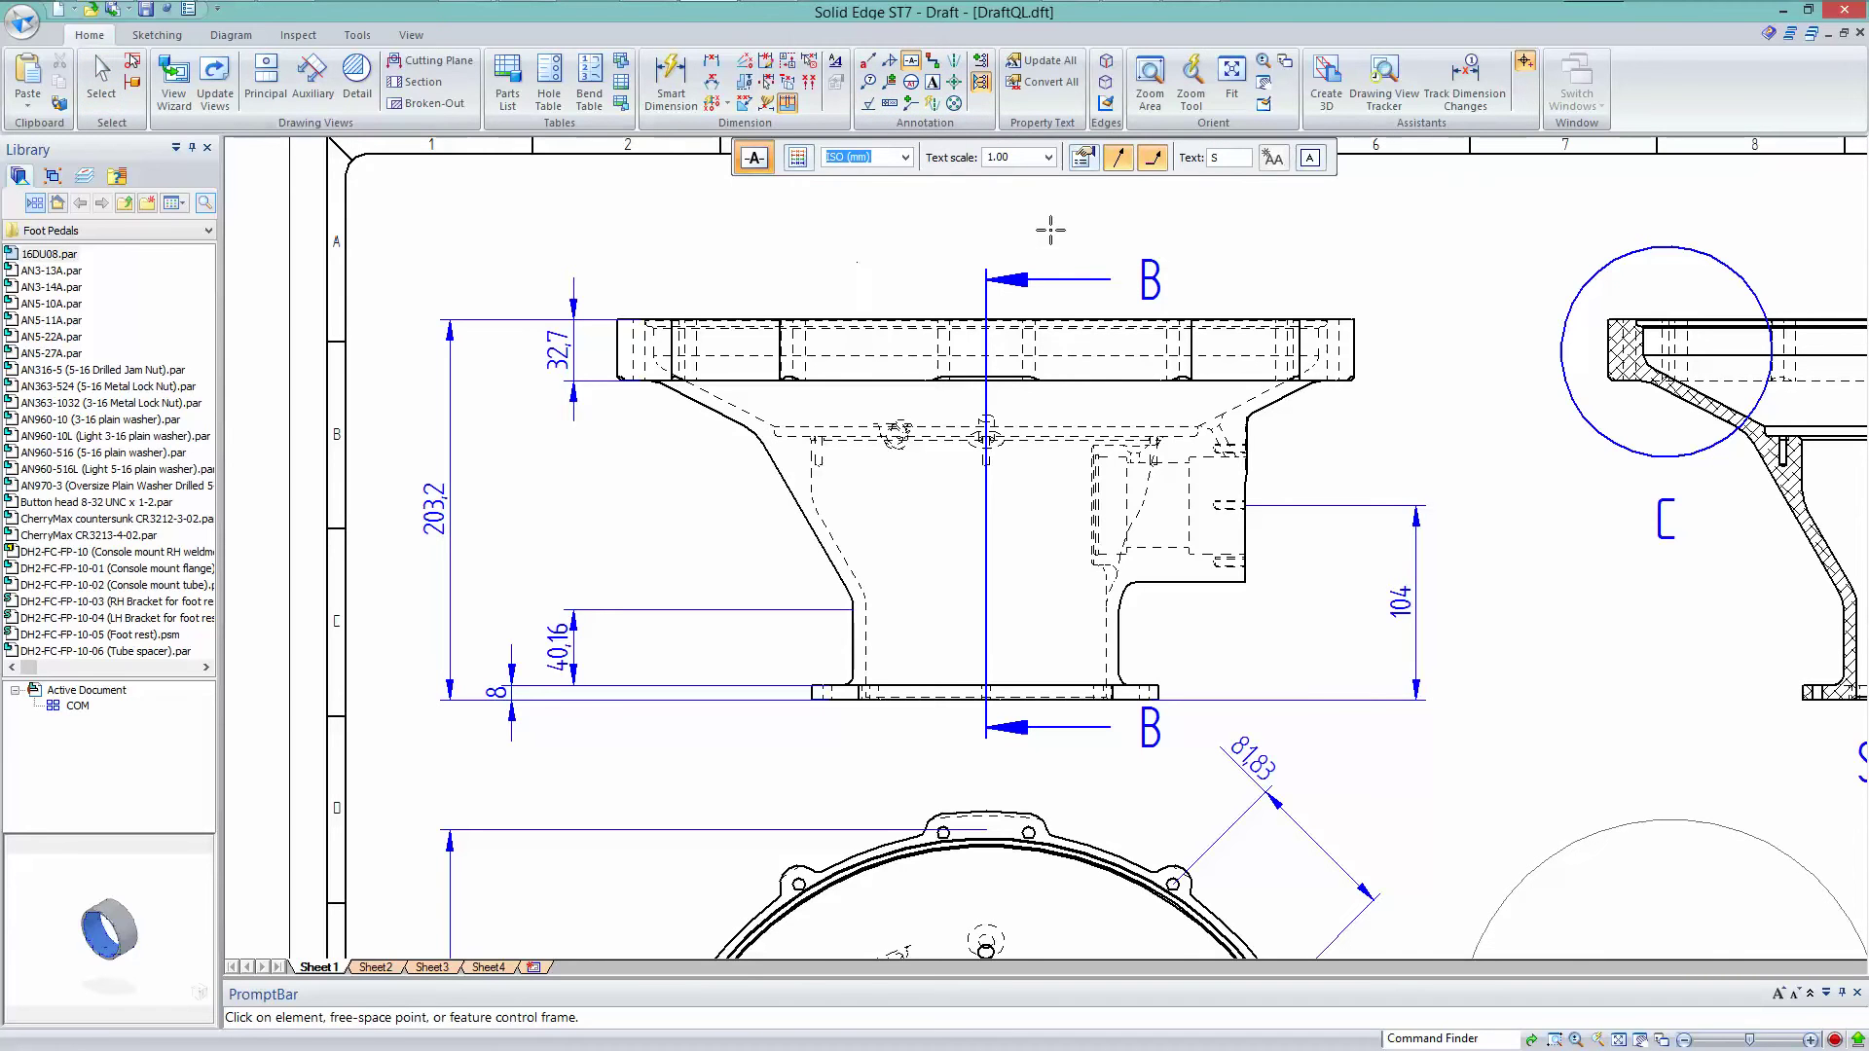
double_click(1219, 157)
text(A)
right_click(1263, 324)
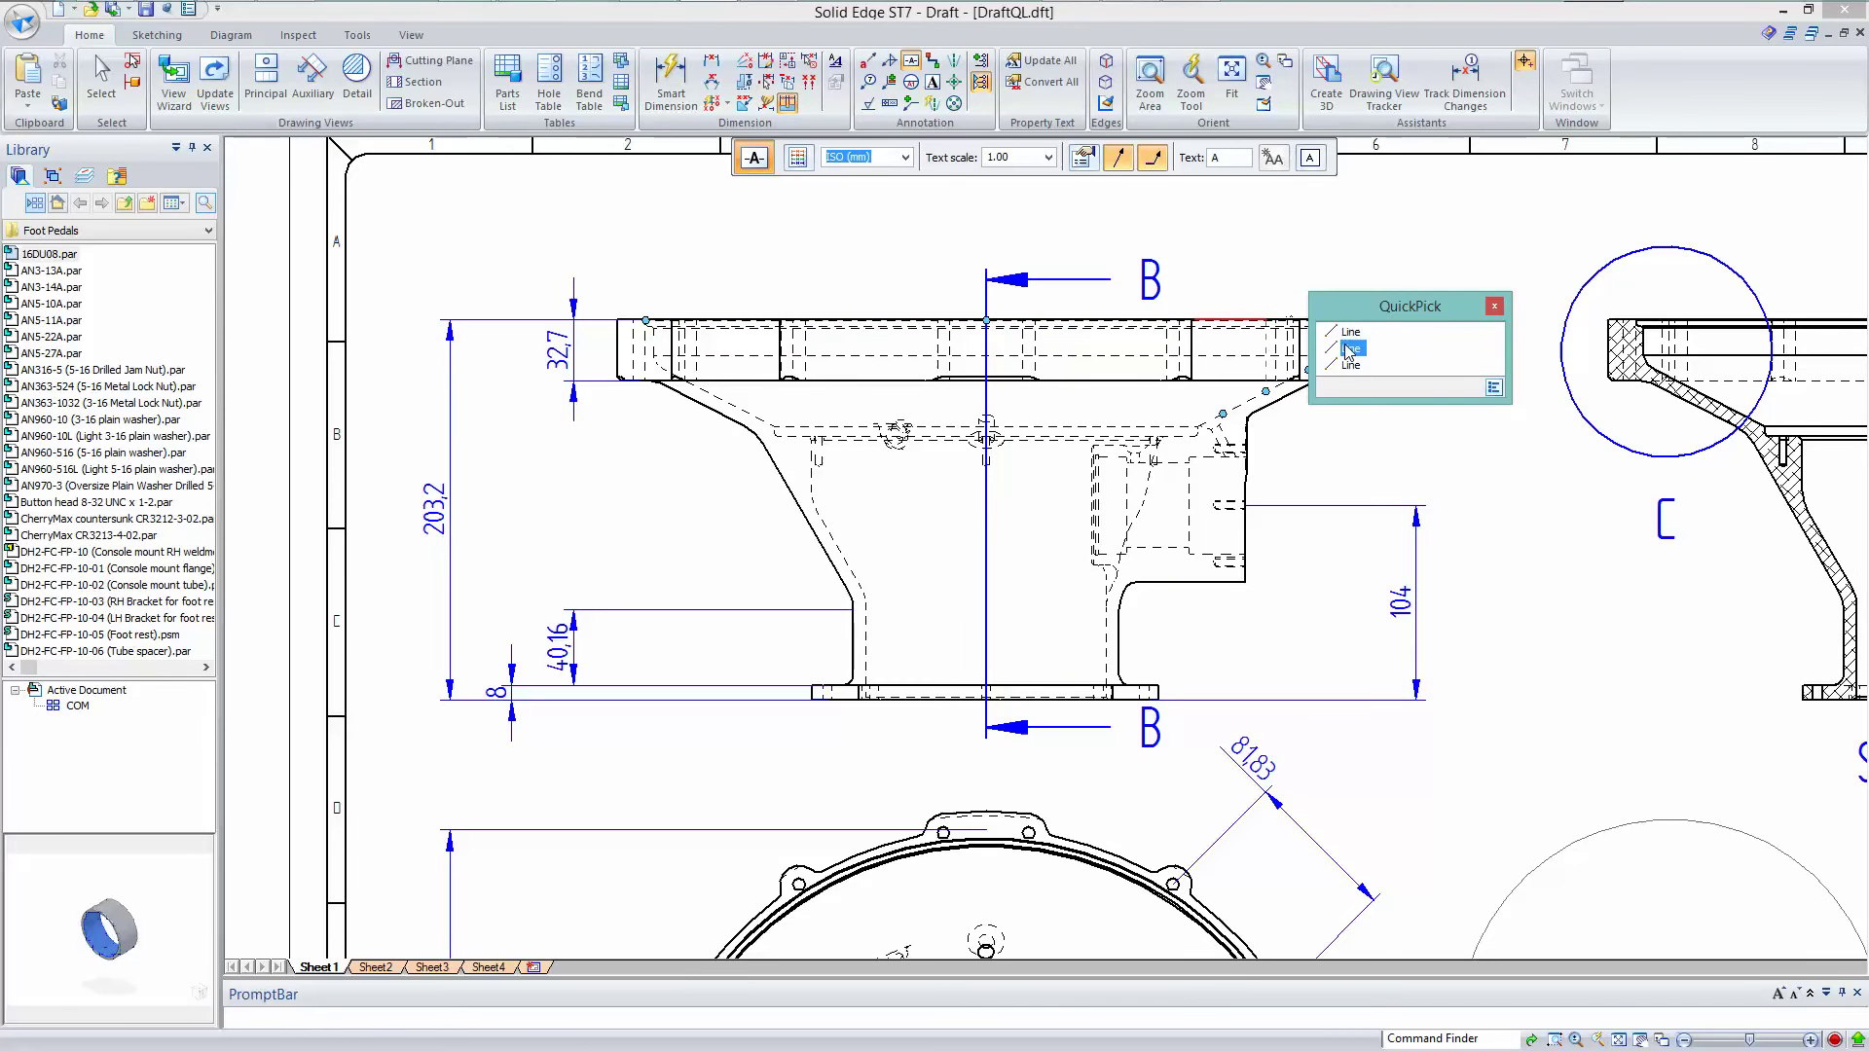
click(1350, 332)
click(1314, 268)
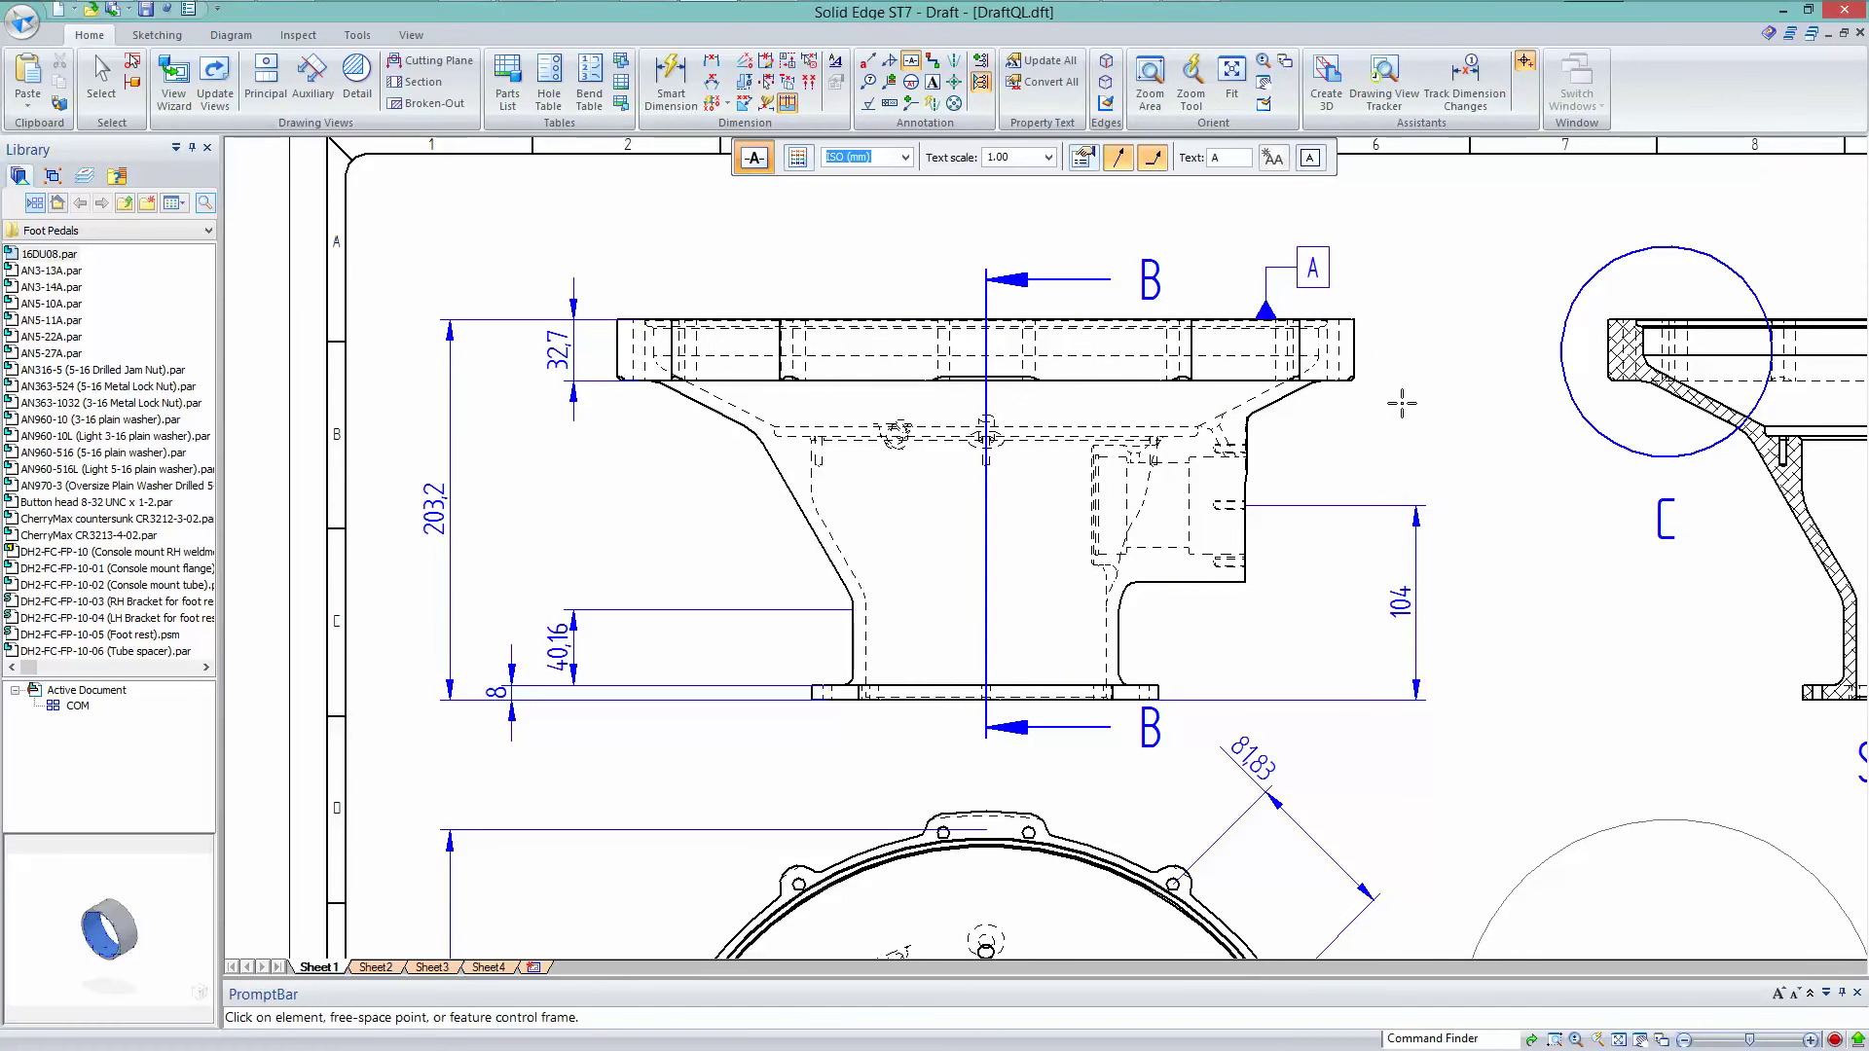
Start a feature control frame with the parallelism symbol and the maximum material condition symbol M in separate compartments.
click(889, 102)
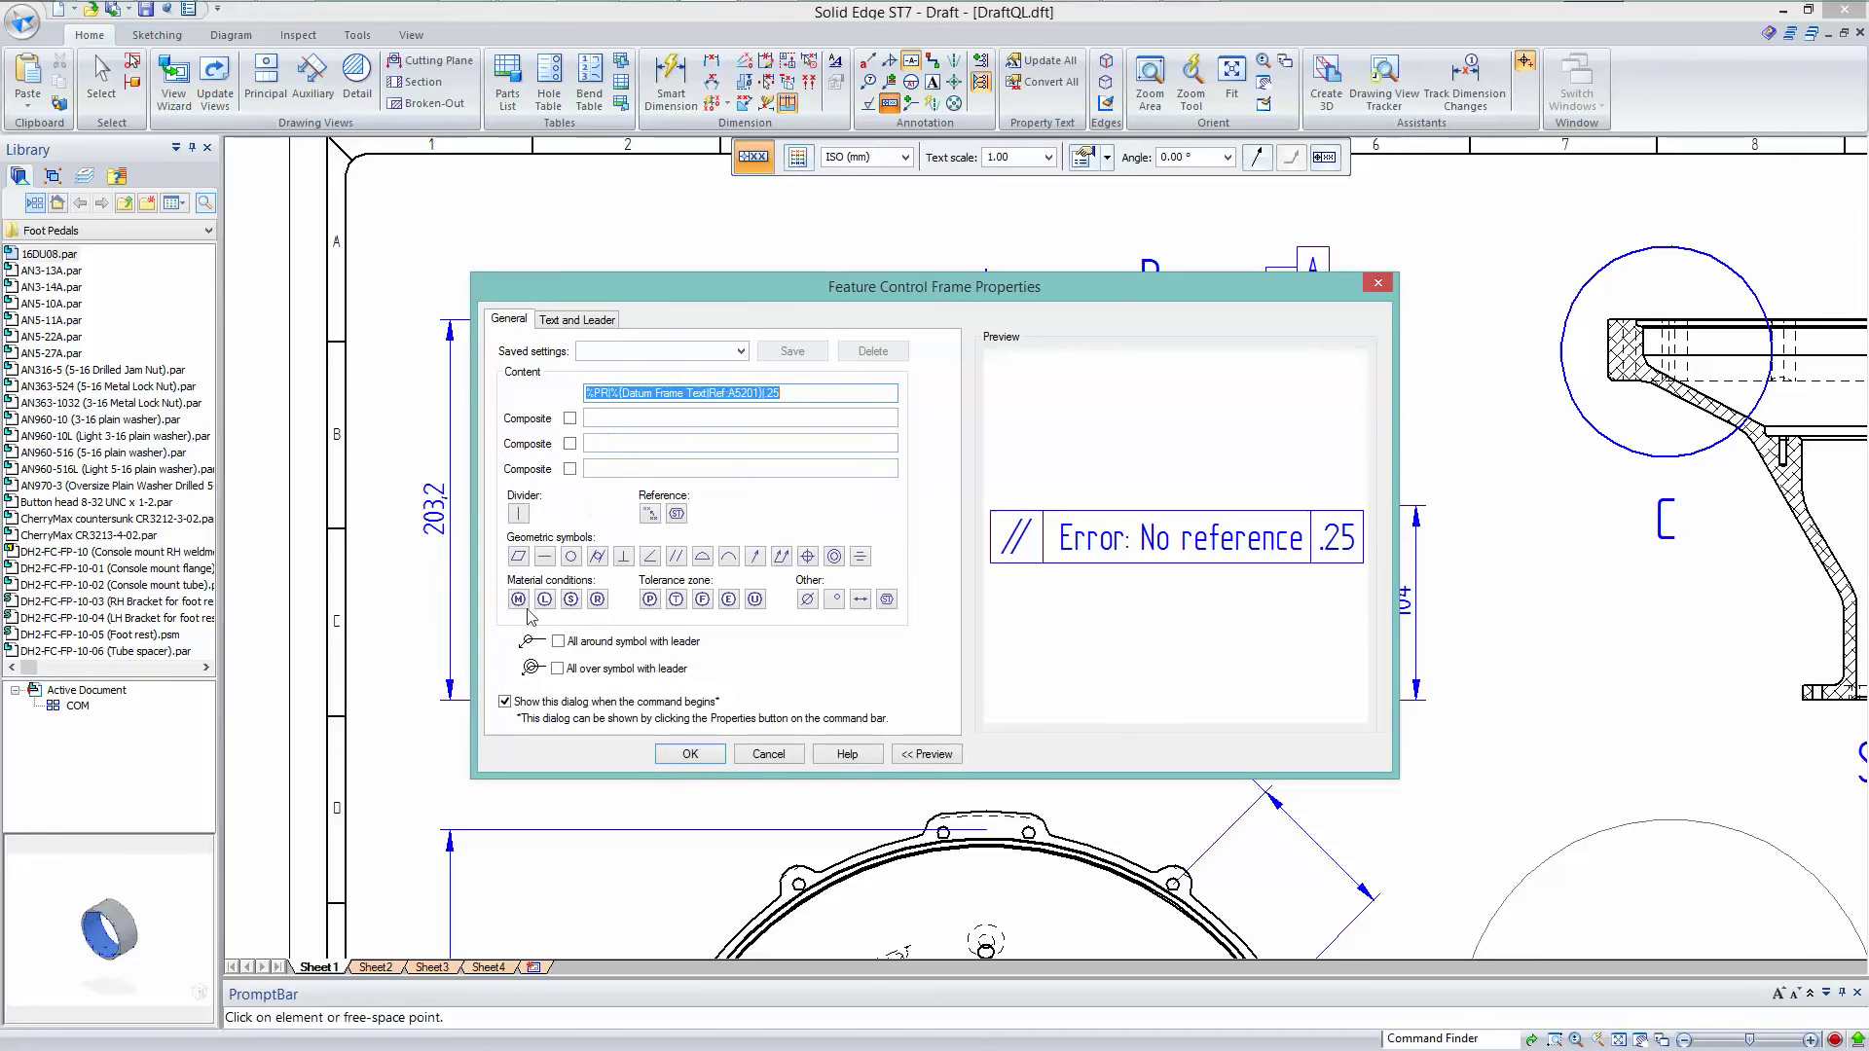
click(689, 557)
click(517, 514)
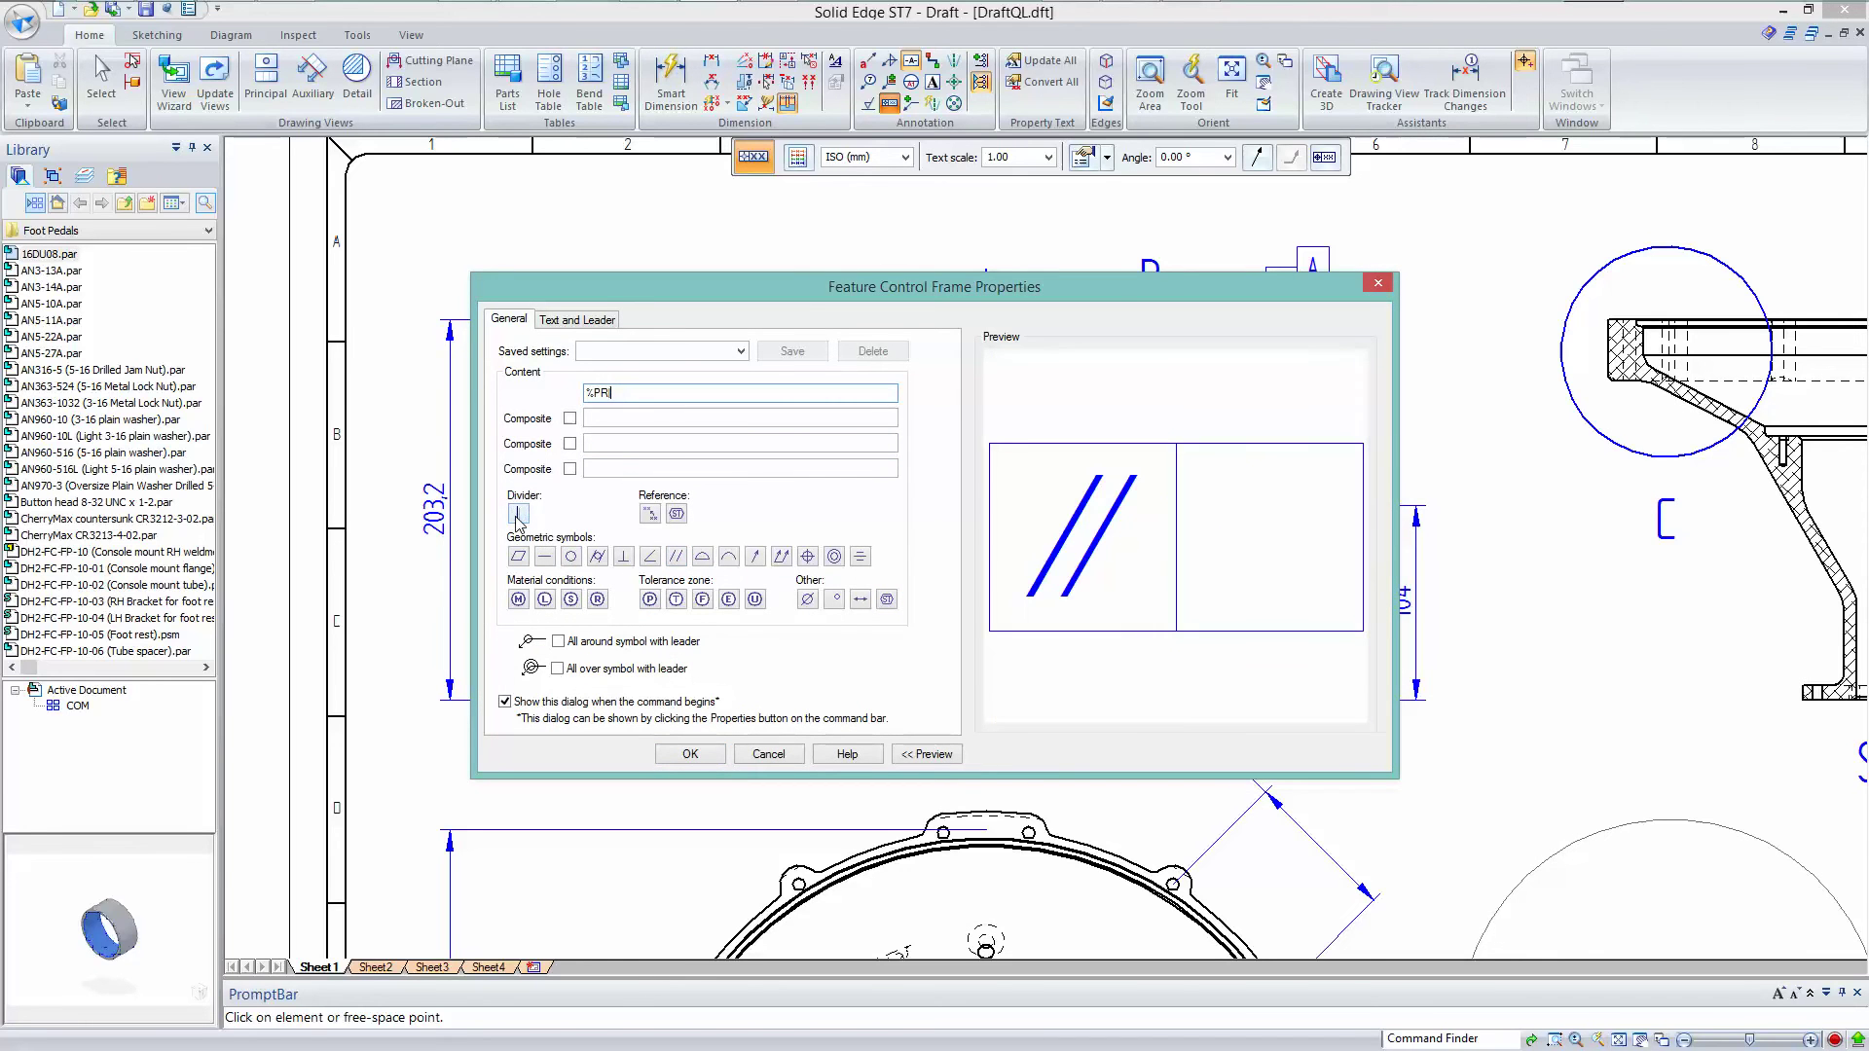
click(518, 599)
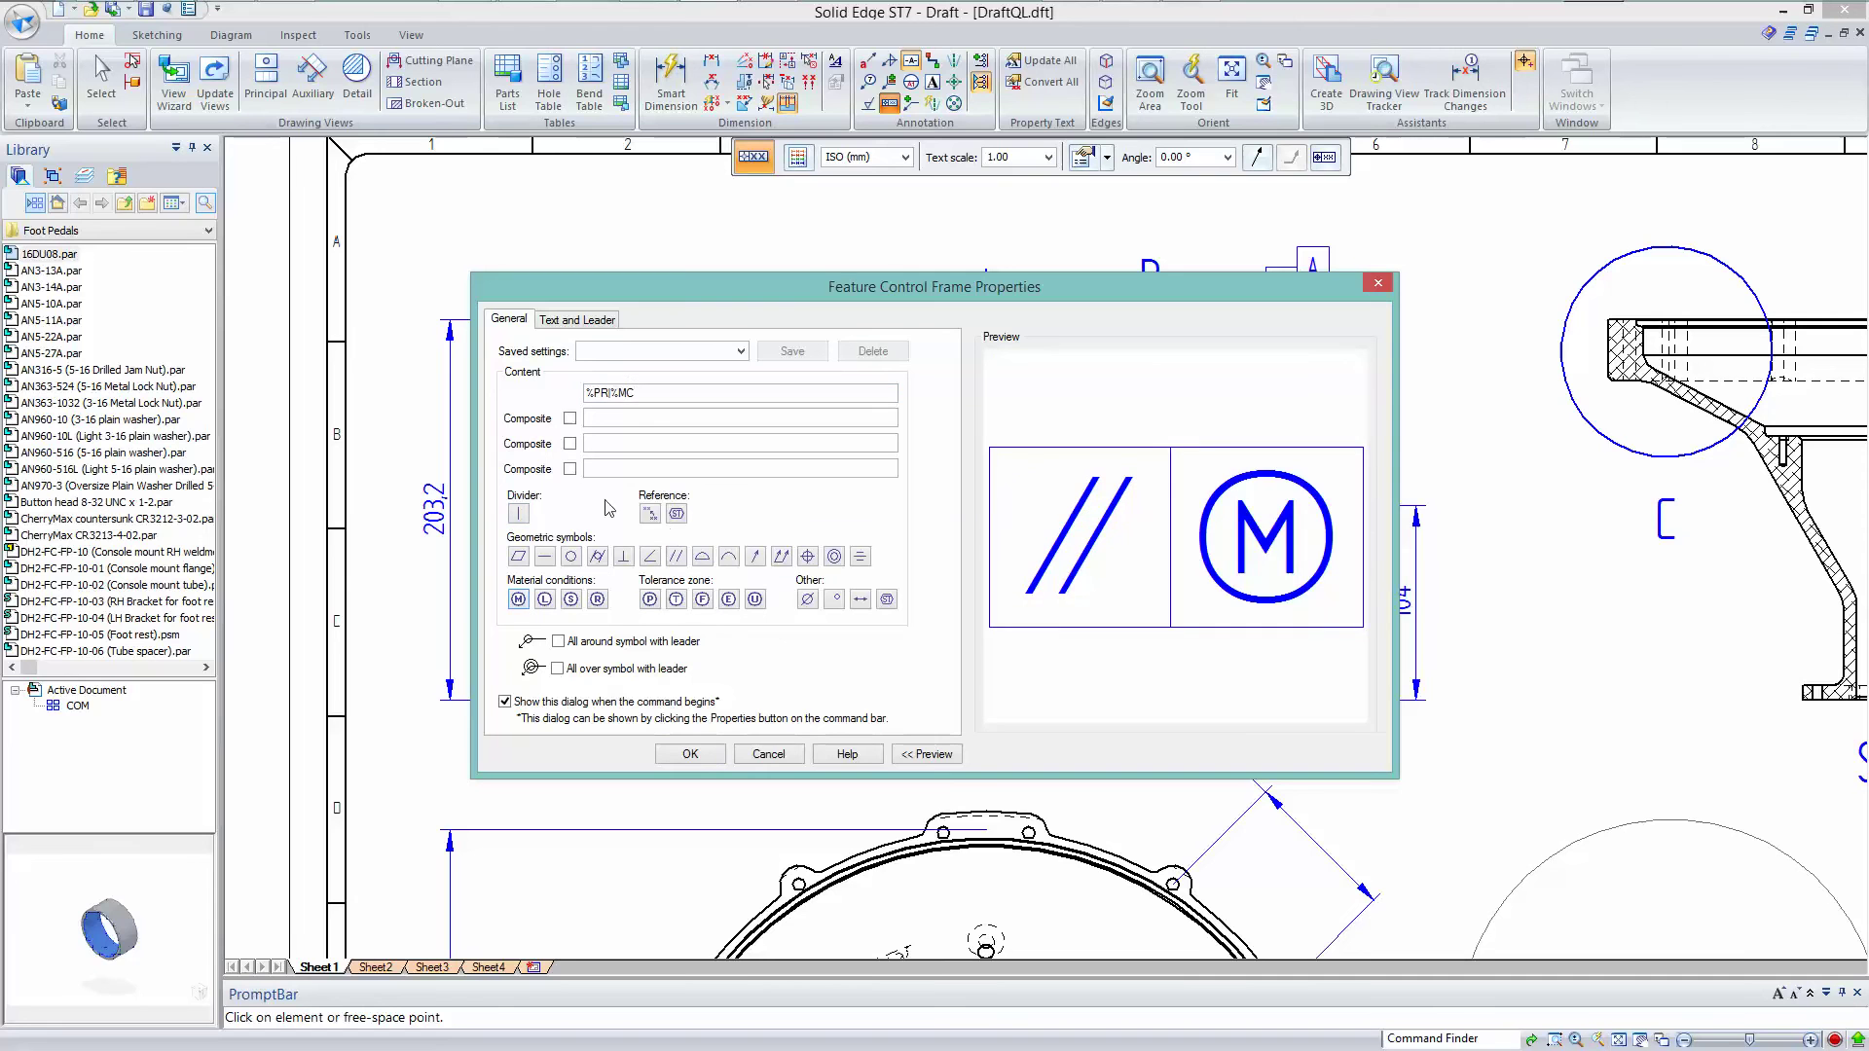
click(518, 514)
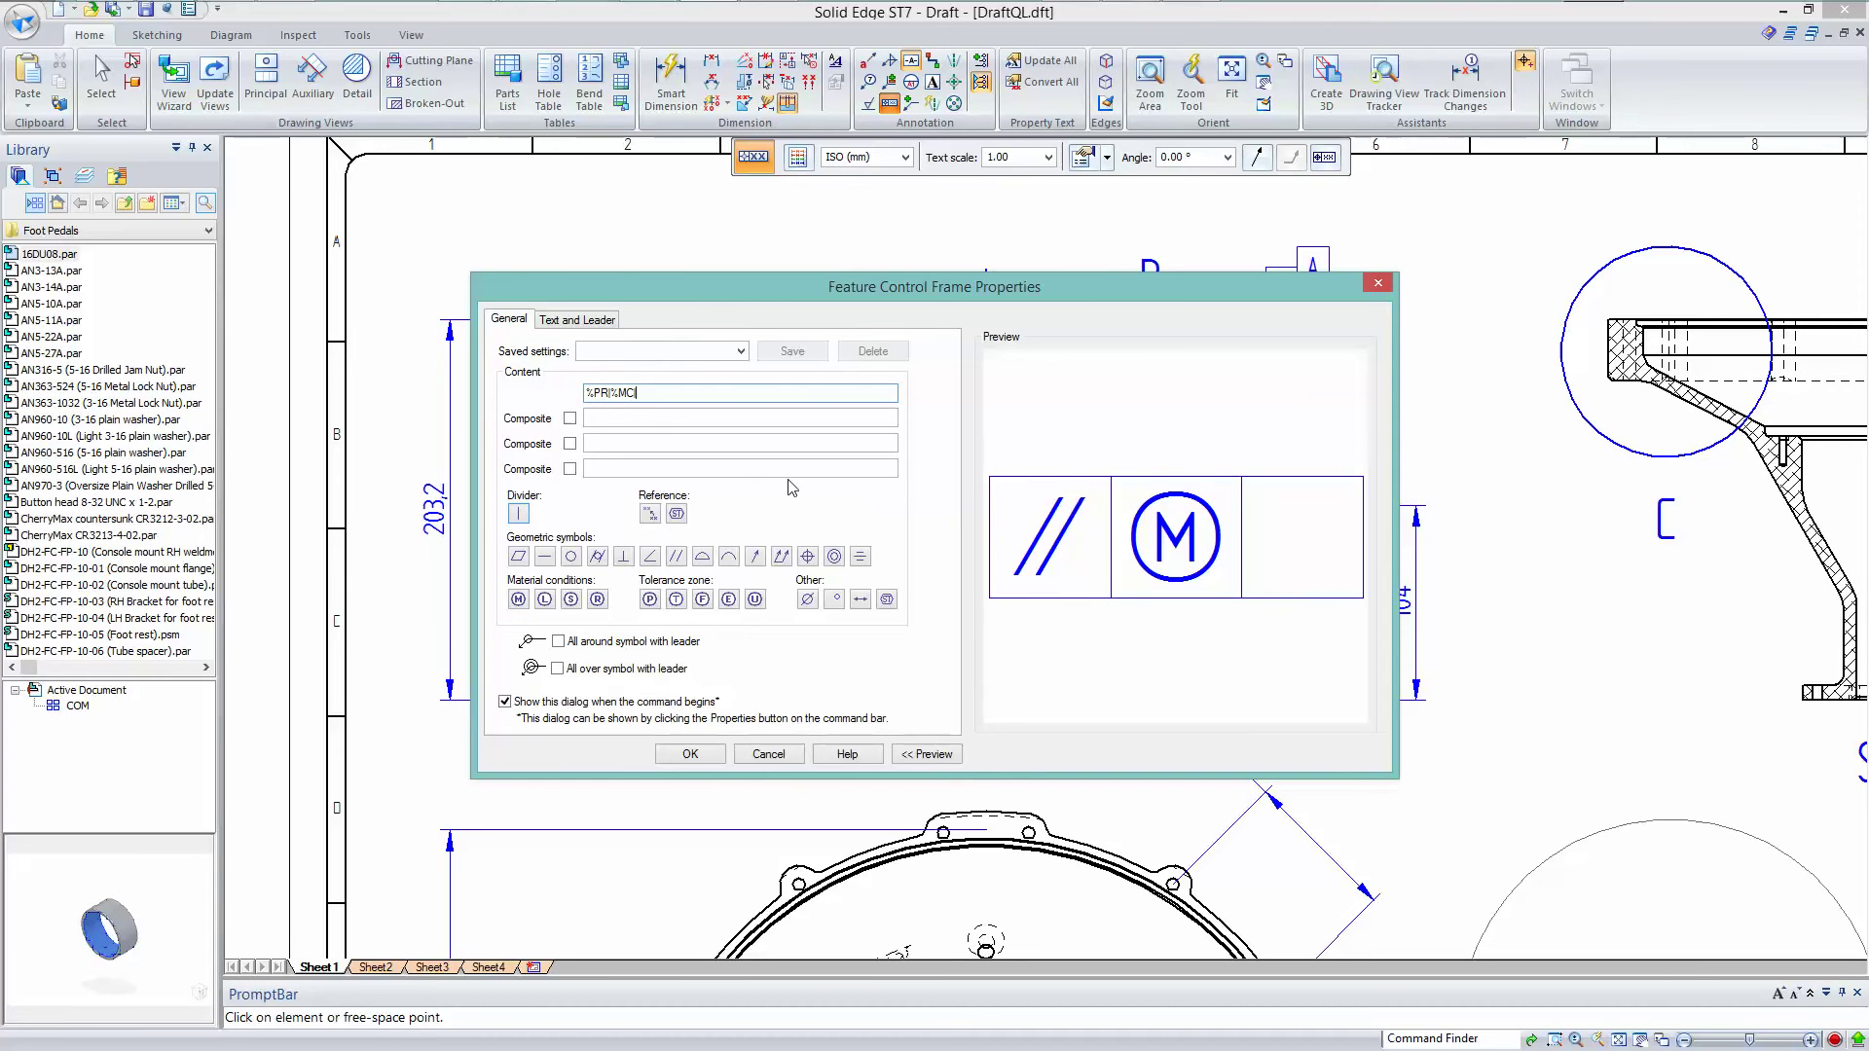
Add a compartment referencing the text of datum frame A and a last compartment with 0.25, and accept the frame content.
click(651, 516)
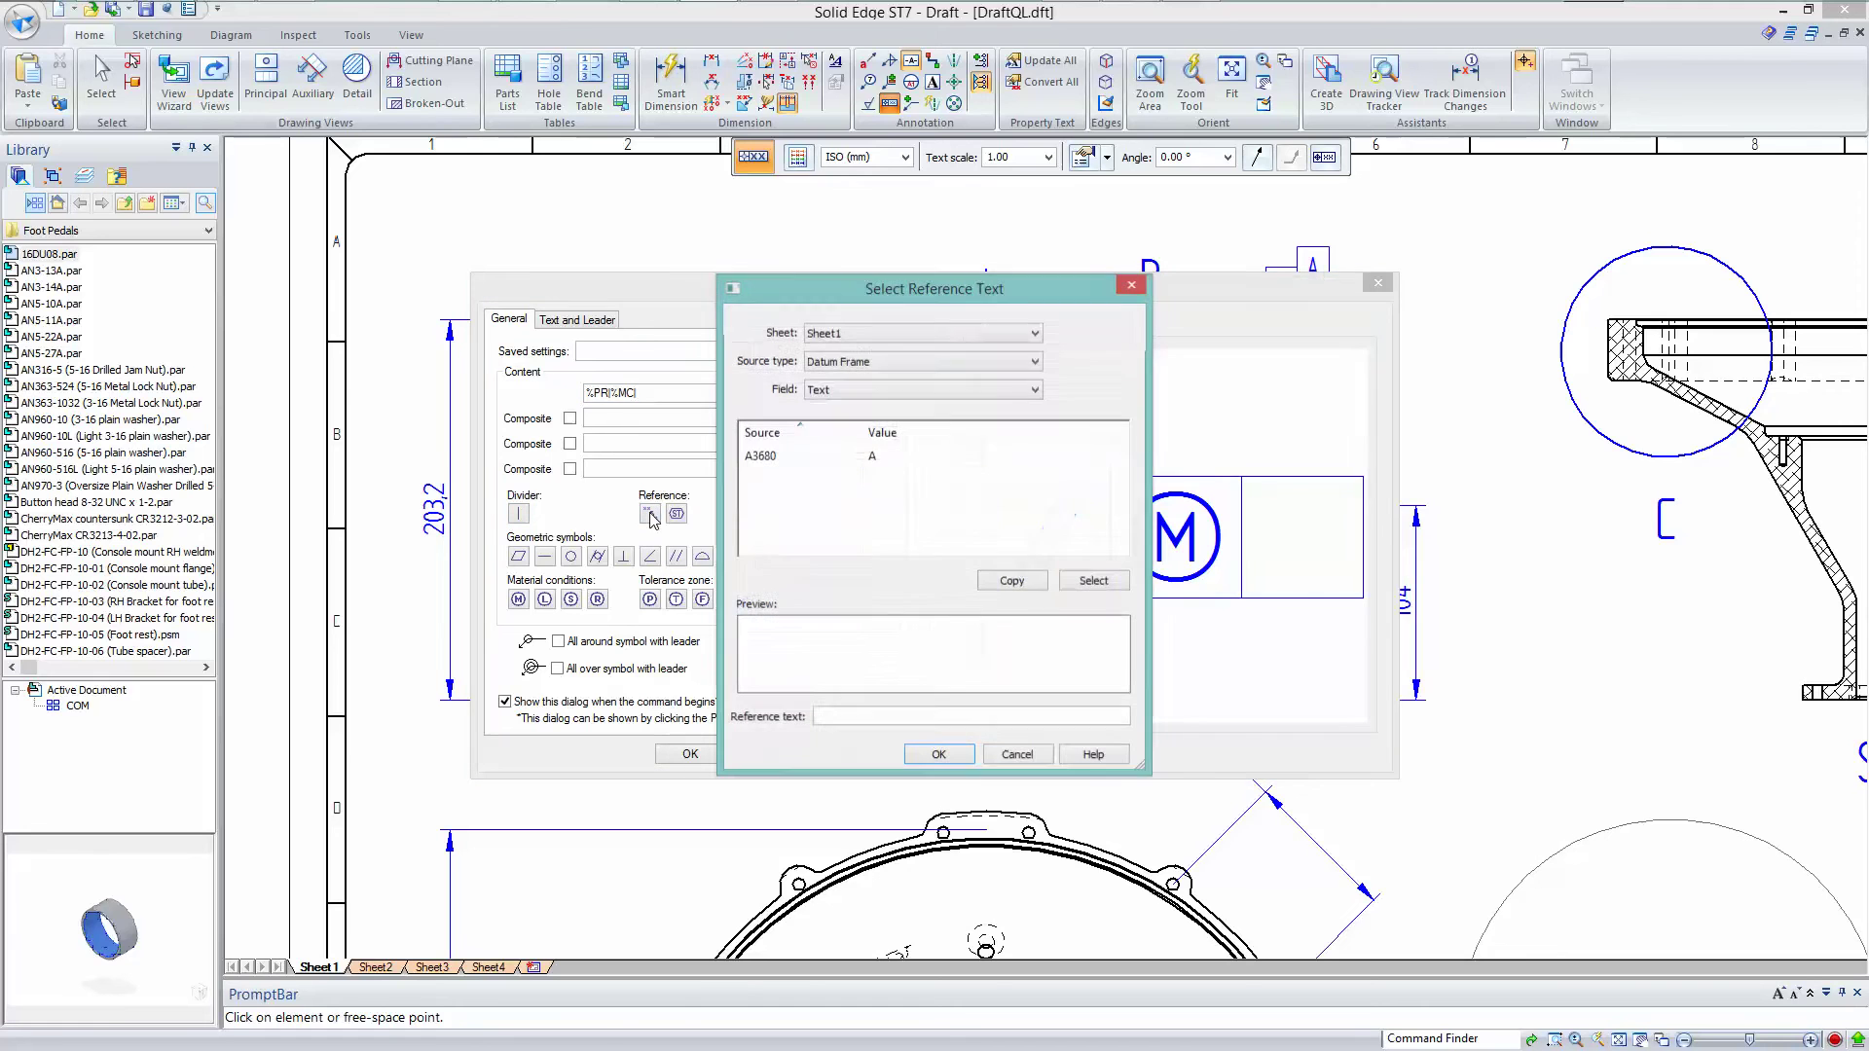
click(779, 458)
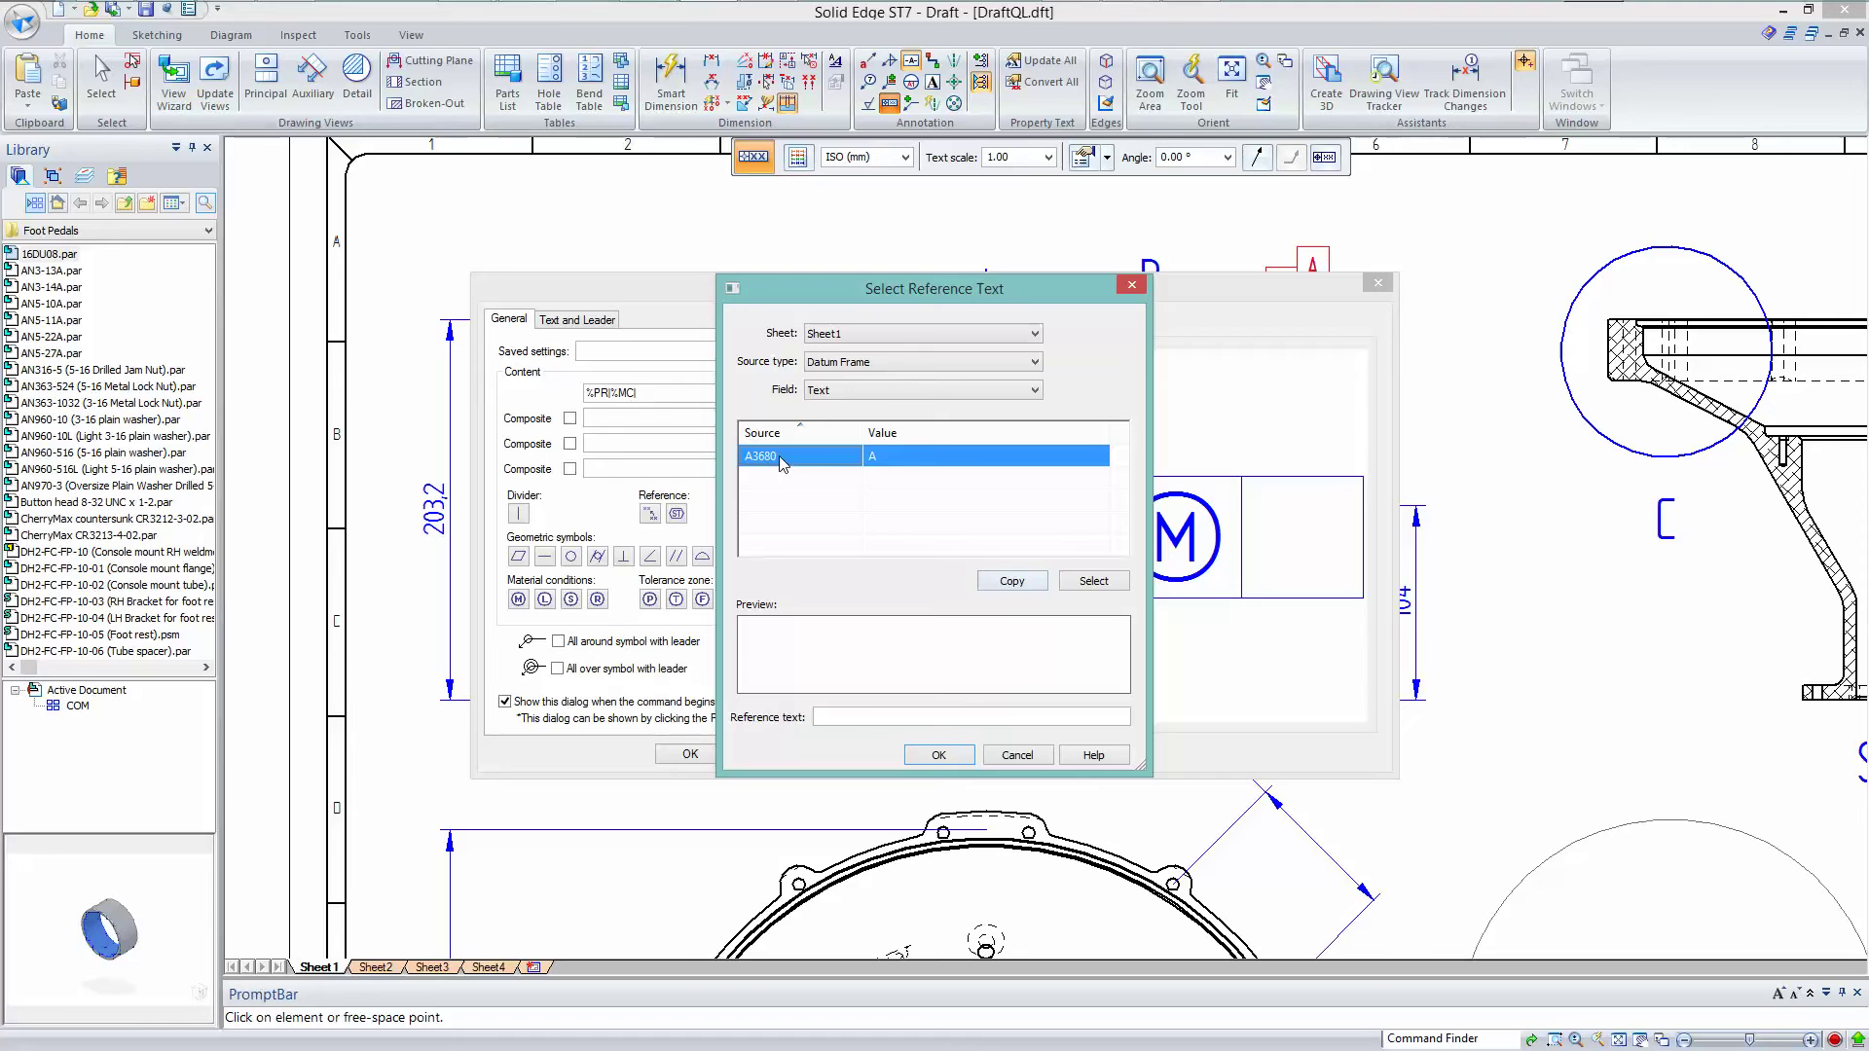
double_click(779, 455)
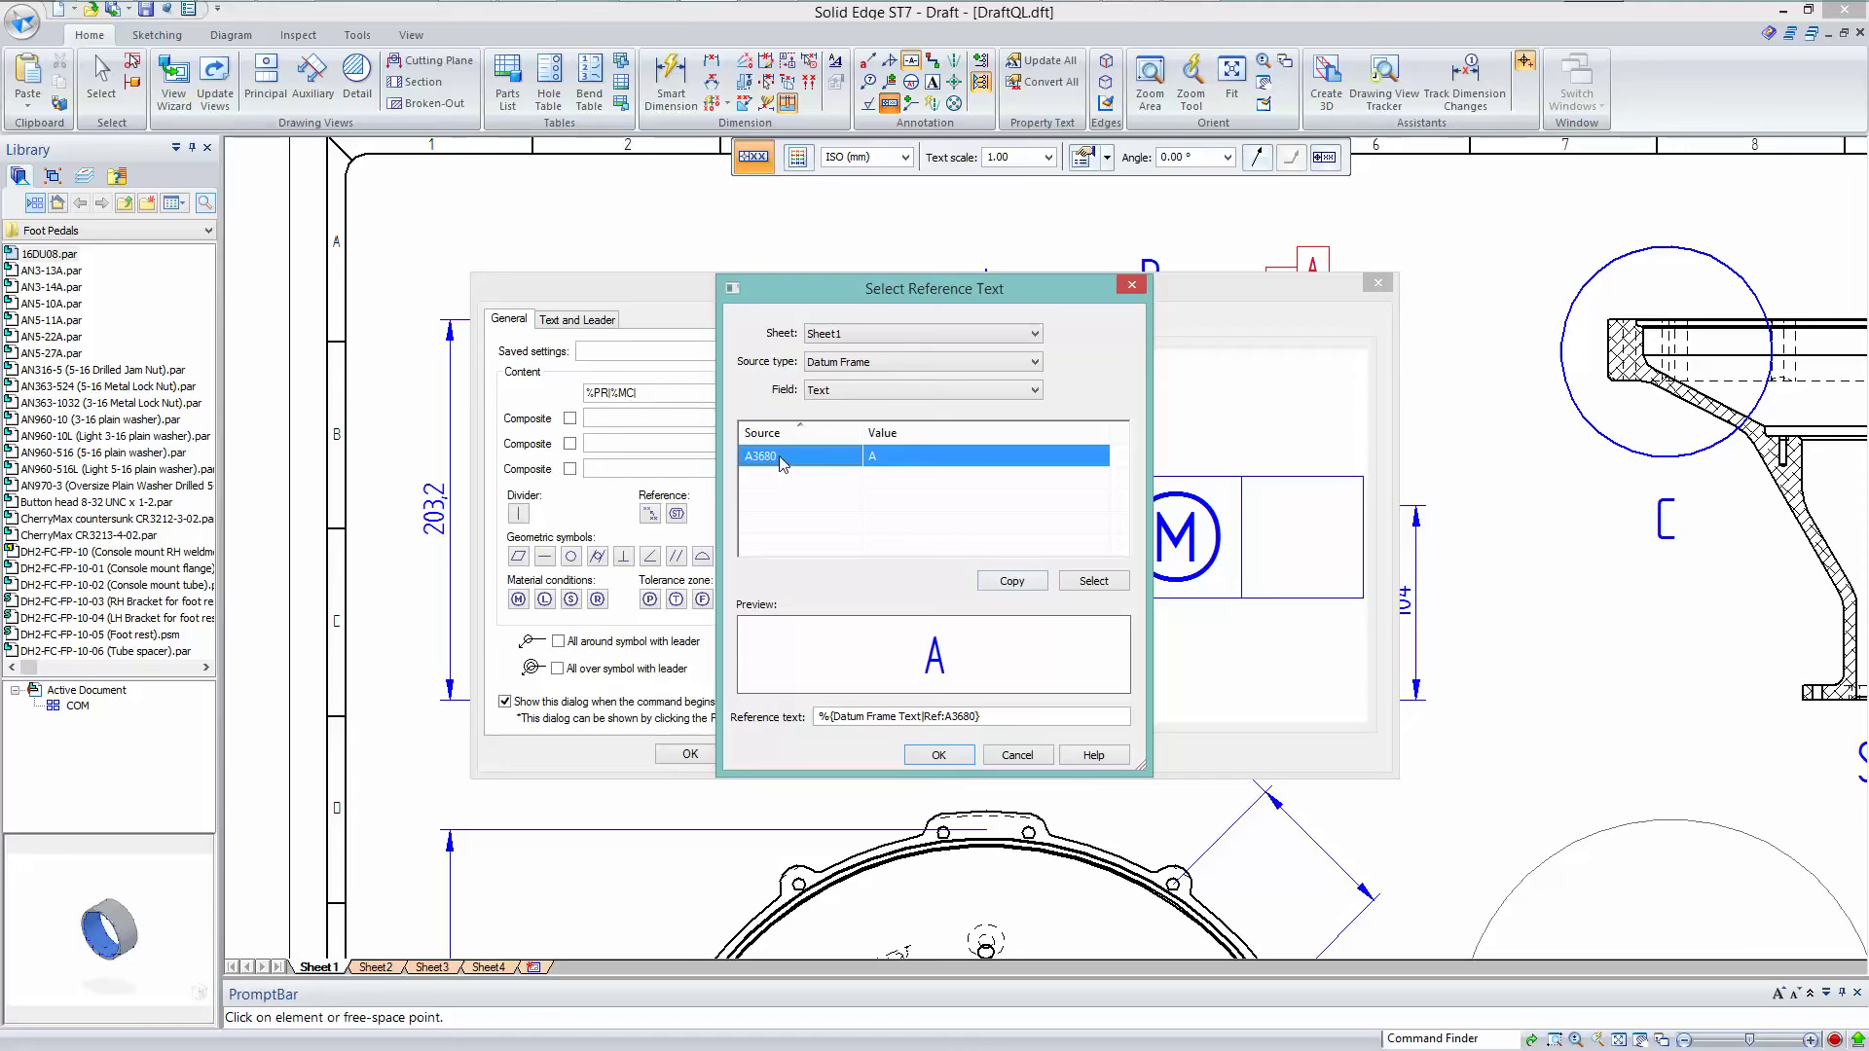
click(939, 755)
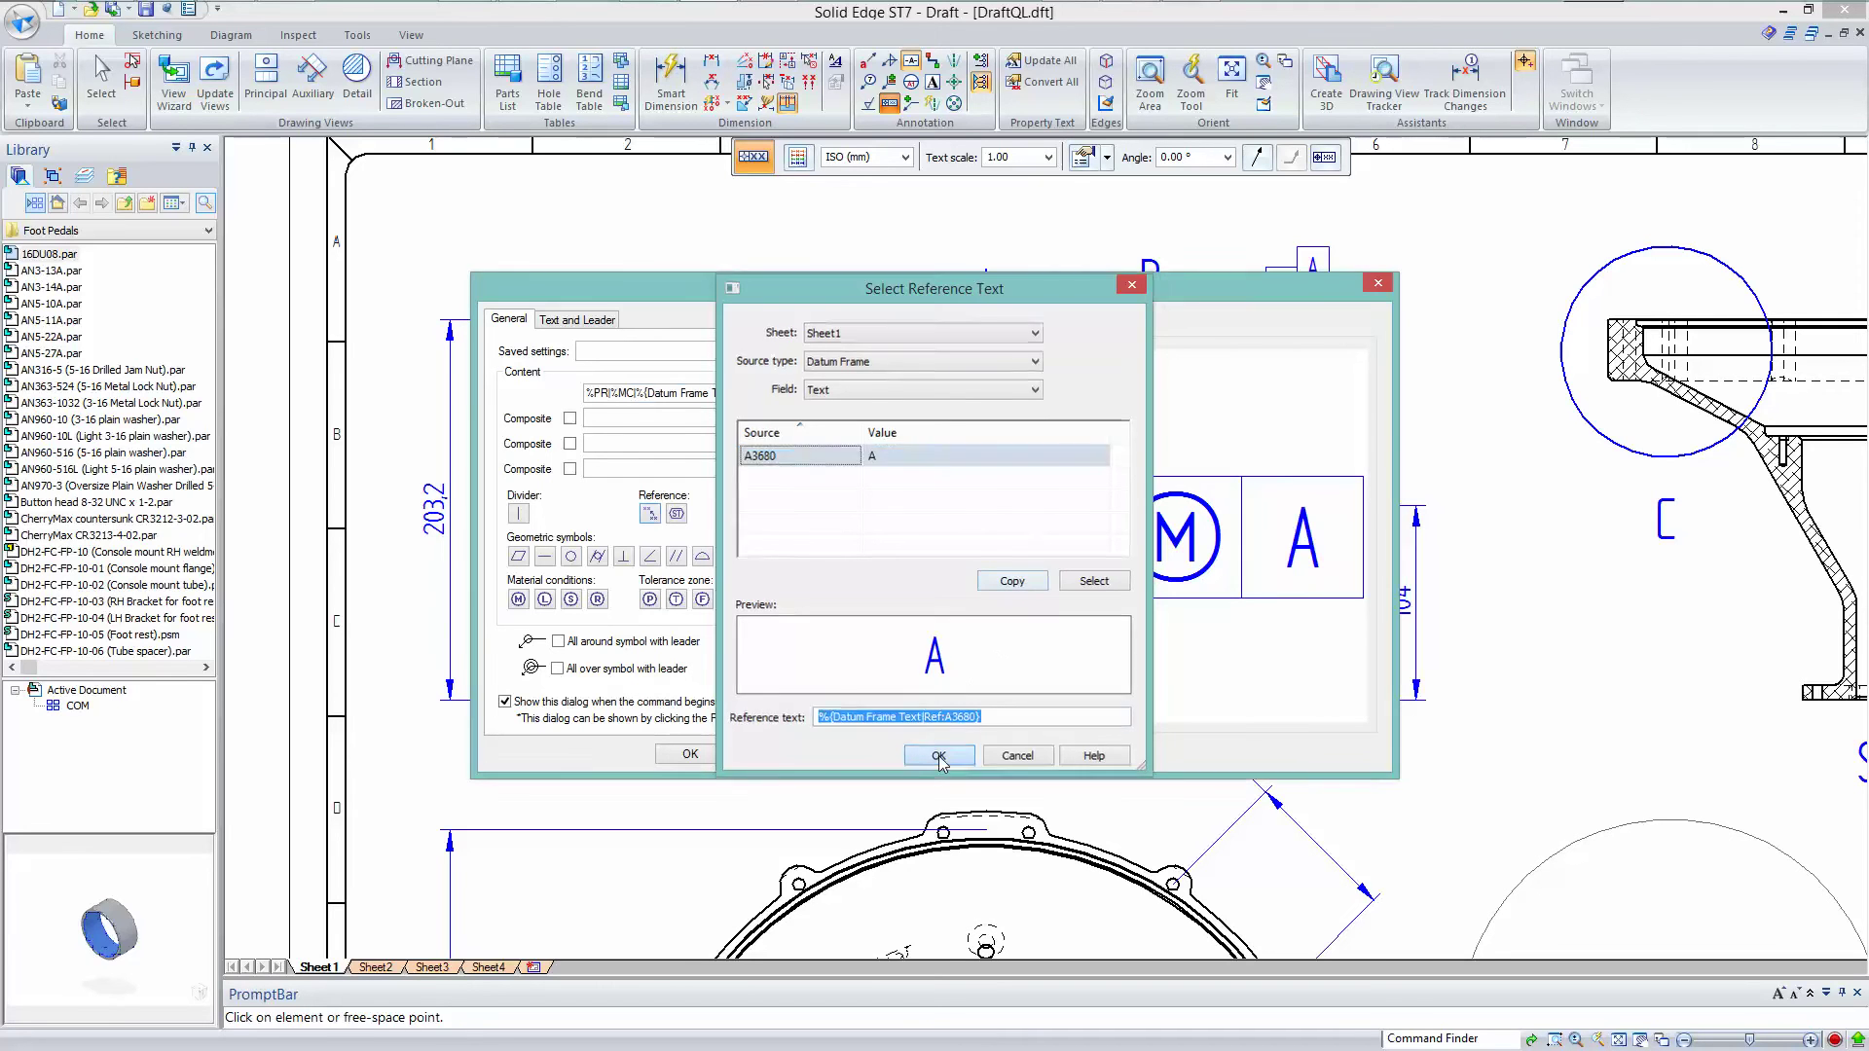
click(518, 514)
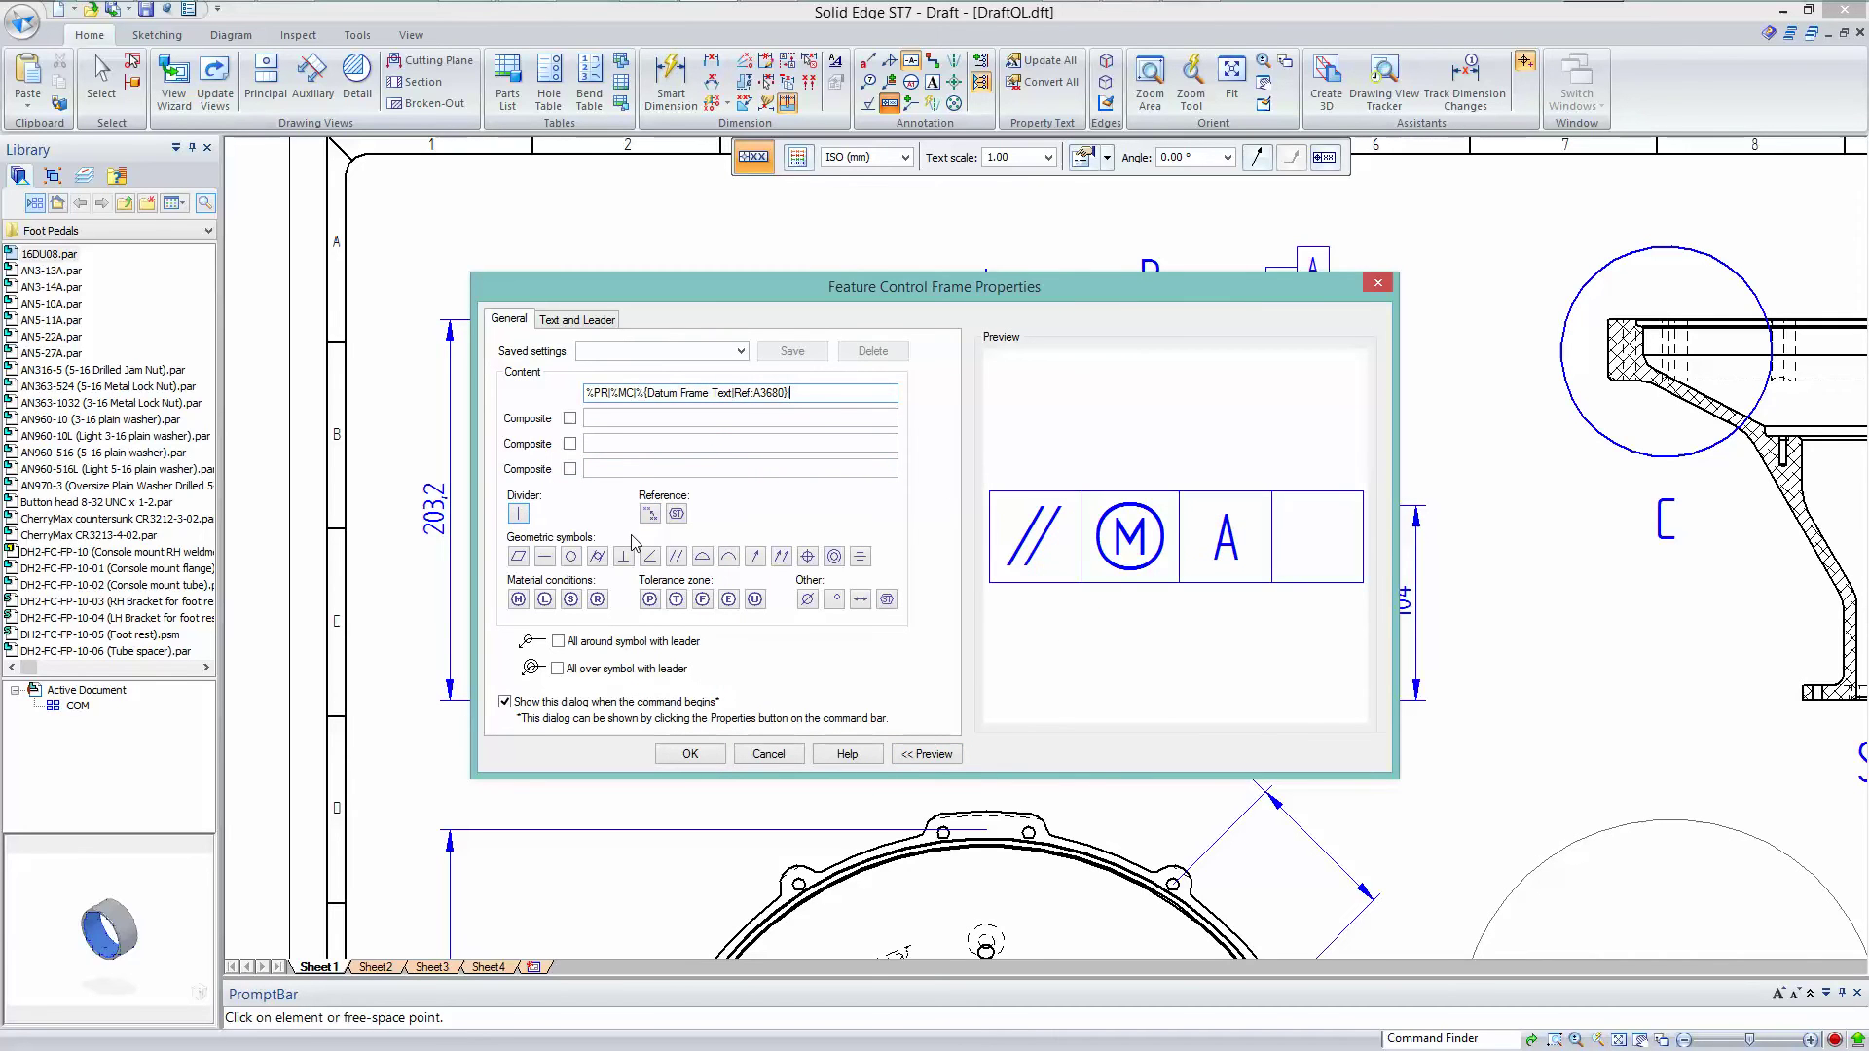
text(0.25)
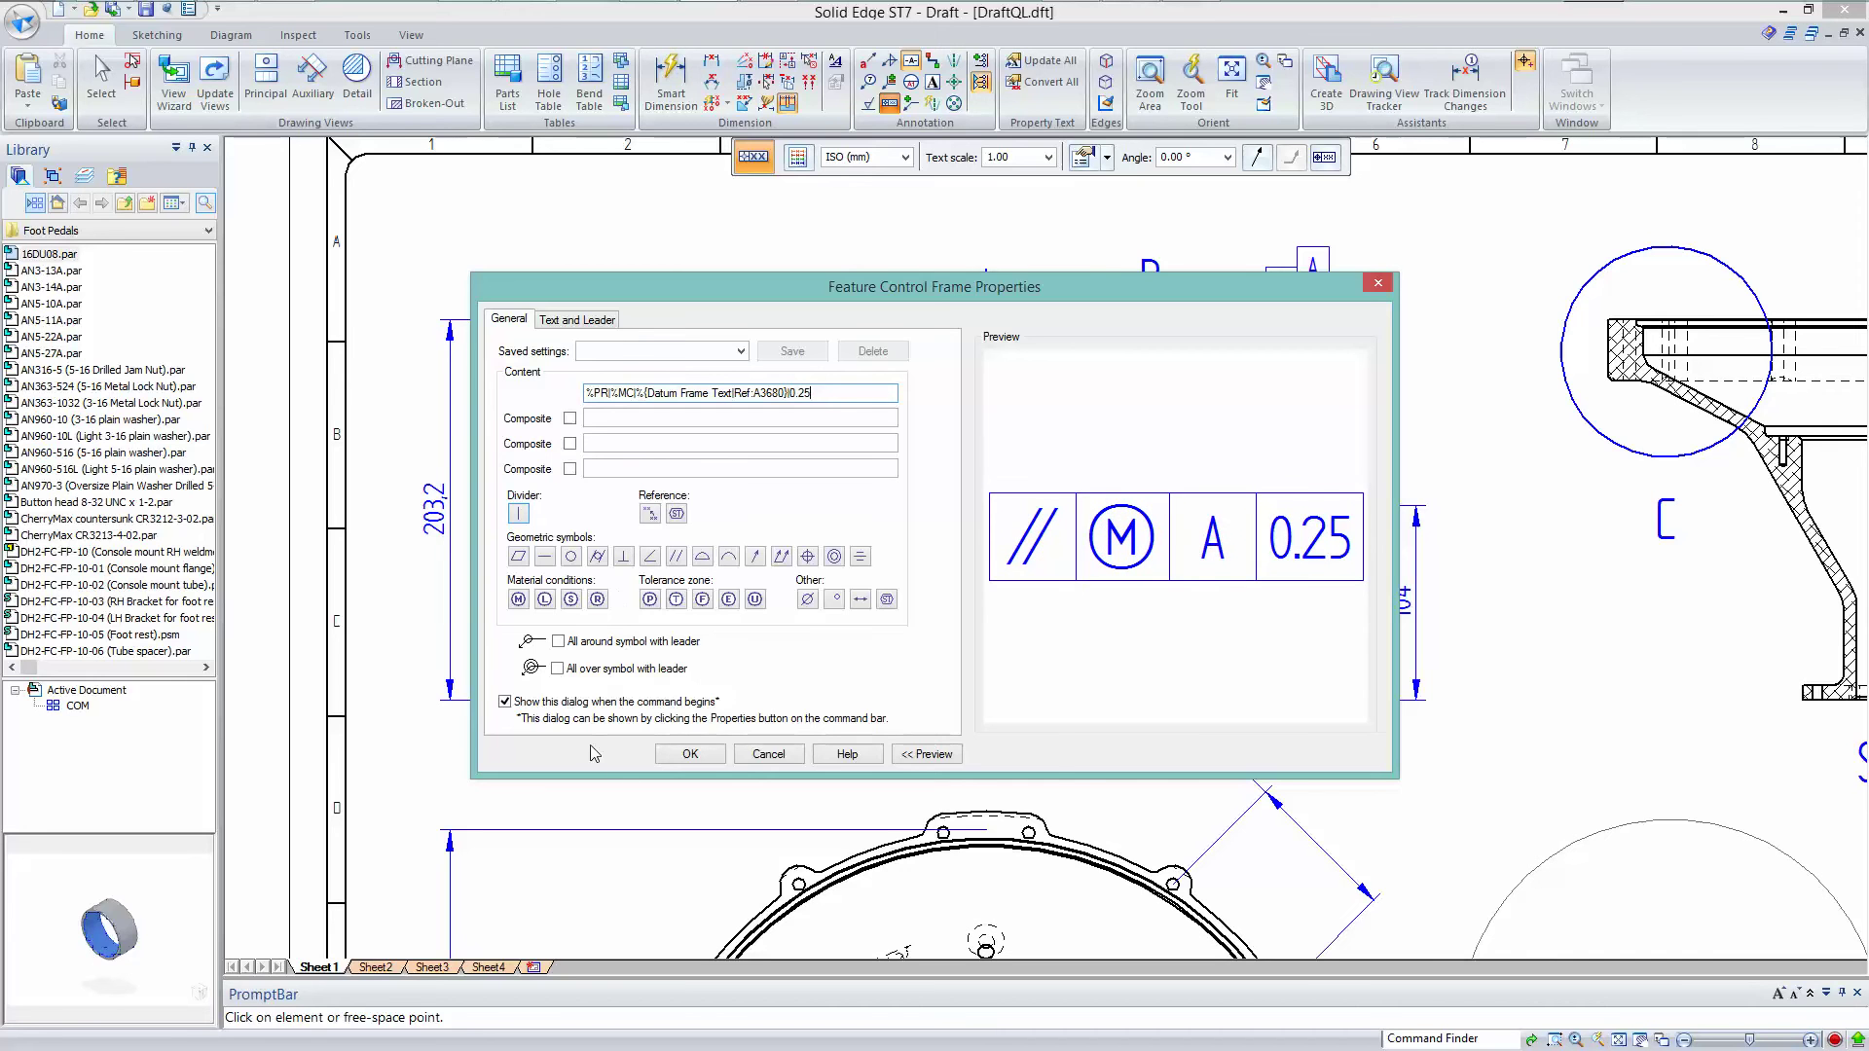
click(713, 751)
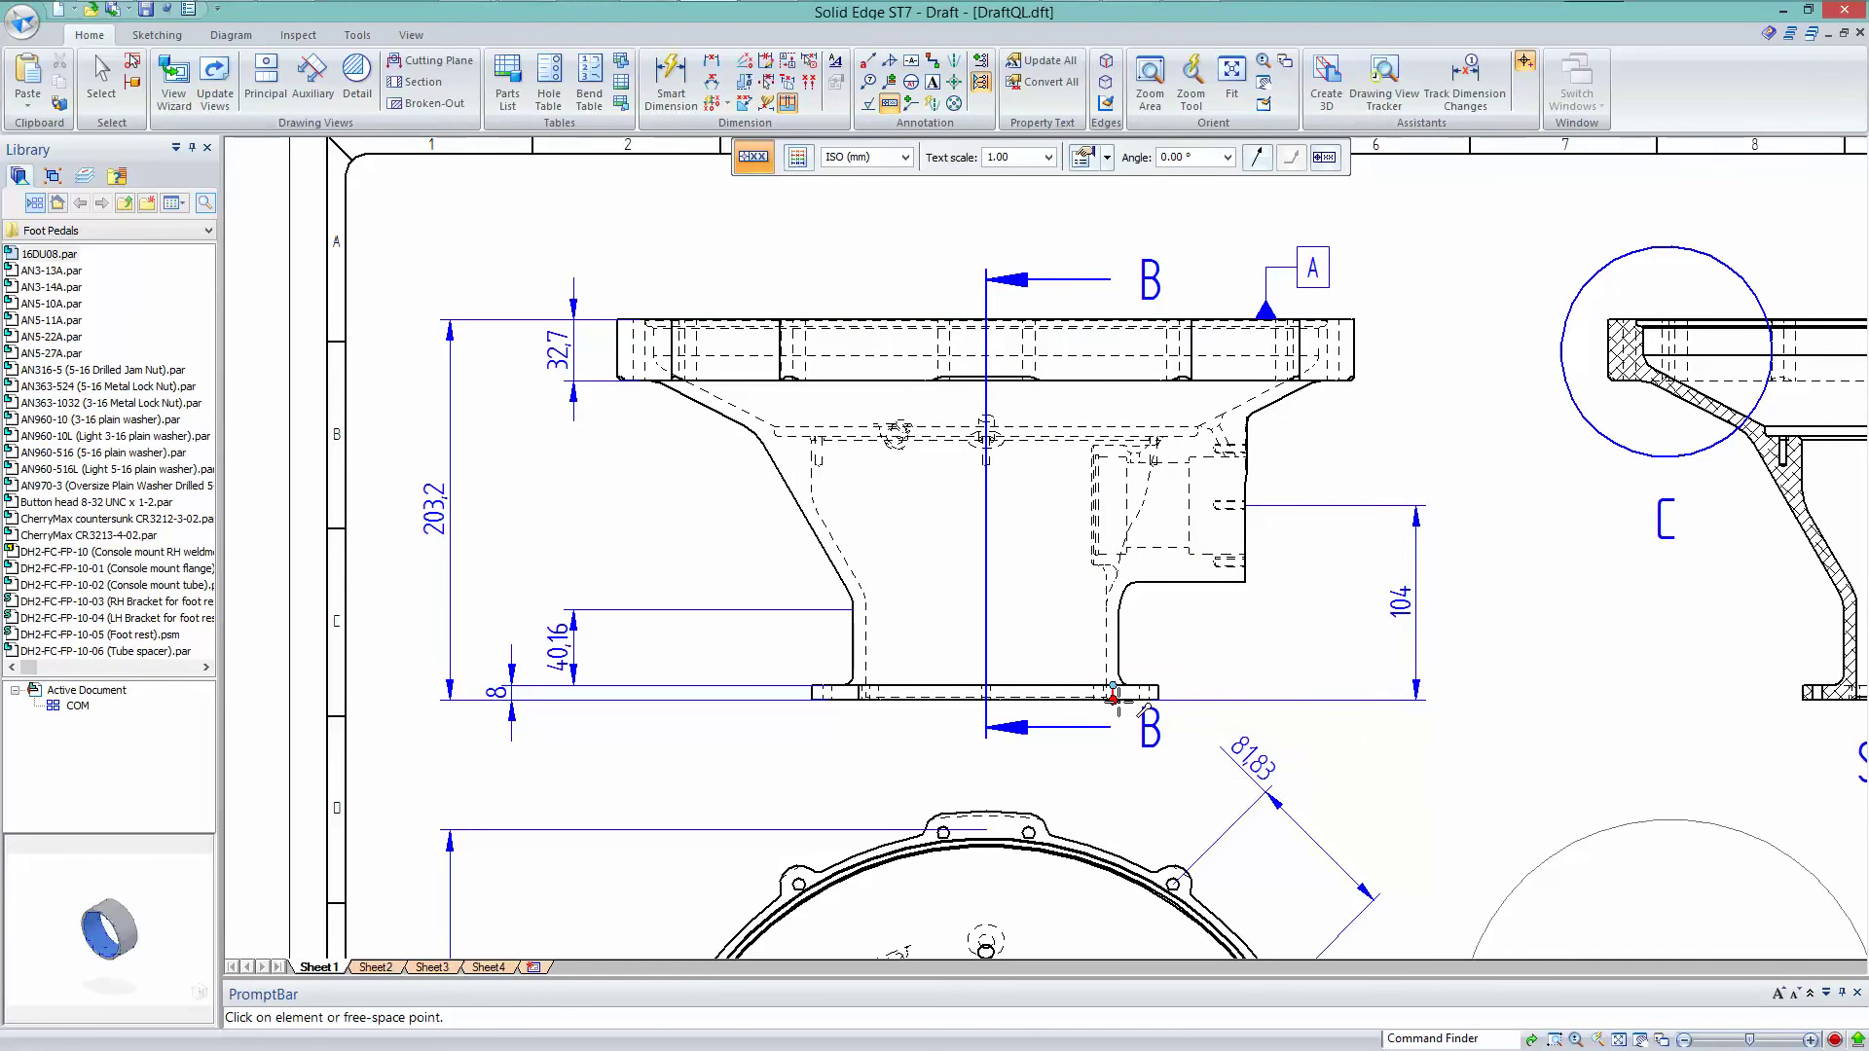
Place the feature control frame on the bottom flange edge of the front view, just under the 104 dimension.
right_click(1115, 701)
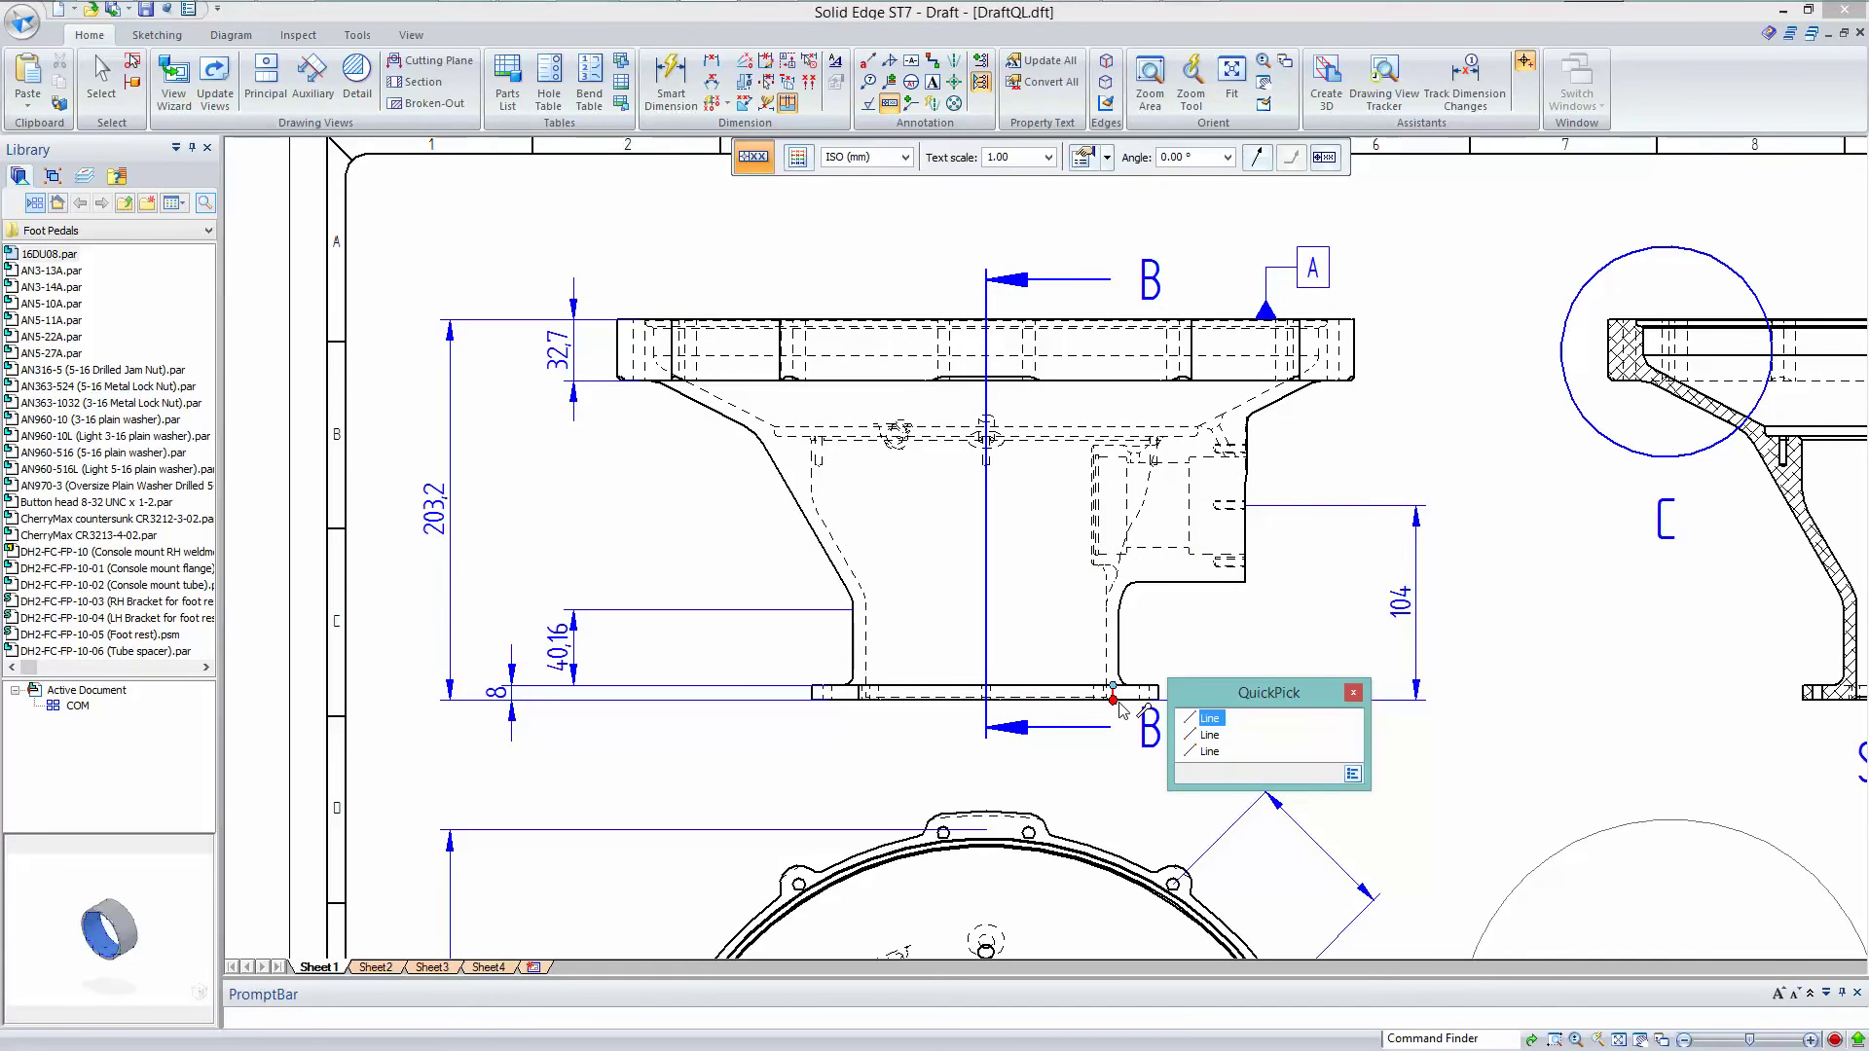
click(1208, 737)
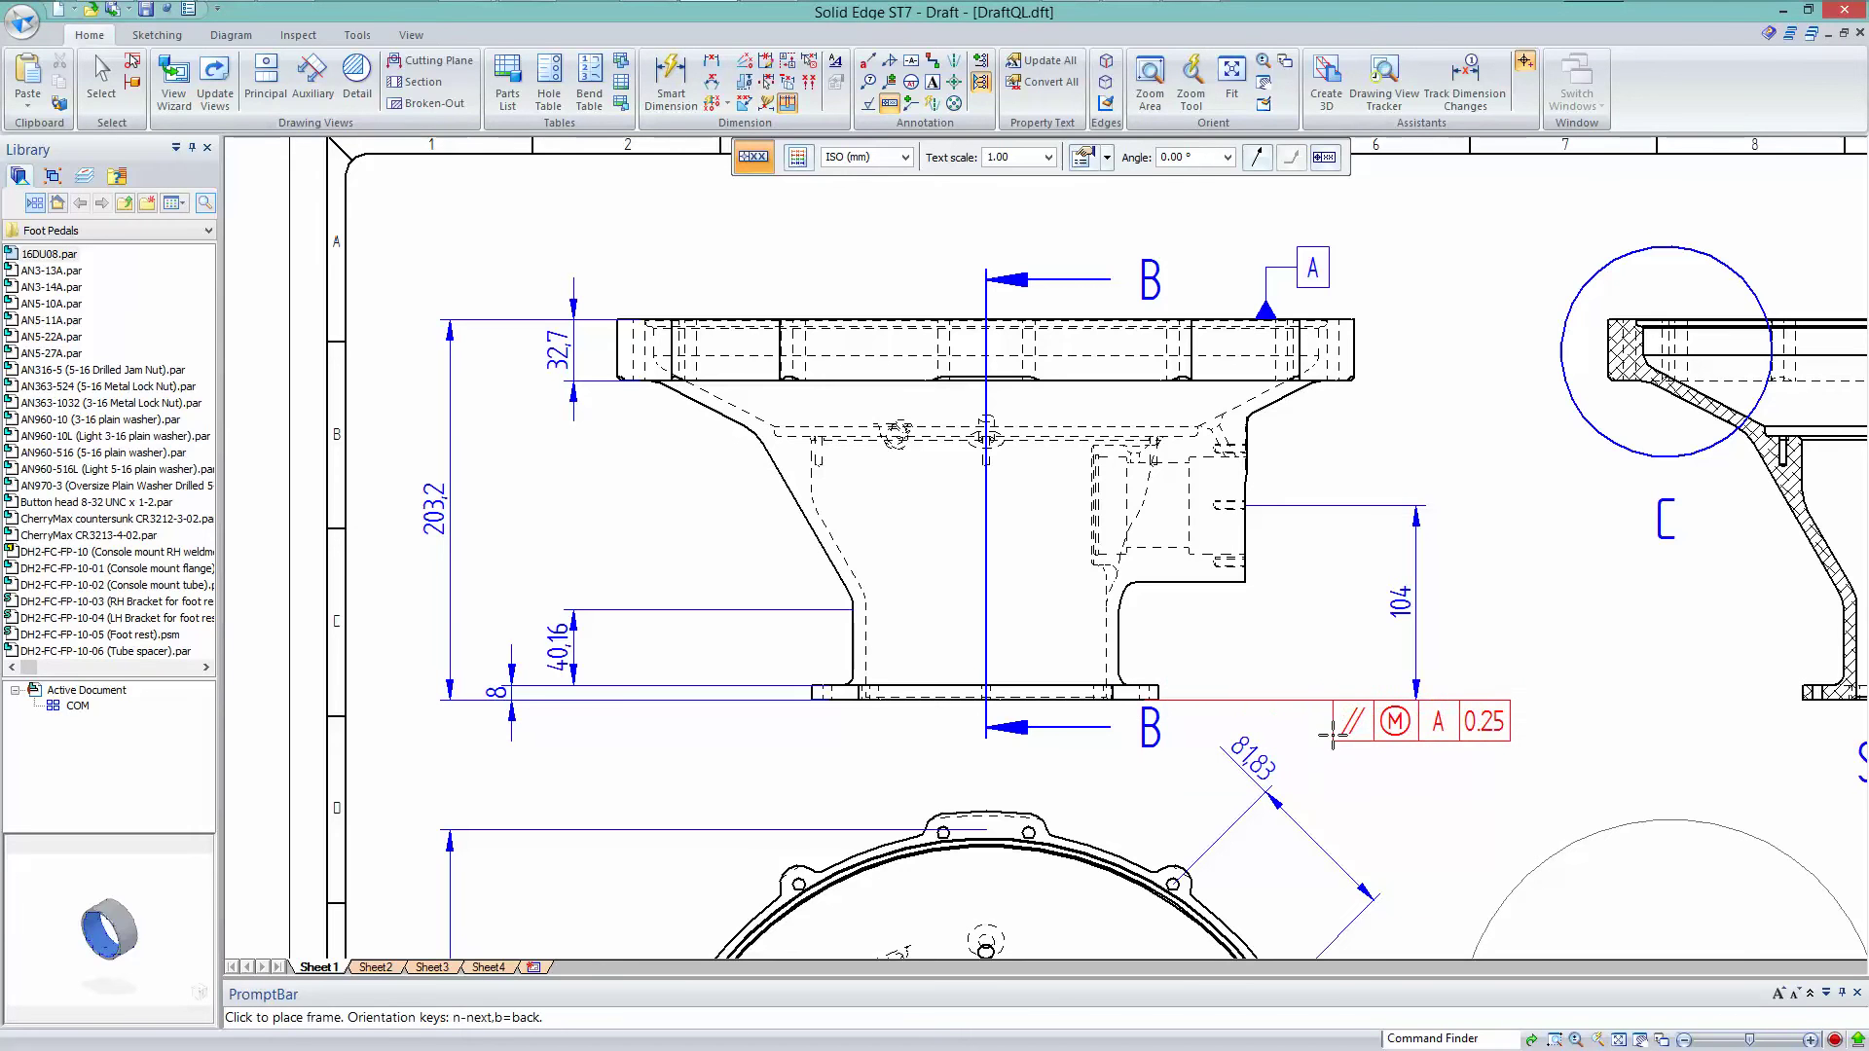
click(1341, 730)
key(Escape)
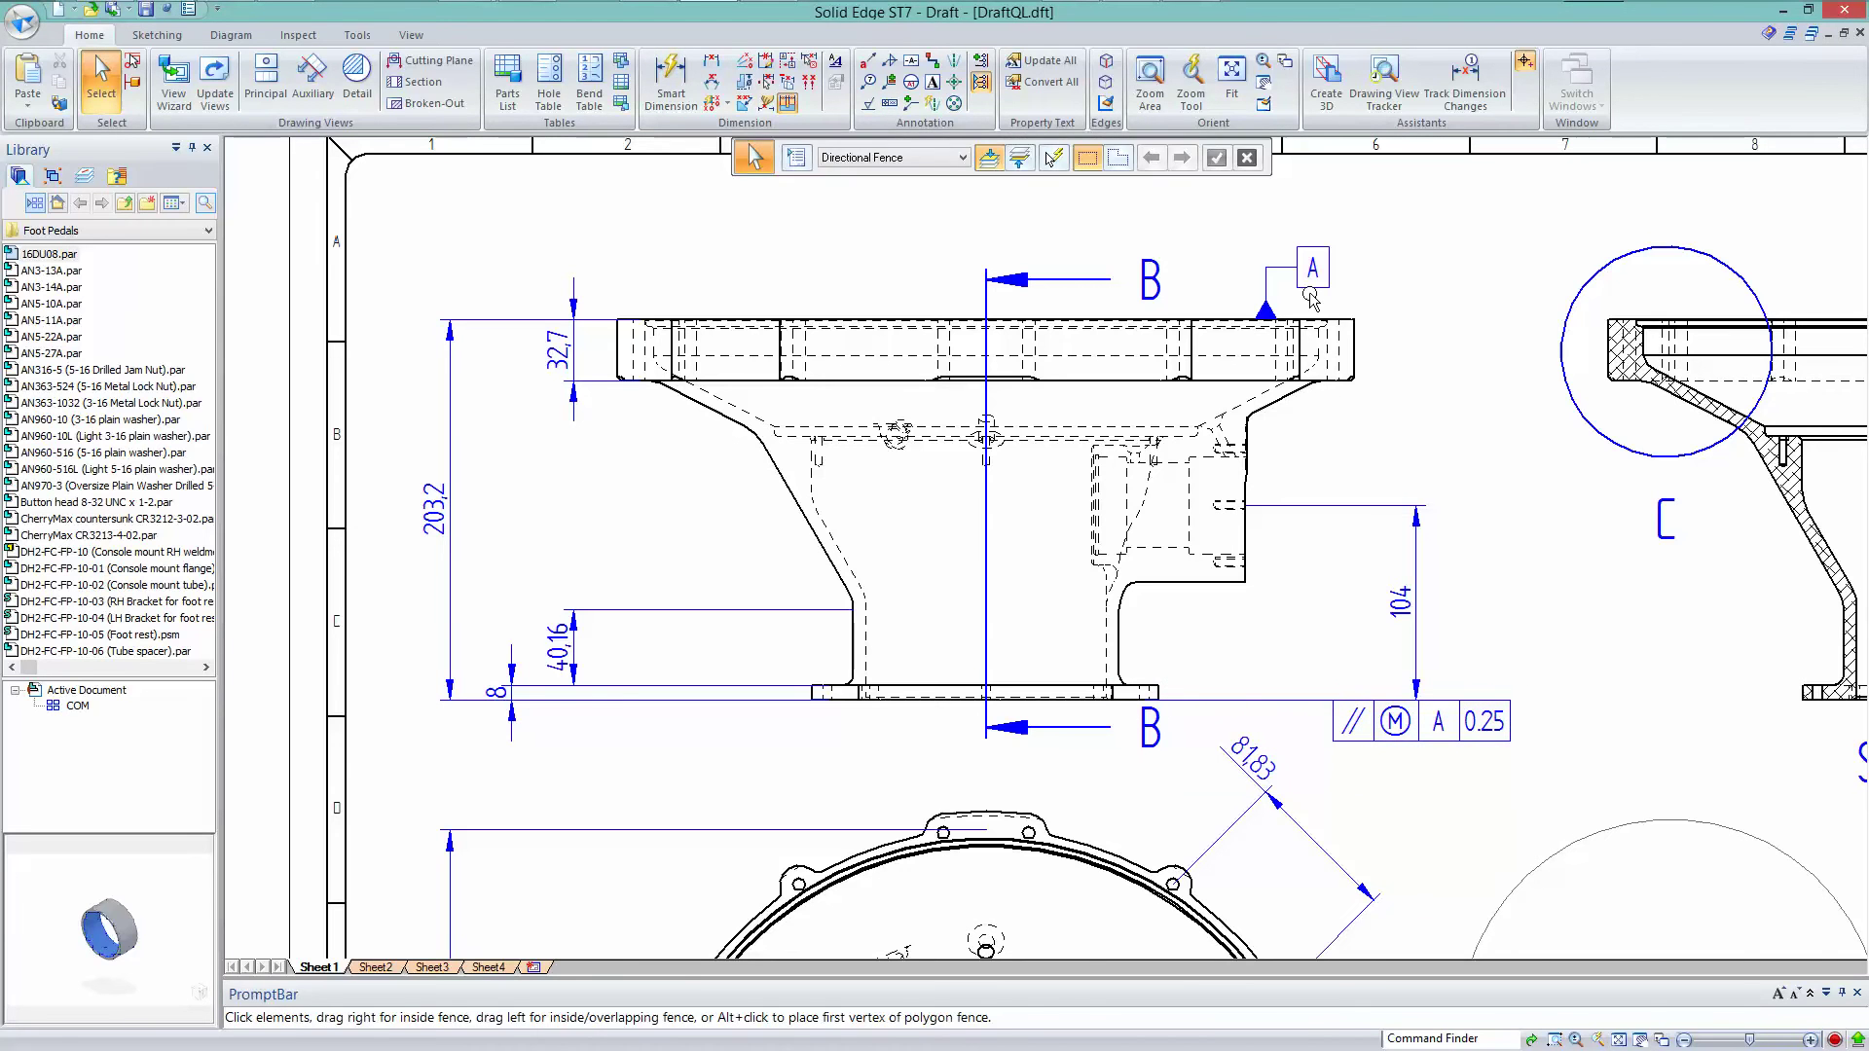
Change the datum frame's text on the cover's top flange to D.
click(1265, 292)
text(D)
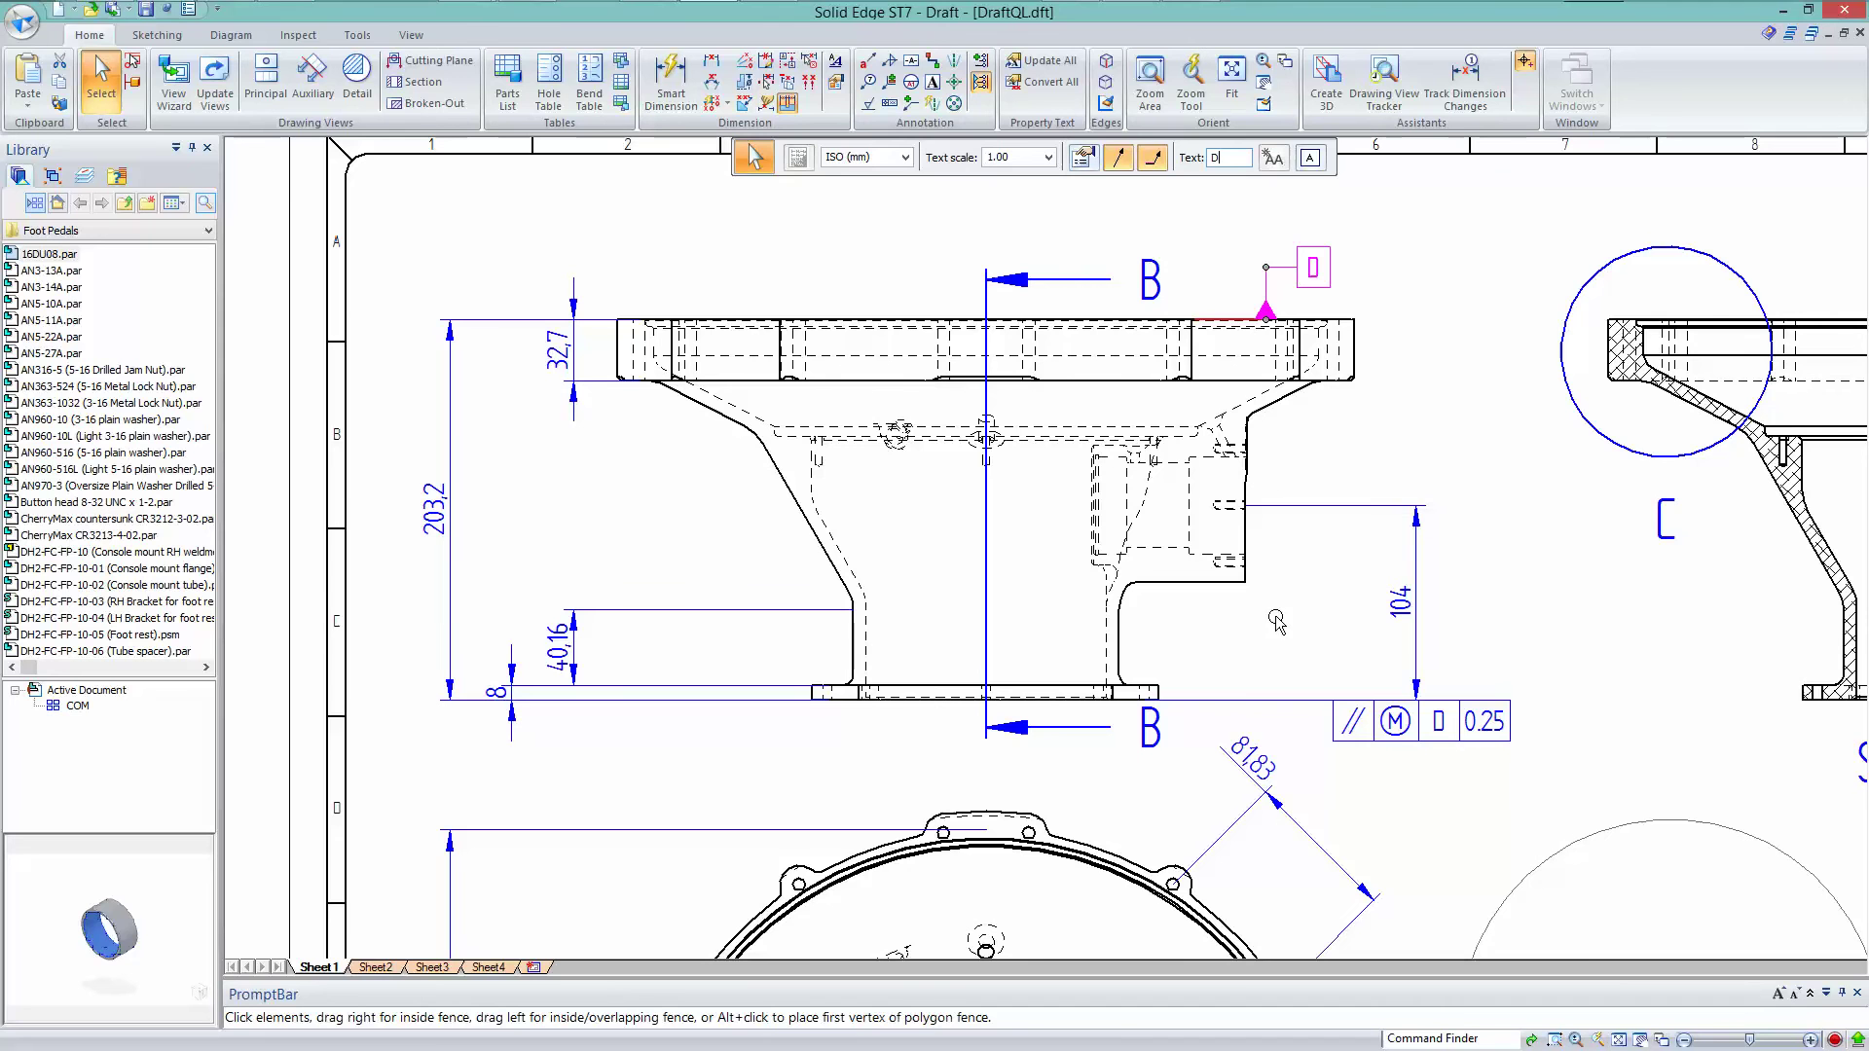
click(1482, 660)
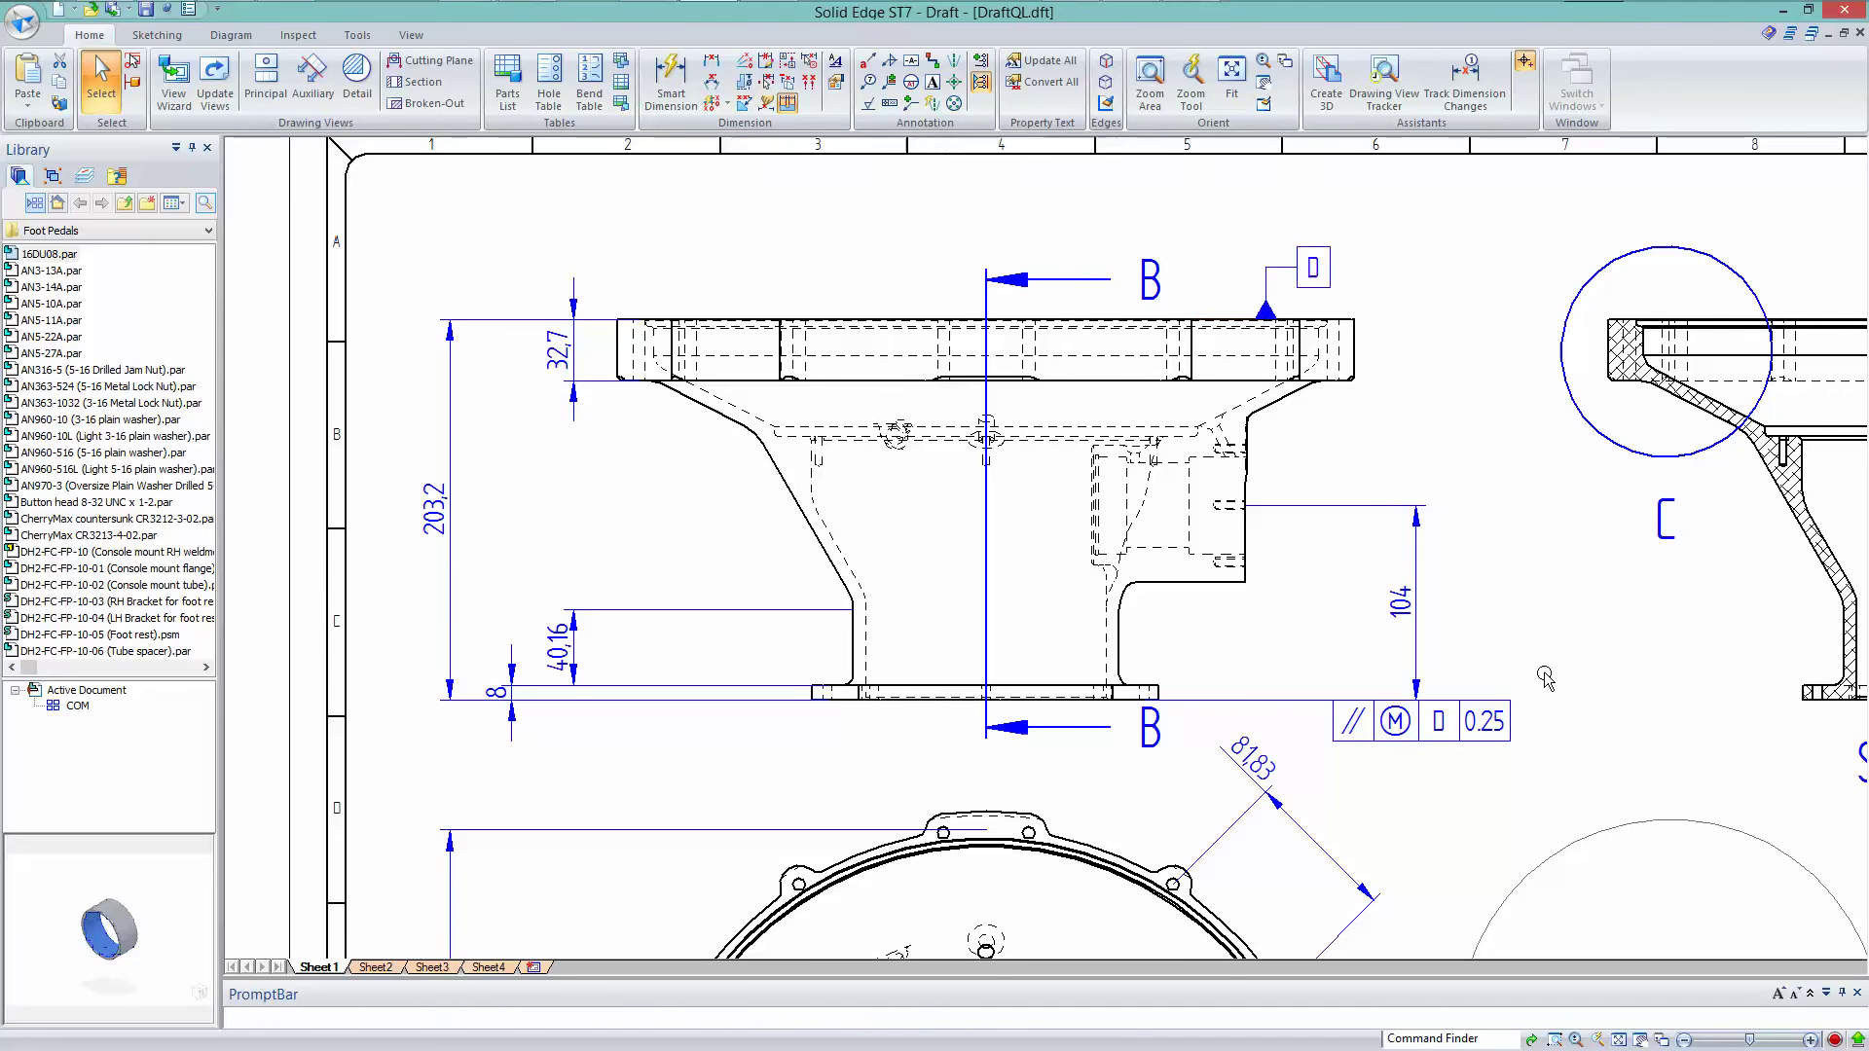
click(1639, 658)
click(1511, 609)
key(ctrl+shift+f)
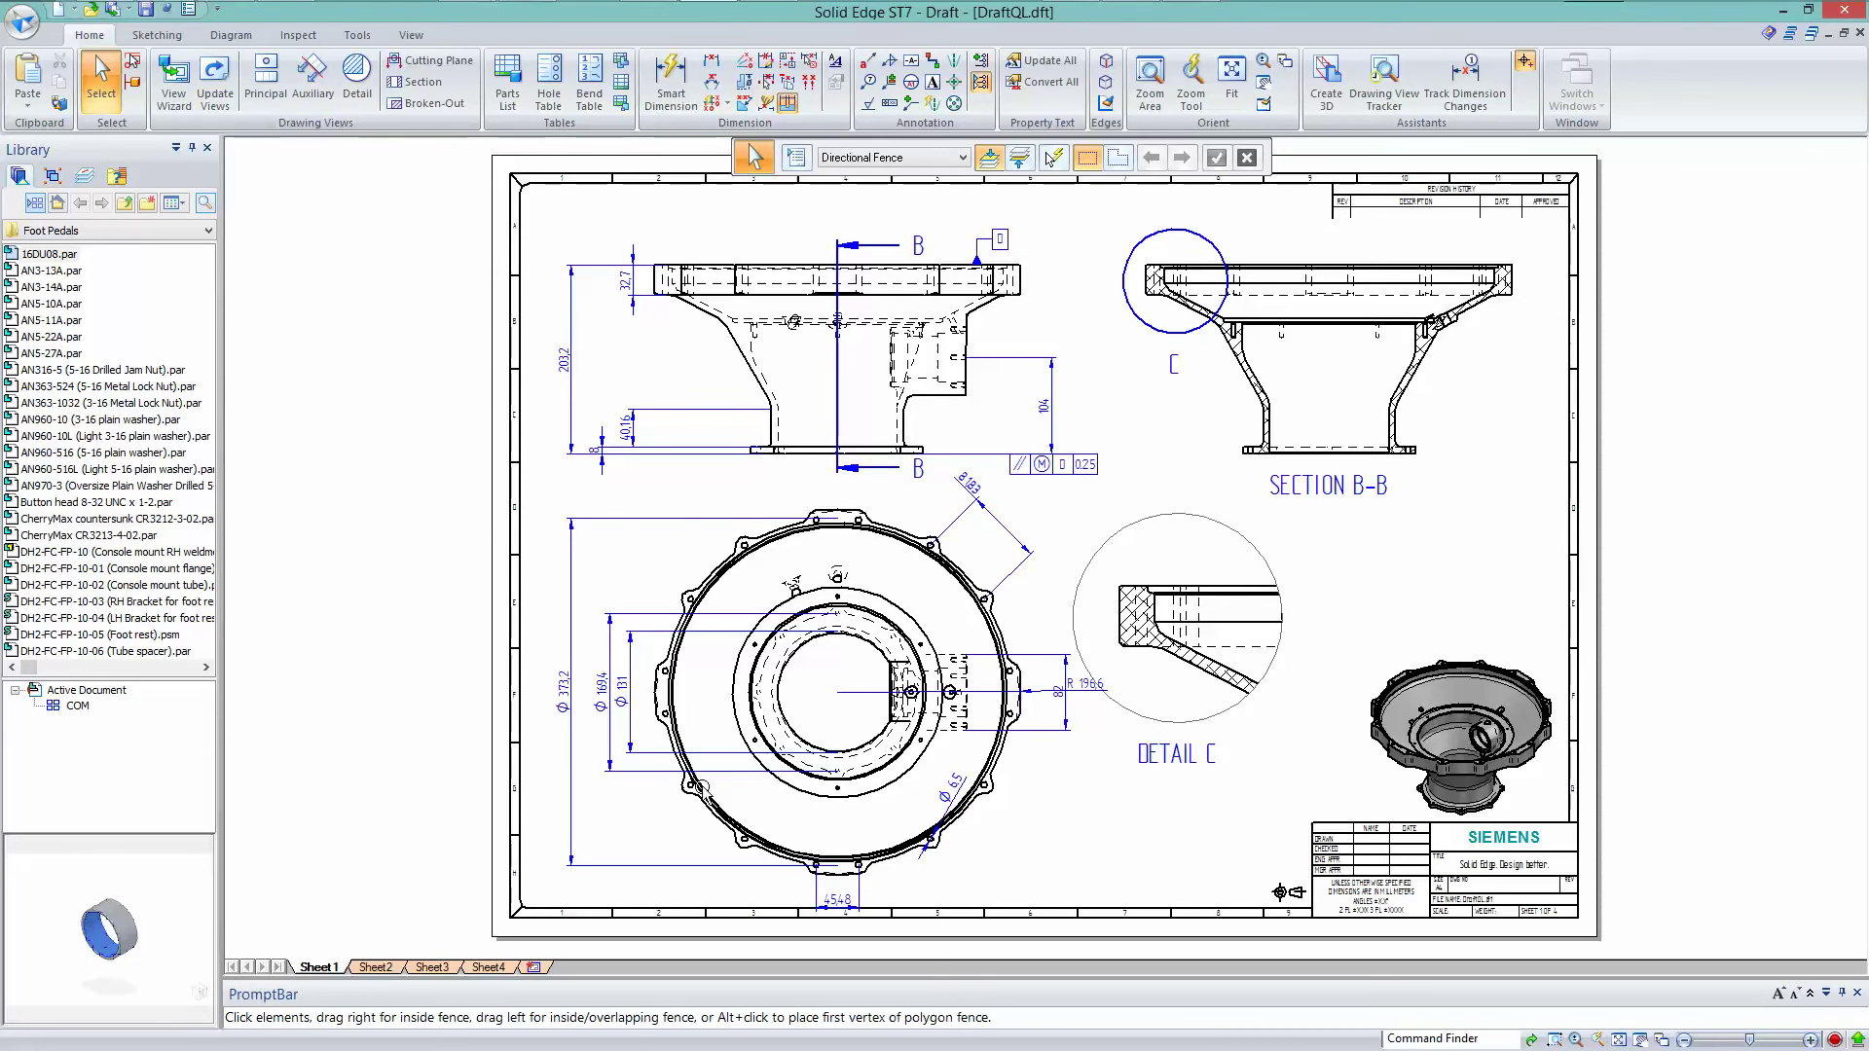
On Sheet4, place a coordinate dimension origin on the flat pattern's far left vertical edge, below the part.
click(489, 969)
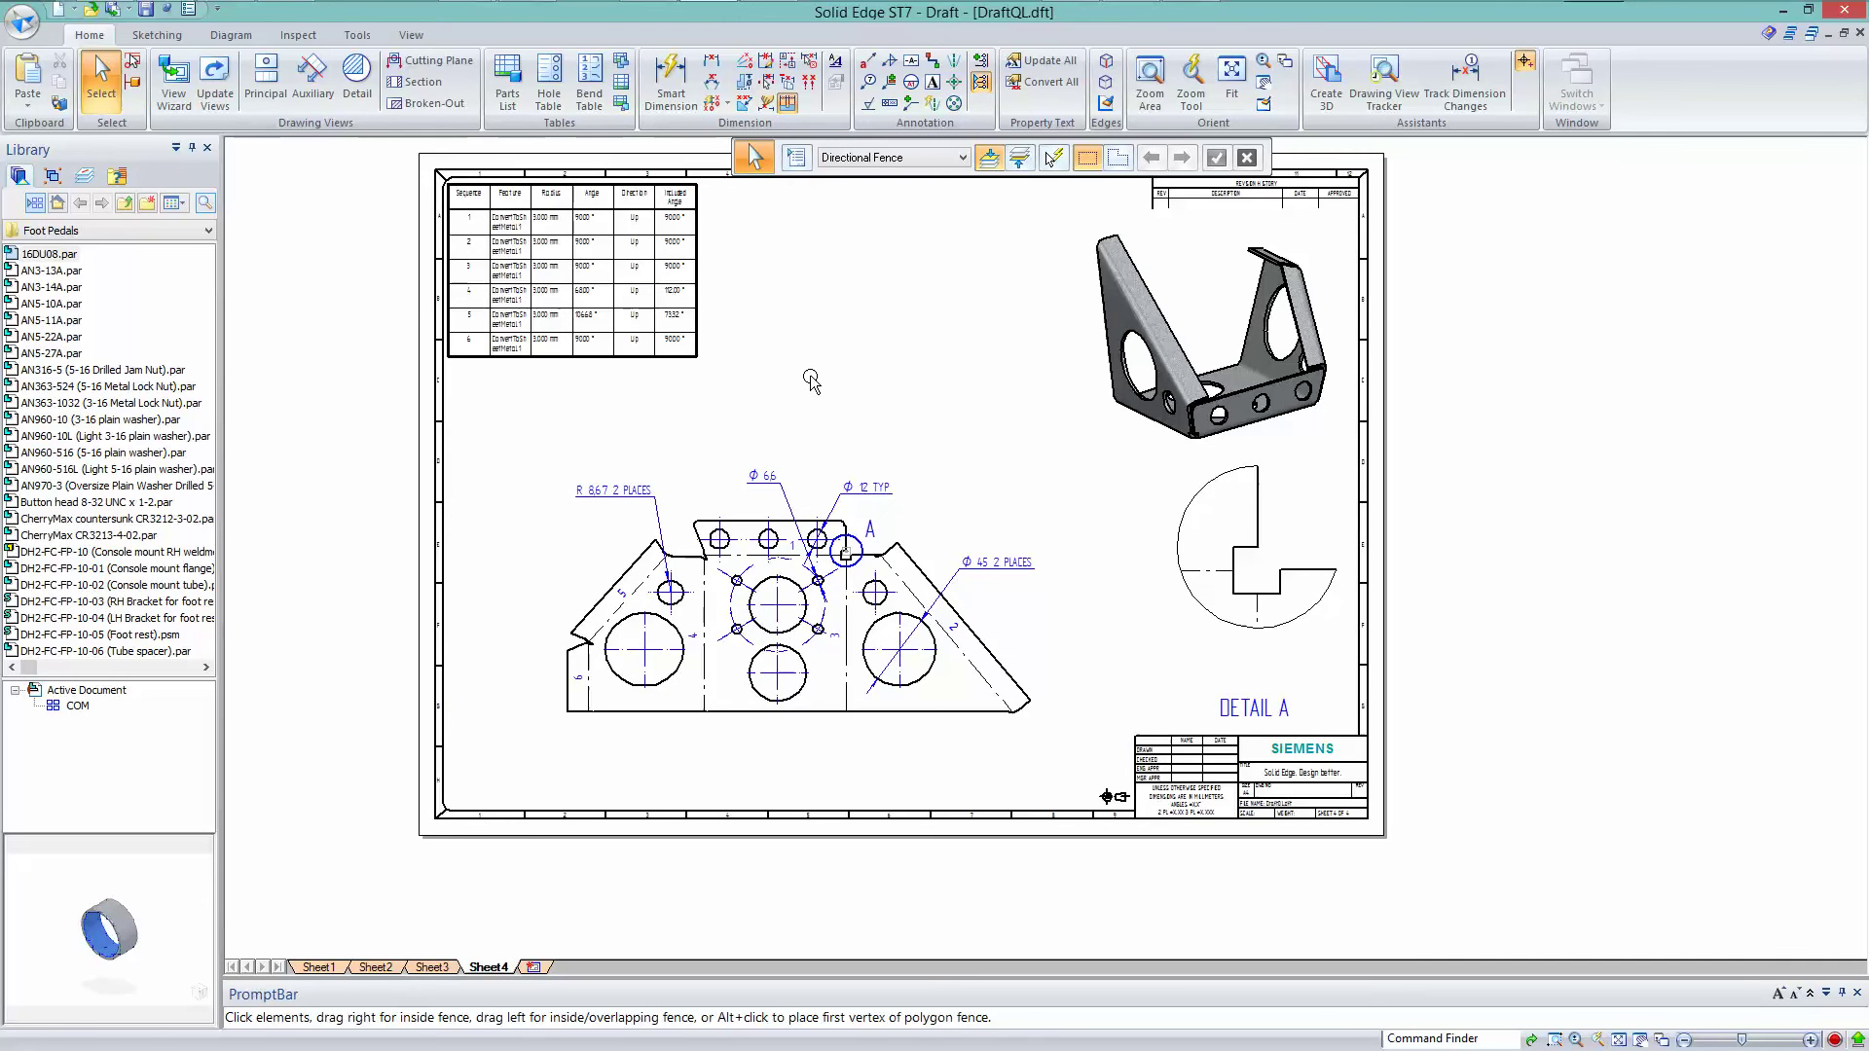
scroll(785, 505, up, 5)
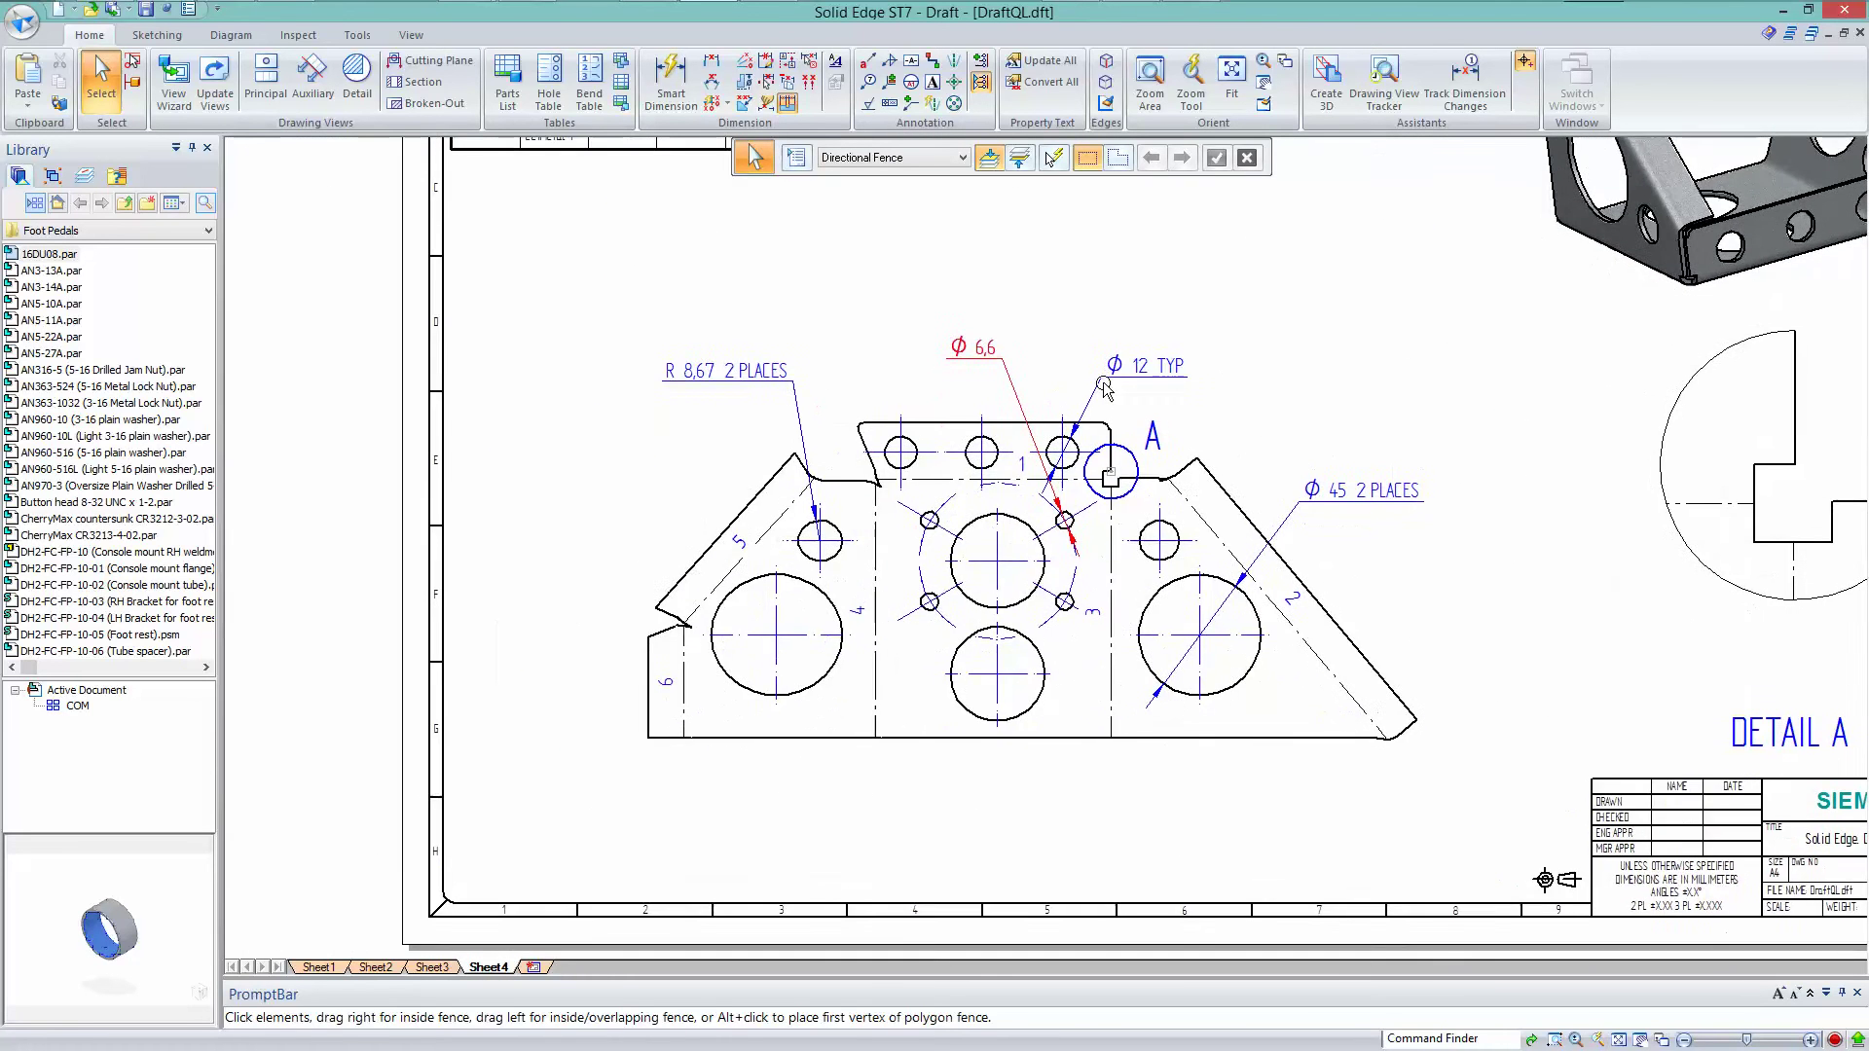
scroll(1234, 325, down, 2)
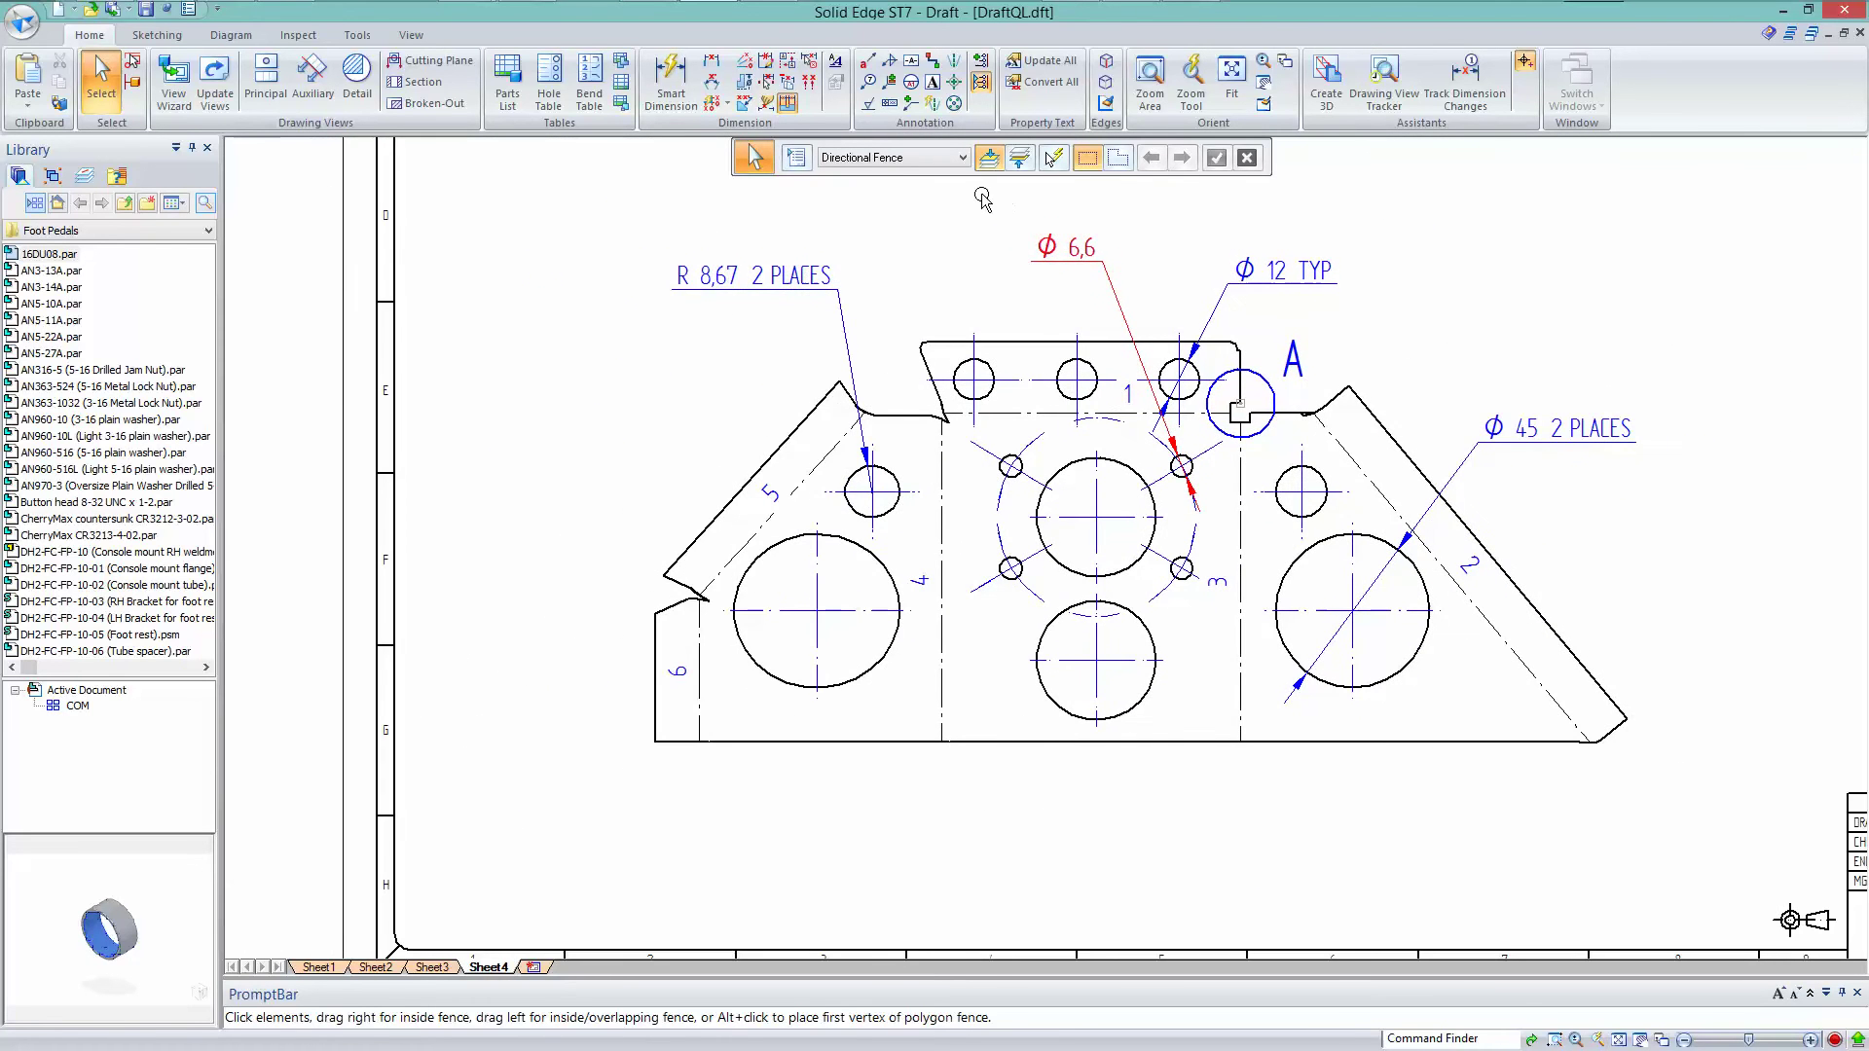
click(728, 107)
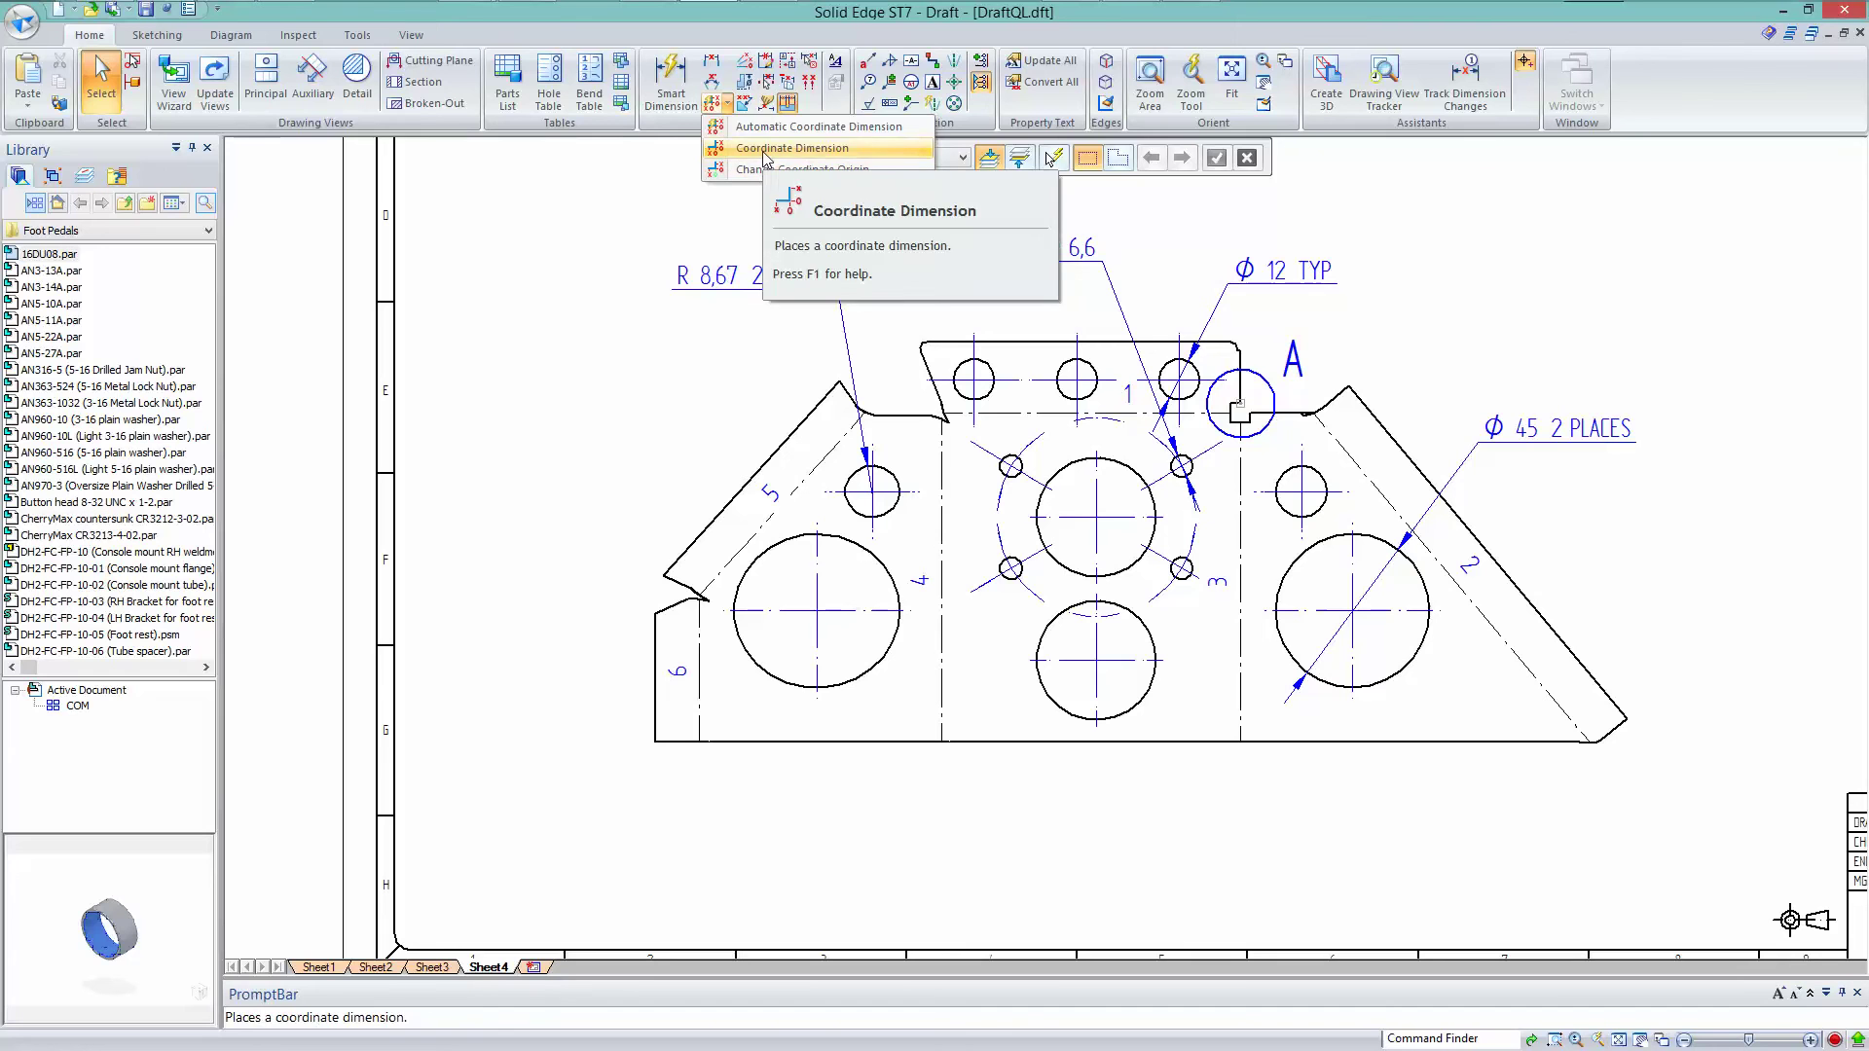
click(762, 150)
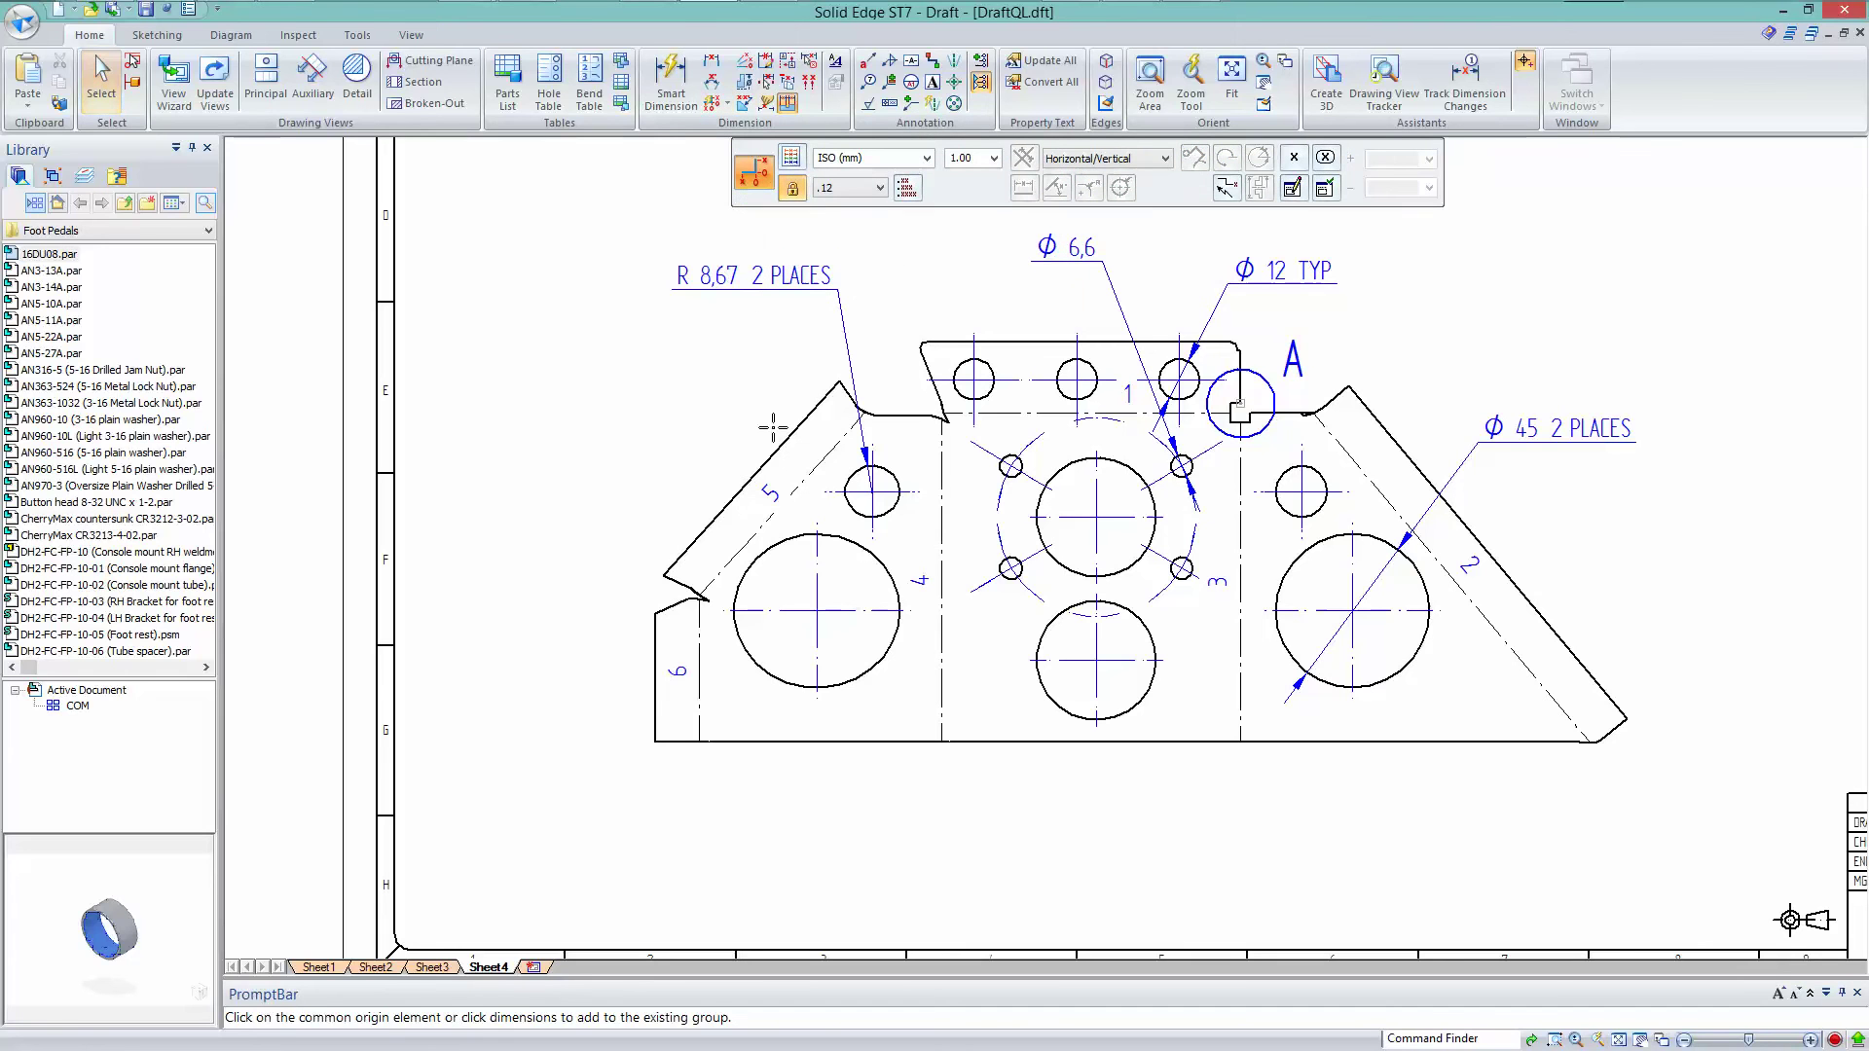
click(655, 721)
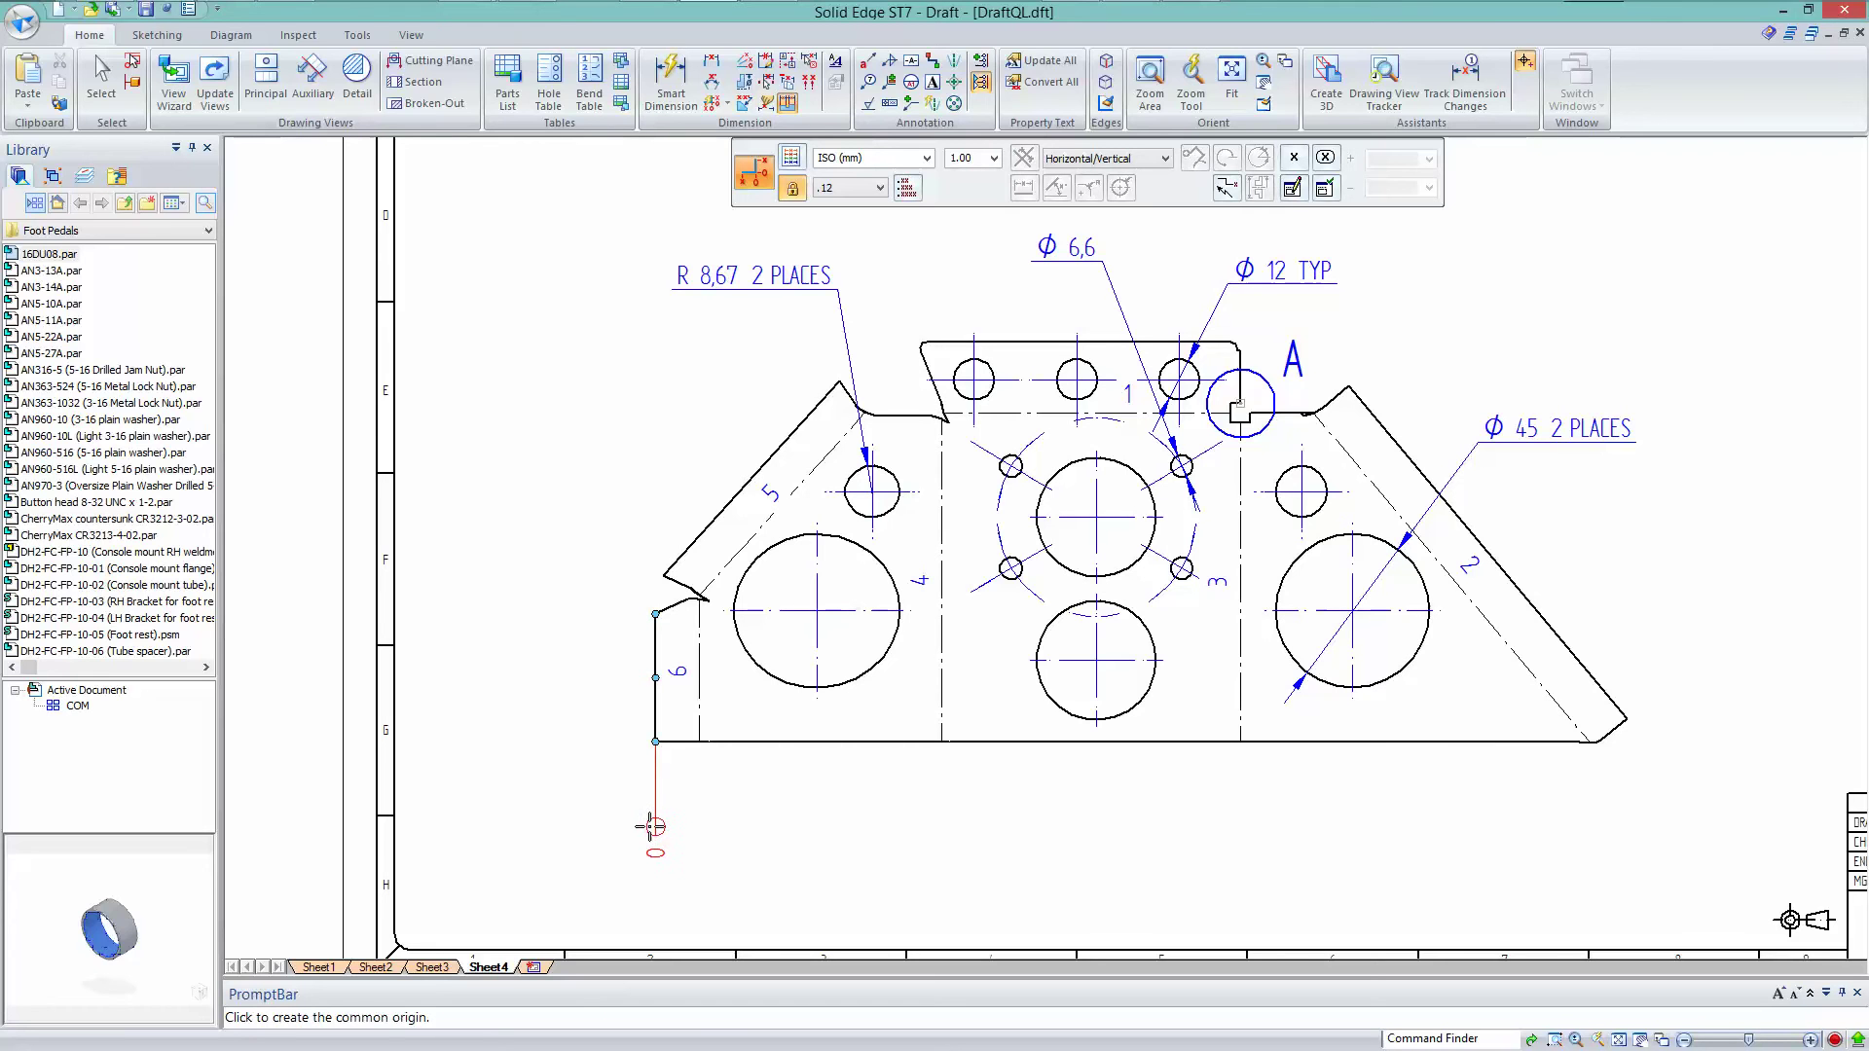
click(654, 825)
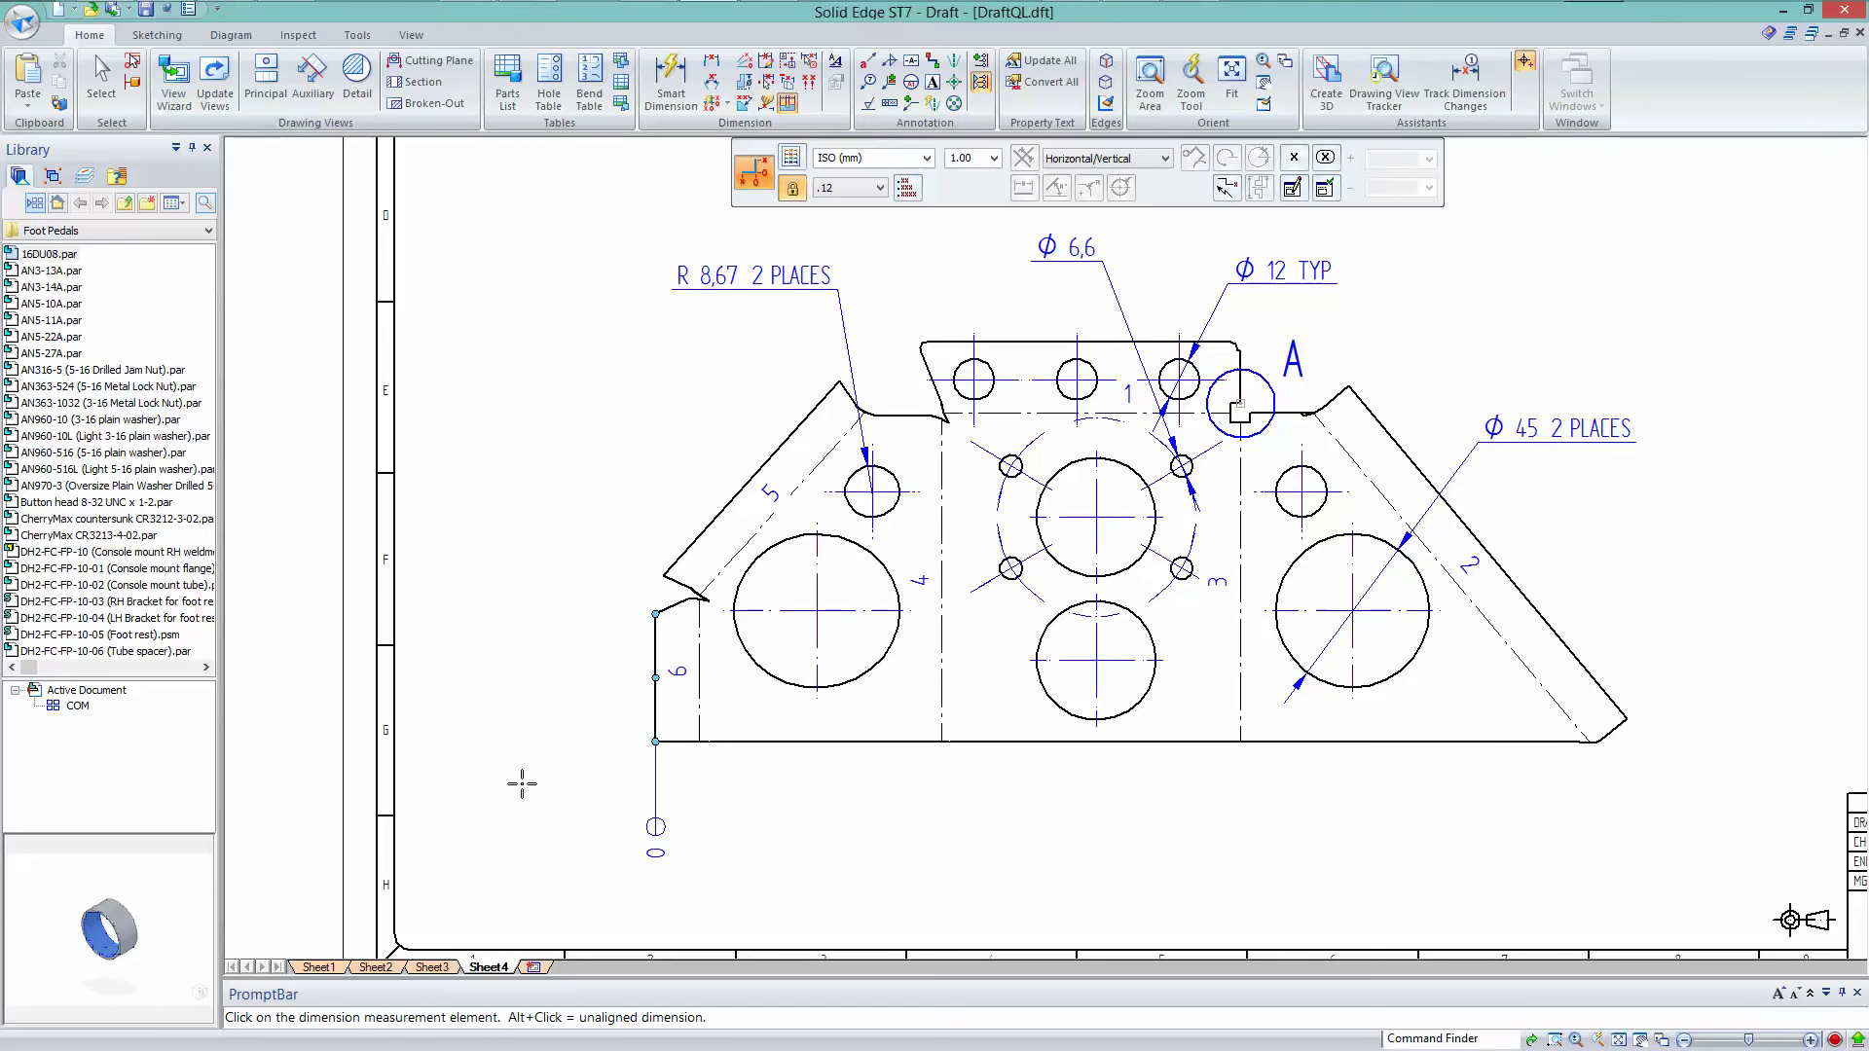
Add coordinate dimensions to bend line 6, the left large and small holes, bend line 4, the first tab hole, upper-left bolt hole and lower centre hole.
click(699, 695)
click(818, 640)
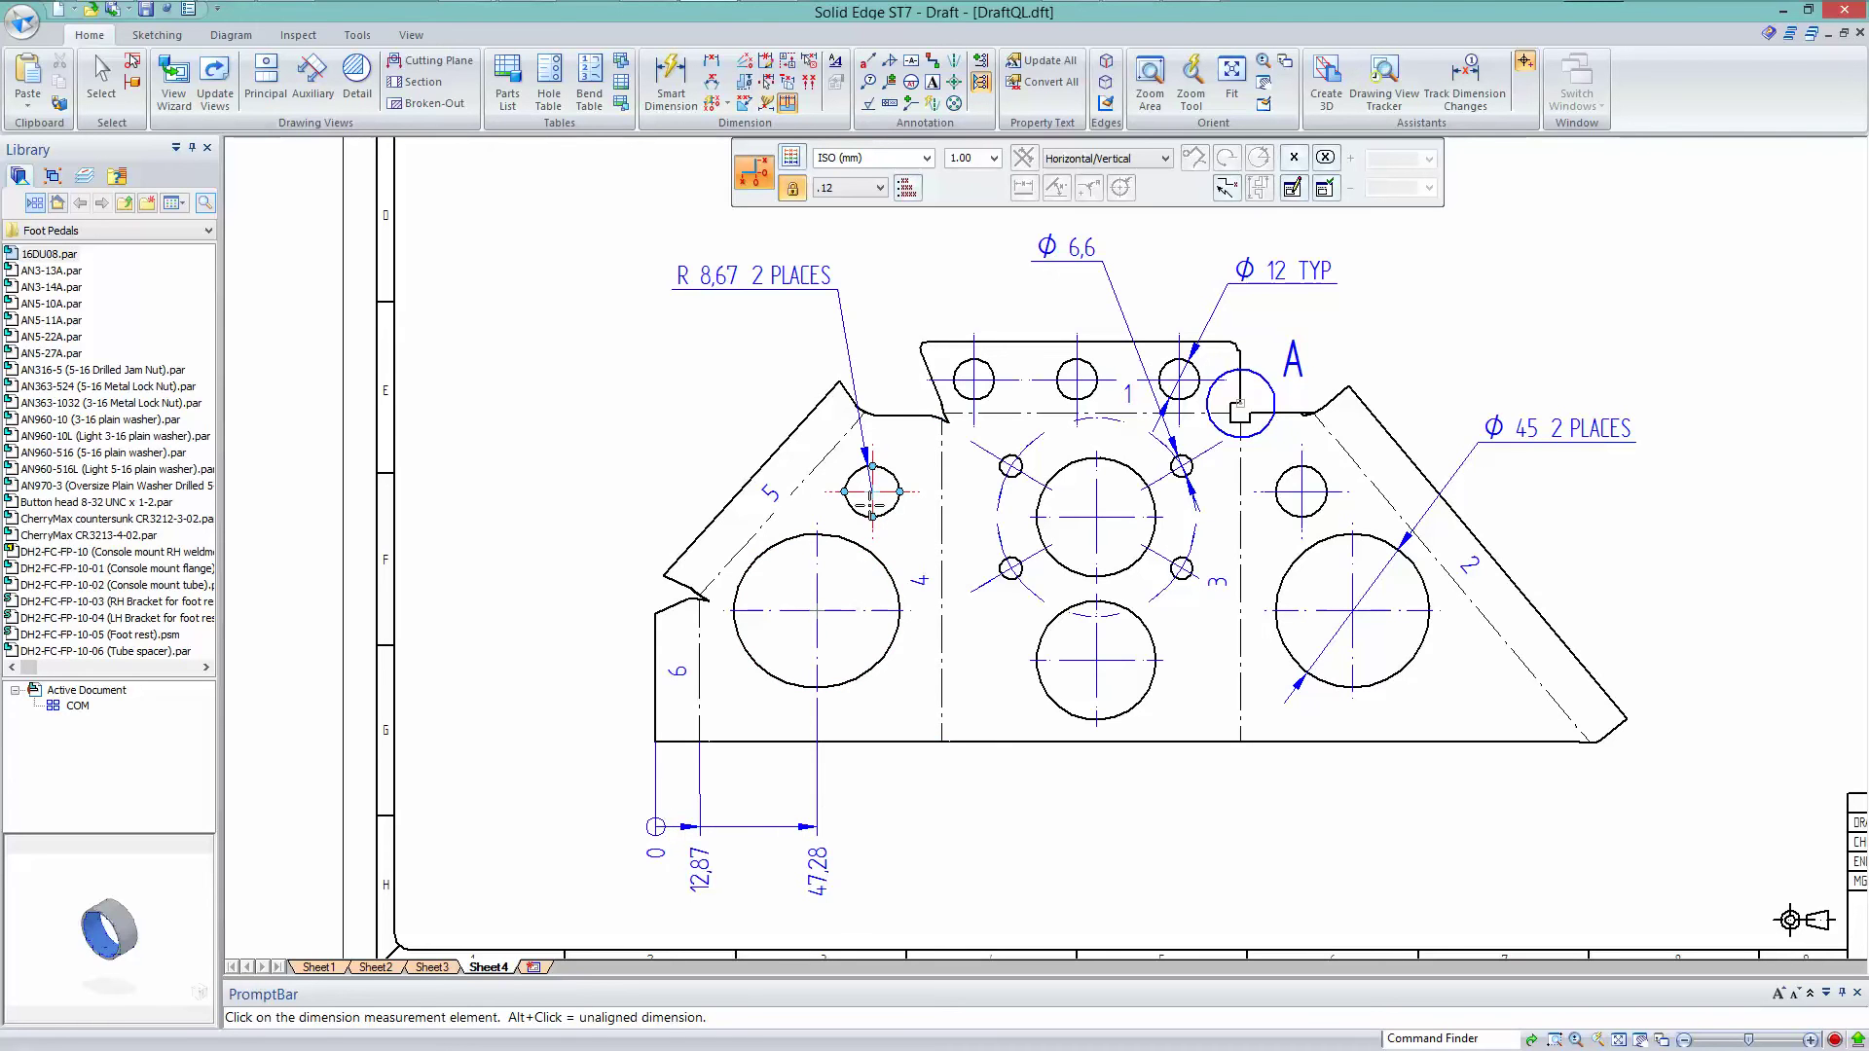
click(874, 495)
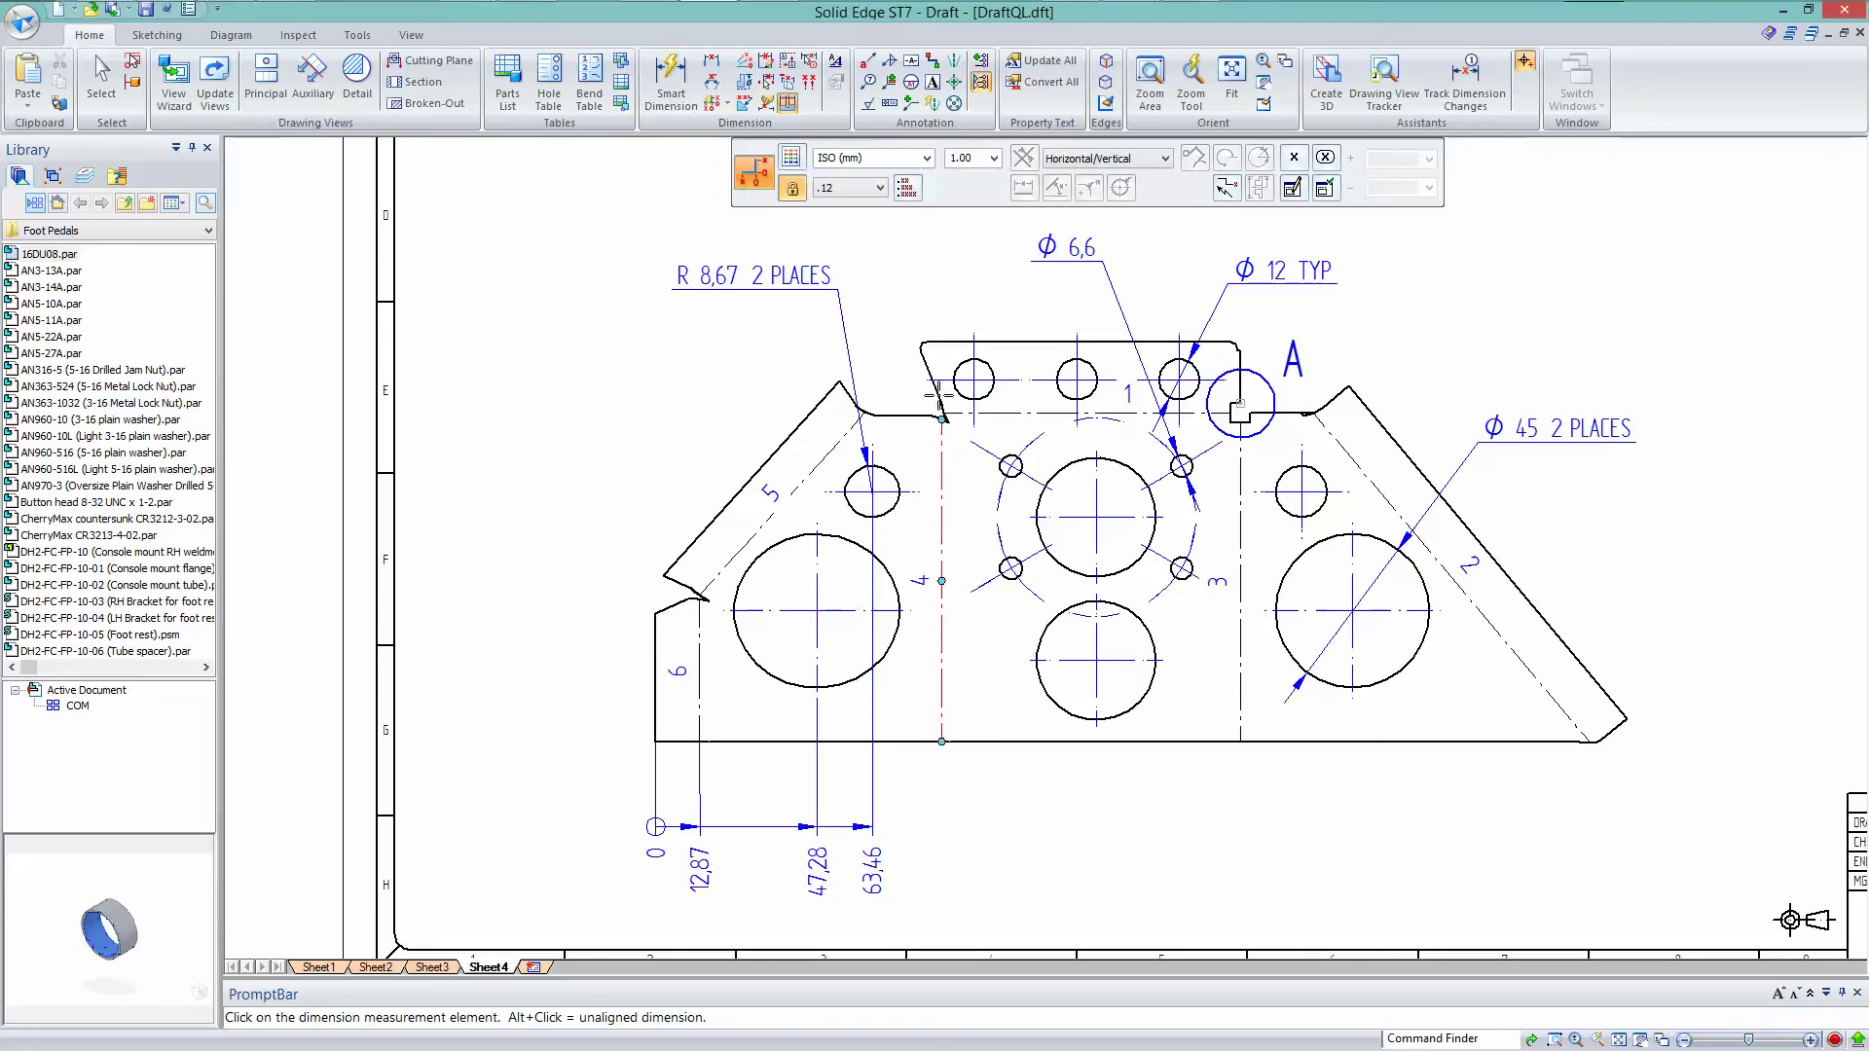
click(941, 457)
click(975, 379)
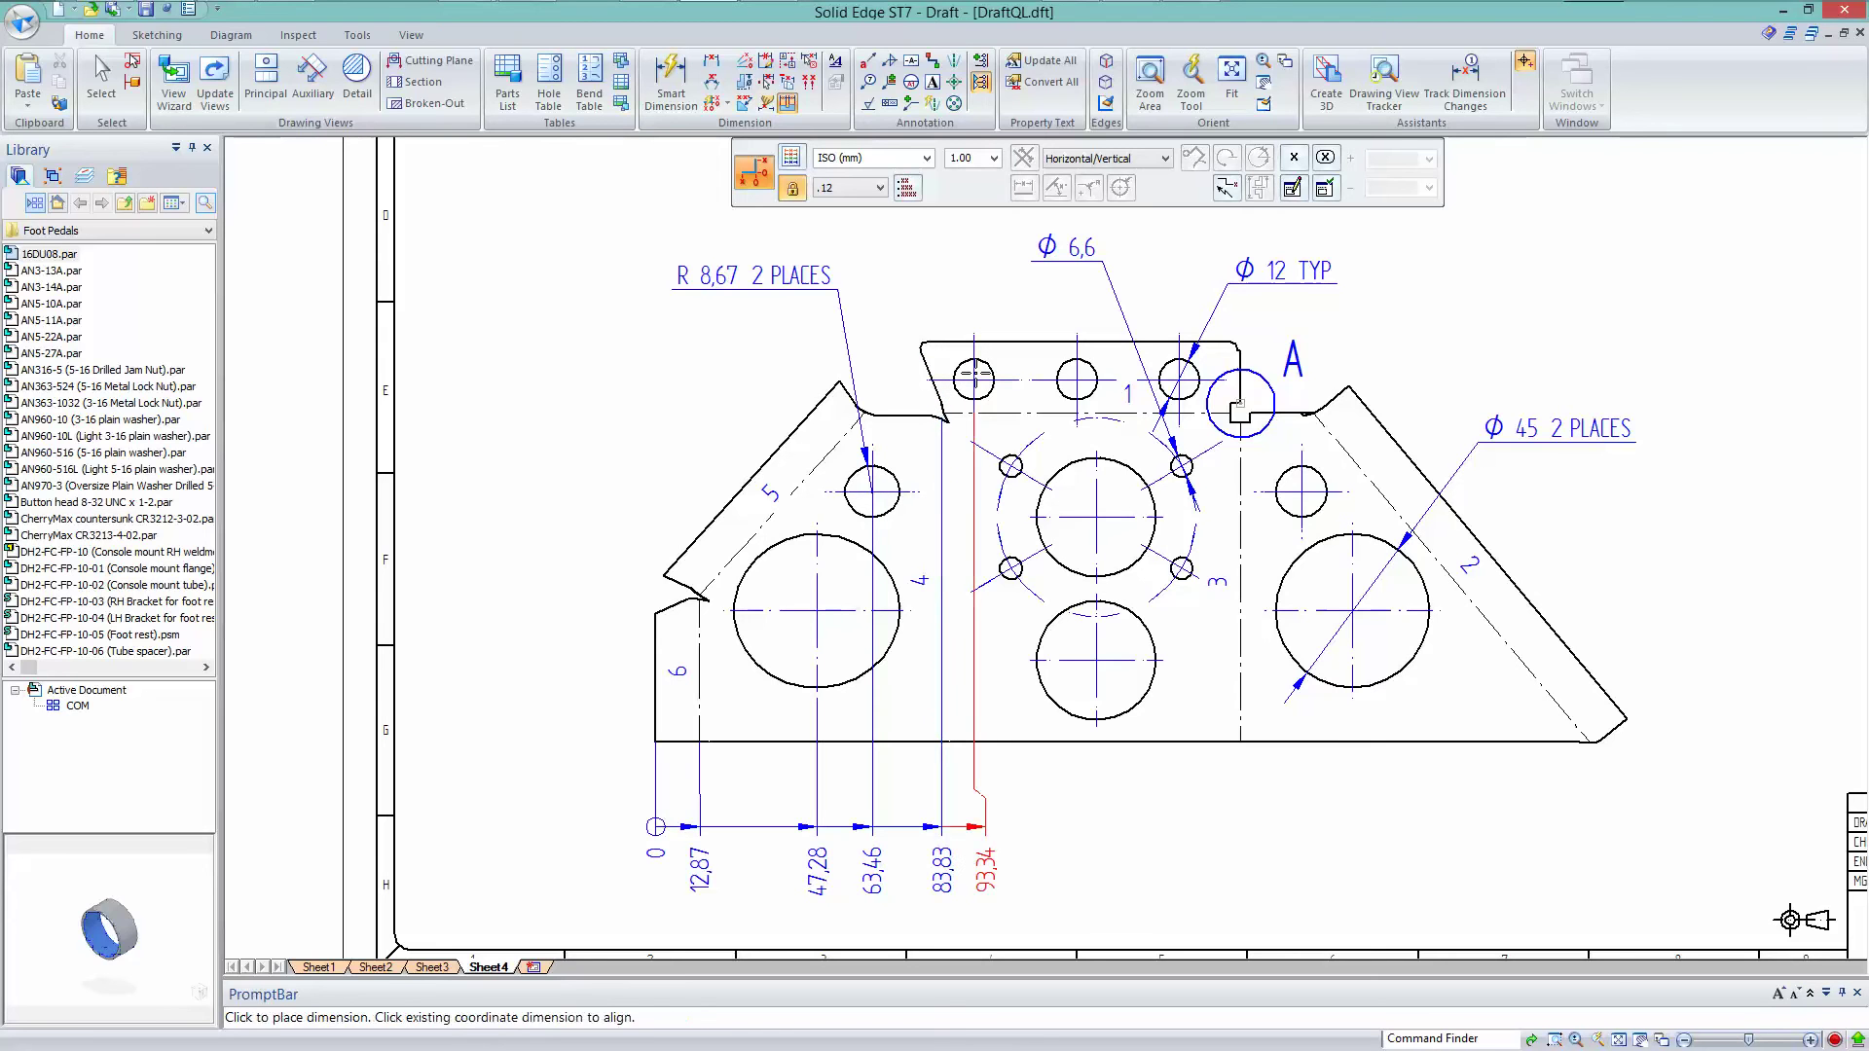
click(1012, 466)
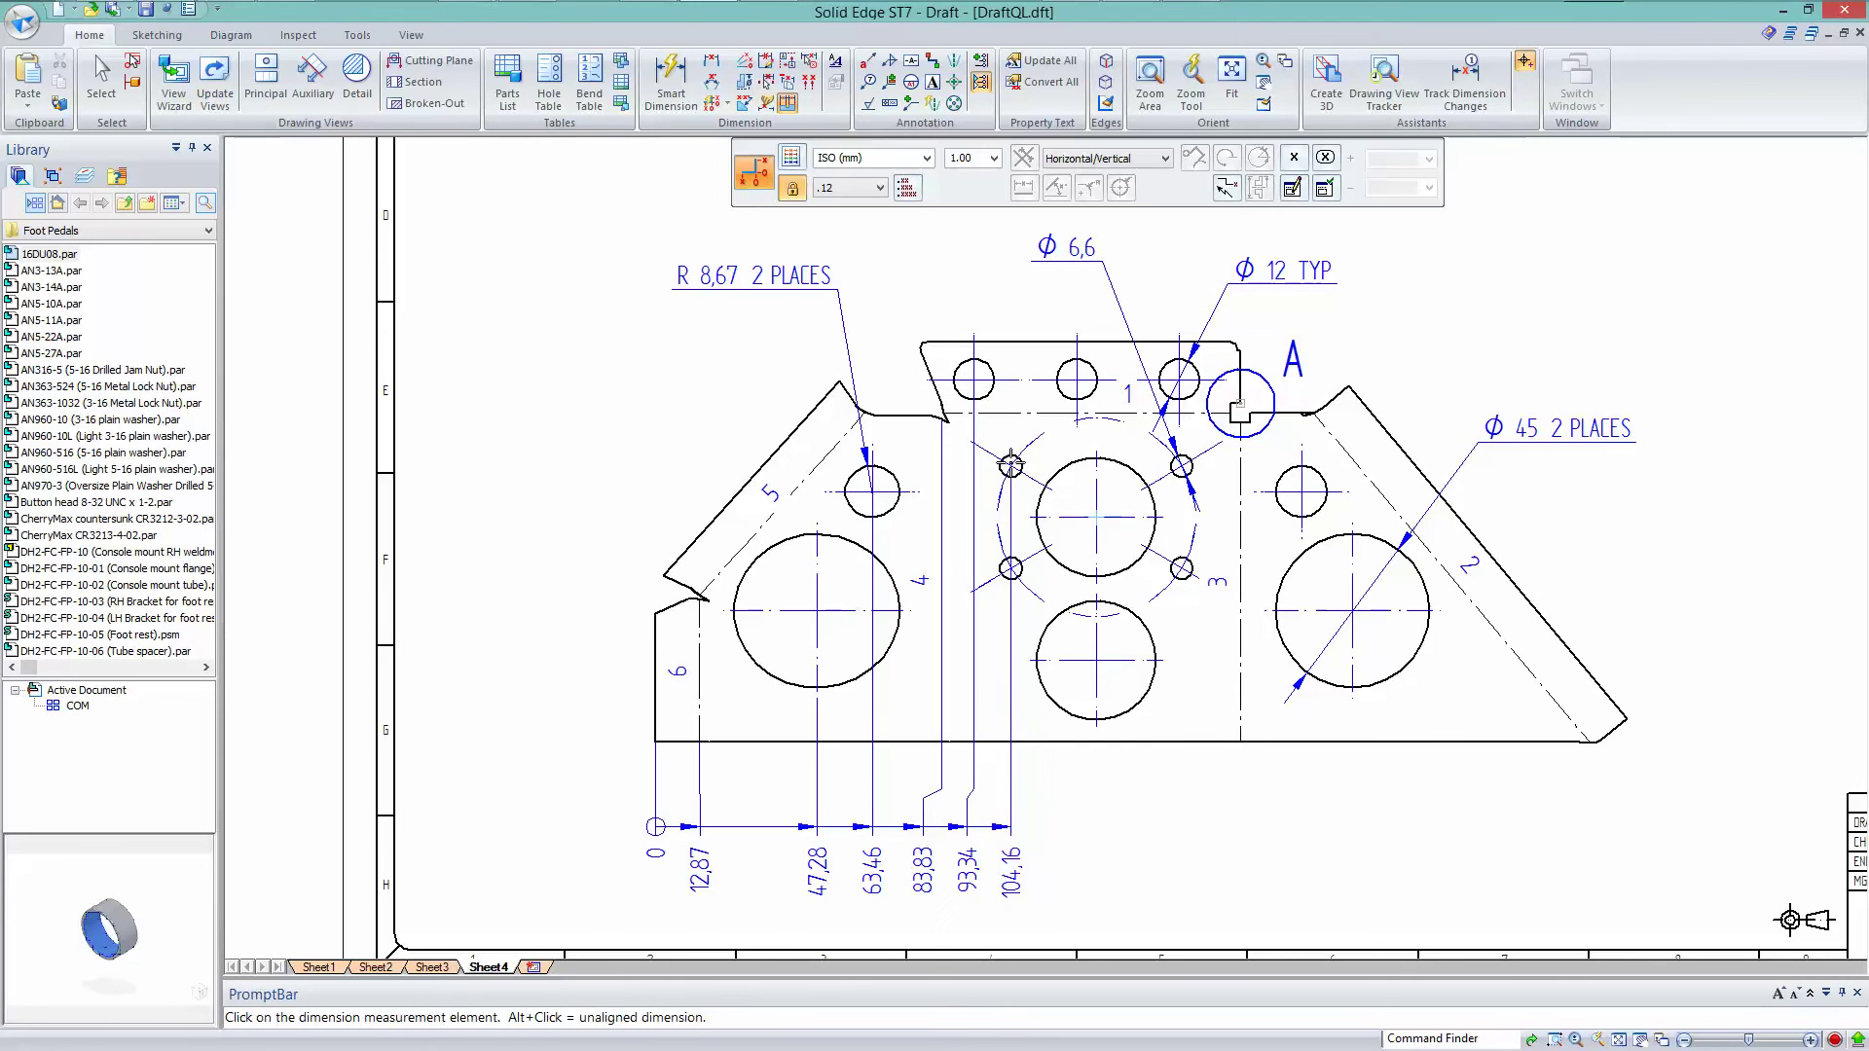
click(1099, 644)
key(Escape)
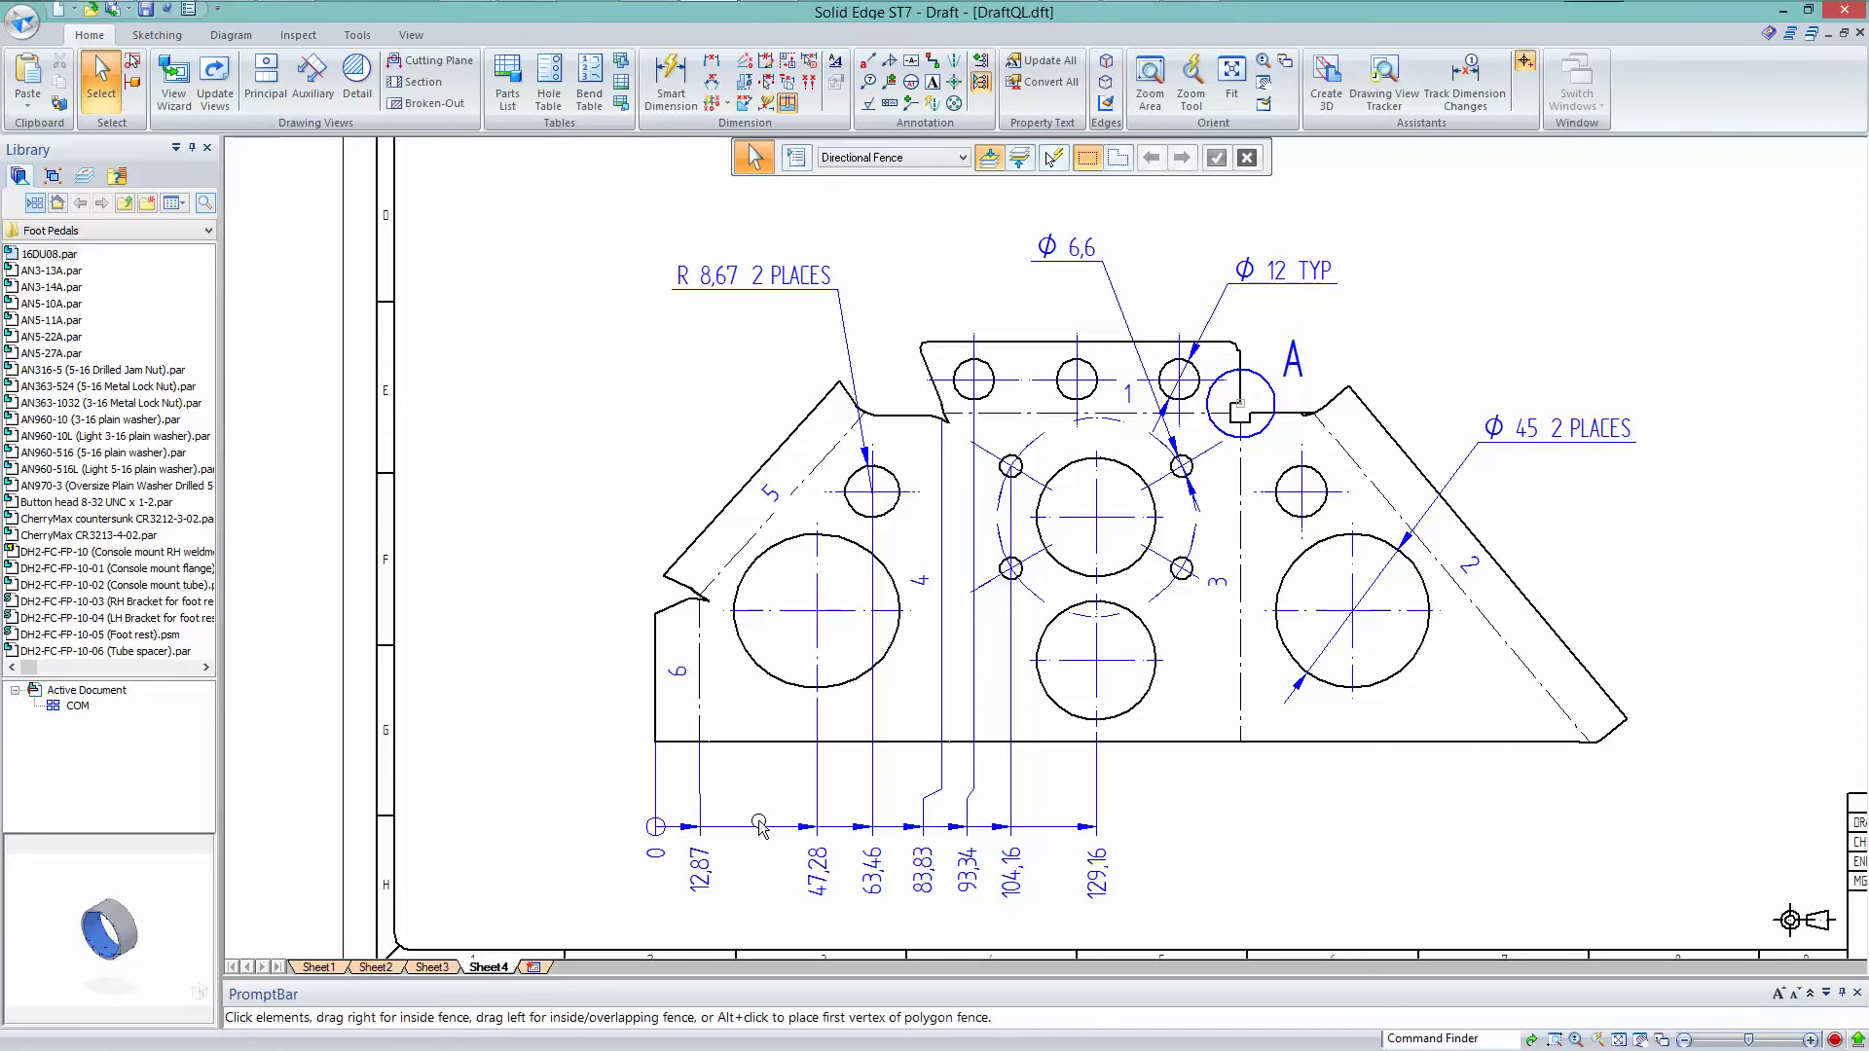
Move the row of coordinate dimensions slightly closer to the flat pattern's bottom edge.
mouse_move(754, 807)
mouse_down()
mouse_move(753, 779)
mouse_move(739, 828)
mouse_up()
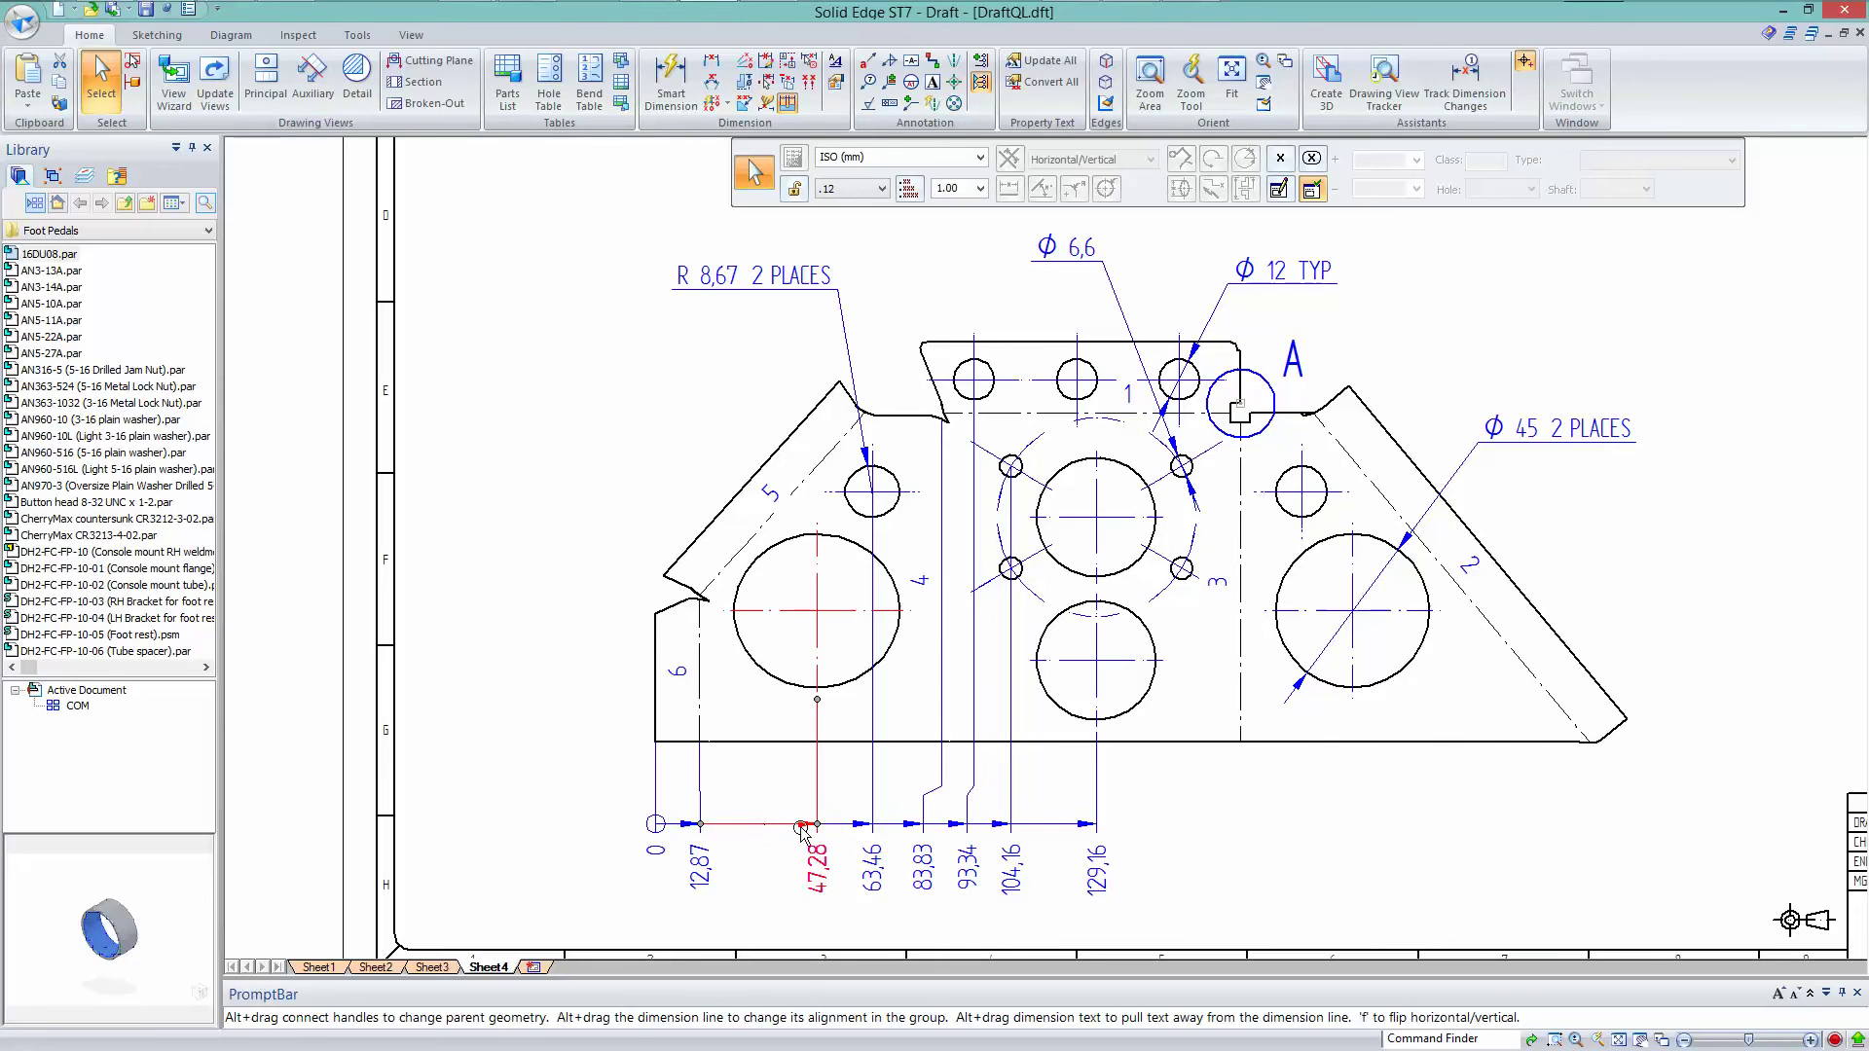
Delete bend line 6's coordinate dimension and the zero origin together with all its remaining coordinate dimensions.
drag(1056, 811, 1050, 795)
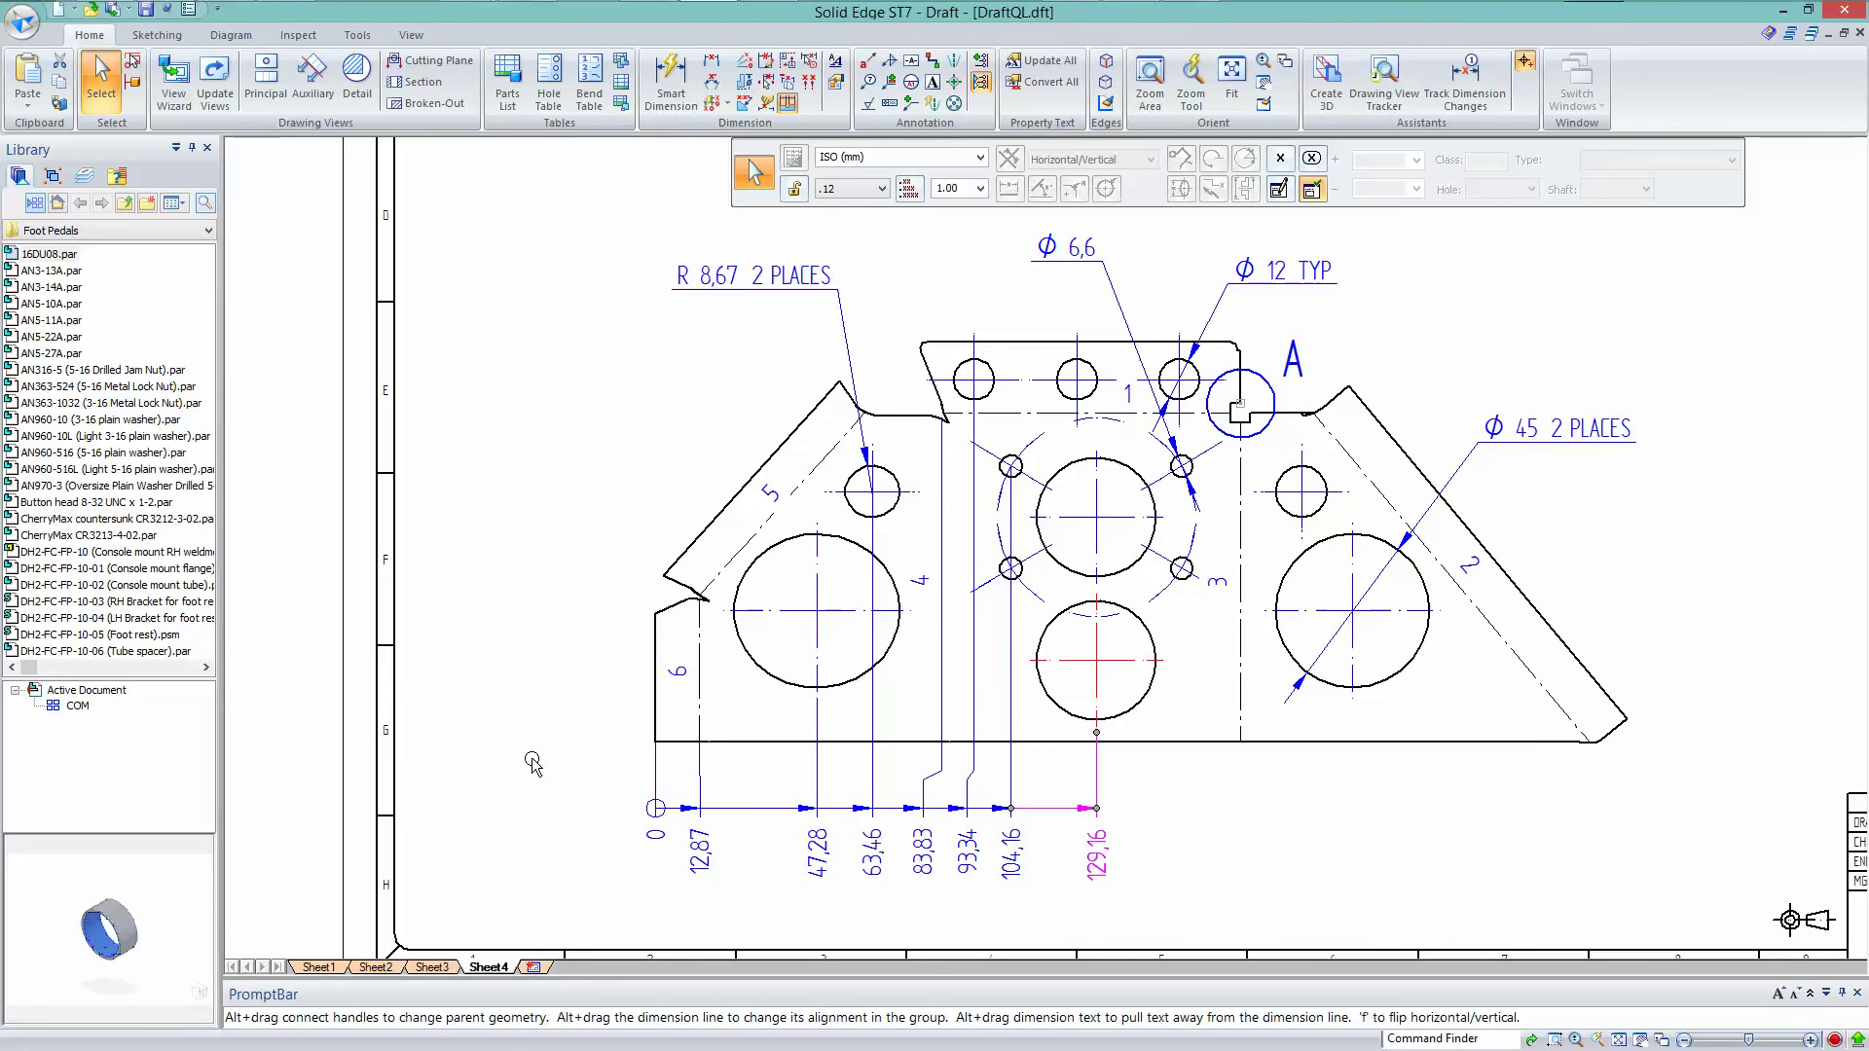
click(534, 765)
click(655, 825)
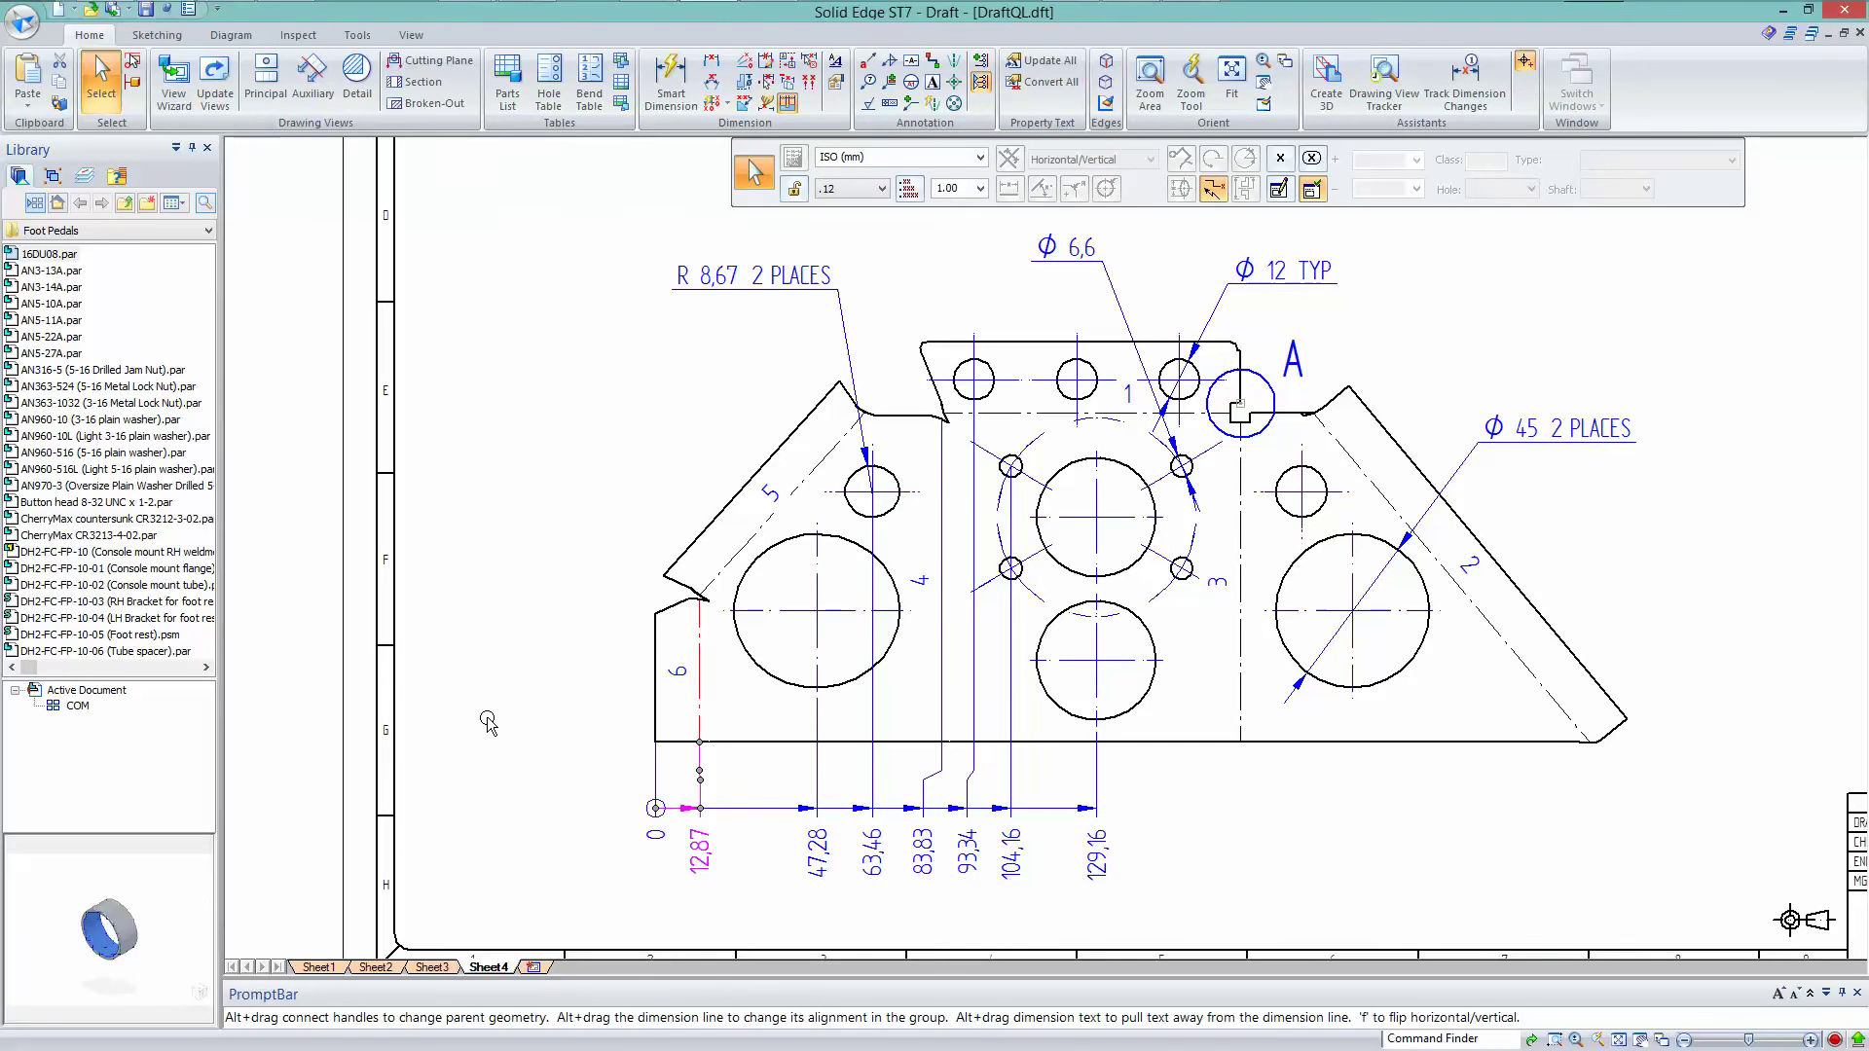
key(Delete)
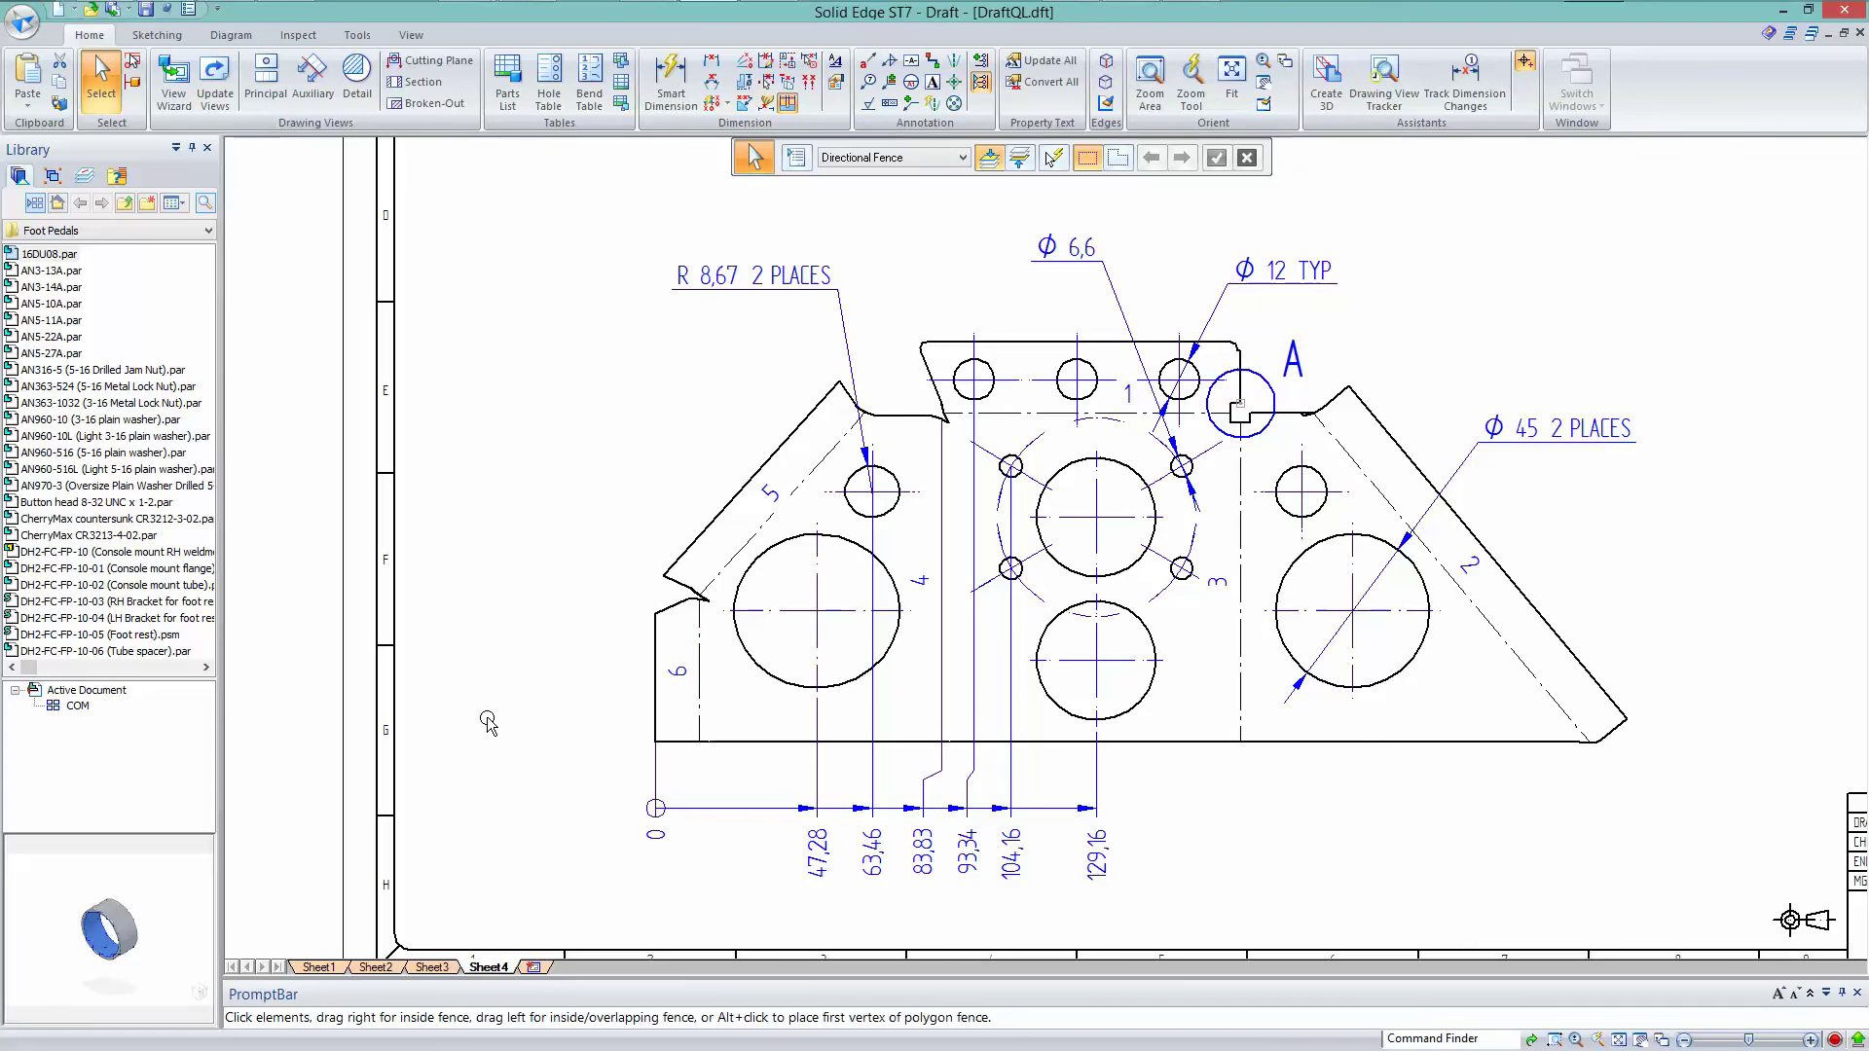
click(654, 818)
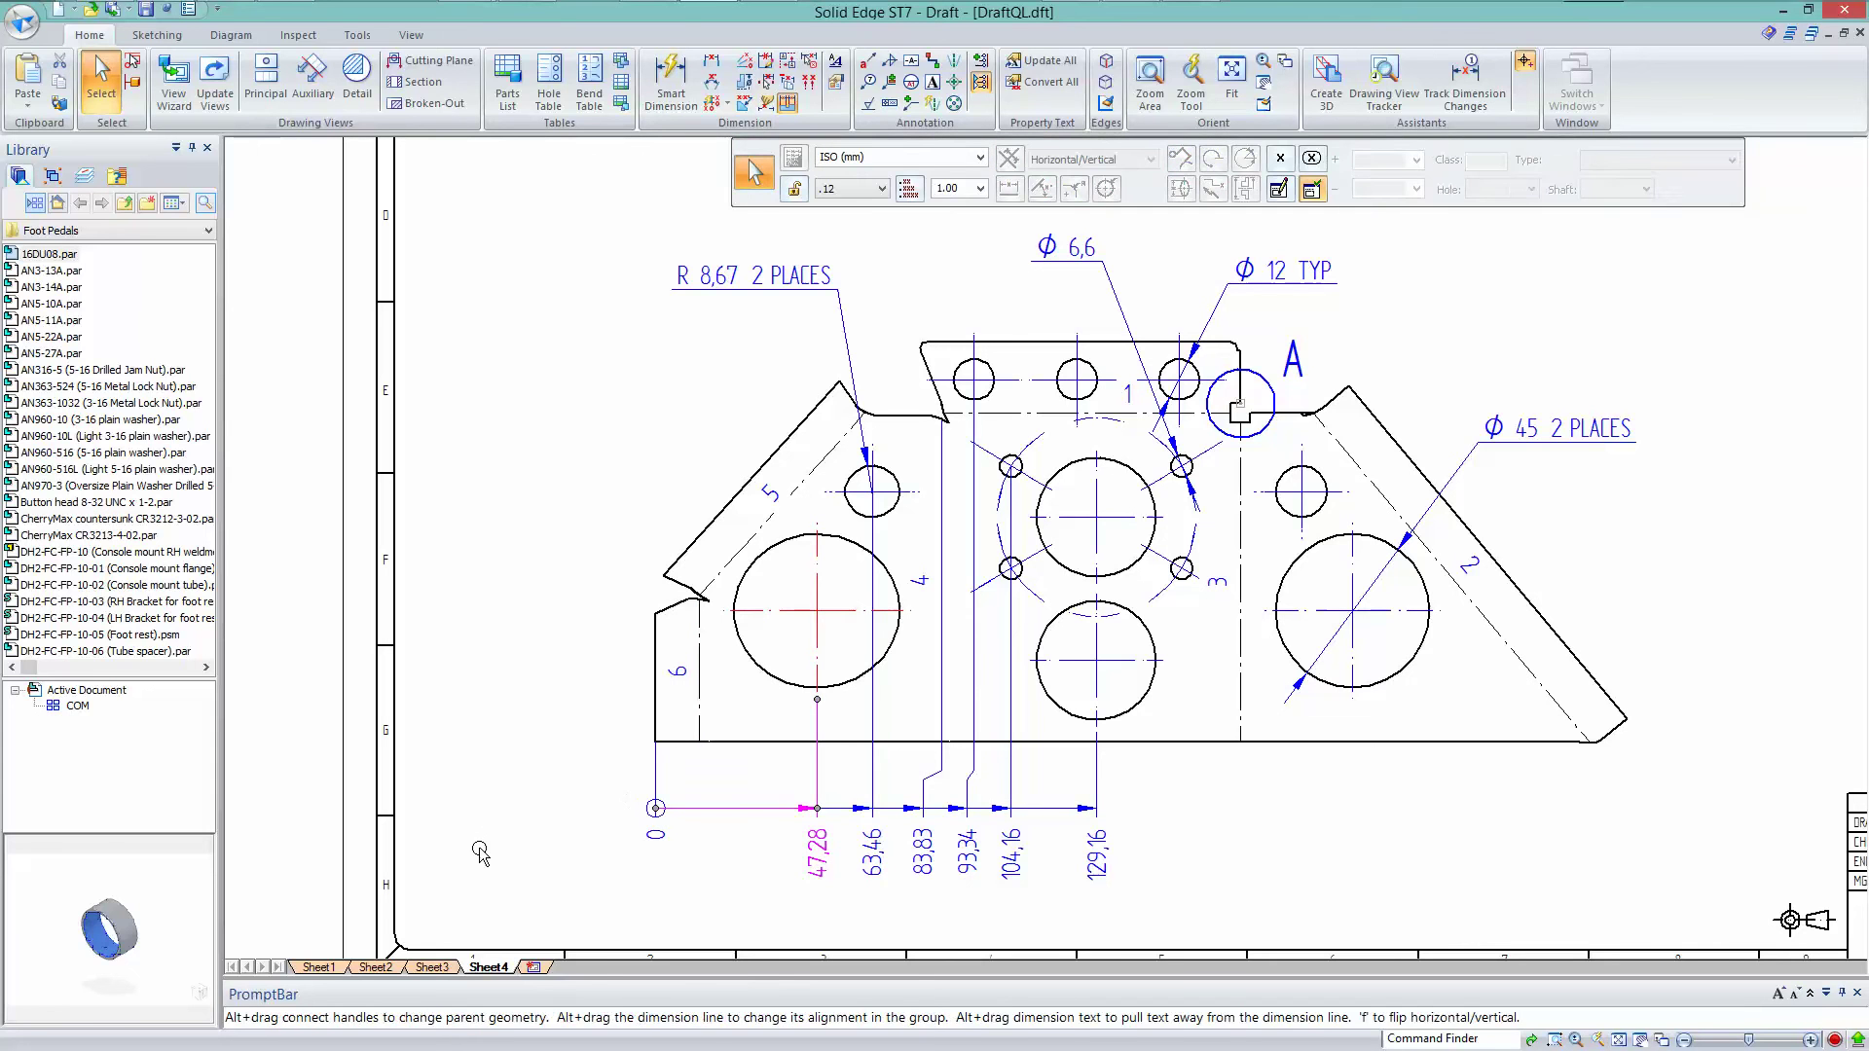
click(482, 854)
click(655, 822)
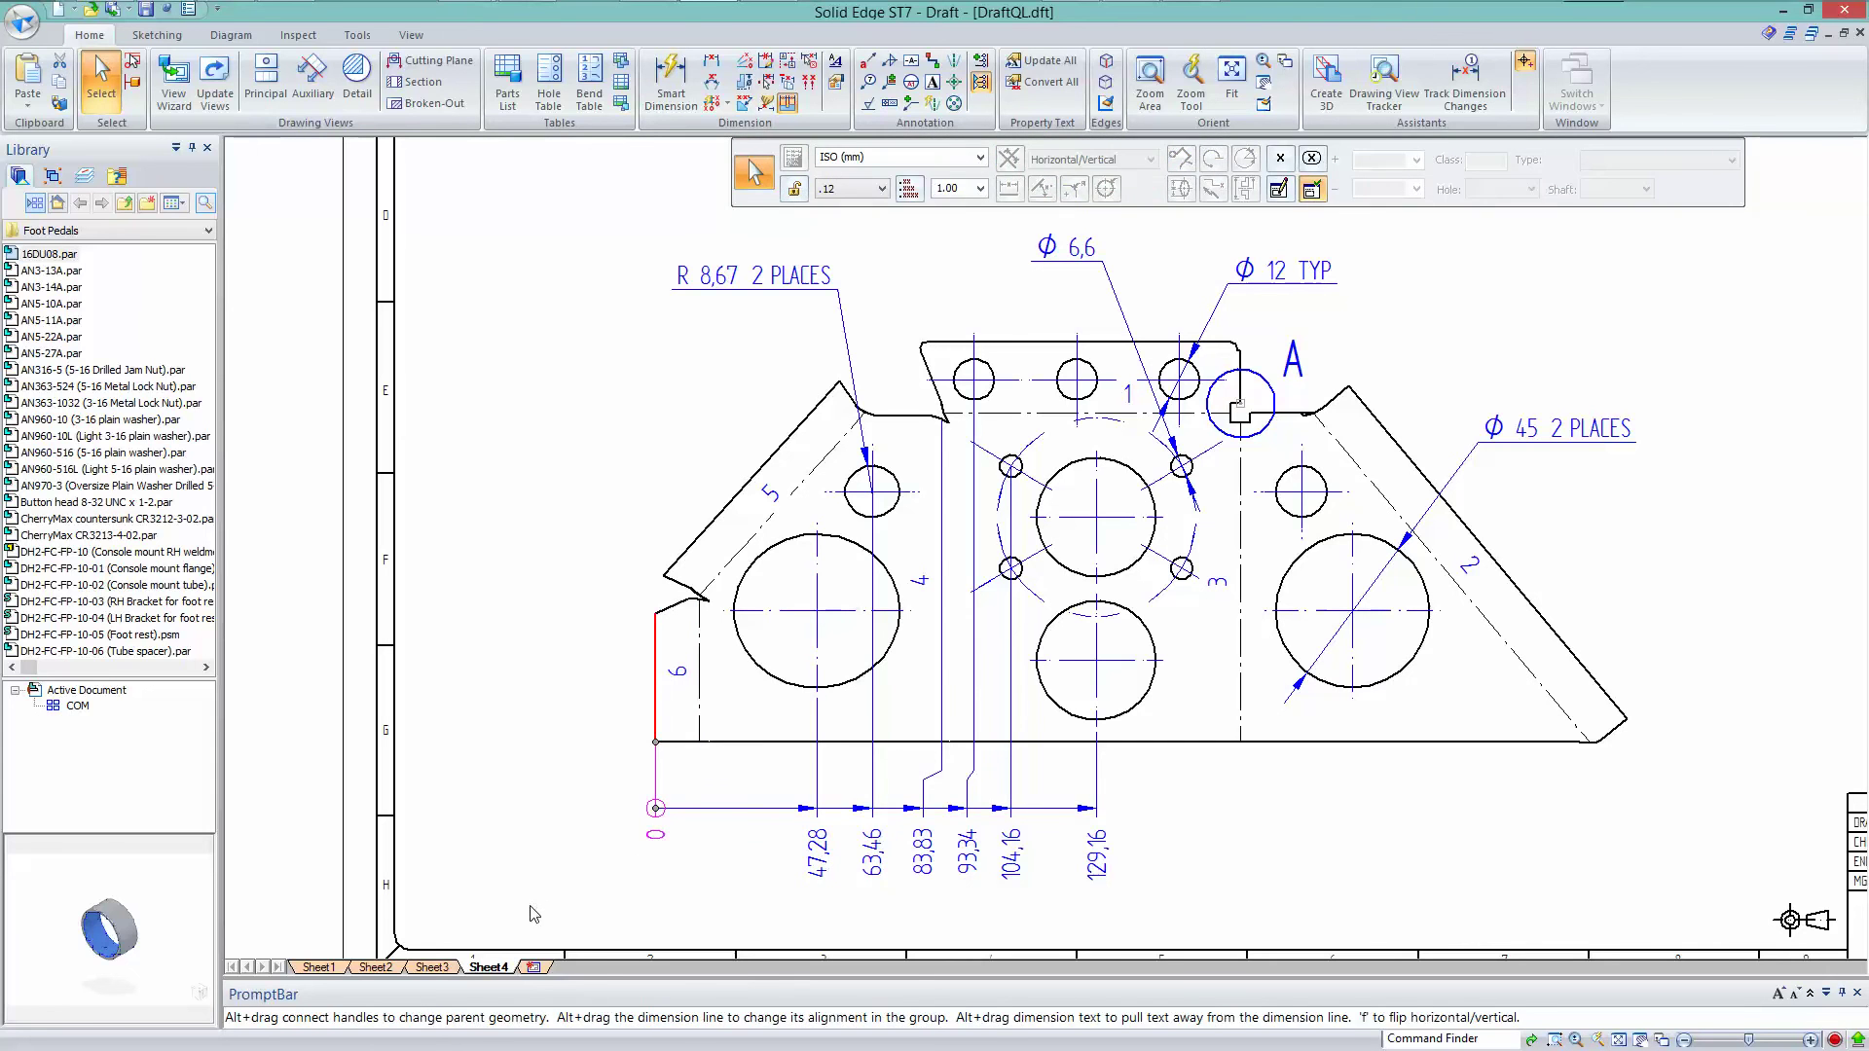
key(Delete)
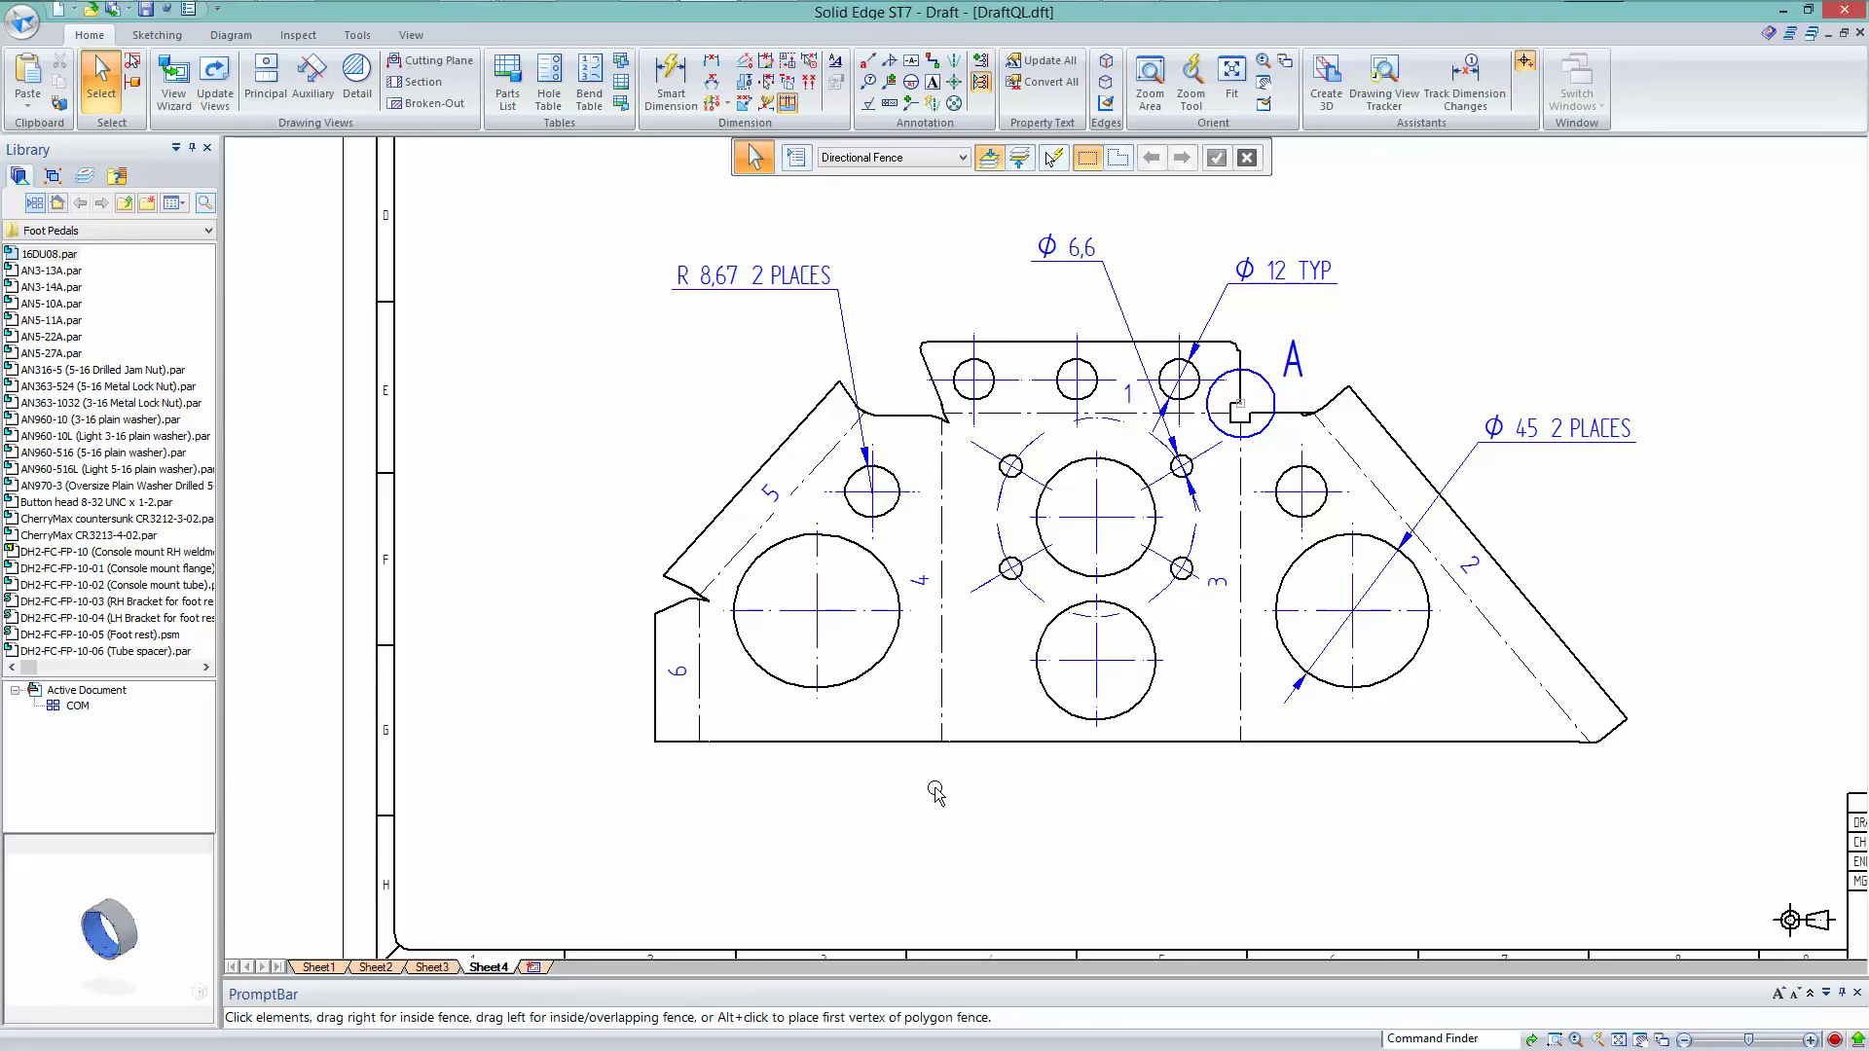
scroll(979, 730, down, 3)
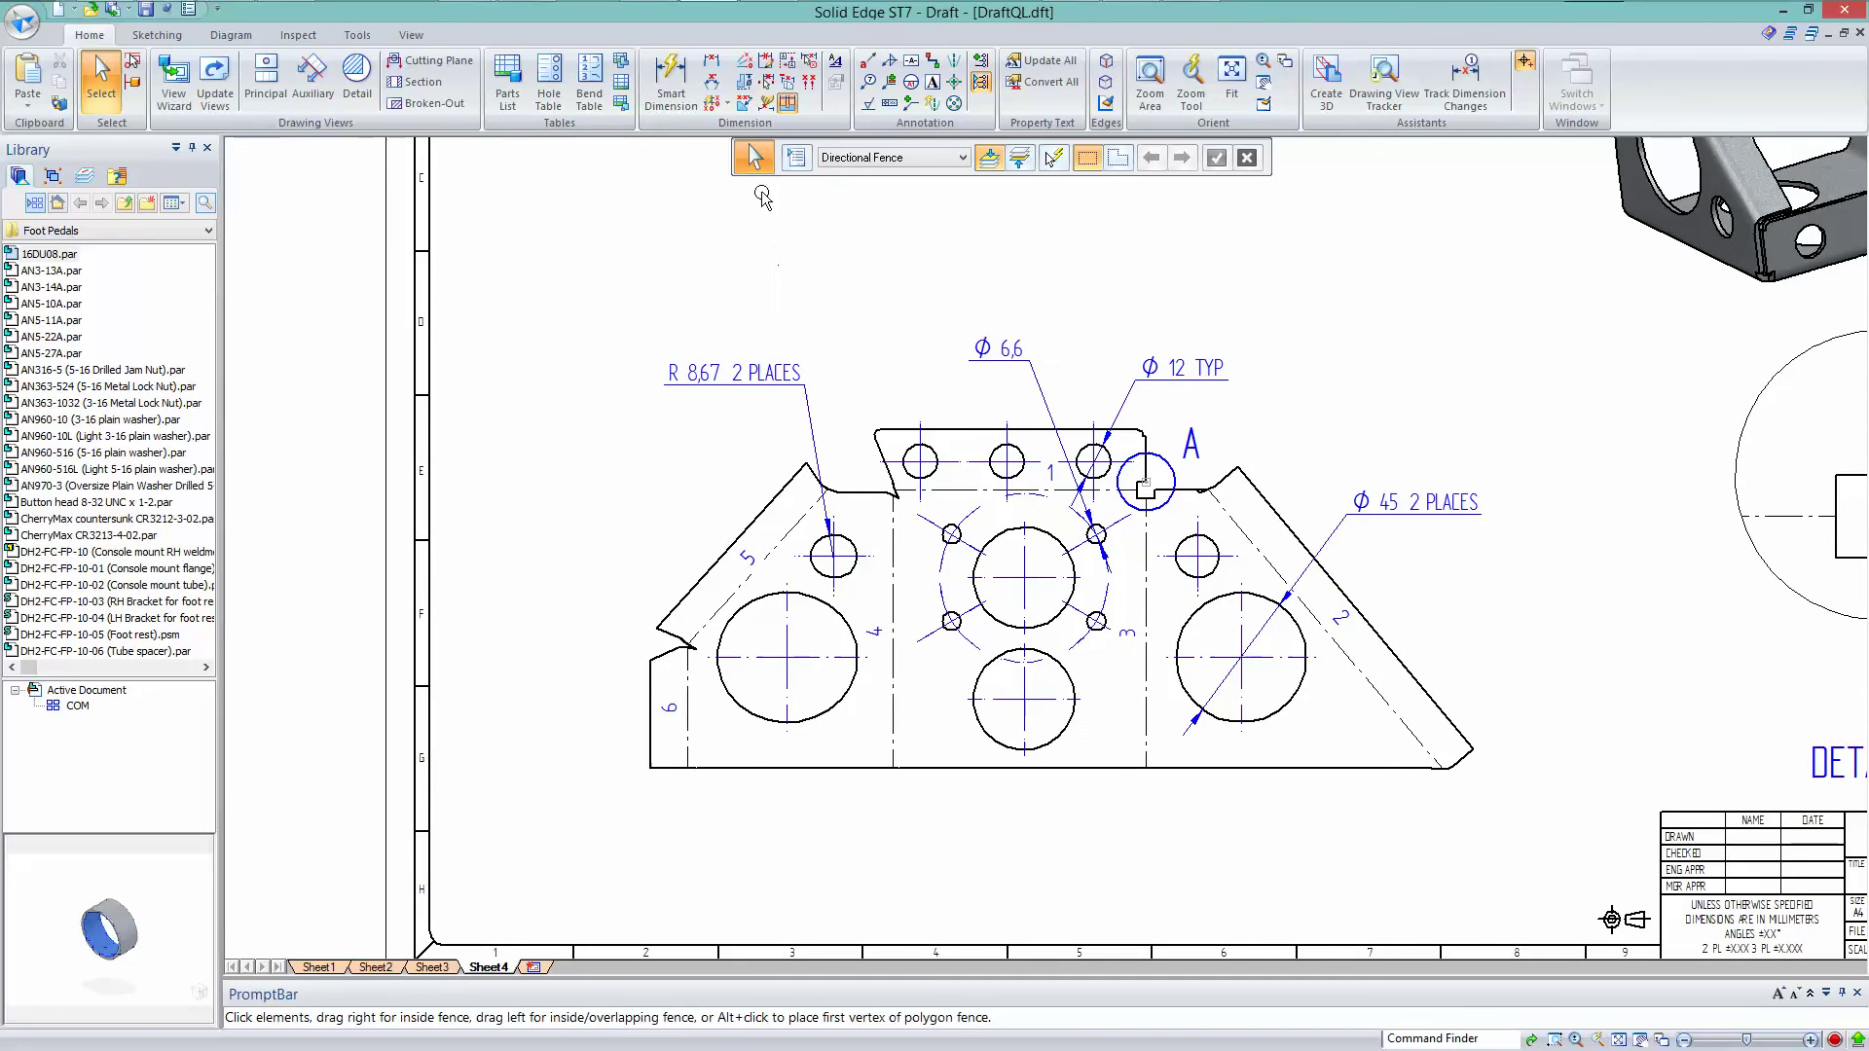
click(715, 105)
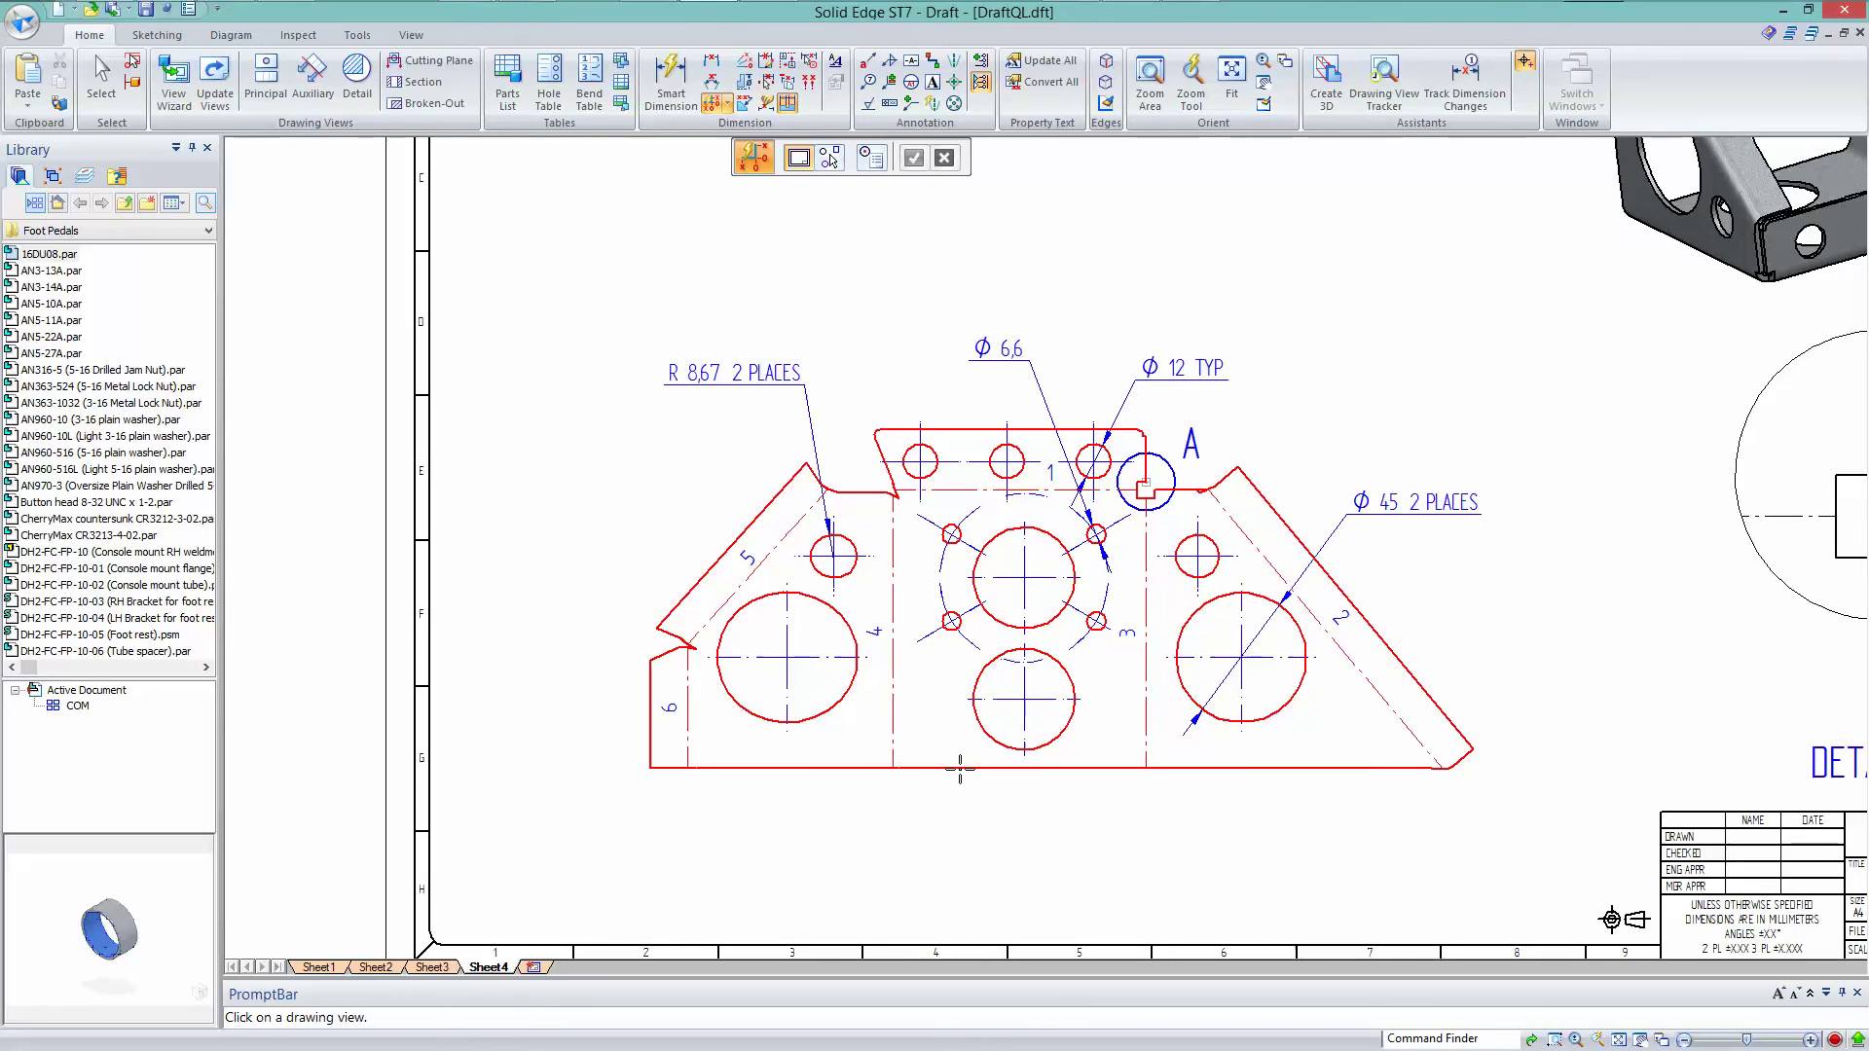
click(872, 493)
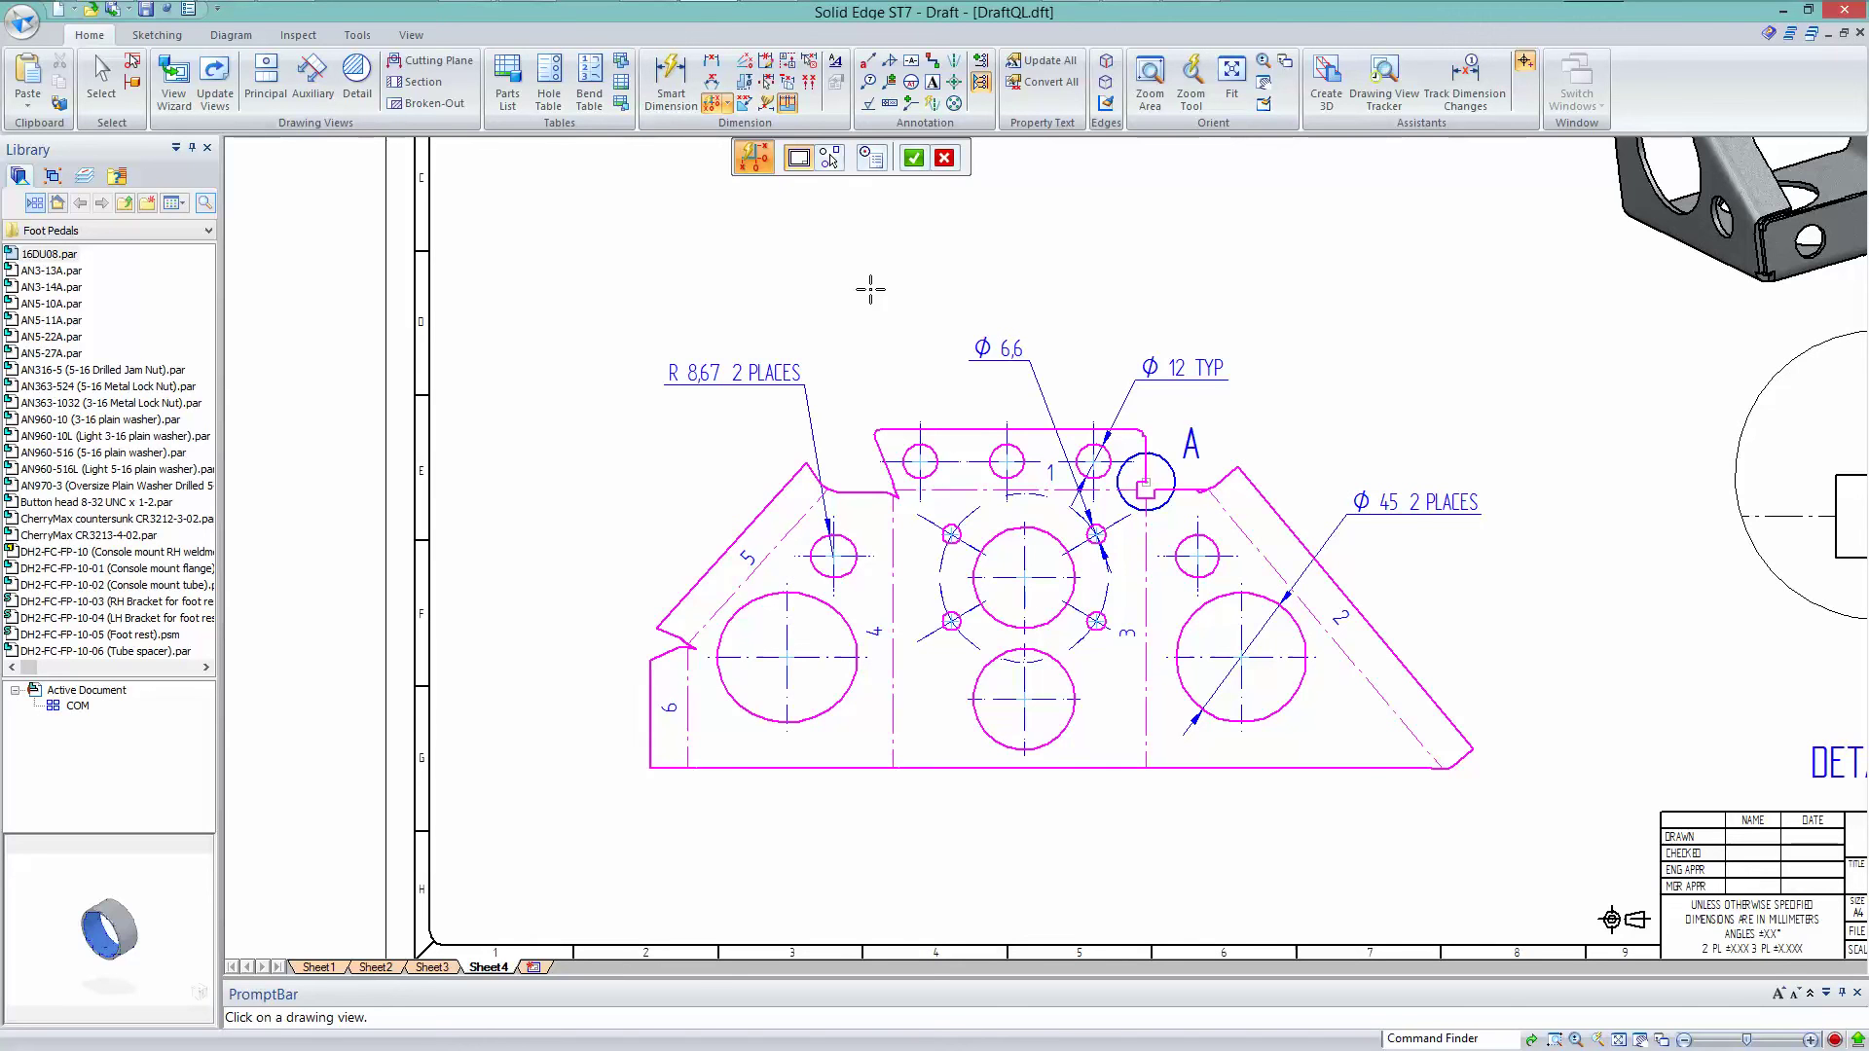
click(915, 161)
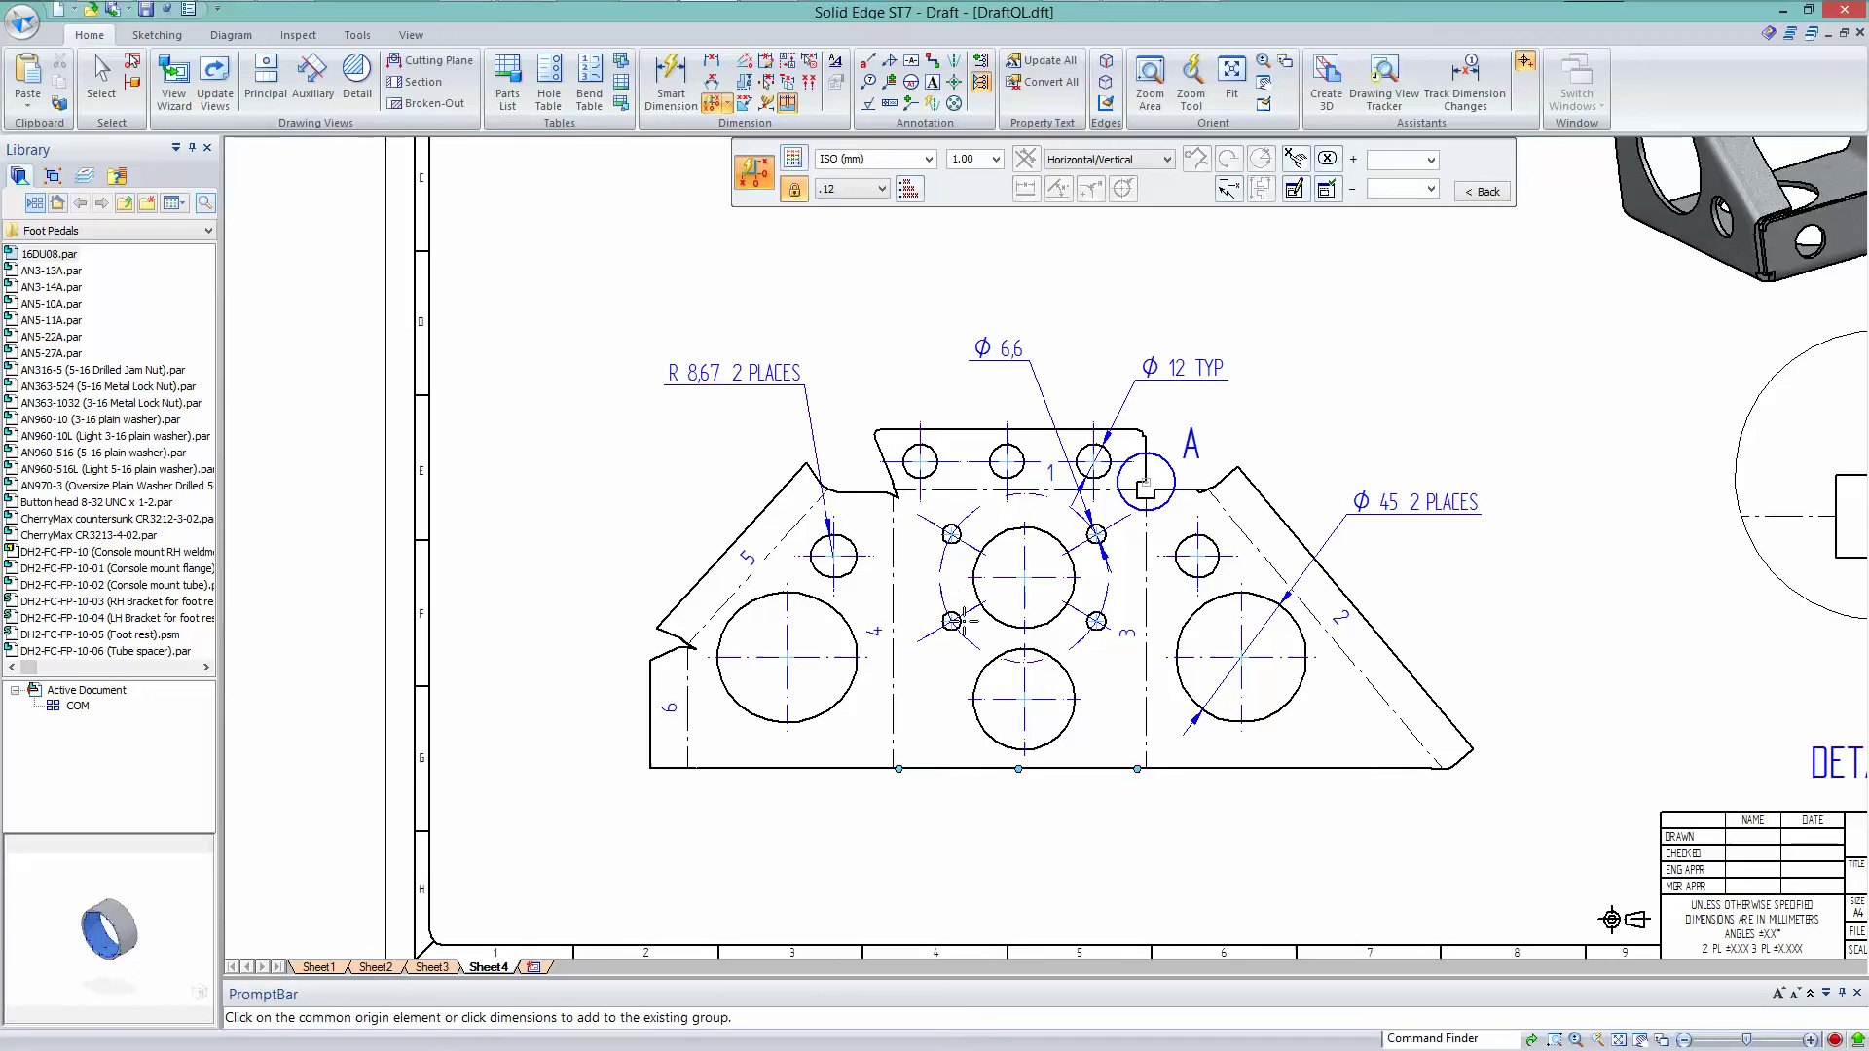
key(Escape)
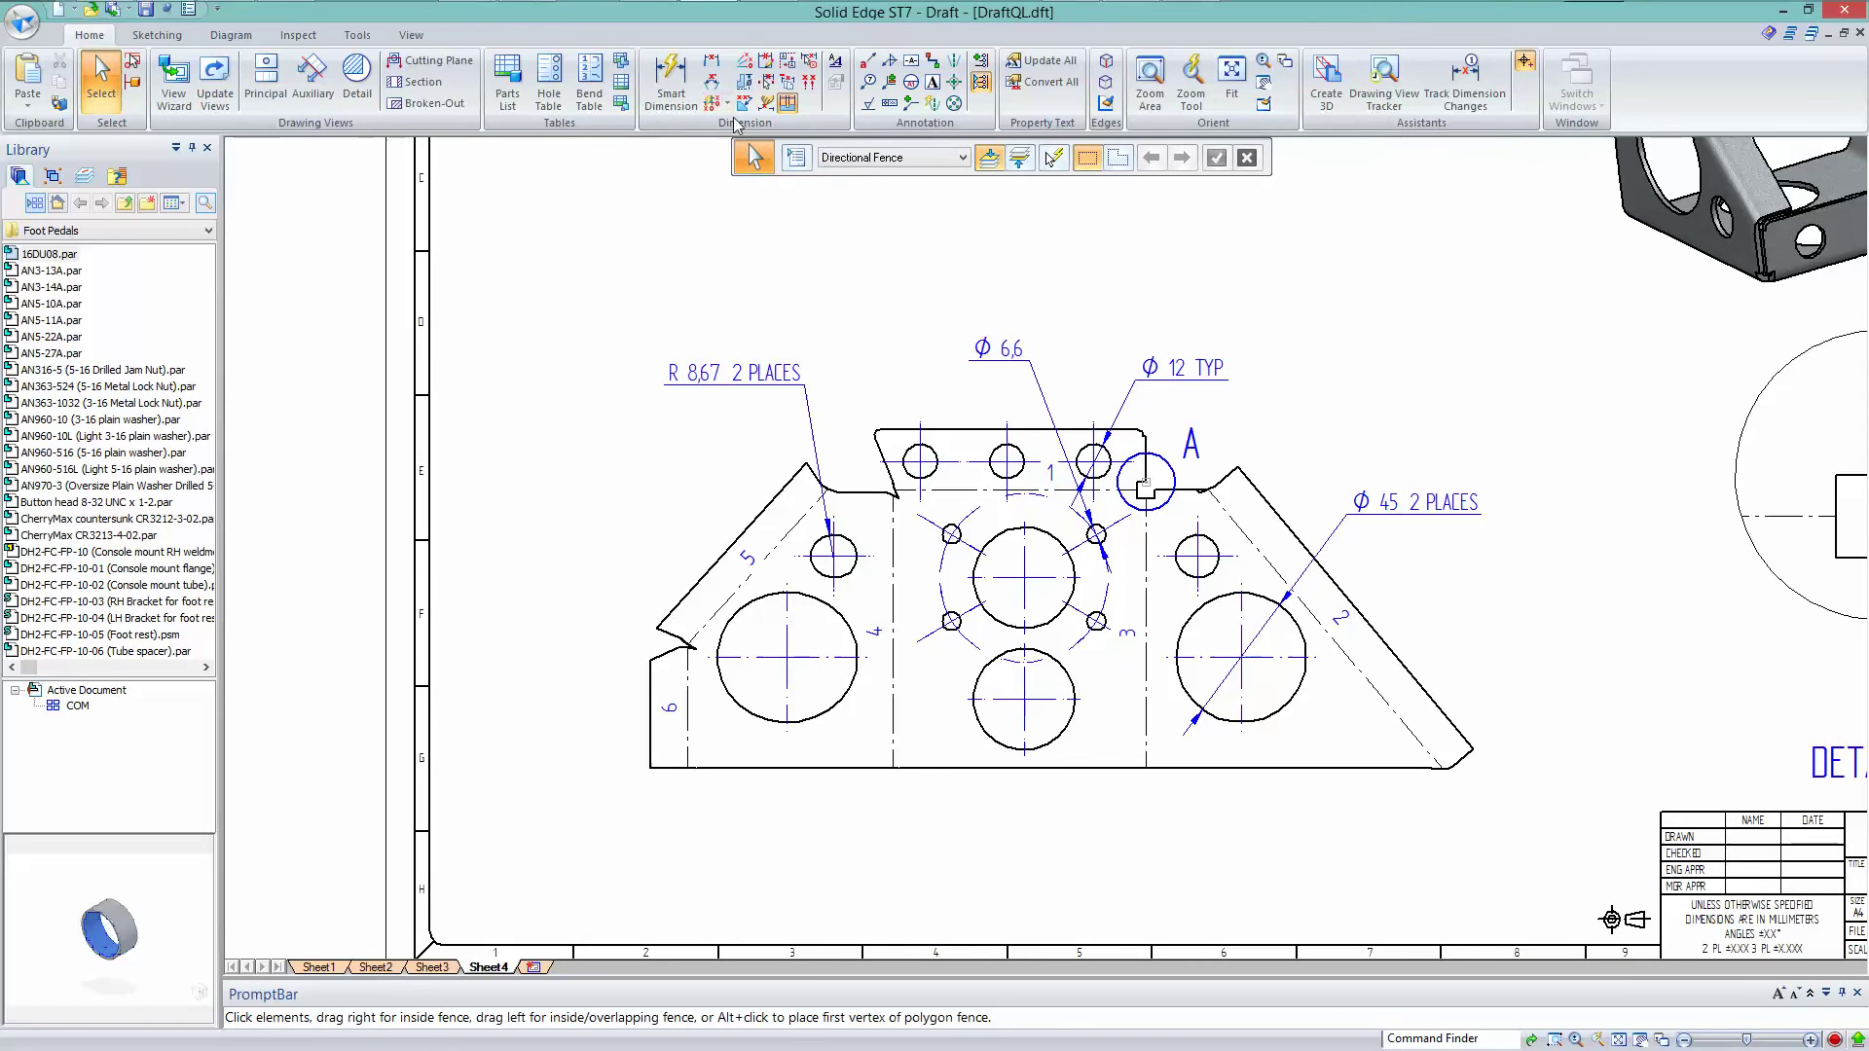
Automatically coordinate-dimension the flat pattern's circle centre points horizontally from the lower centre hole, placing the row below the part.
click(714, 102)
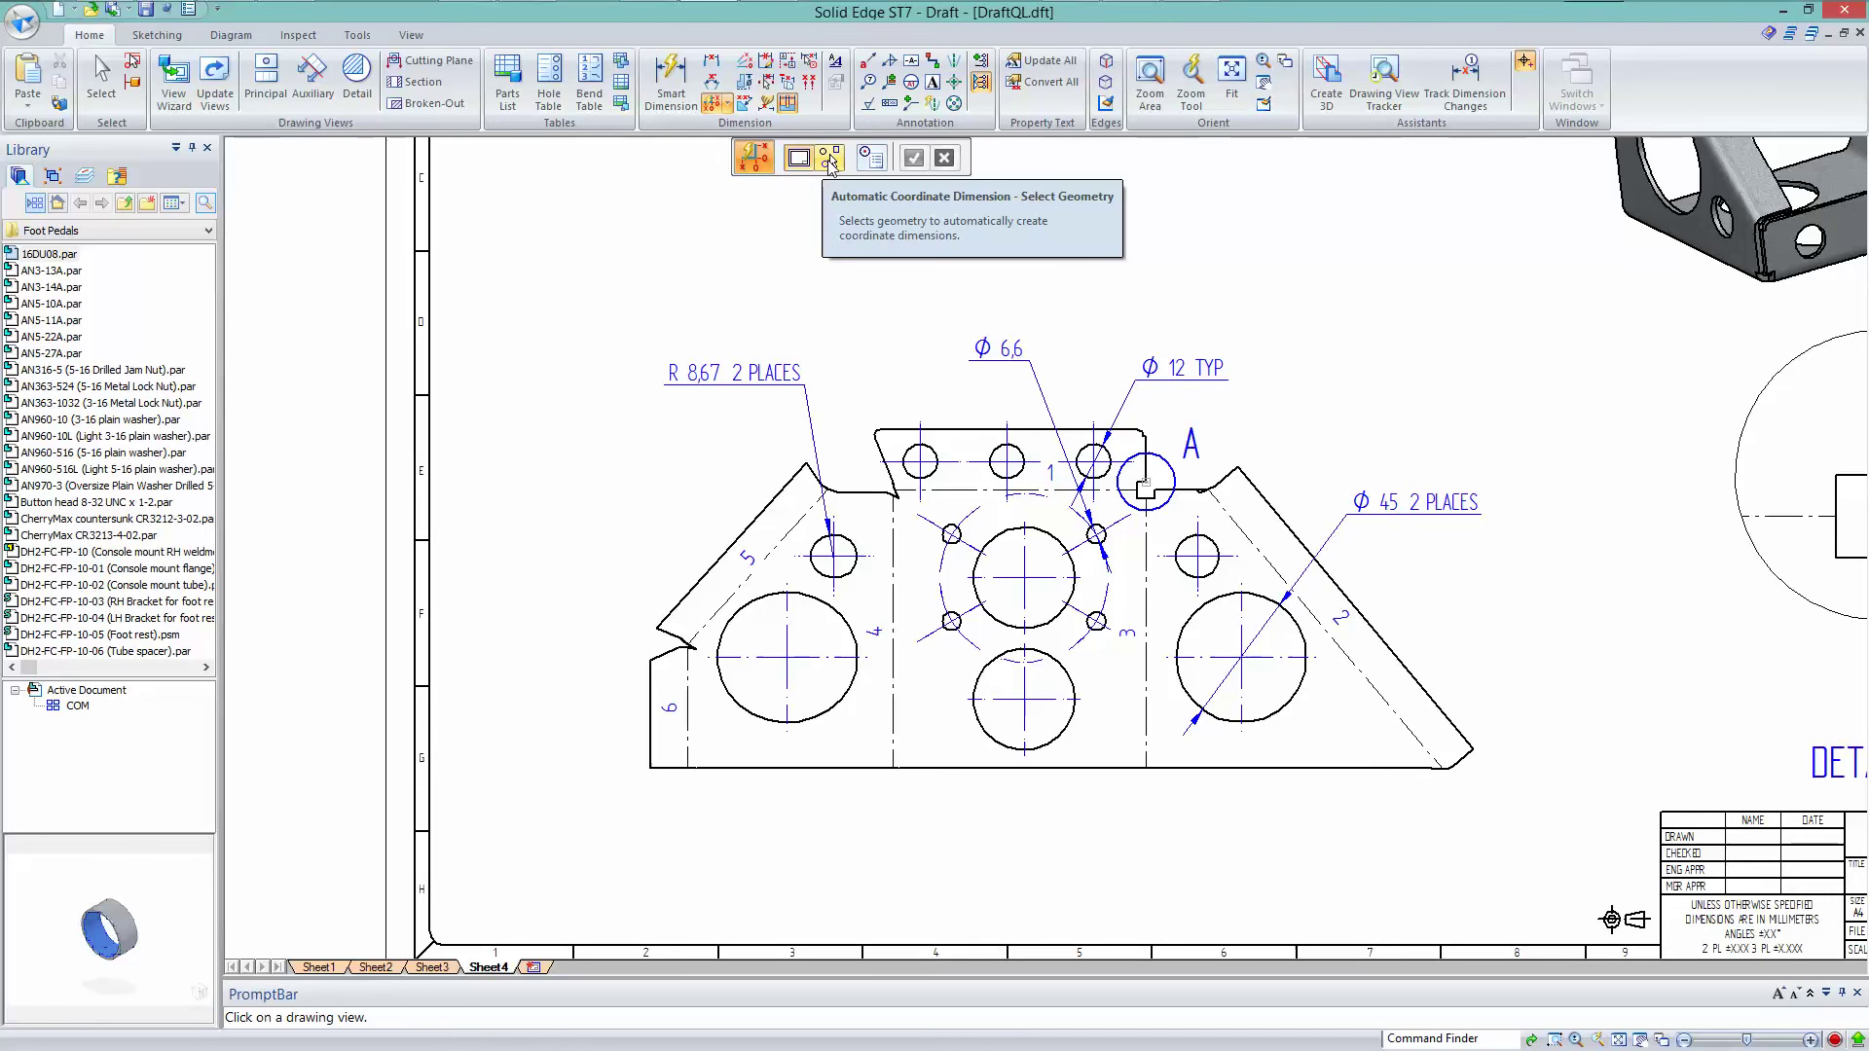
click(873, 160)
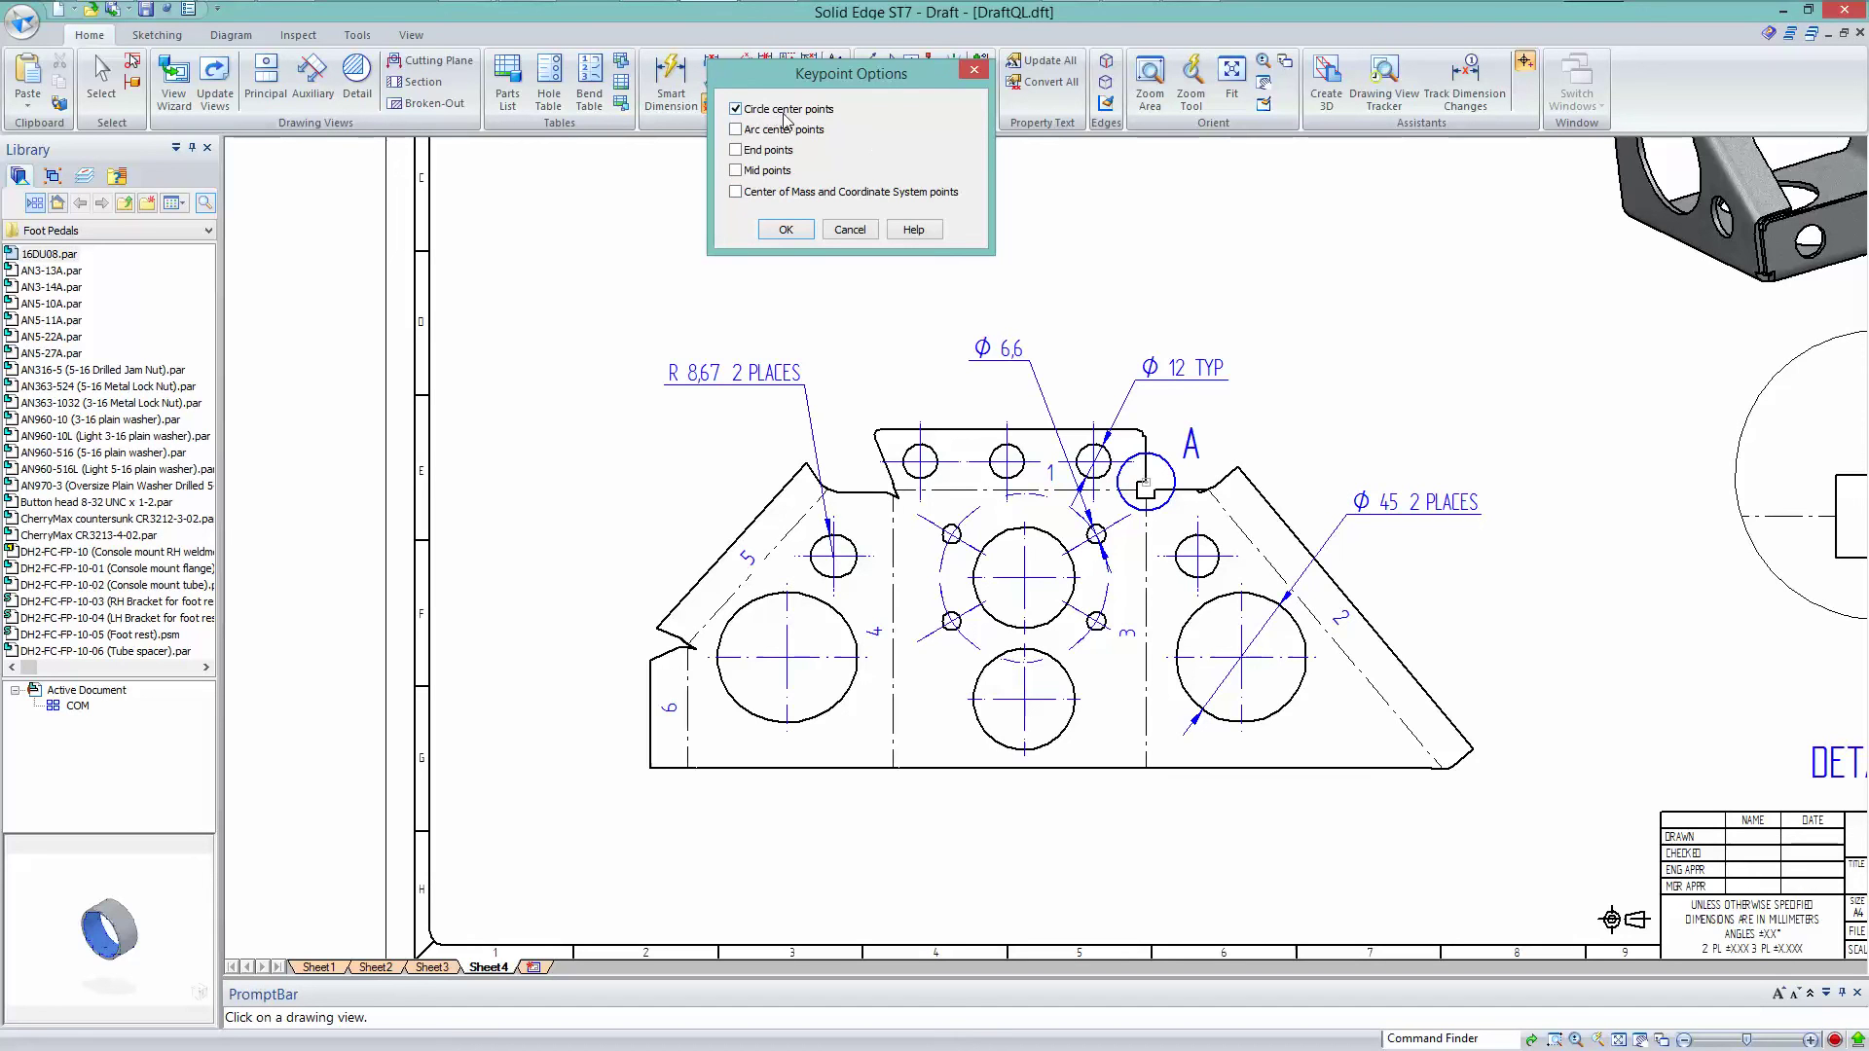
click(789, 230)
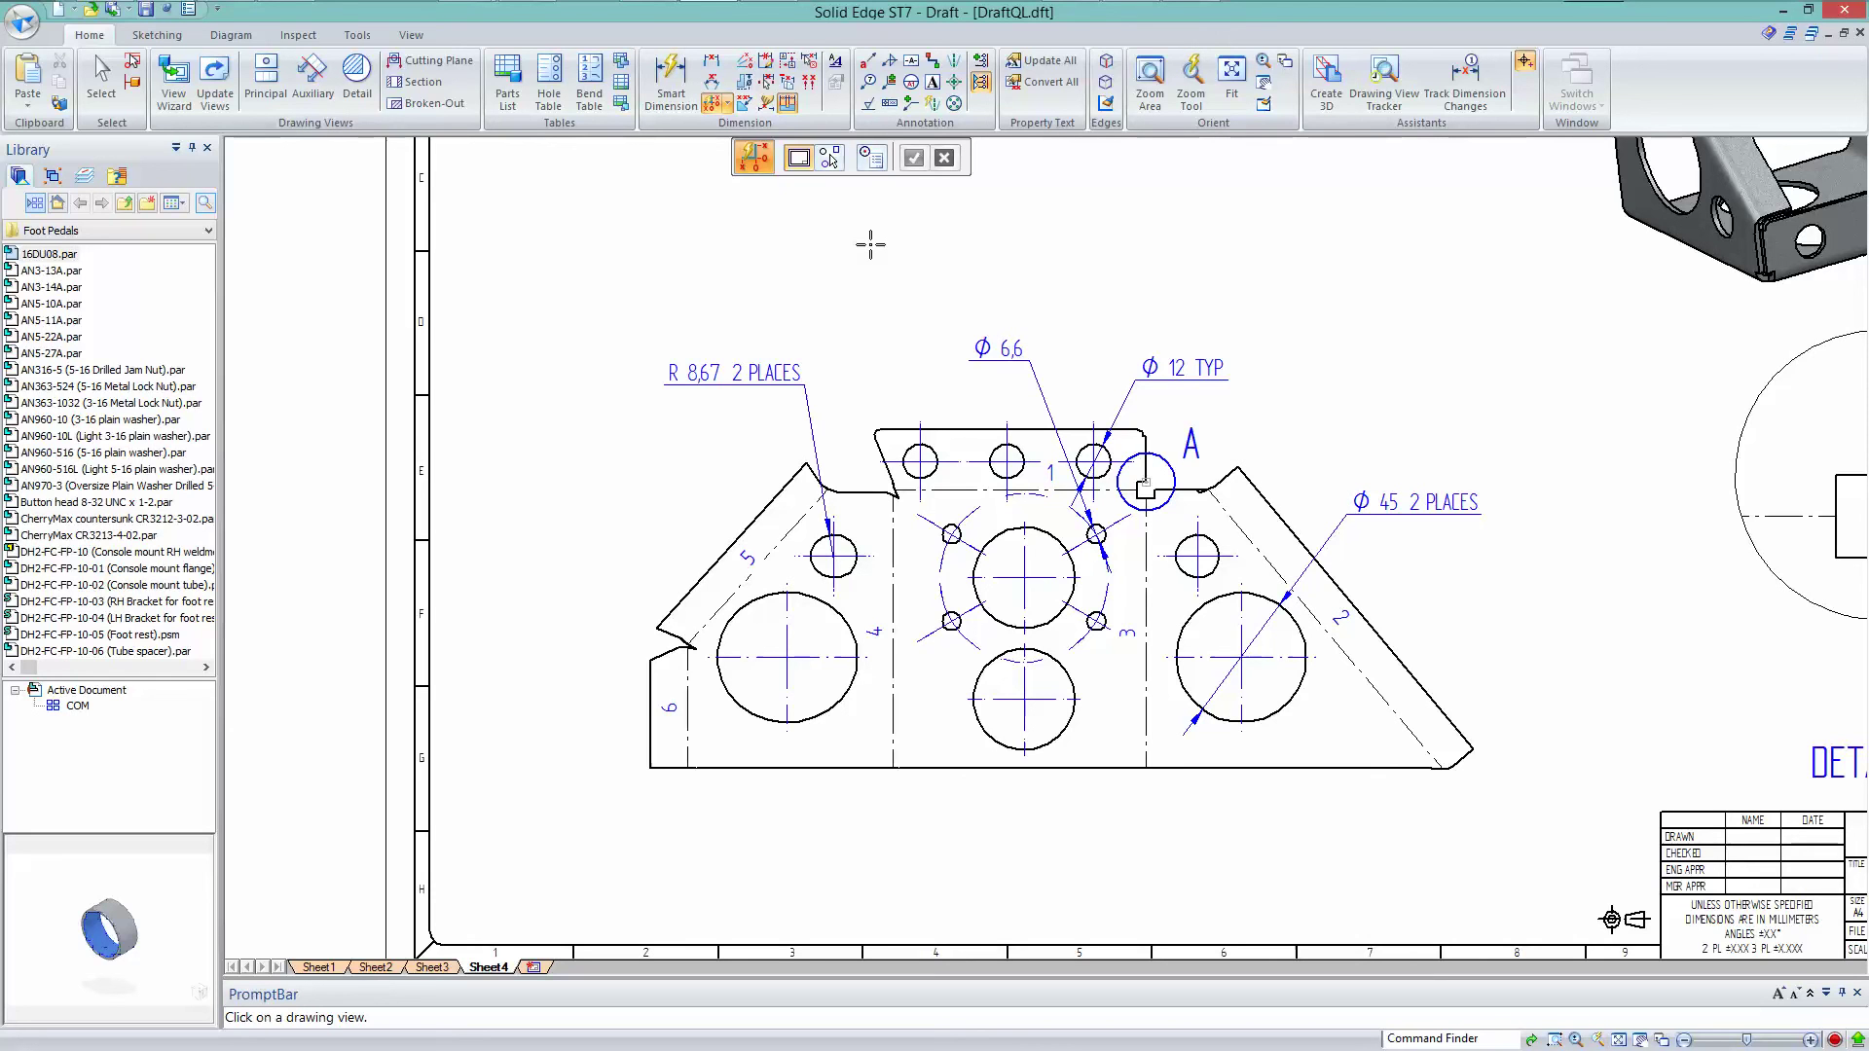
click(896, 367)
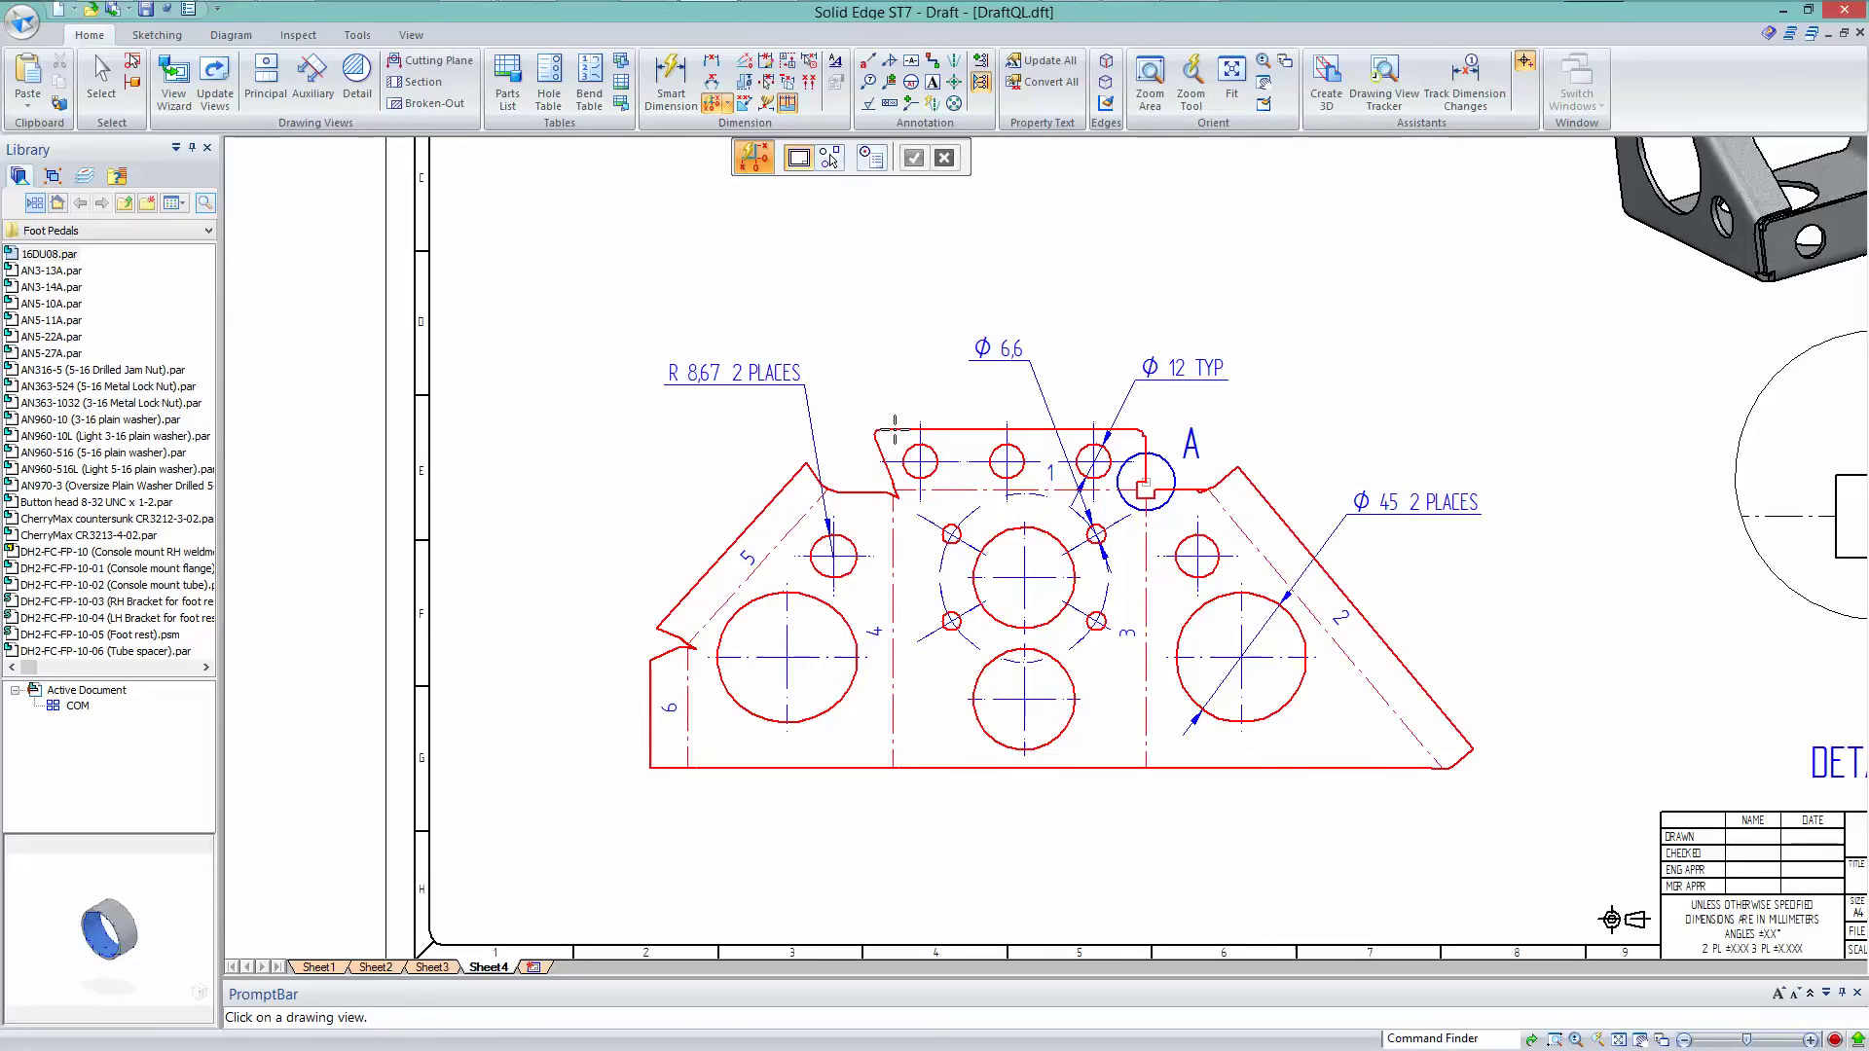
click(913, 157)
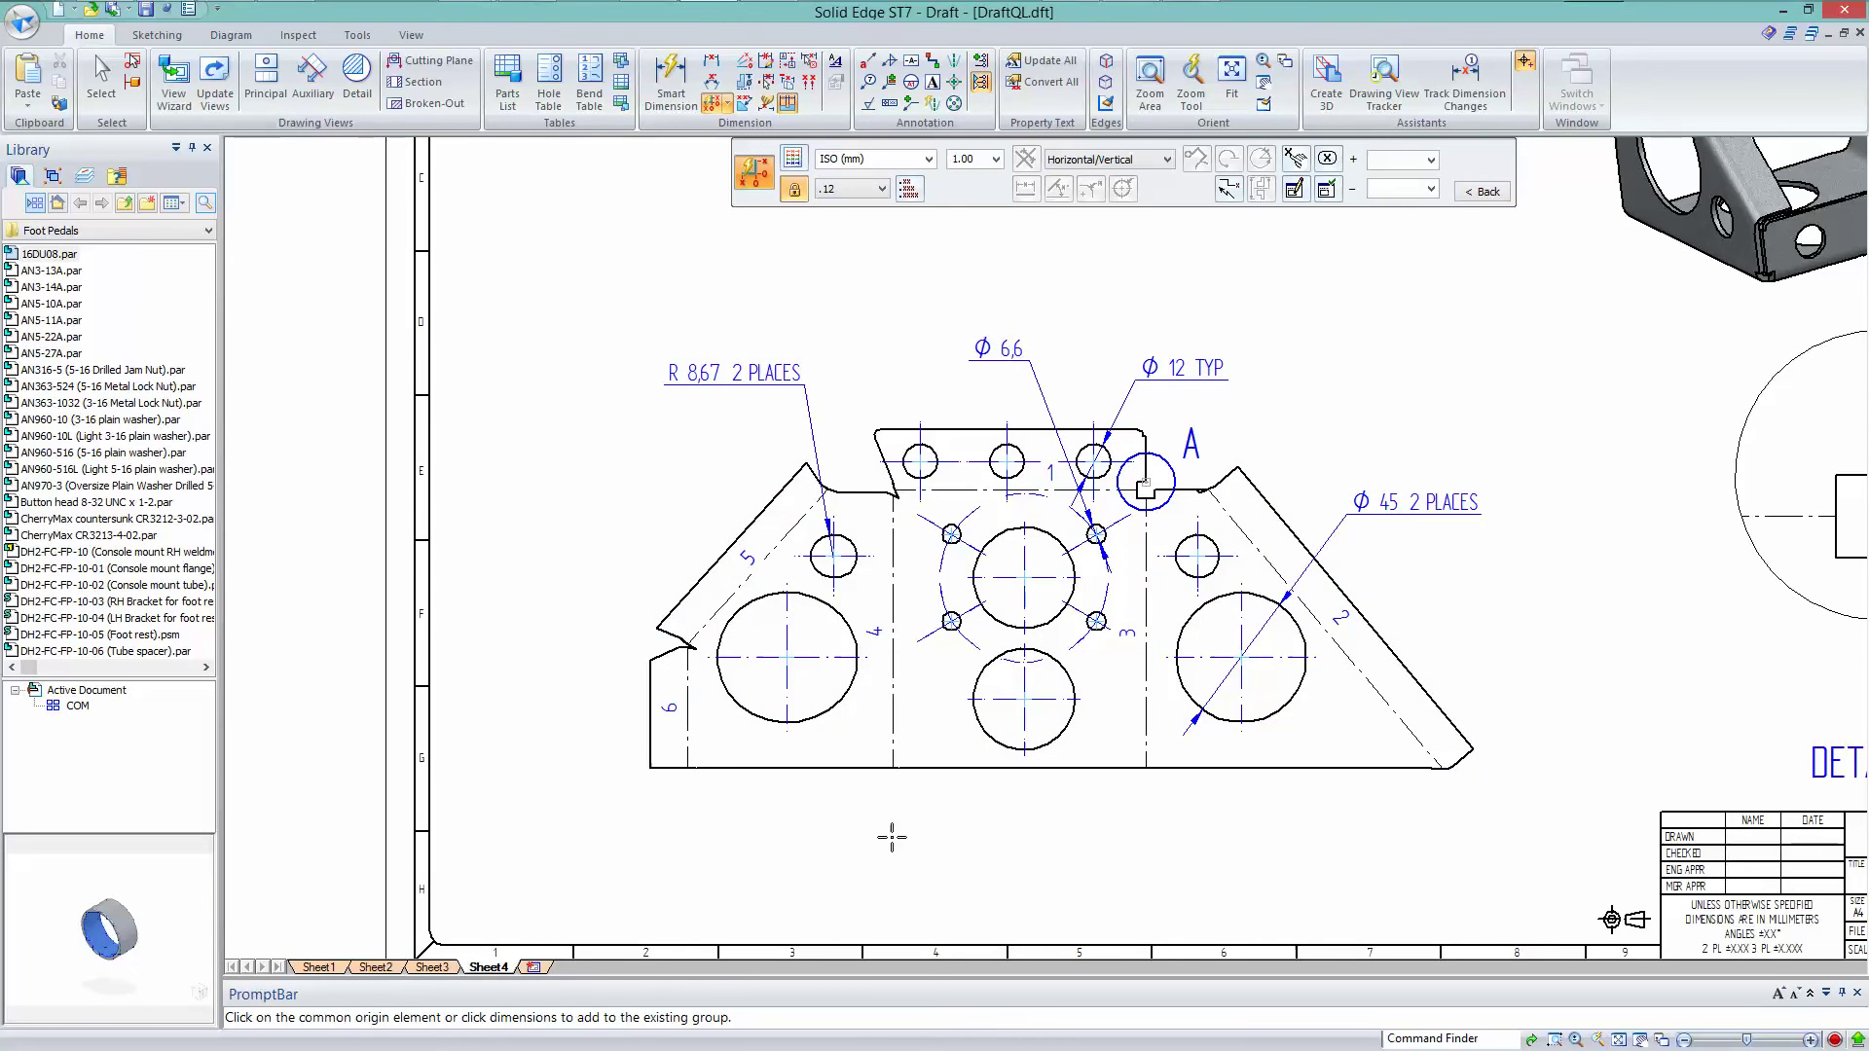
click(1024, 725)
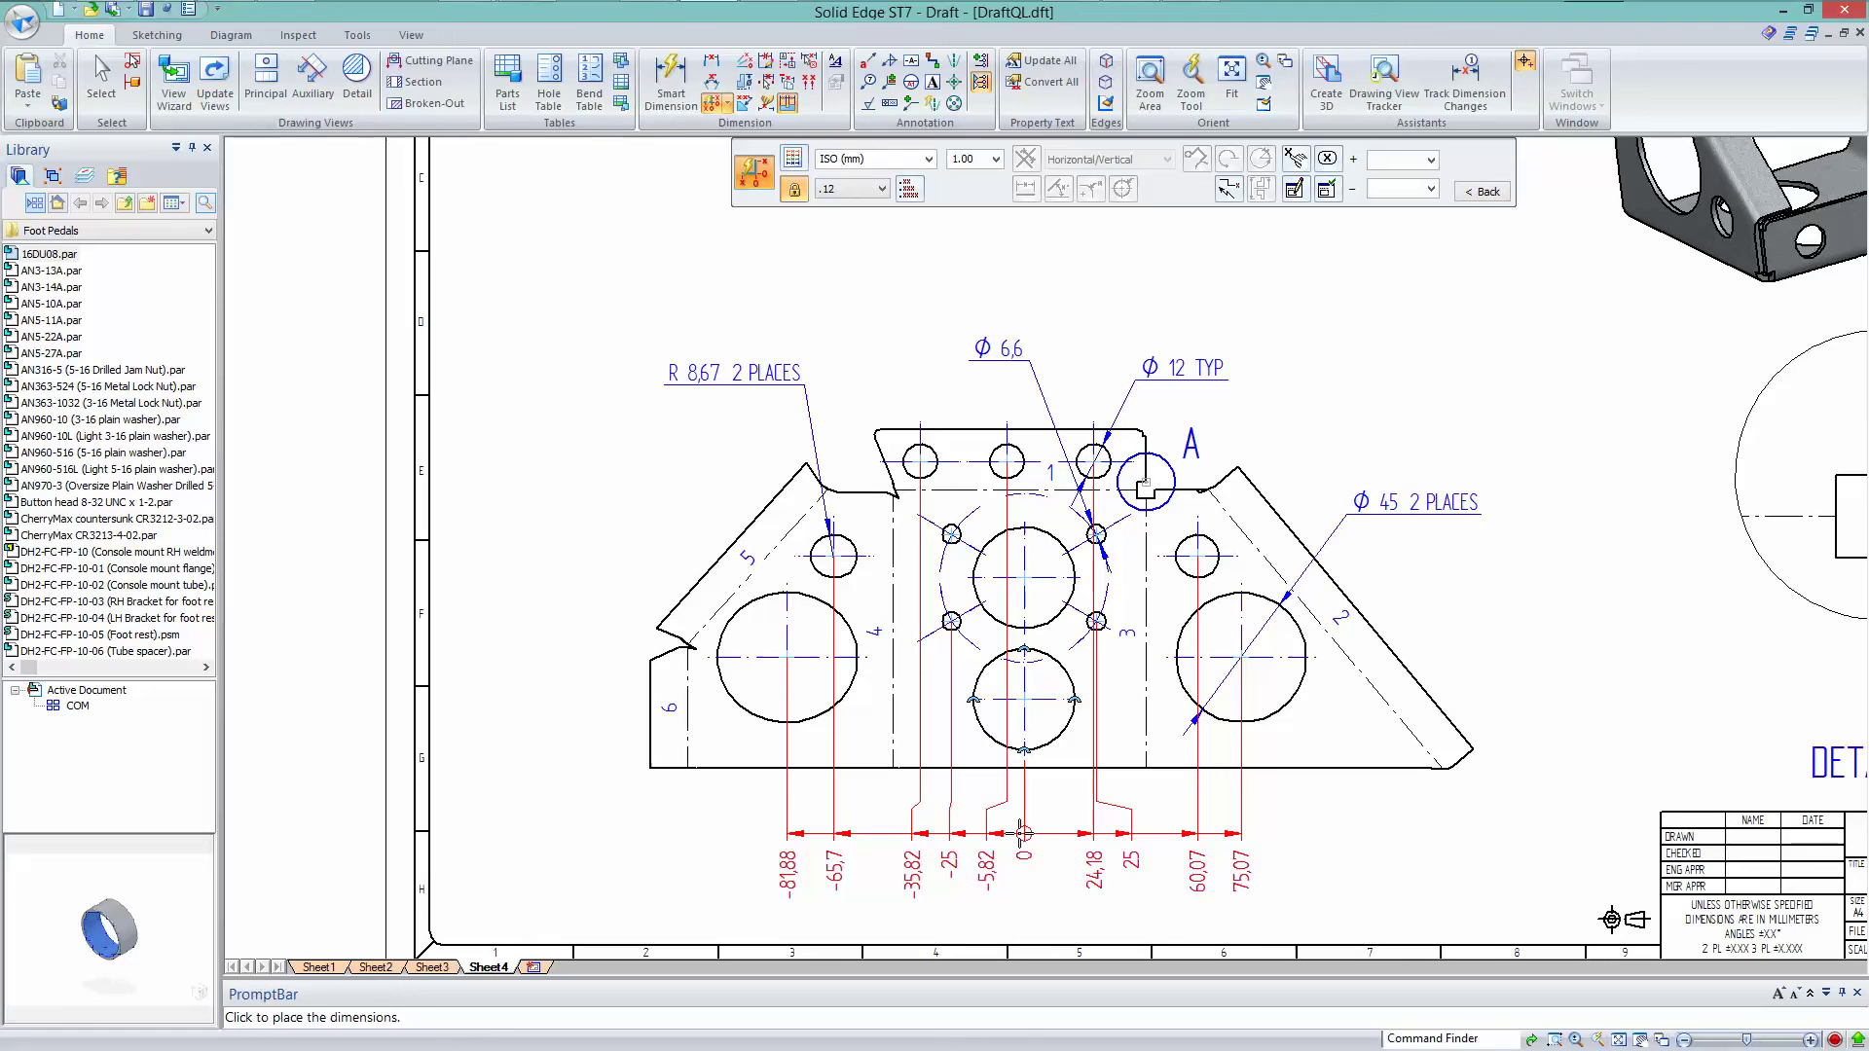
click(1023, 833)
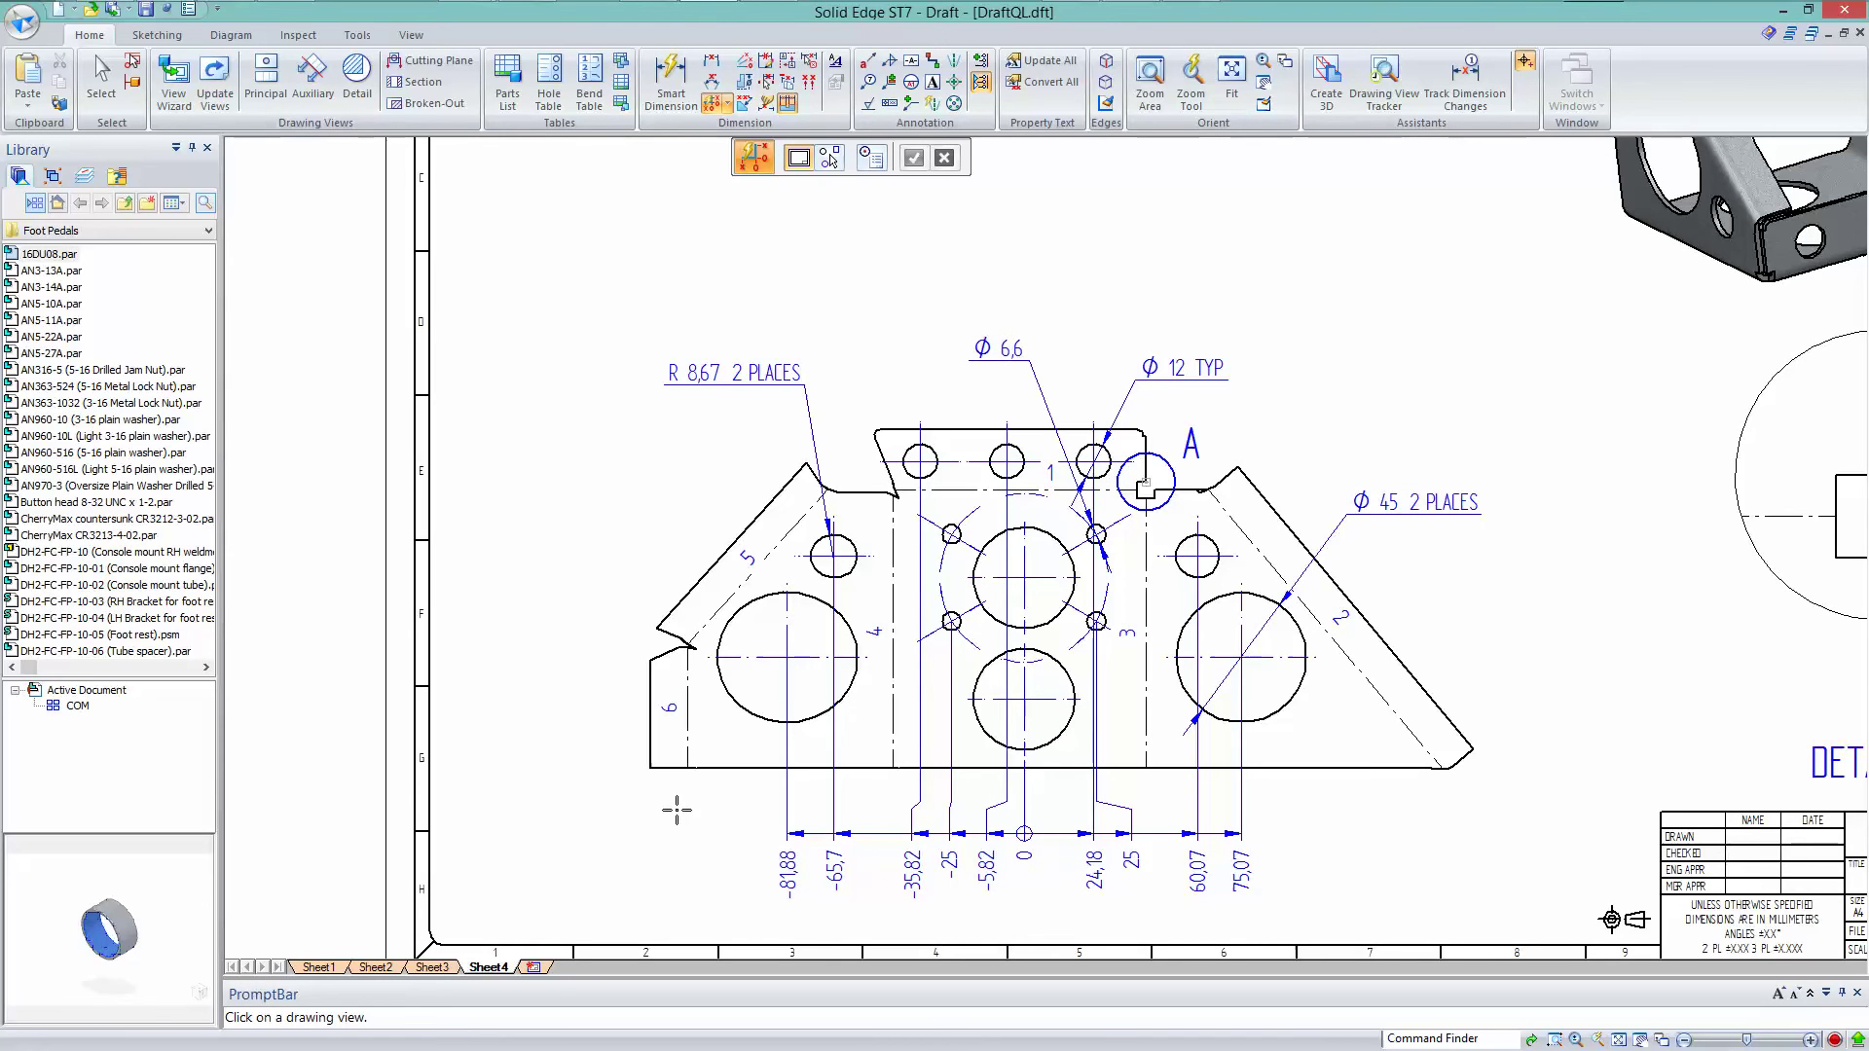
Automatically coordinate-dimension the flat pattern's hole centres vertically from its bottom edge, placing the column to the left of the part.
click(661, 774)
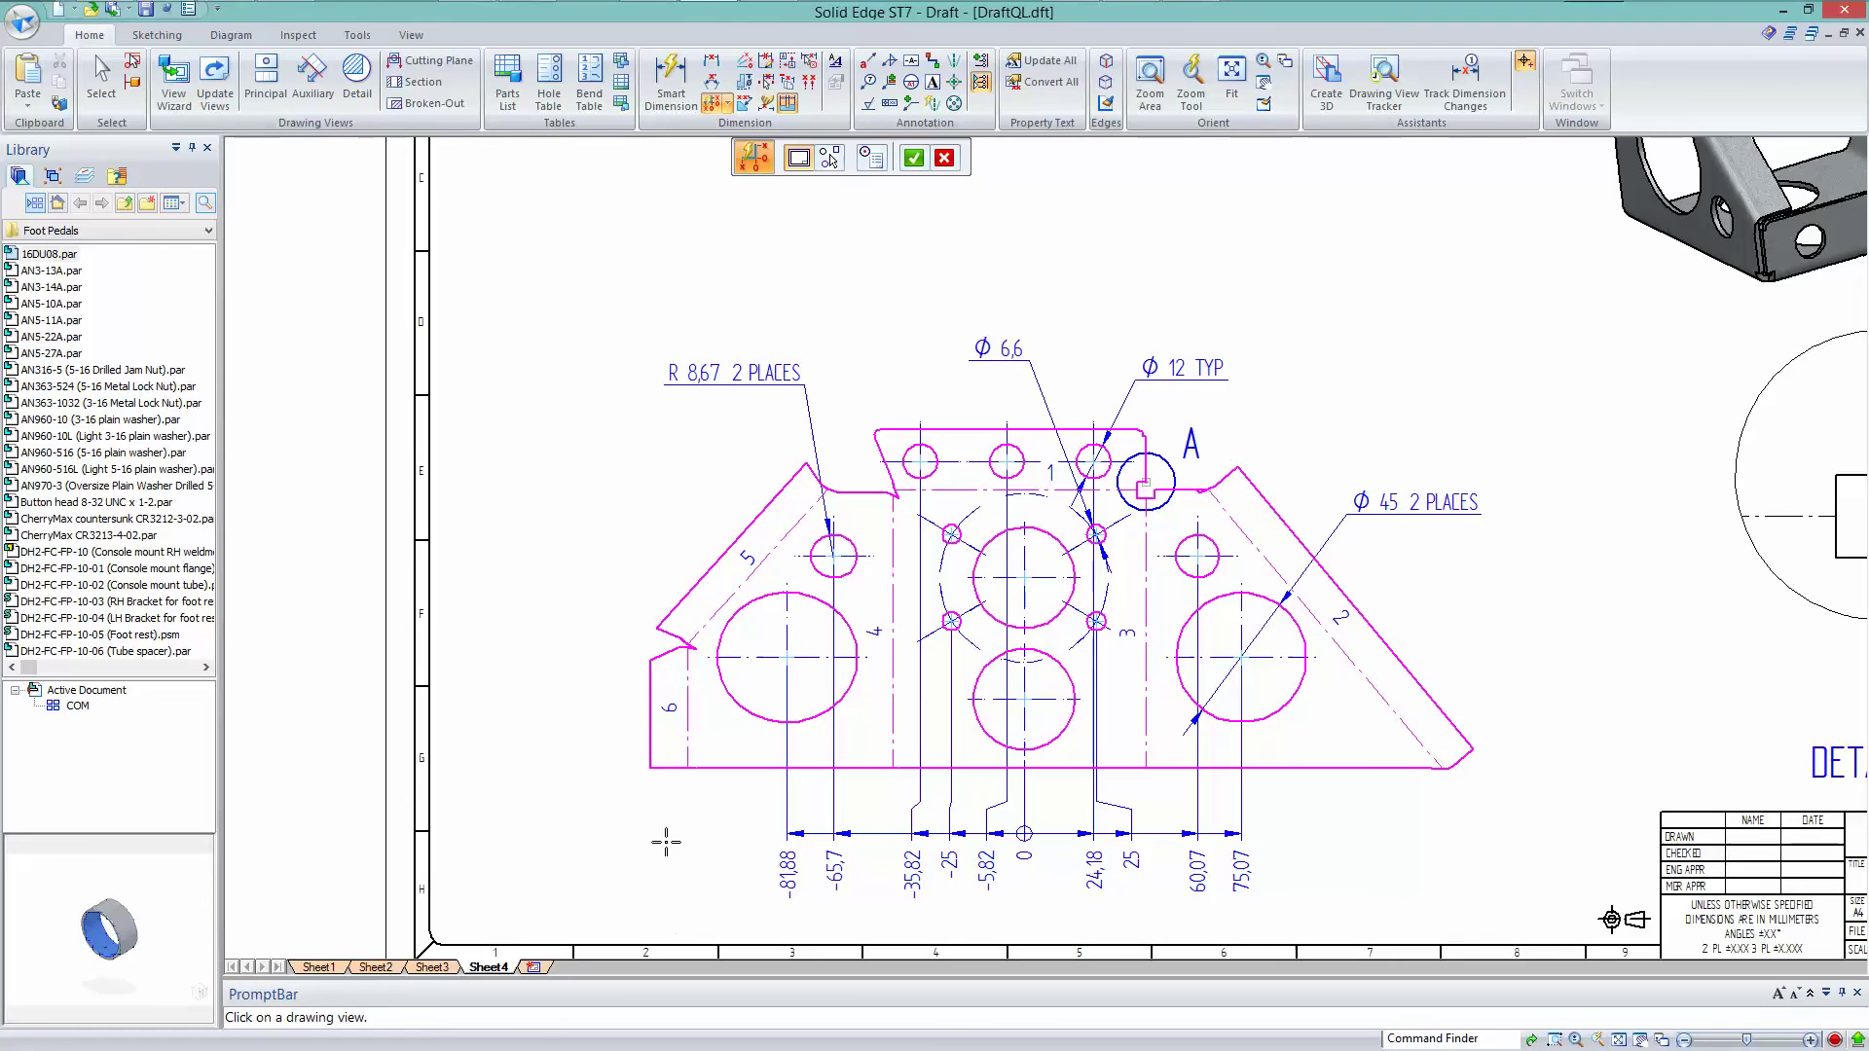
click(659, 772)
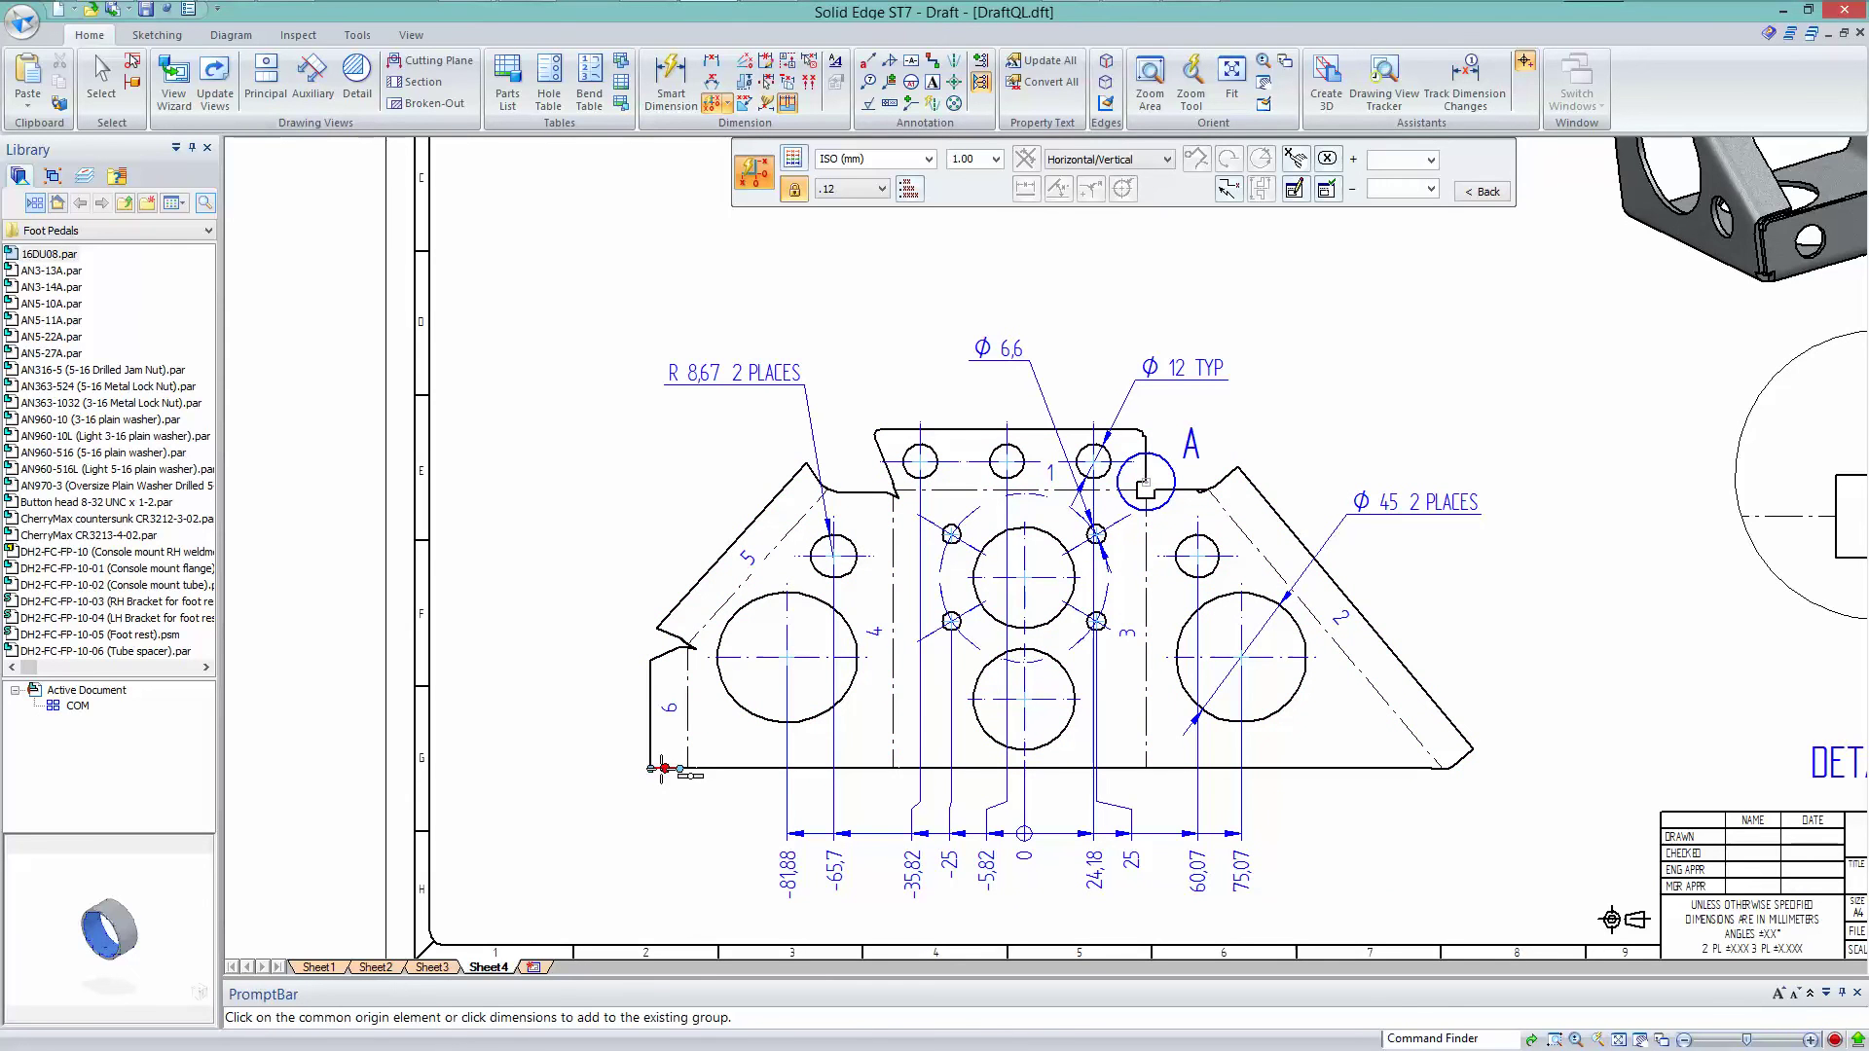
click(649, 769)
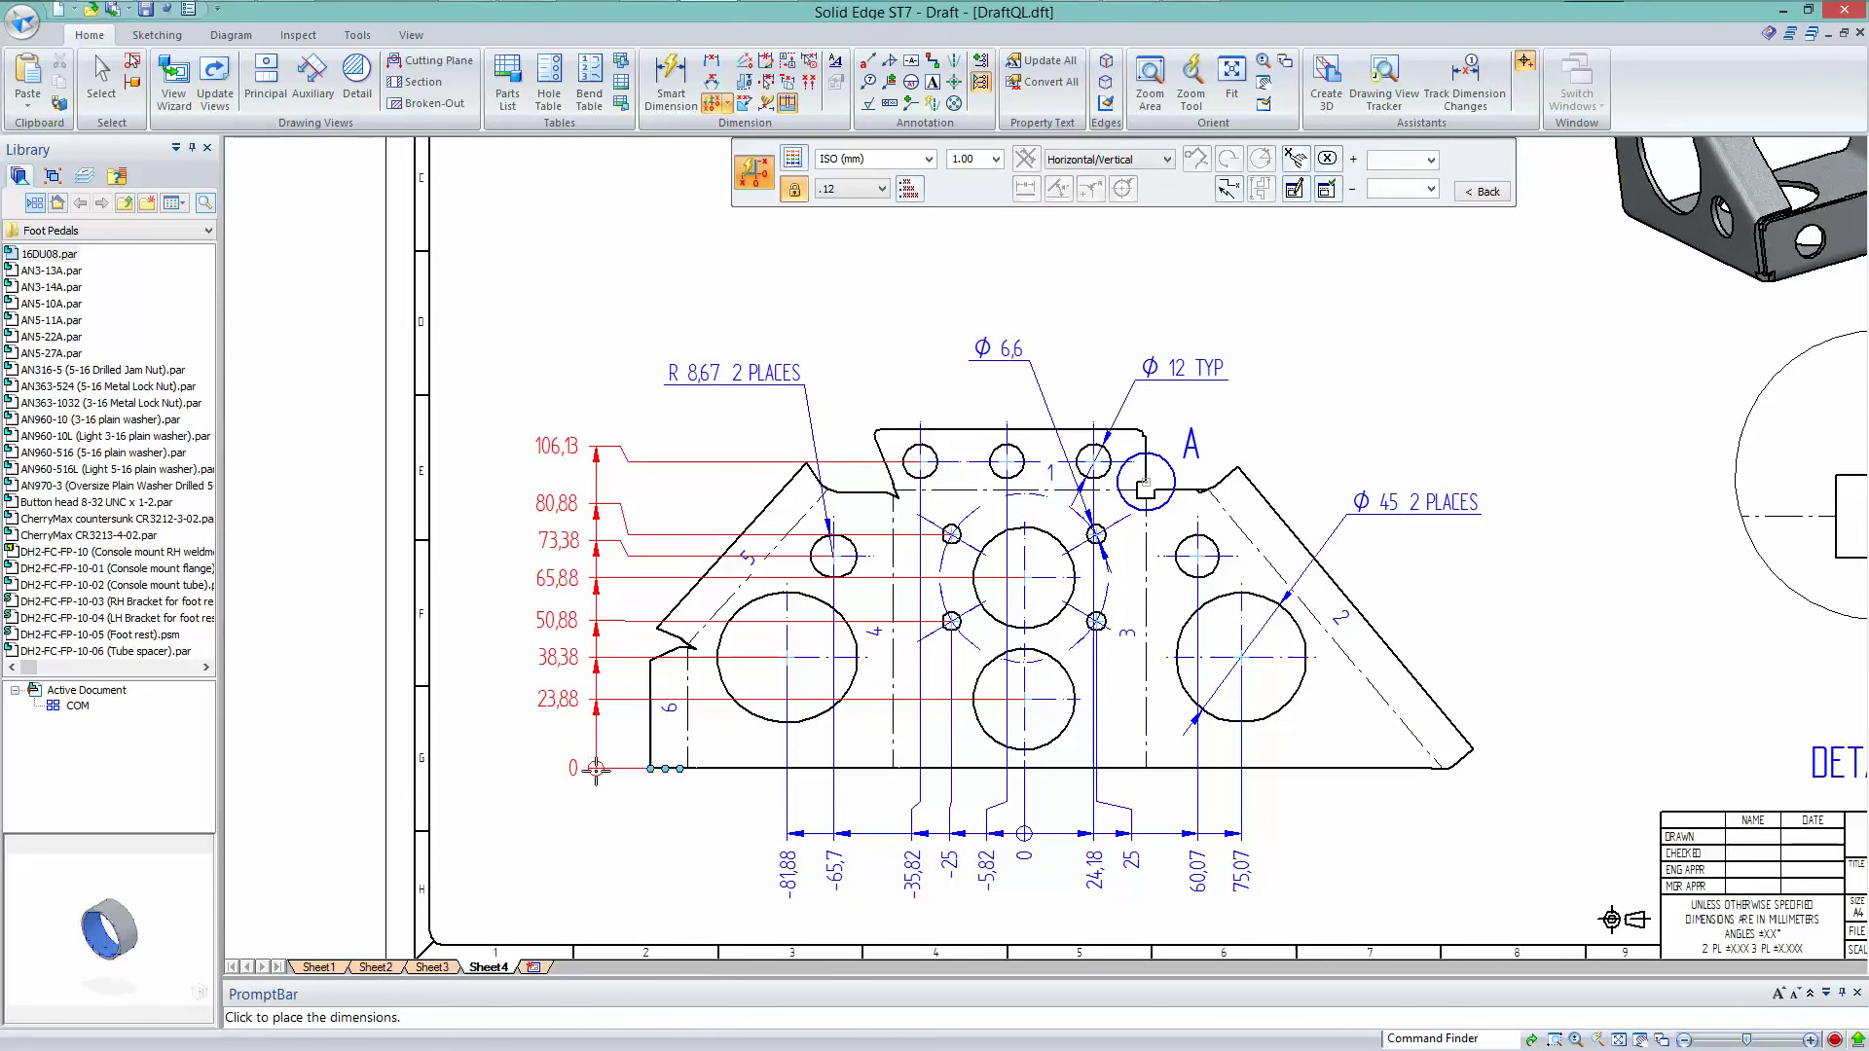
click(593, 770)
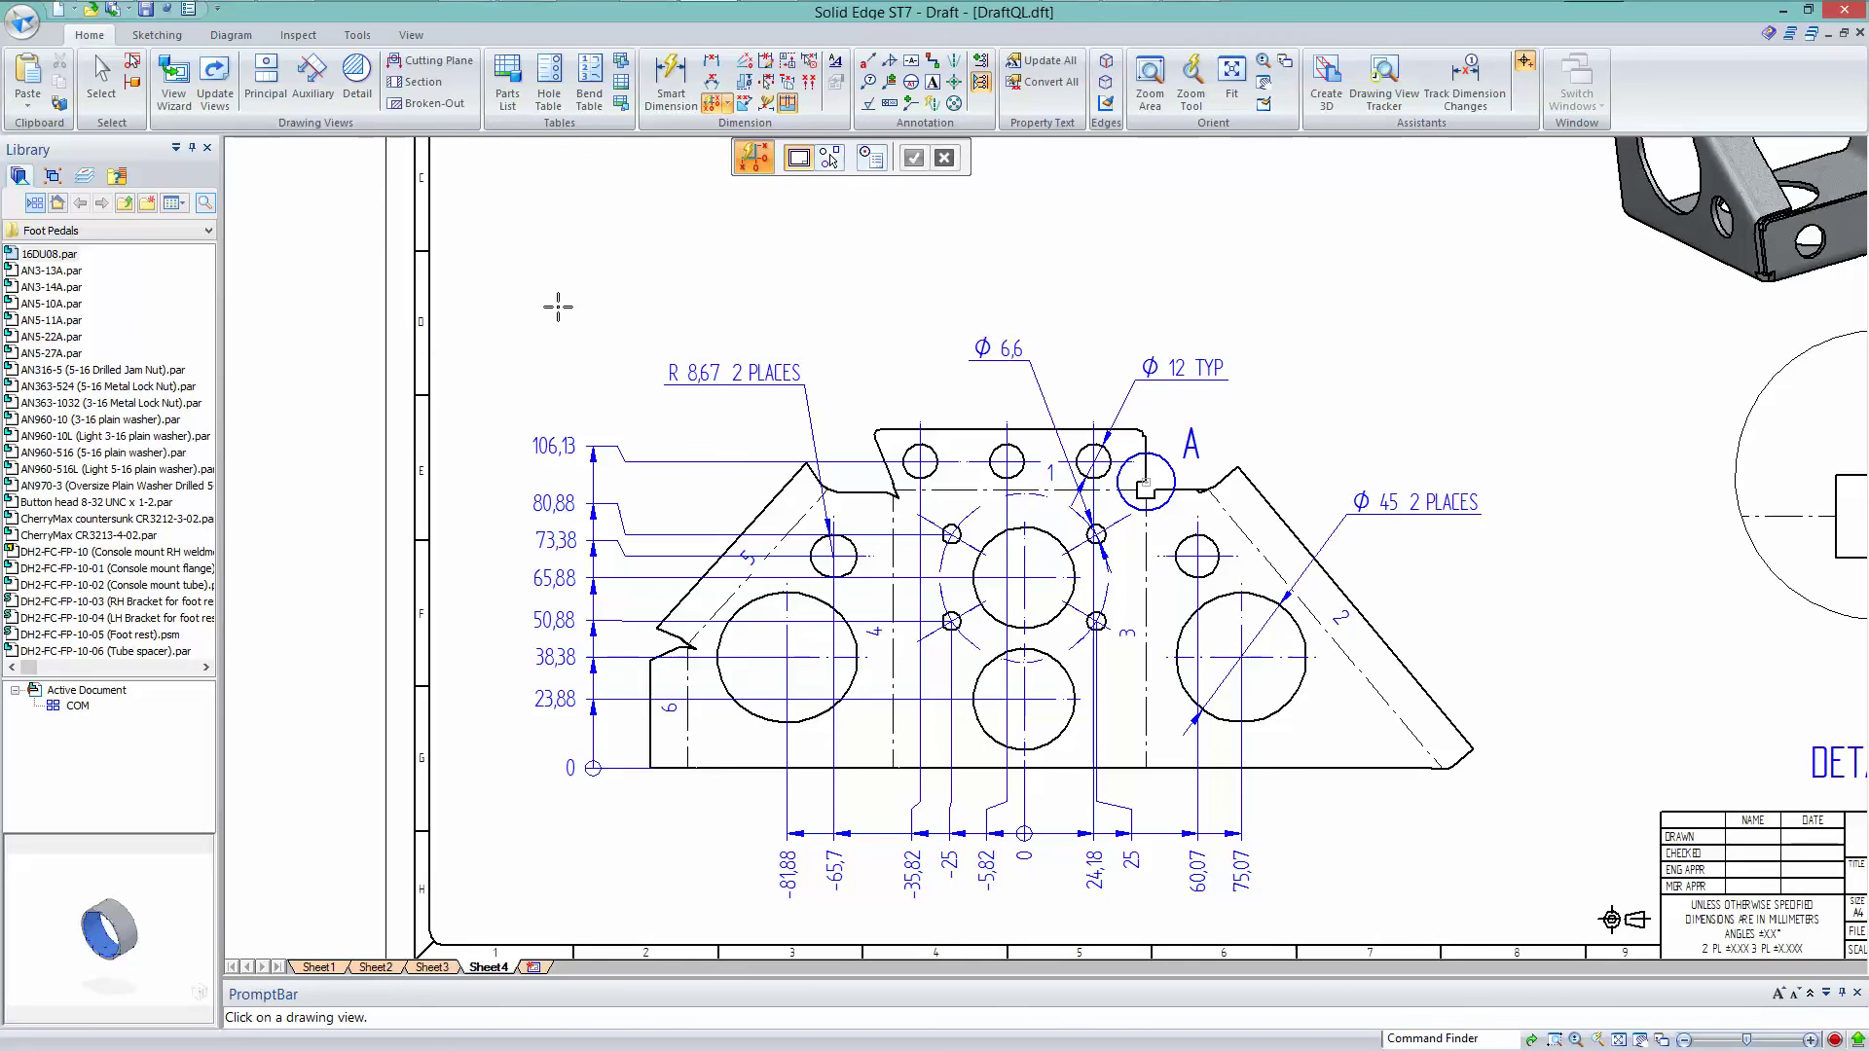
Add a coordinate dimension from the flat pattern's horizontal zero origin to the upper vertical edge in Detail A, aligned with the existing row.
key(ctrl+shift+f)
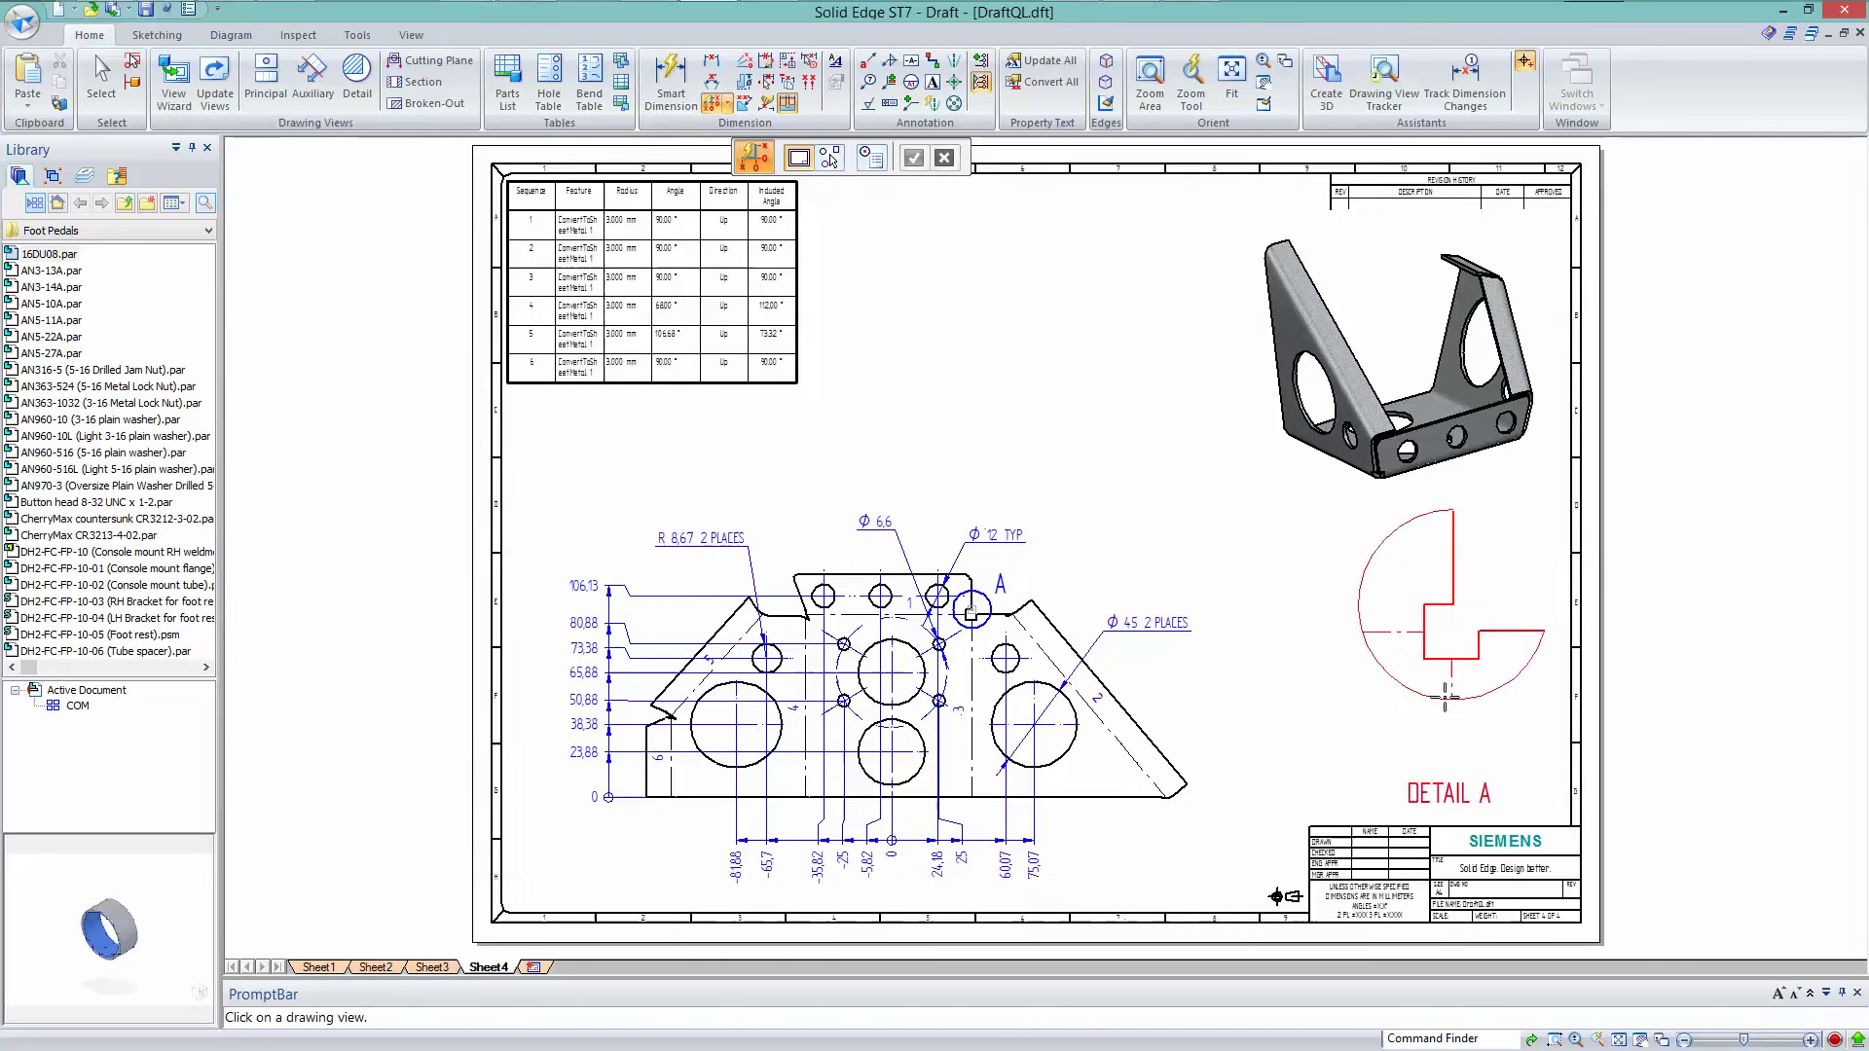
scroll(1359, 692, up, 3)
scroll(1353, 688, down, 1)
scroll(1006, 464, up, 1)
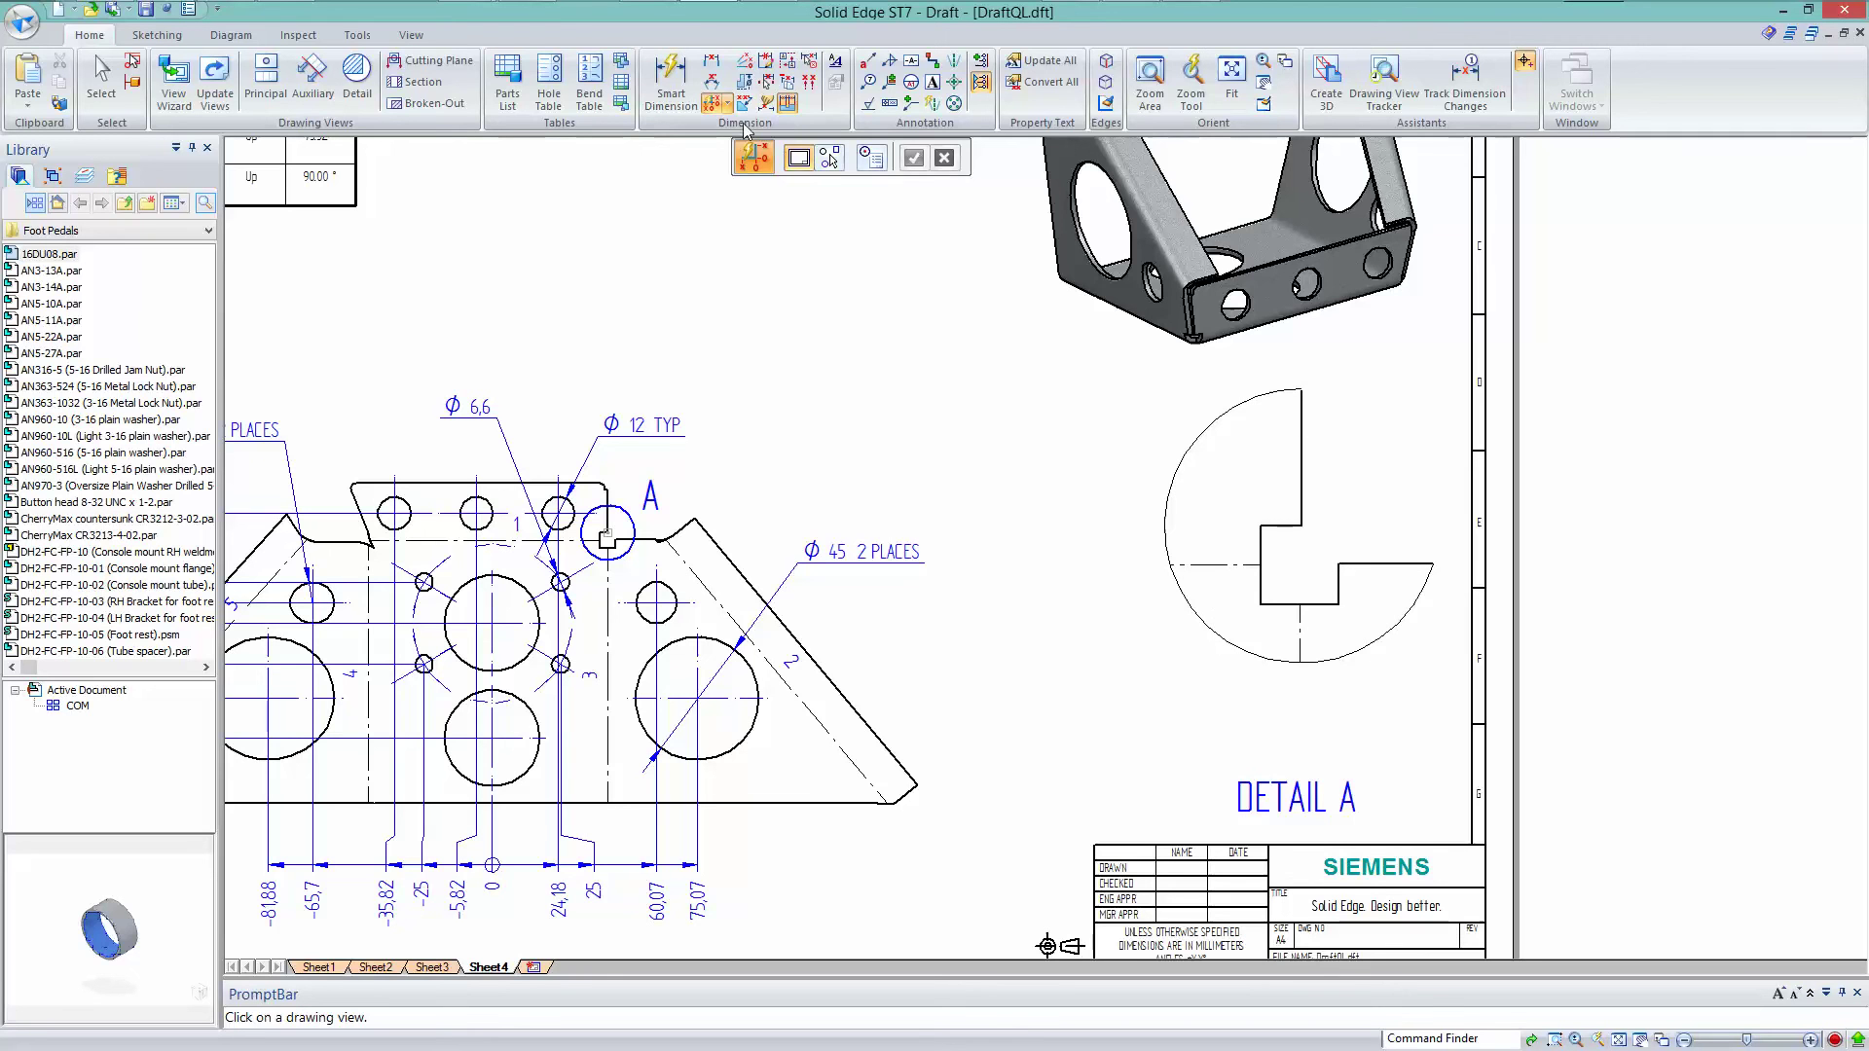
click(1279, 523)
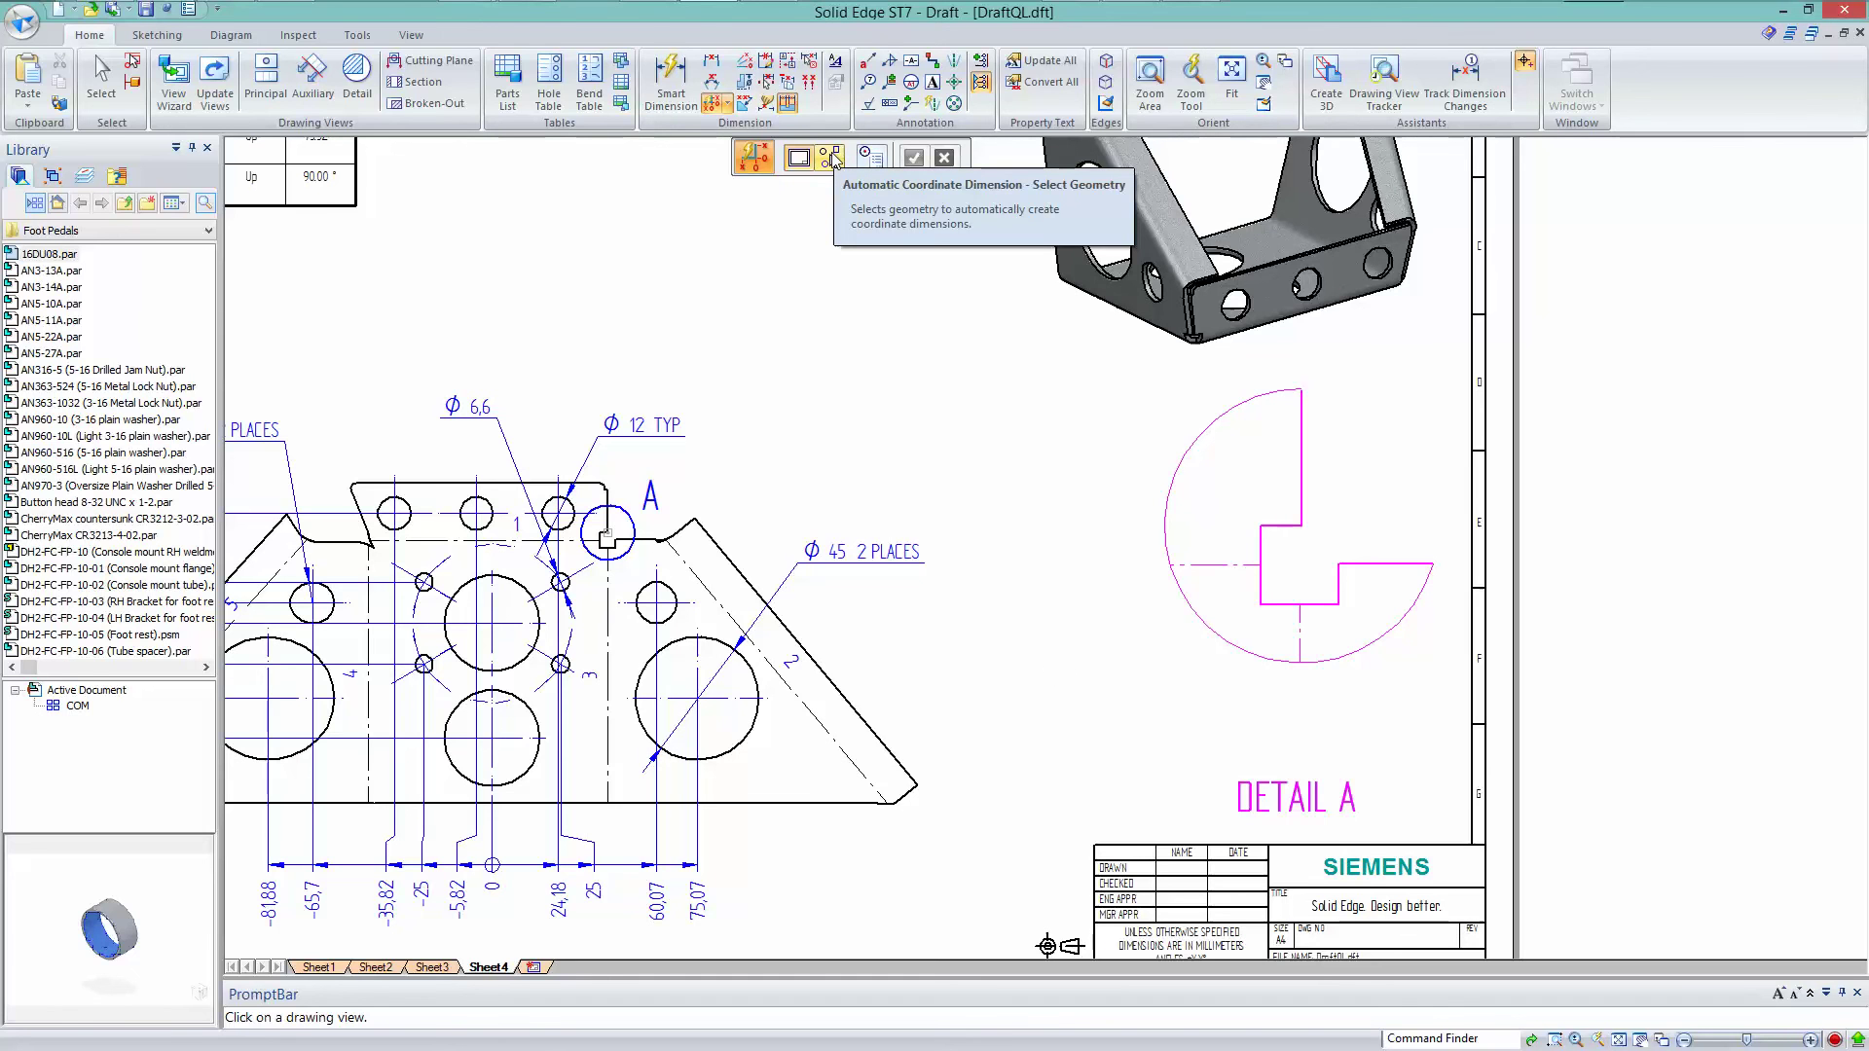
click(727, 104)
click(752, 150)
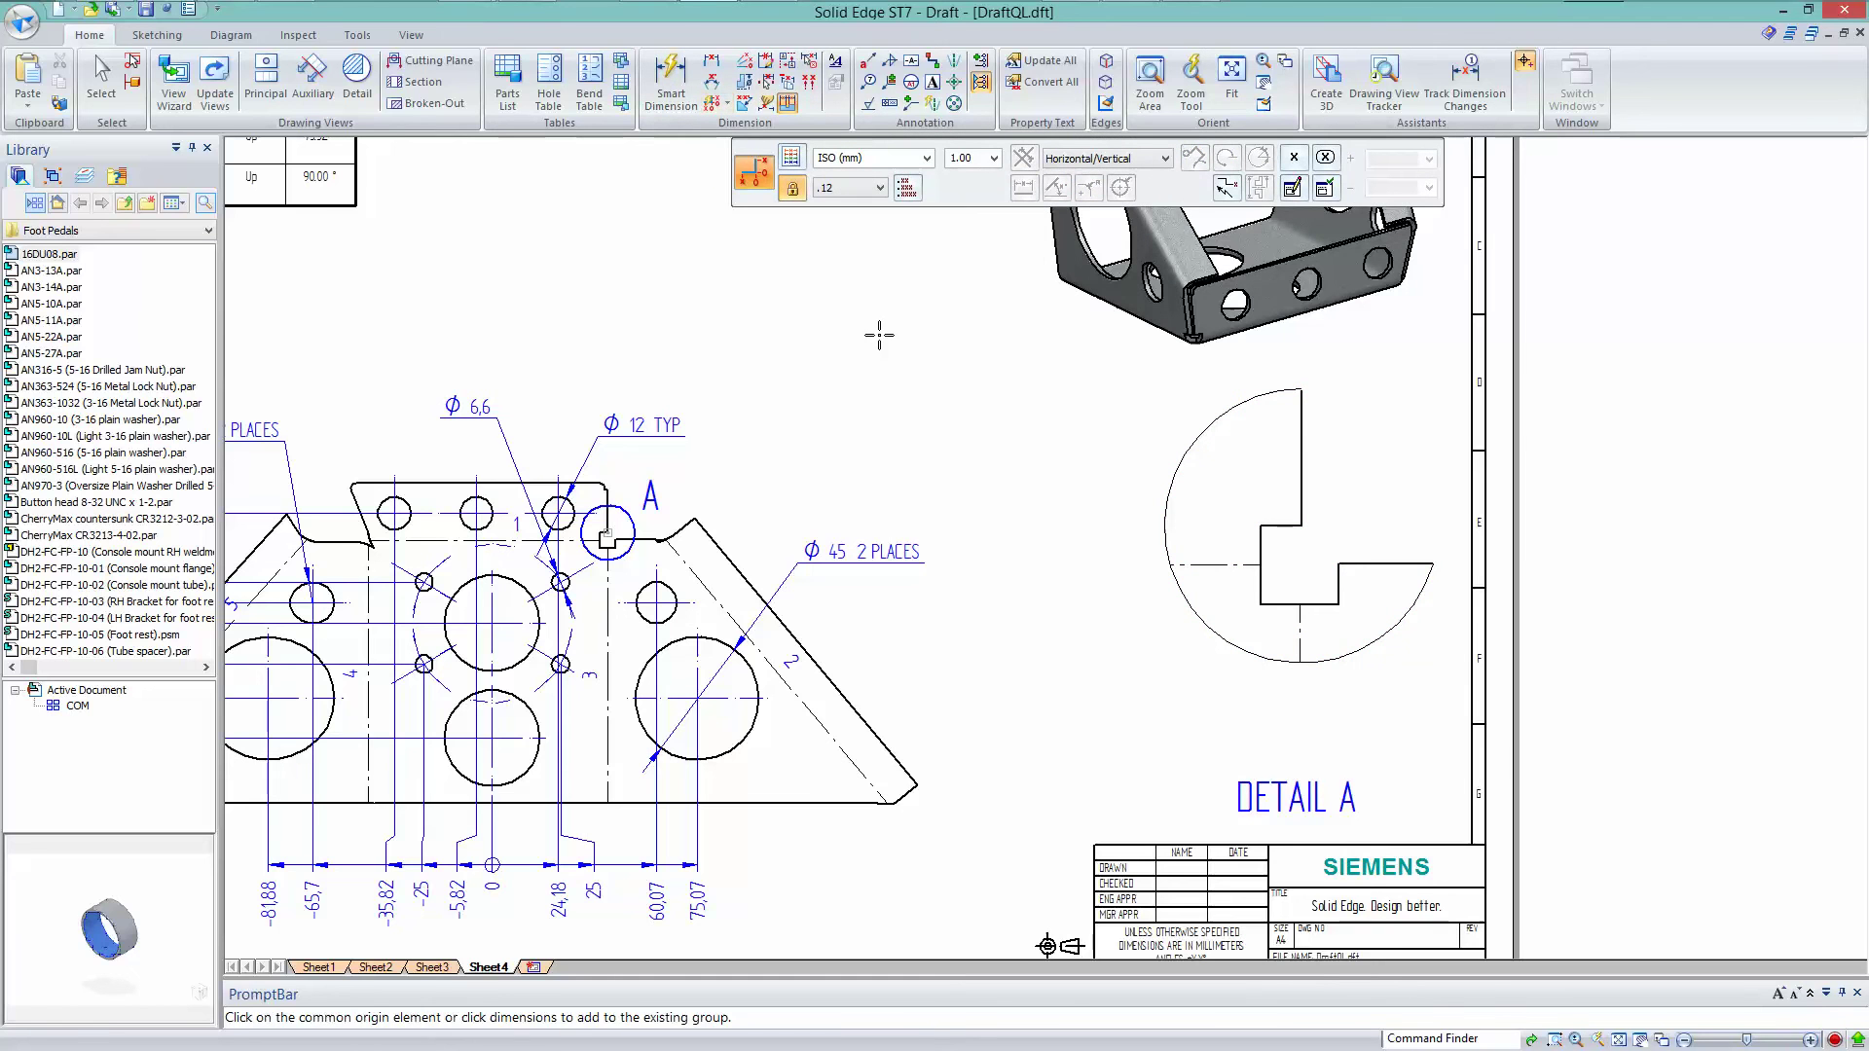
click(493, 862)
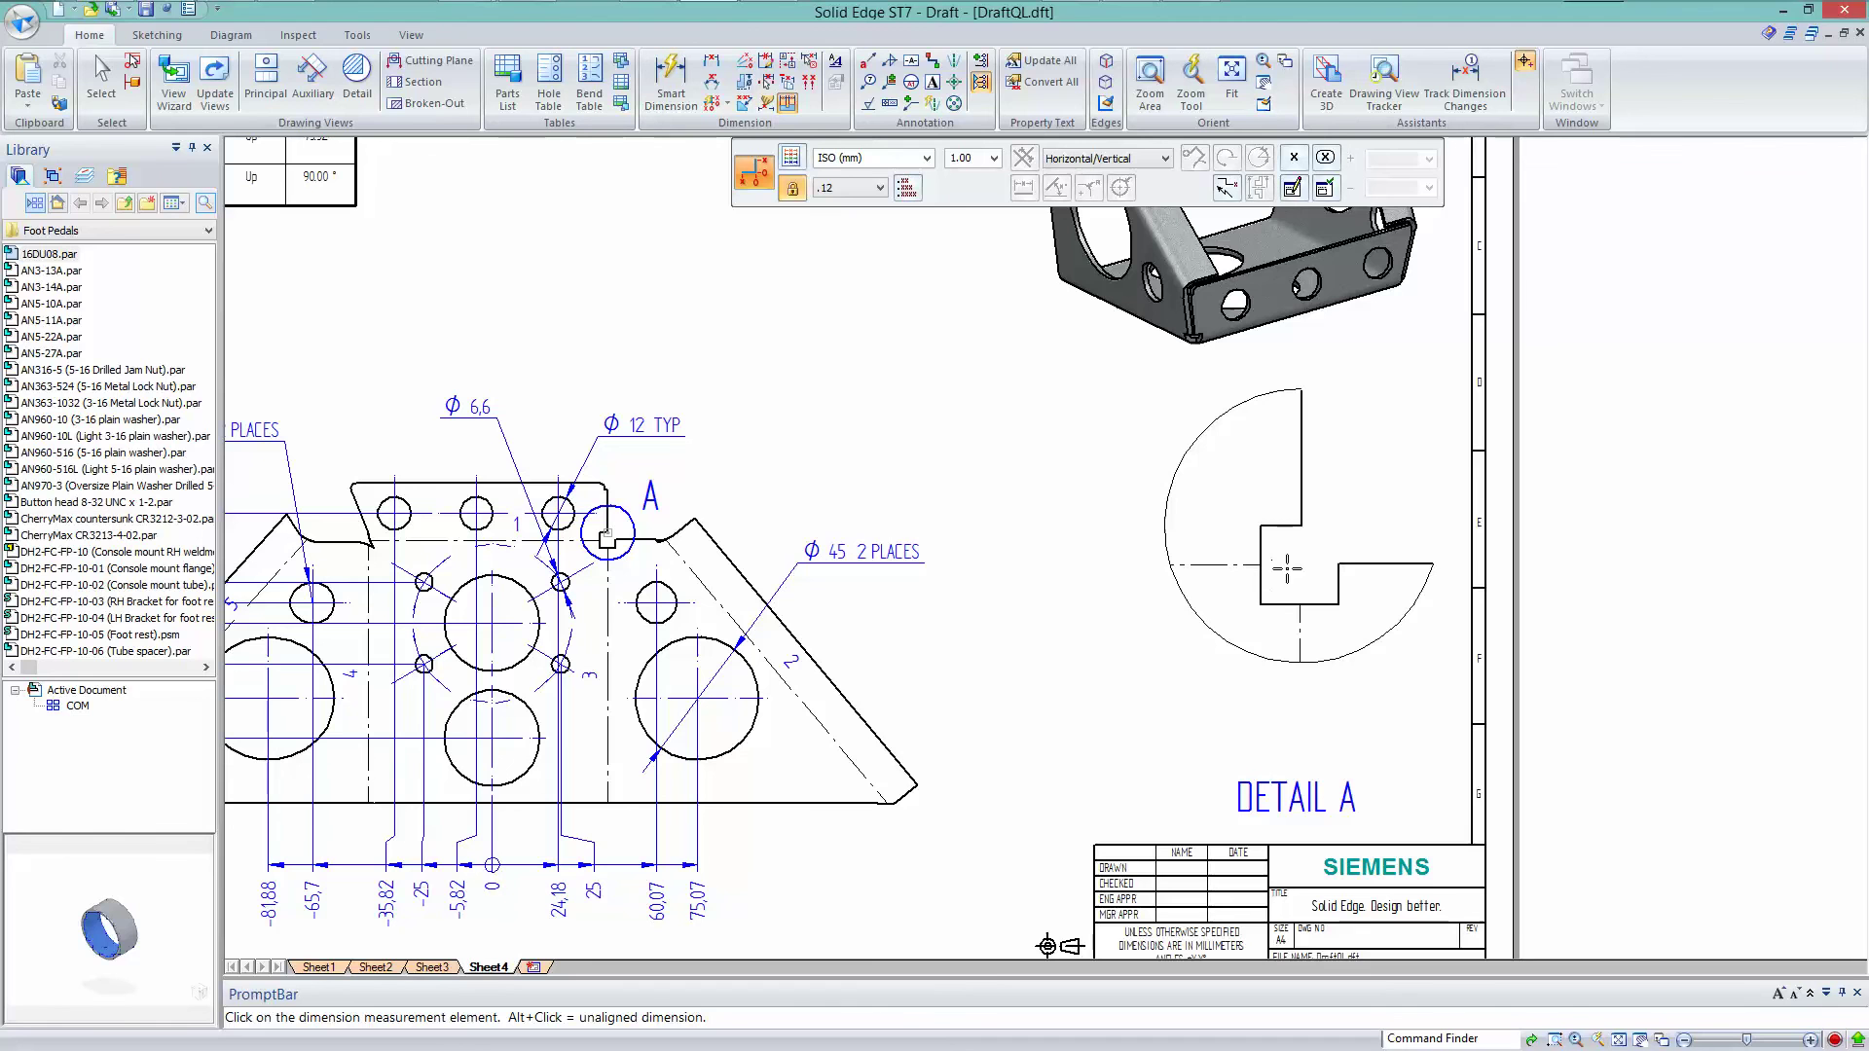
click(1301, 502)
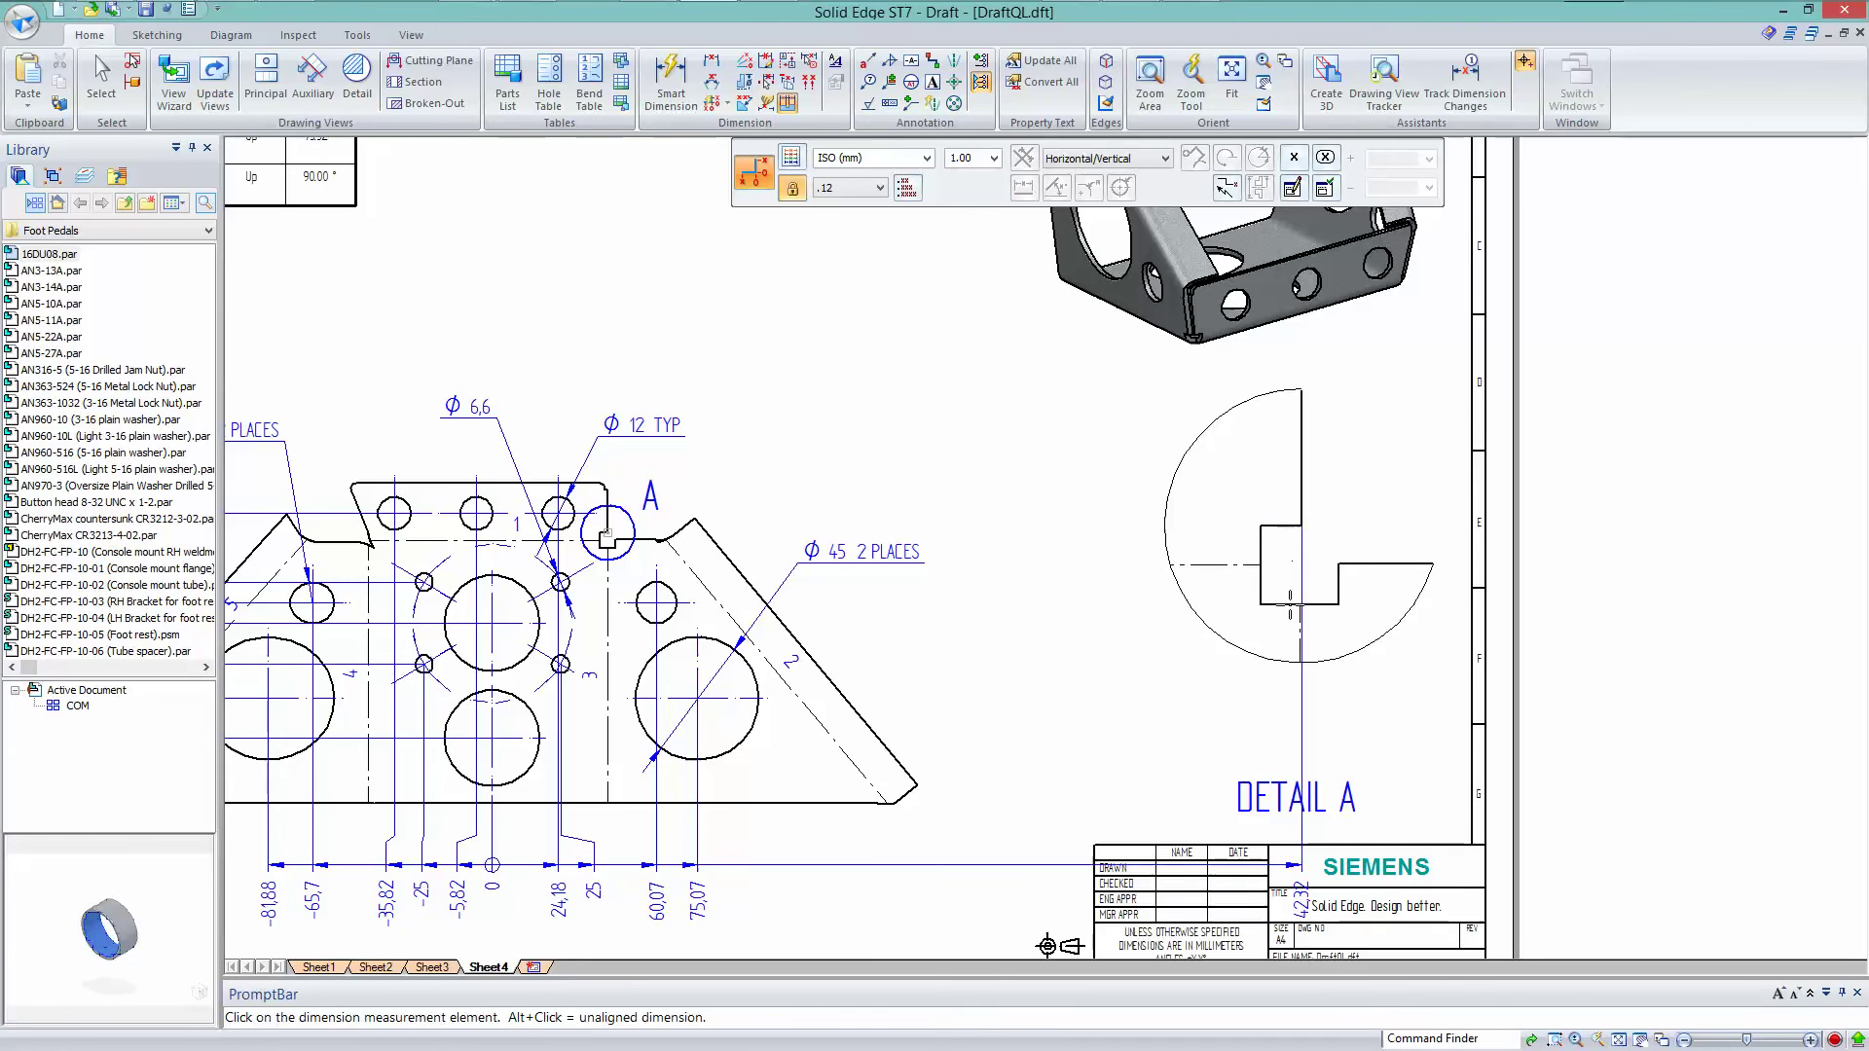
right_click(1266, 633)
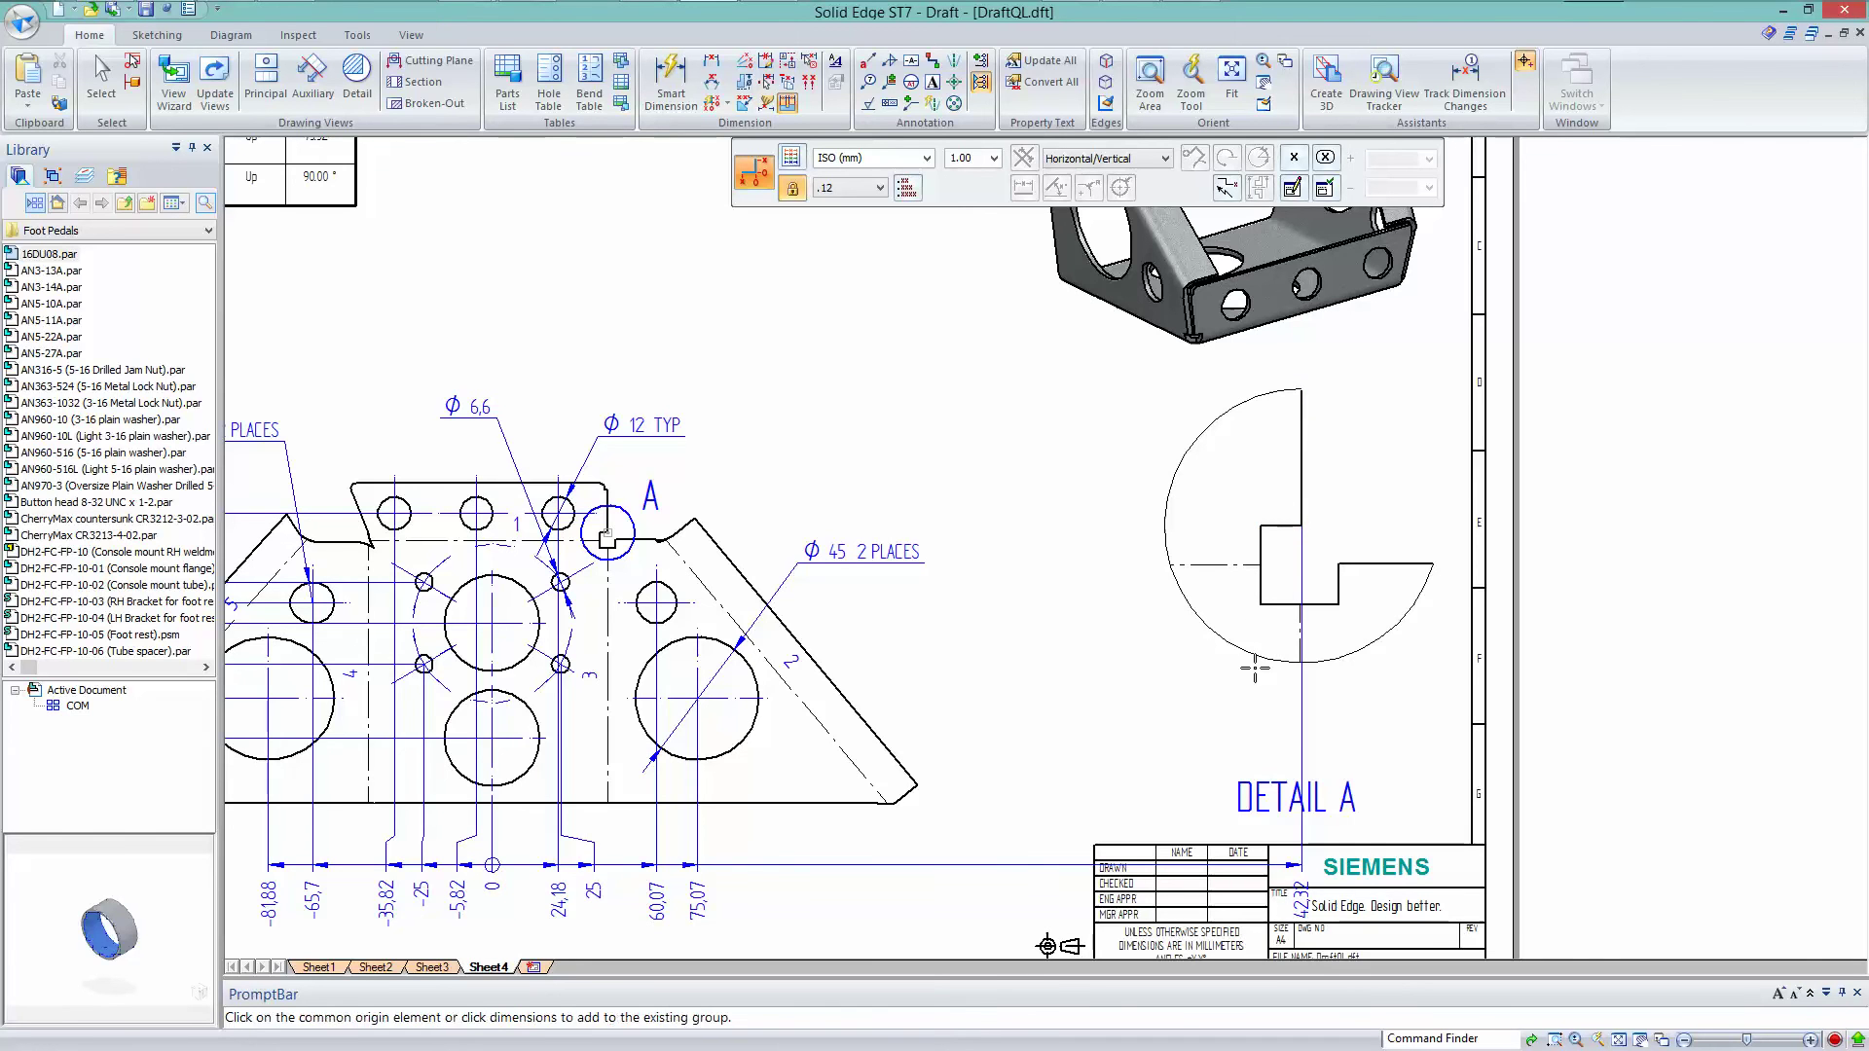
Delete the coordinate dimension that runs from the flat pattern to Detail A's upper vertical edge.
click(1261, 584)
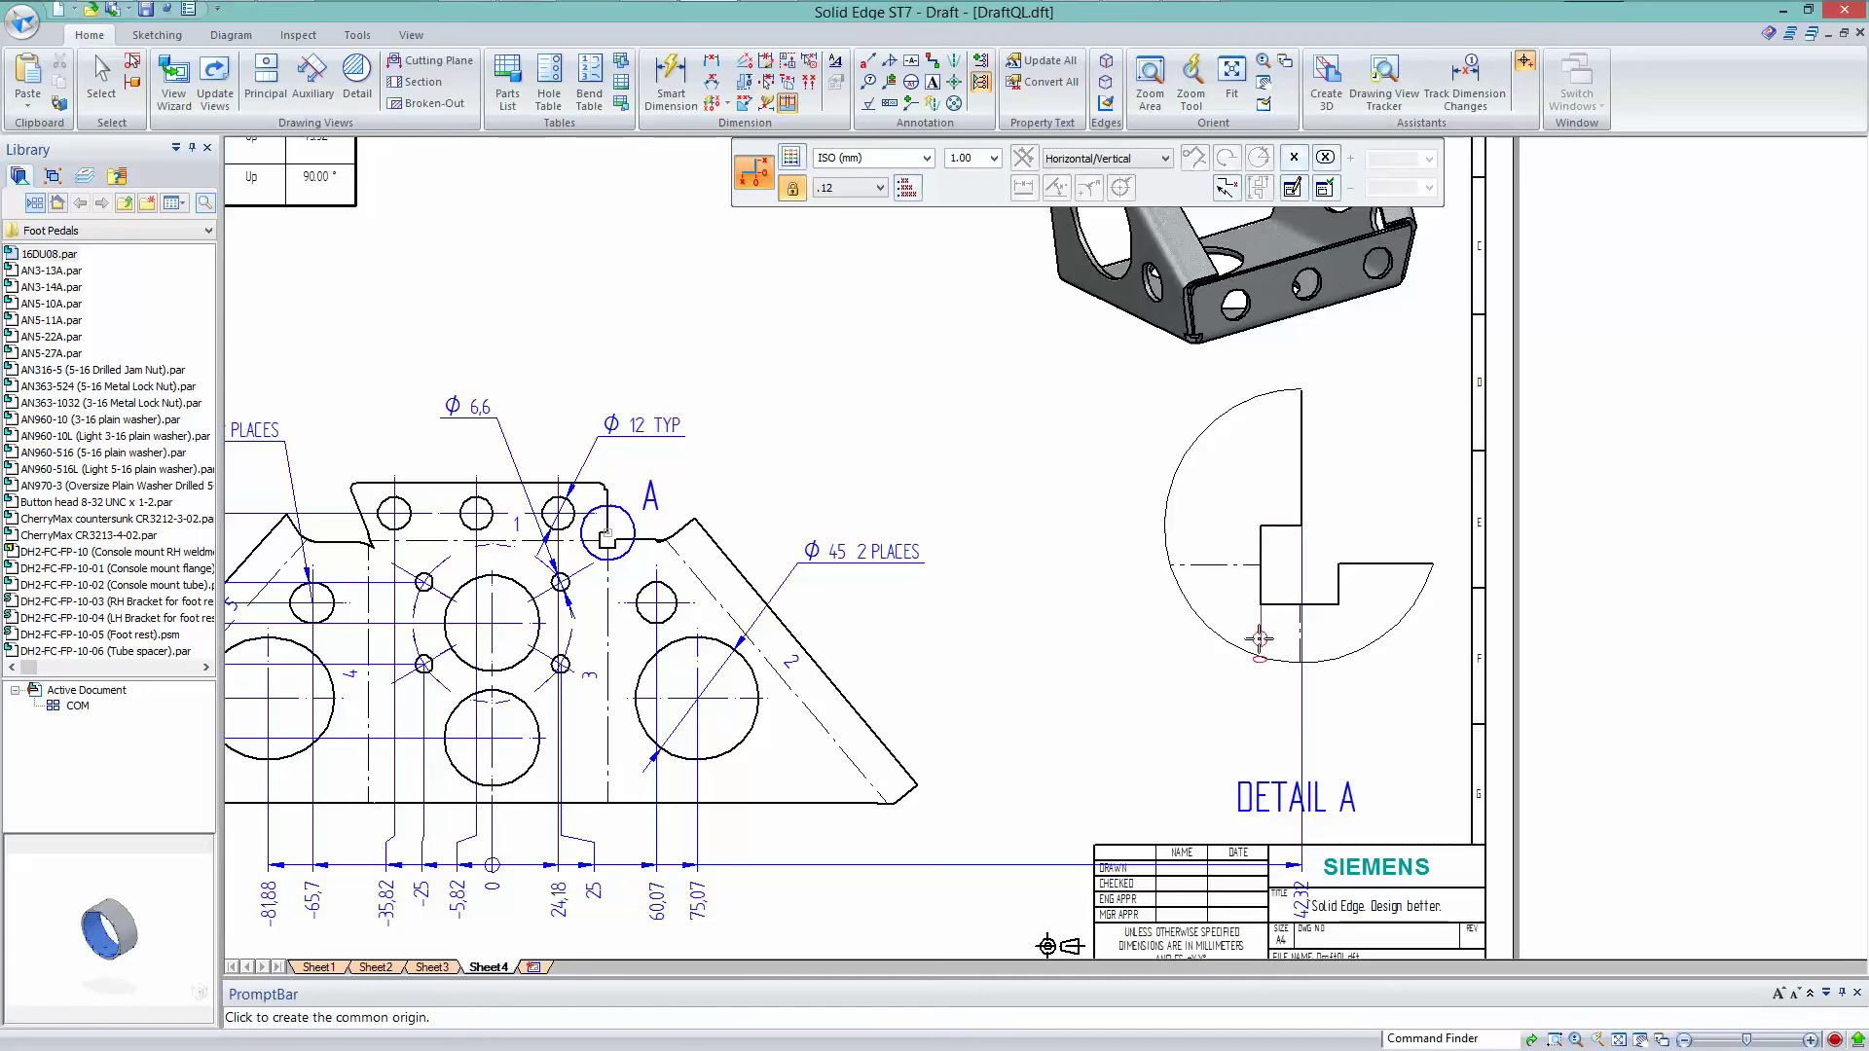
right_click(1195, 722)
key(Escape)
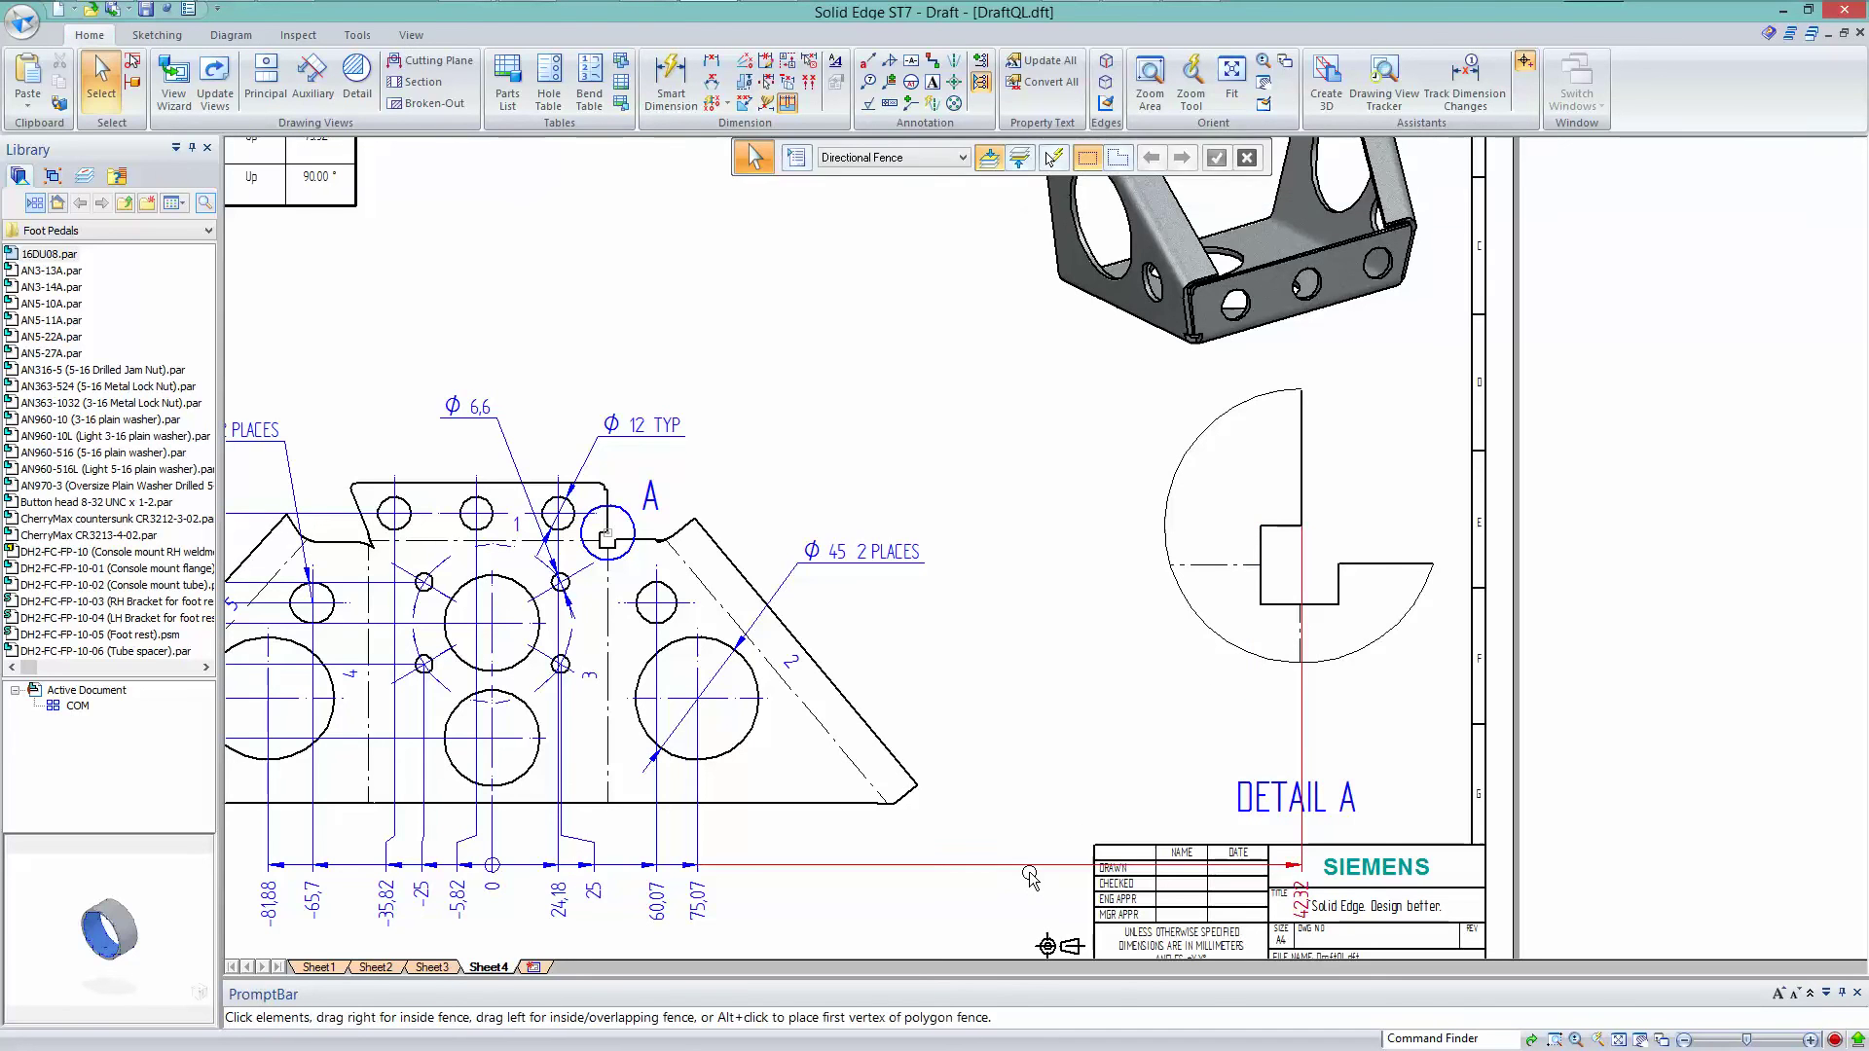
click(1035, 866)
click(1031, 711)
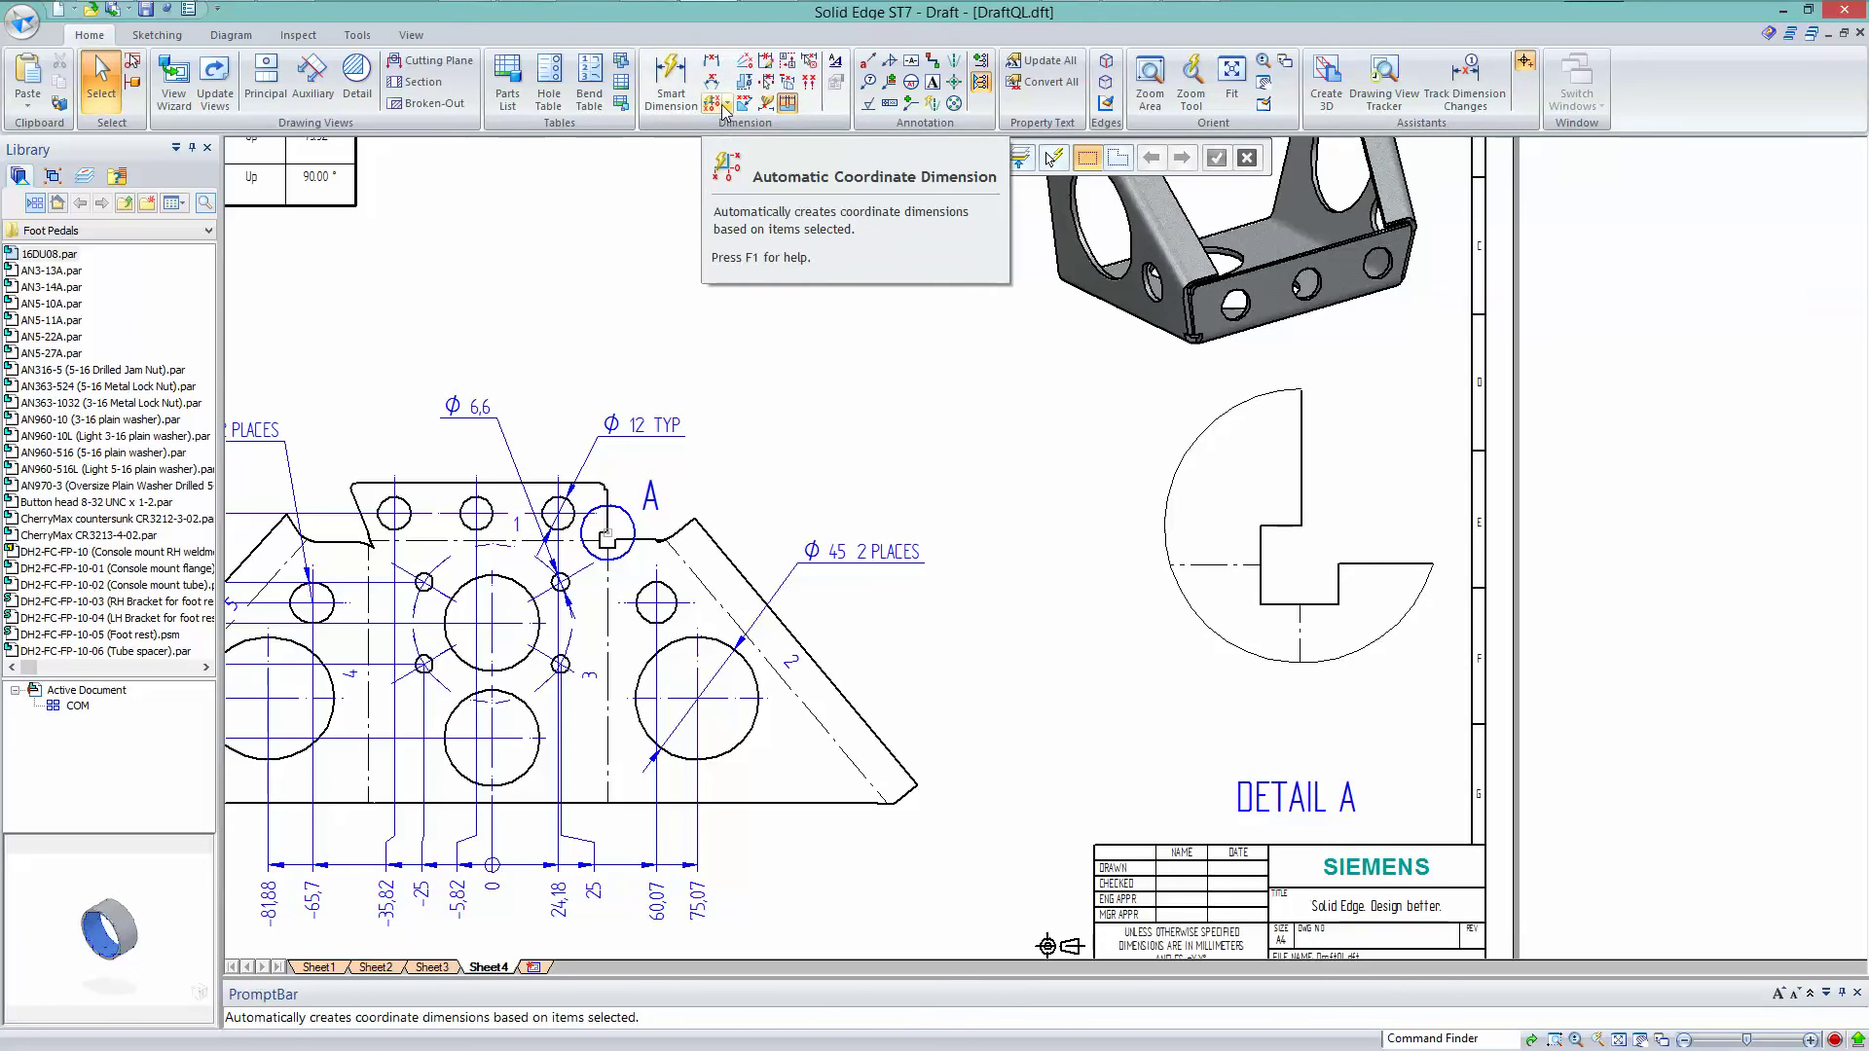
Add a coordinate dimension from the flat pattern's horizontal zero origin to the notch's left vertical edge in Detail A, placing it below the detail.
click(727, 104)
click(749, 131)
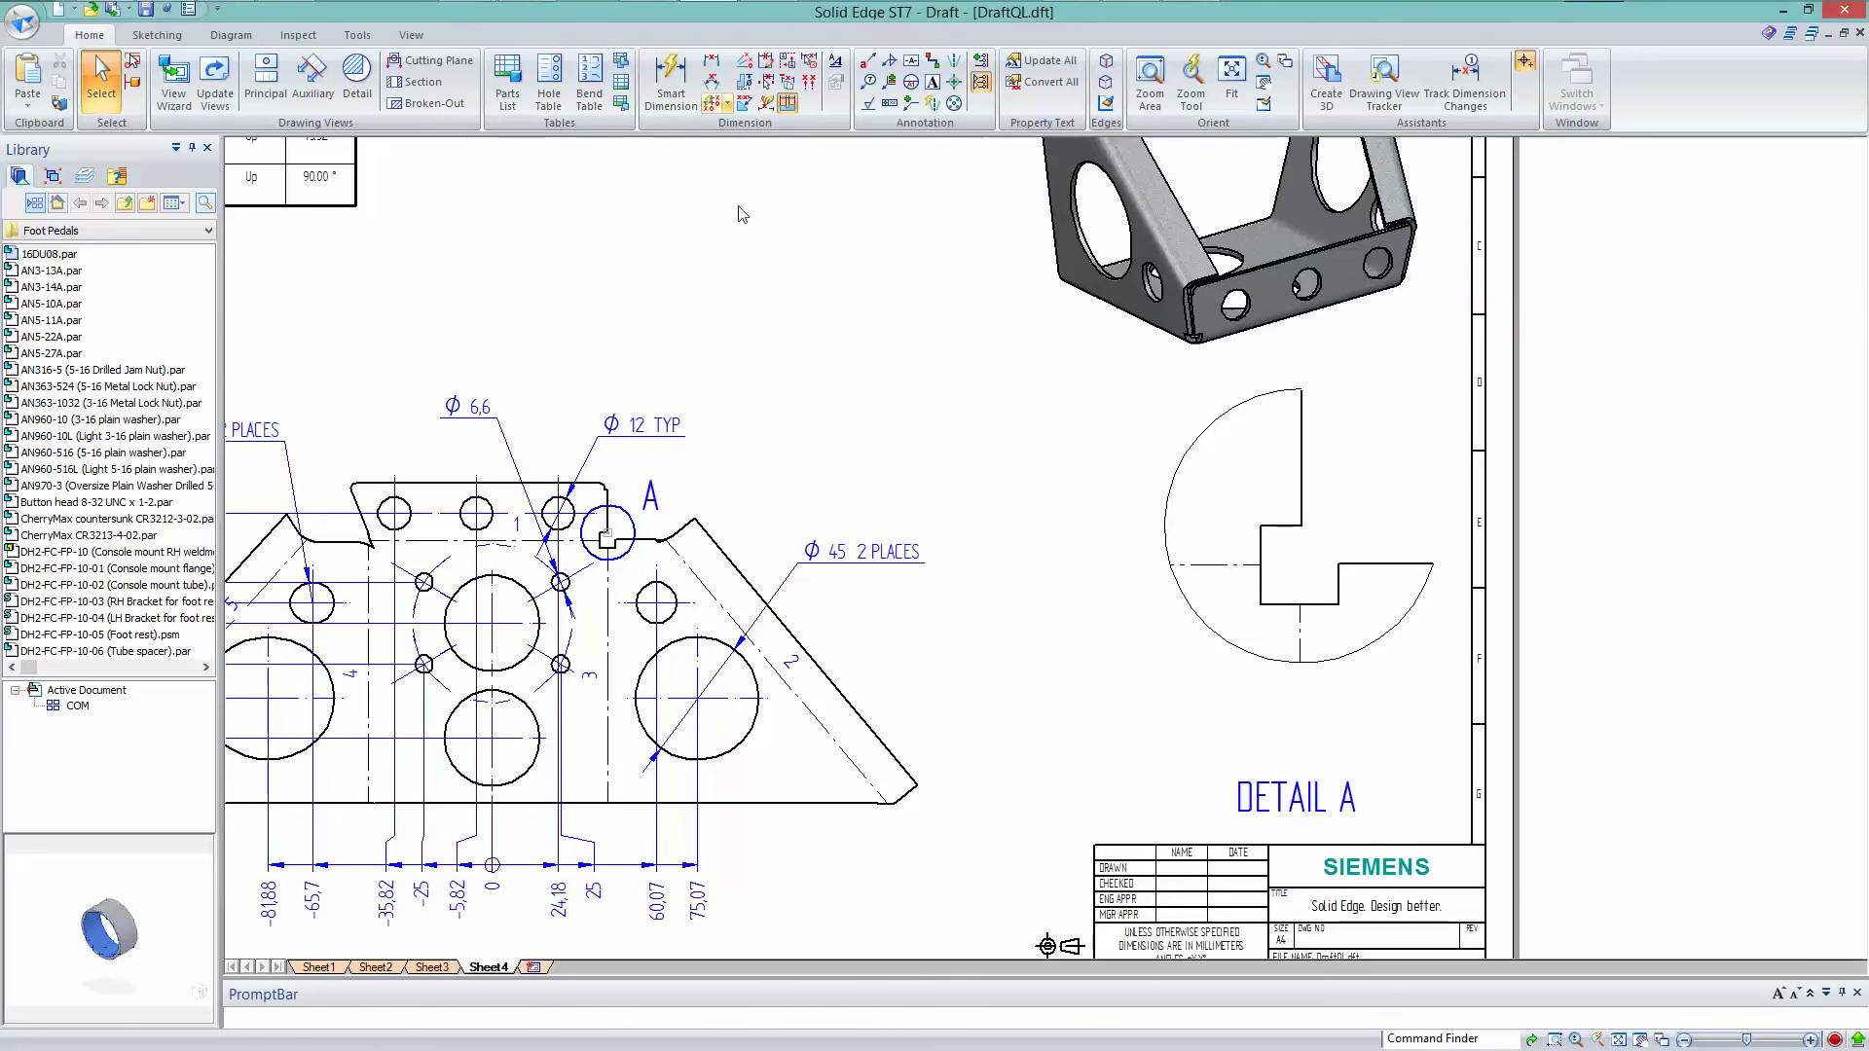
click(491, 826)
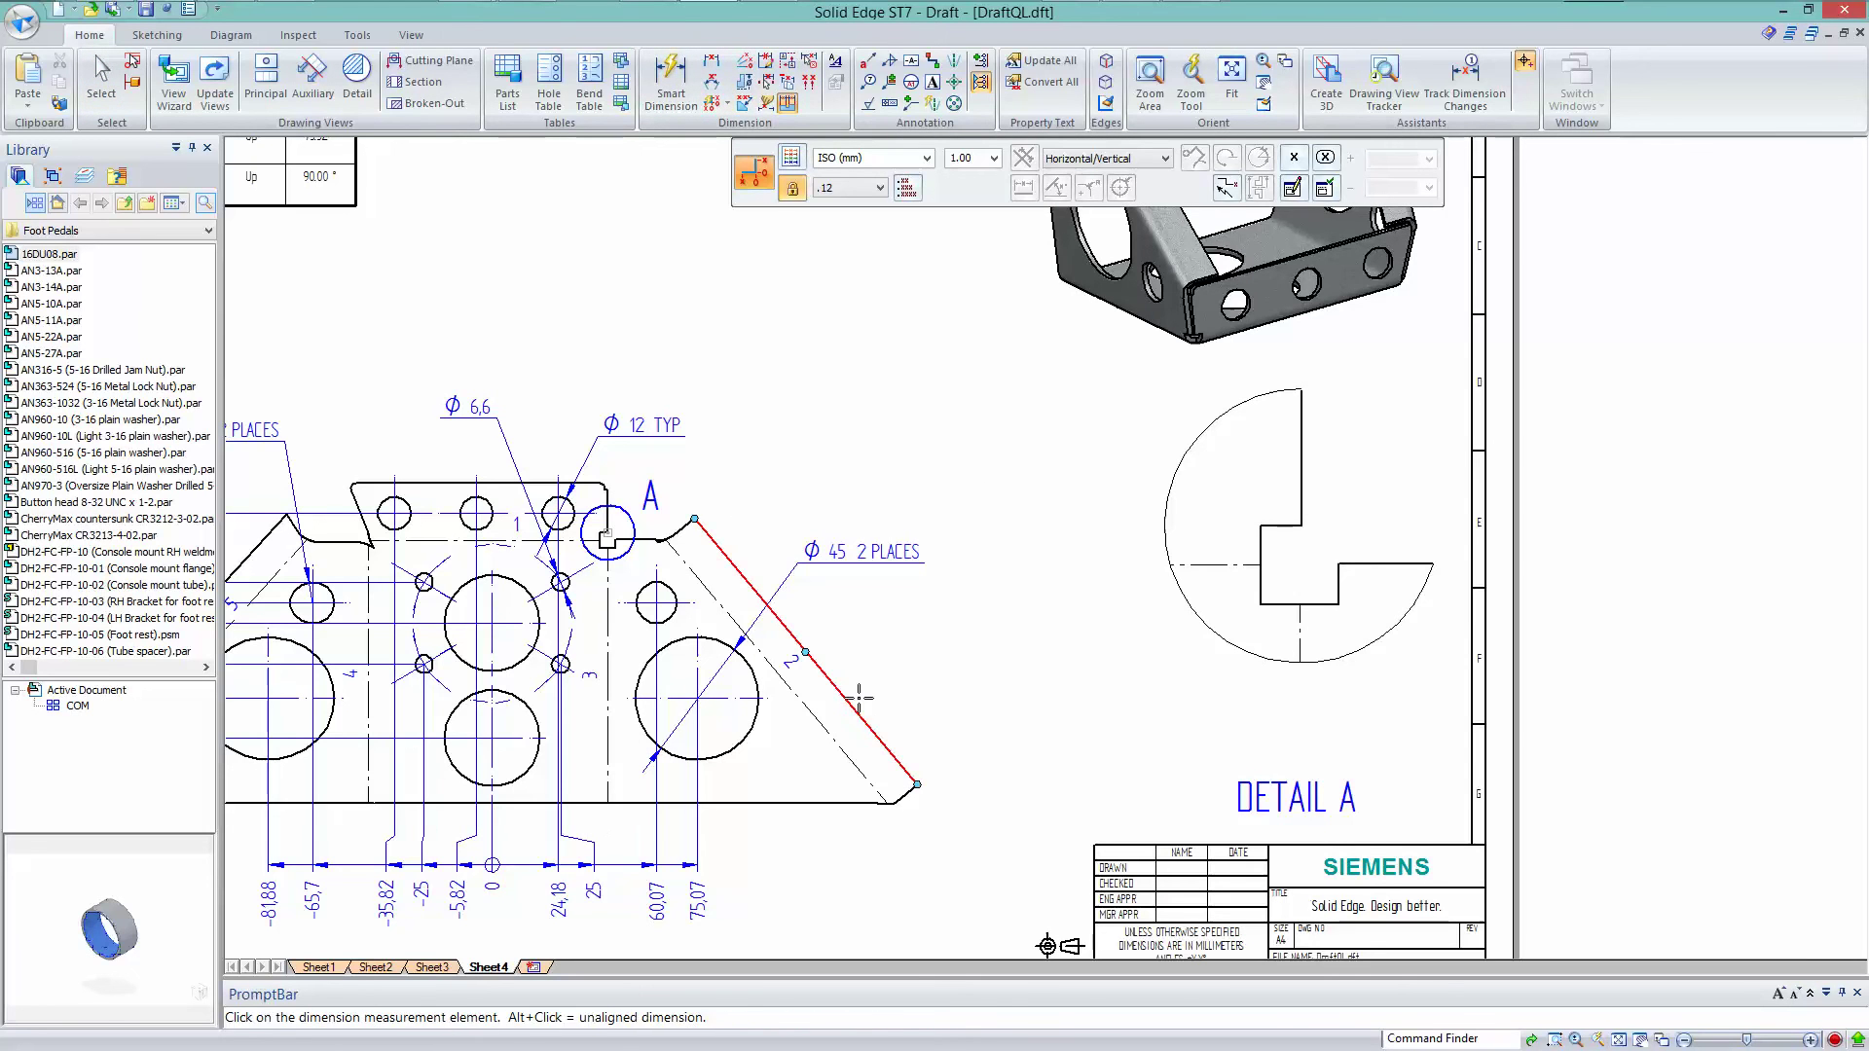
click(1249, 605)
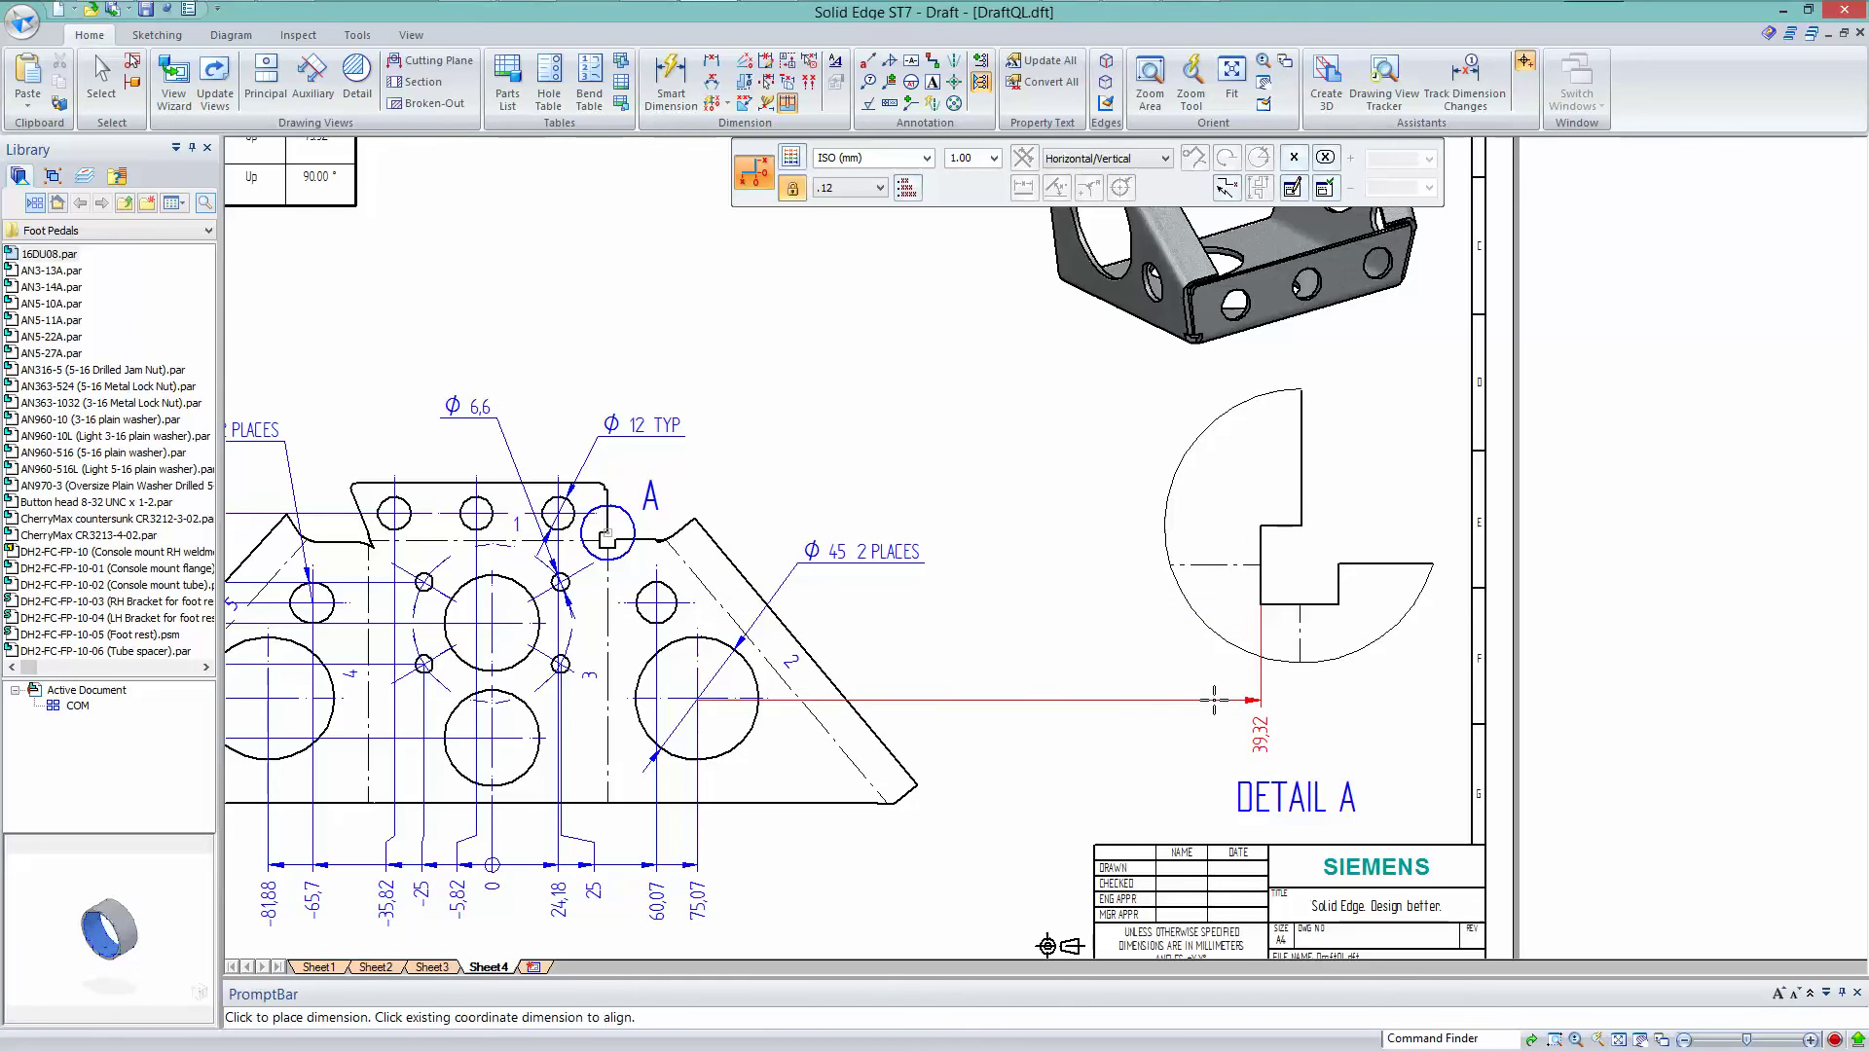
click(1217, 703)
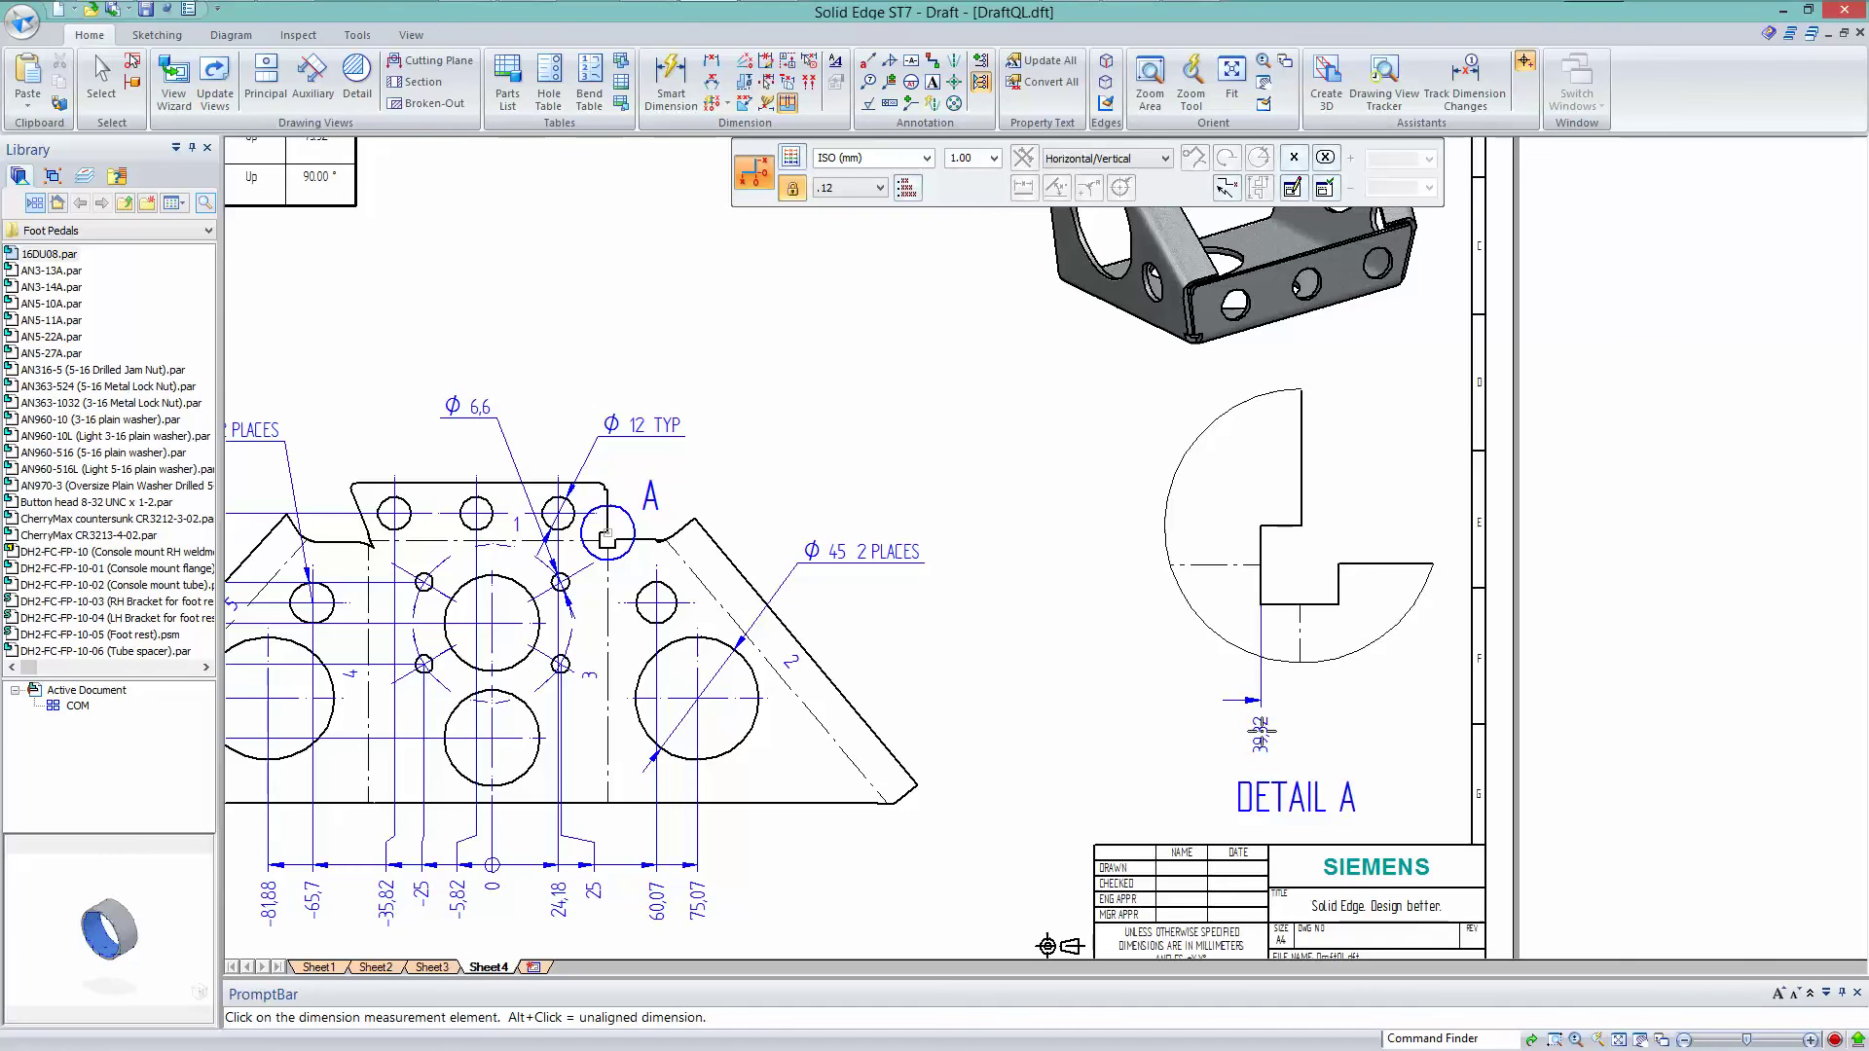
Add a coordinate dimension from the same origin to the notch's right vertical edge in Detail A, aligned with the left edge's dimension.
click(1344, 584)
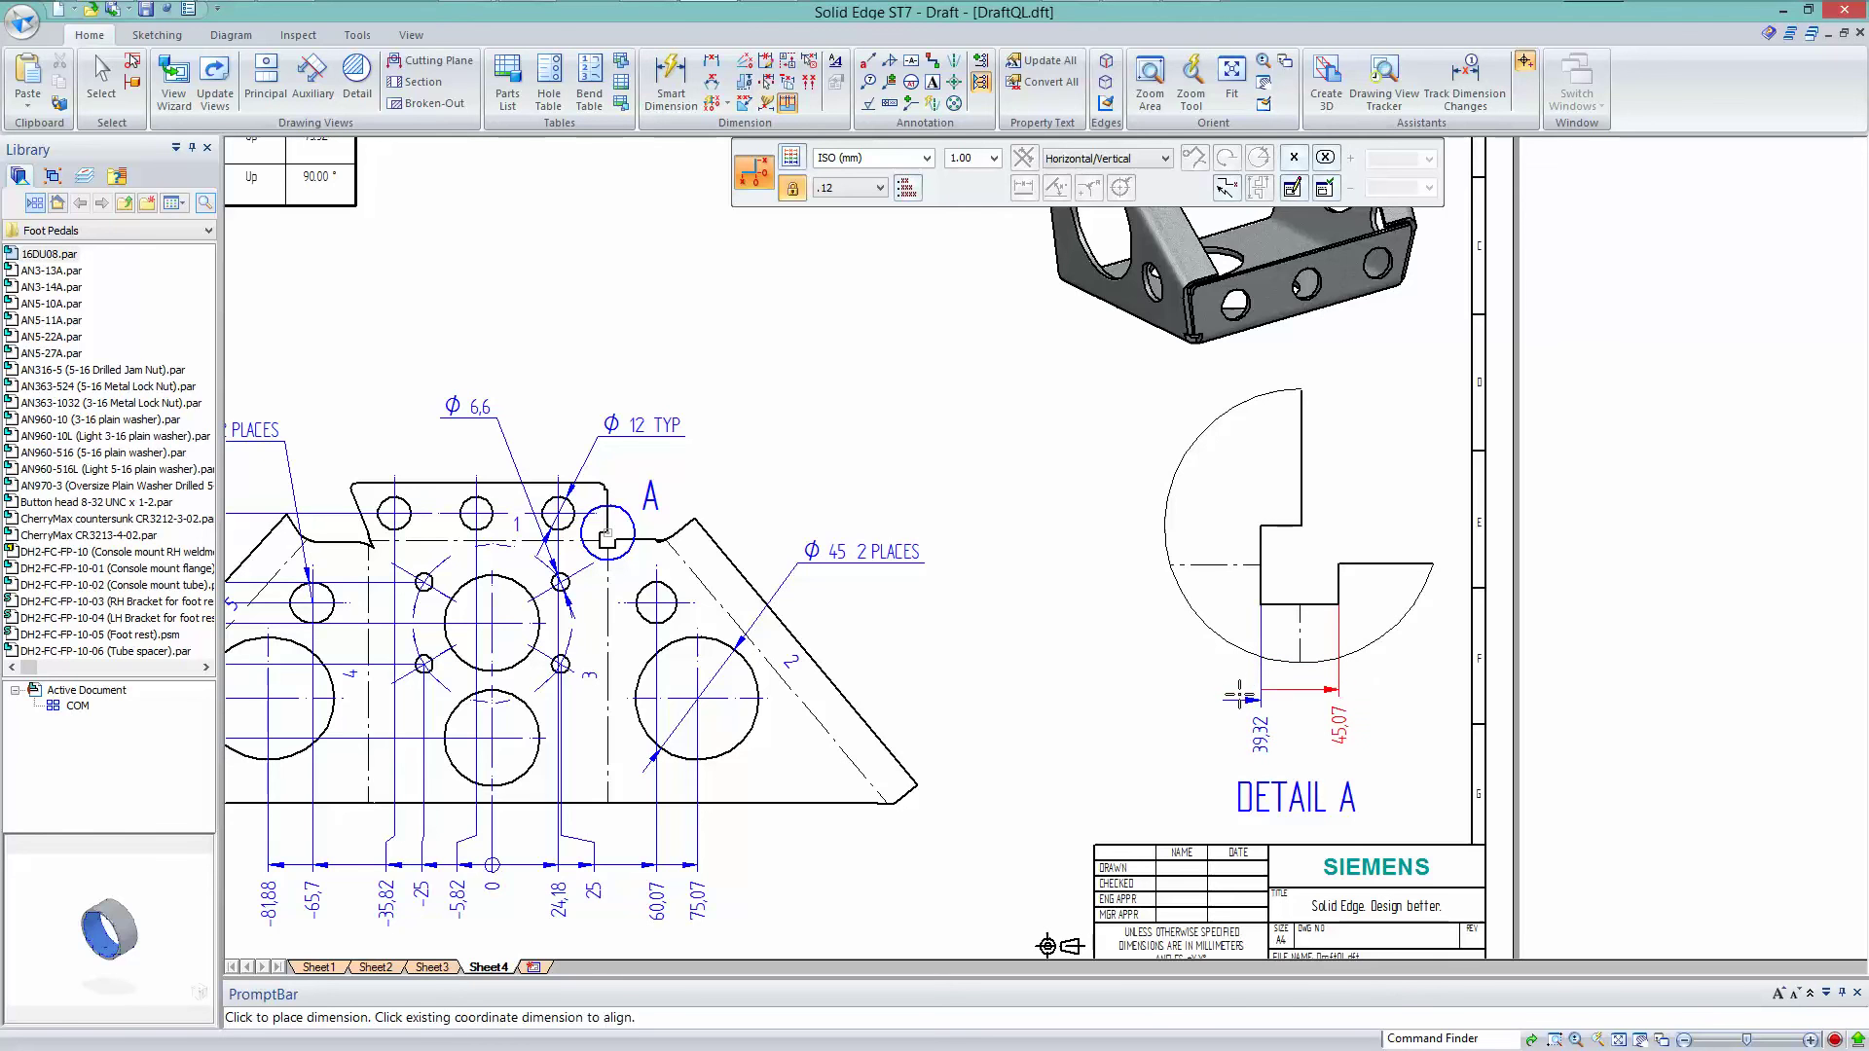
right_click(1216, 713)
click(1214, 714)
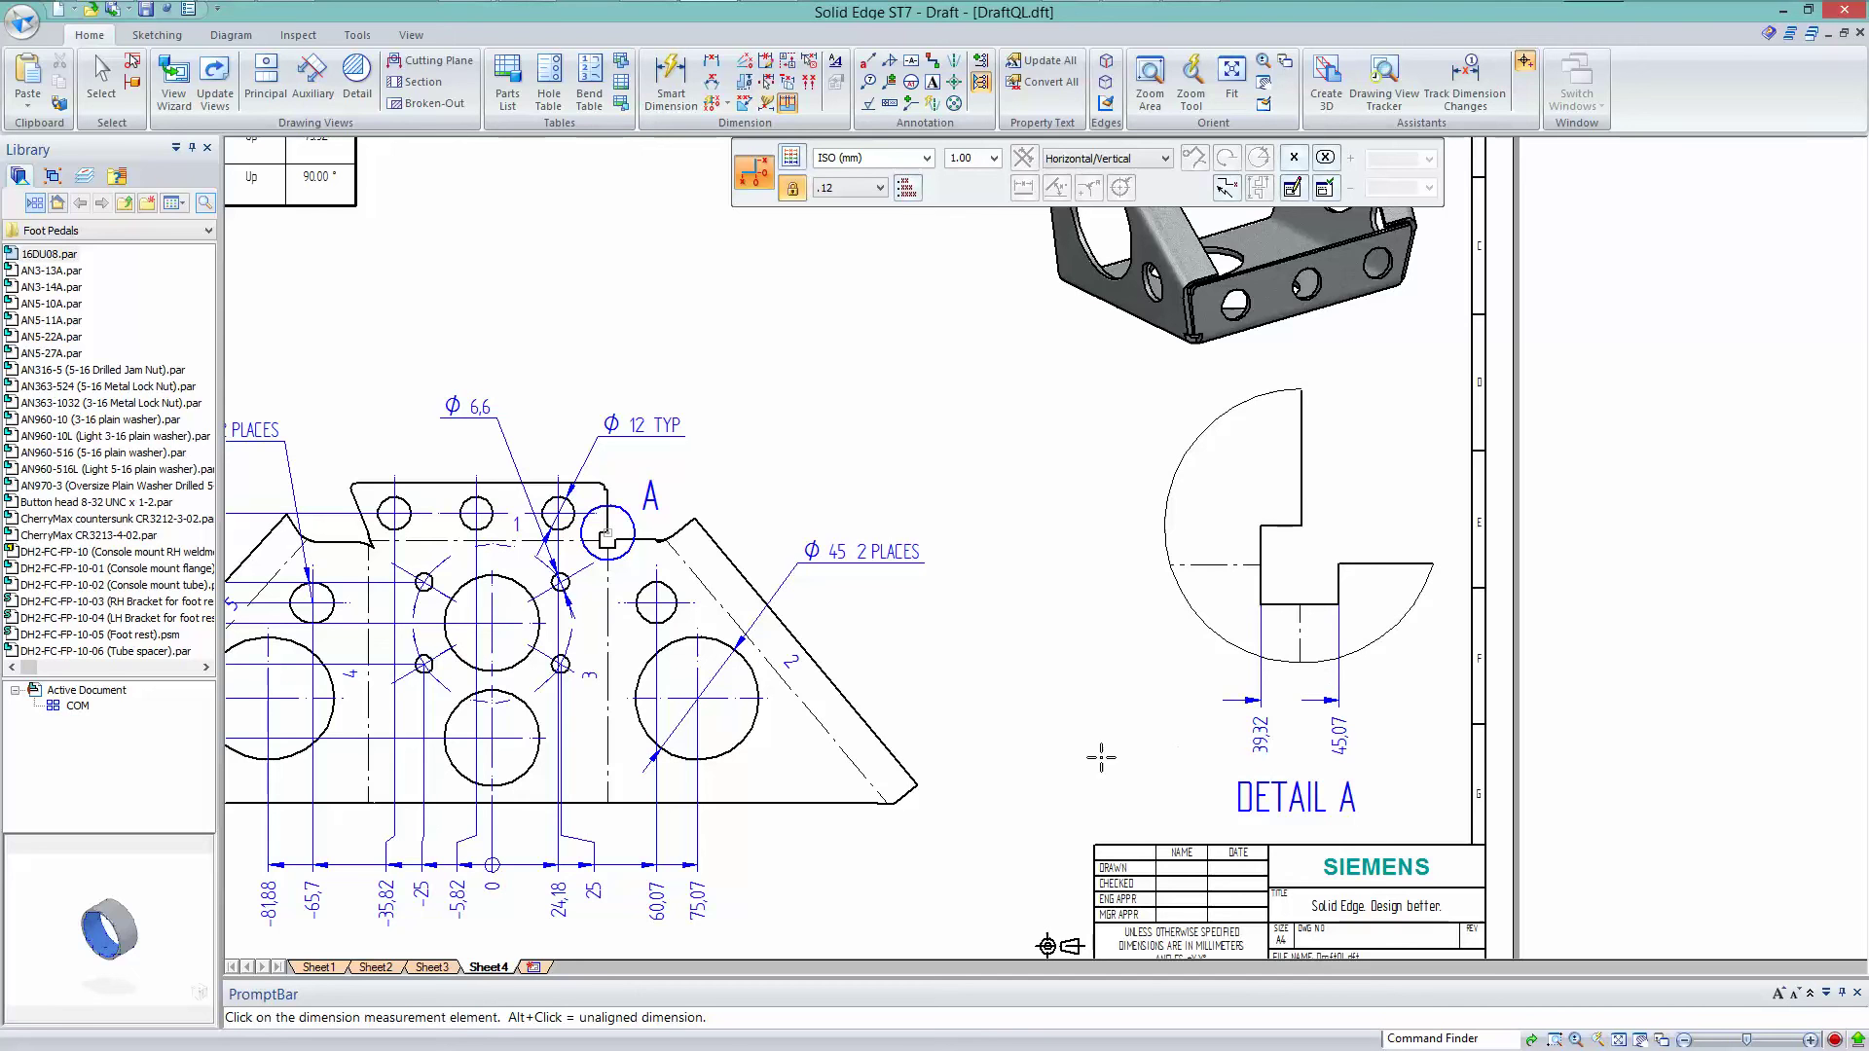
key(Escape)
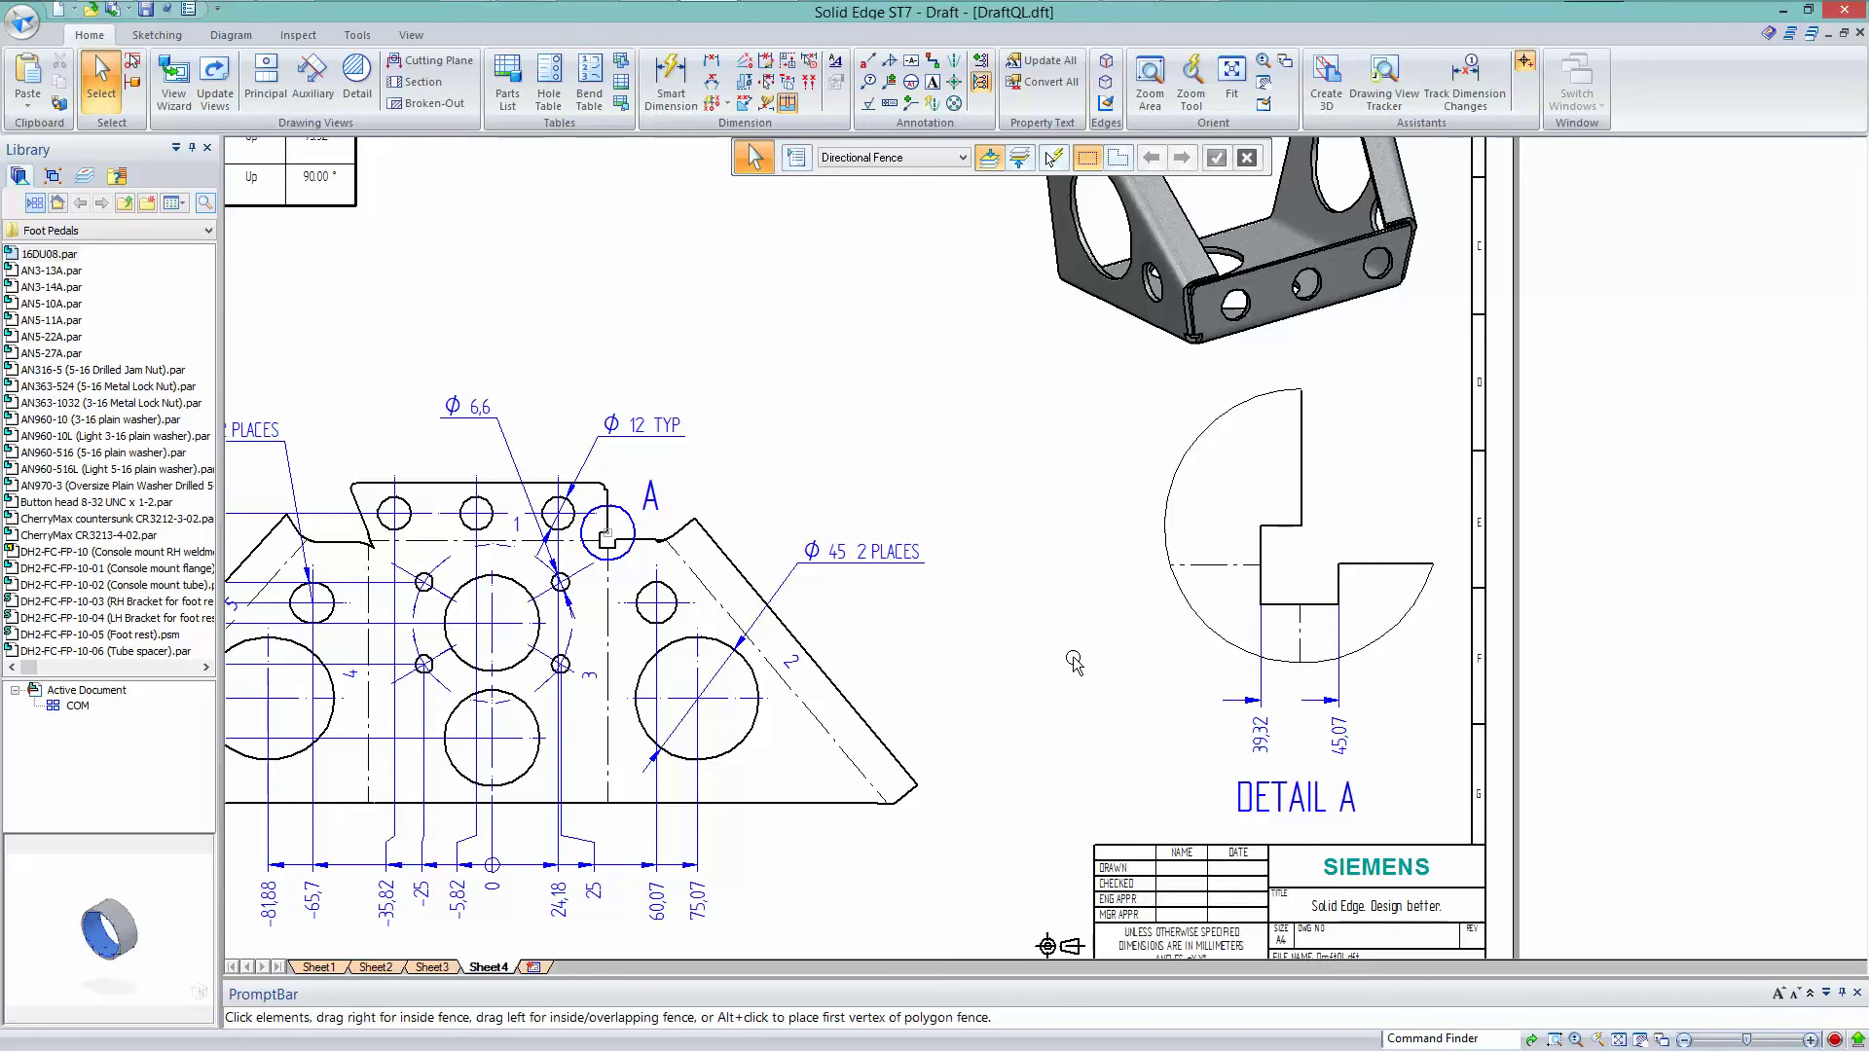
key(ctrl+shift+f)
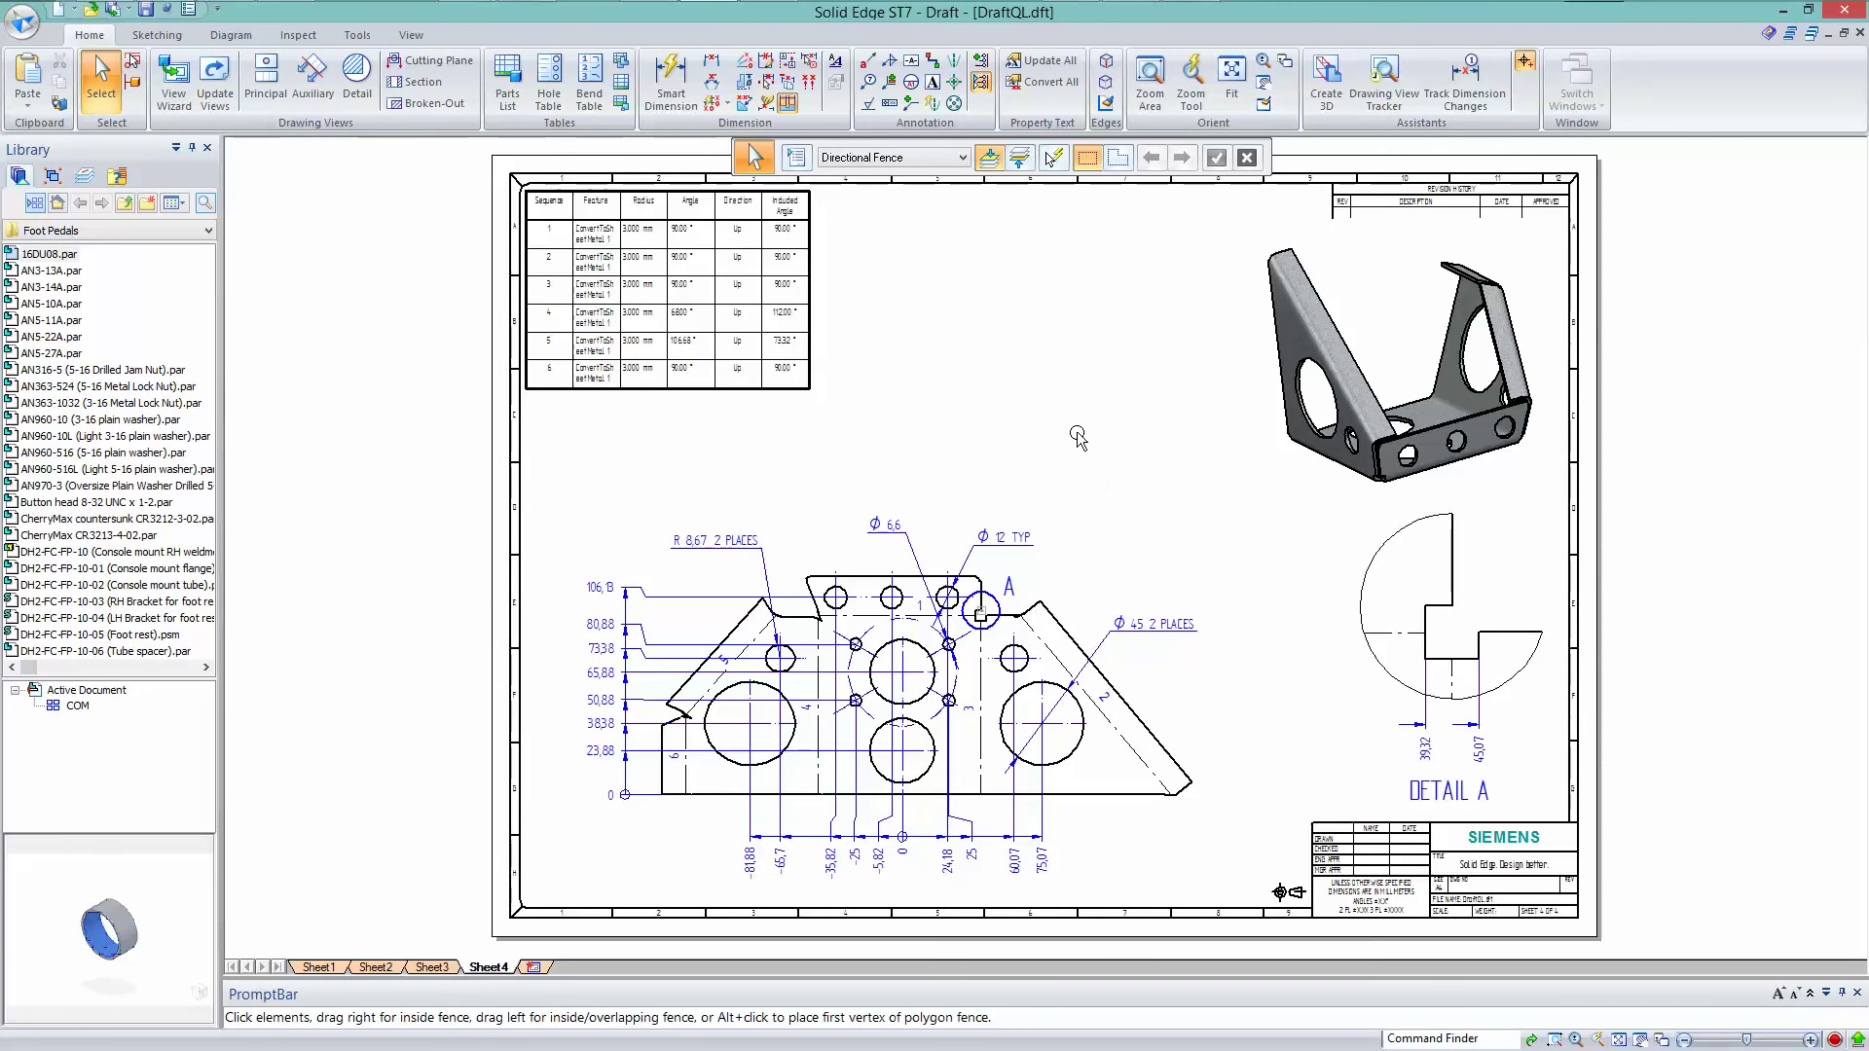
key(alt+Tab)
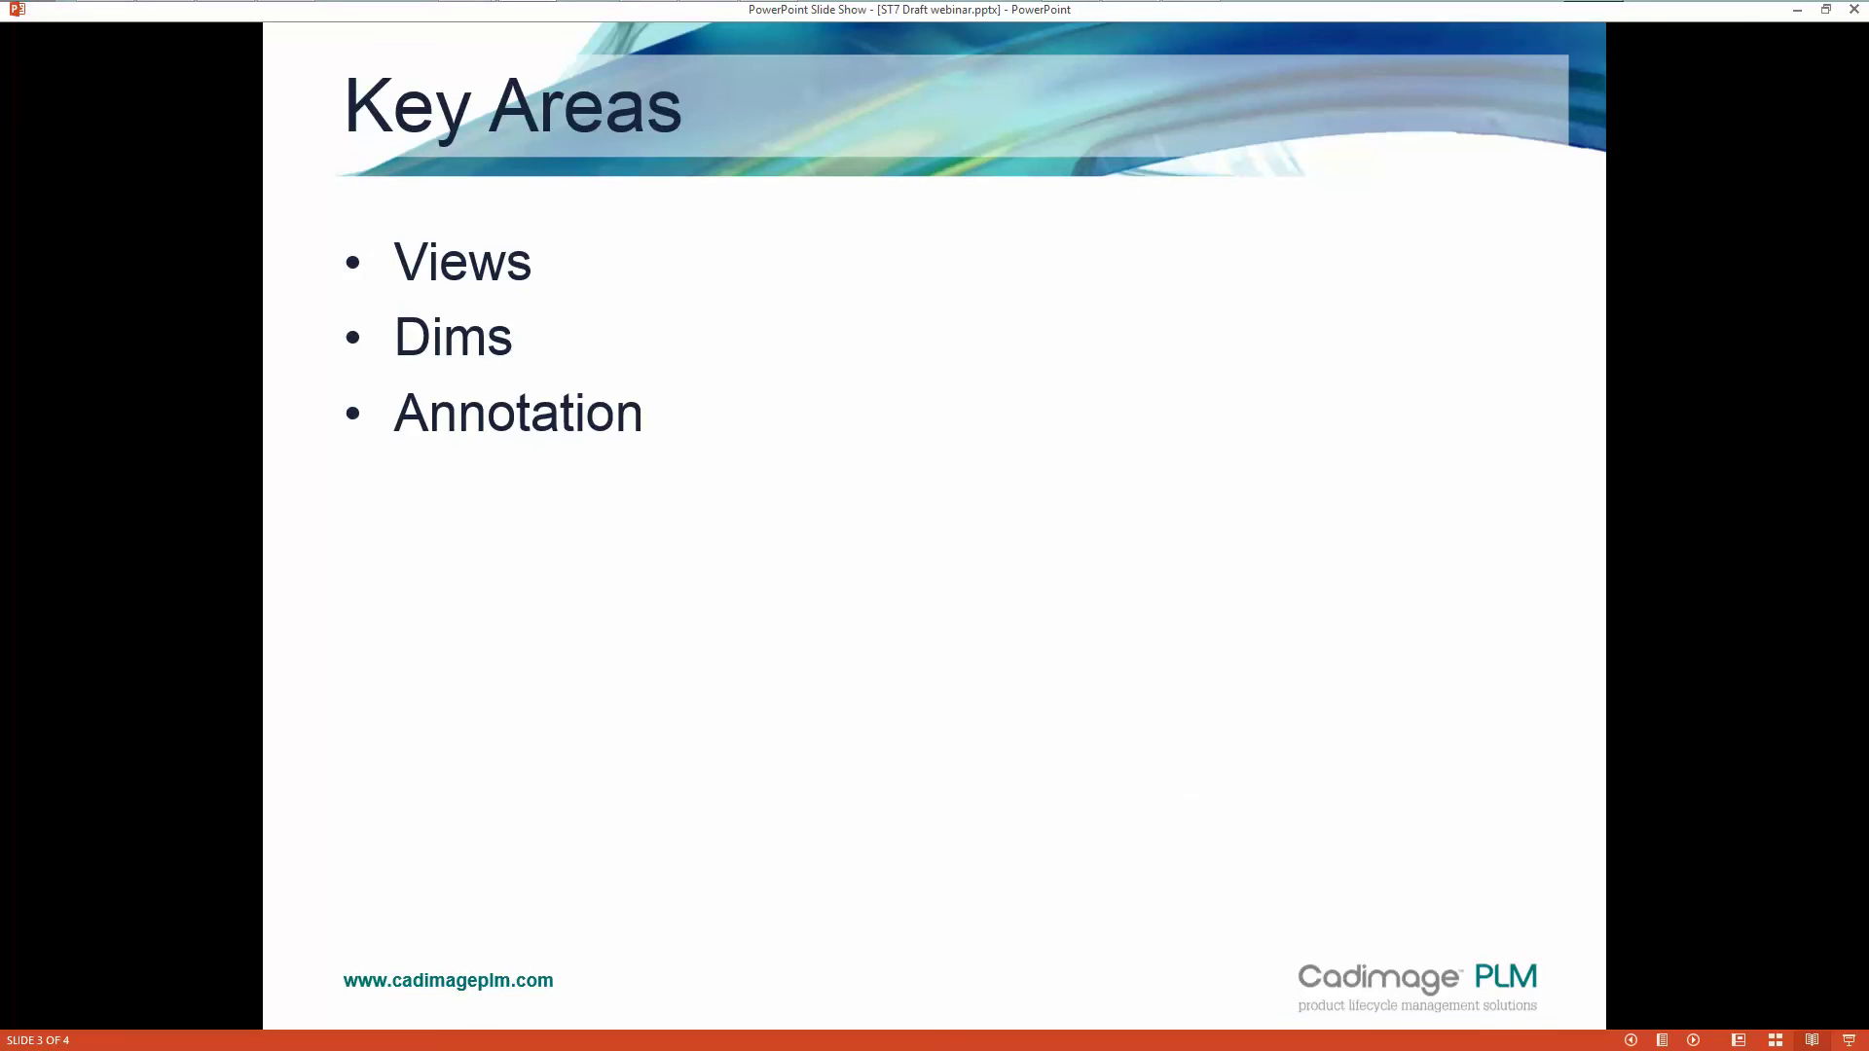
key(Right)
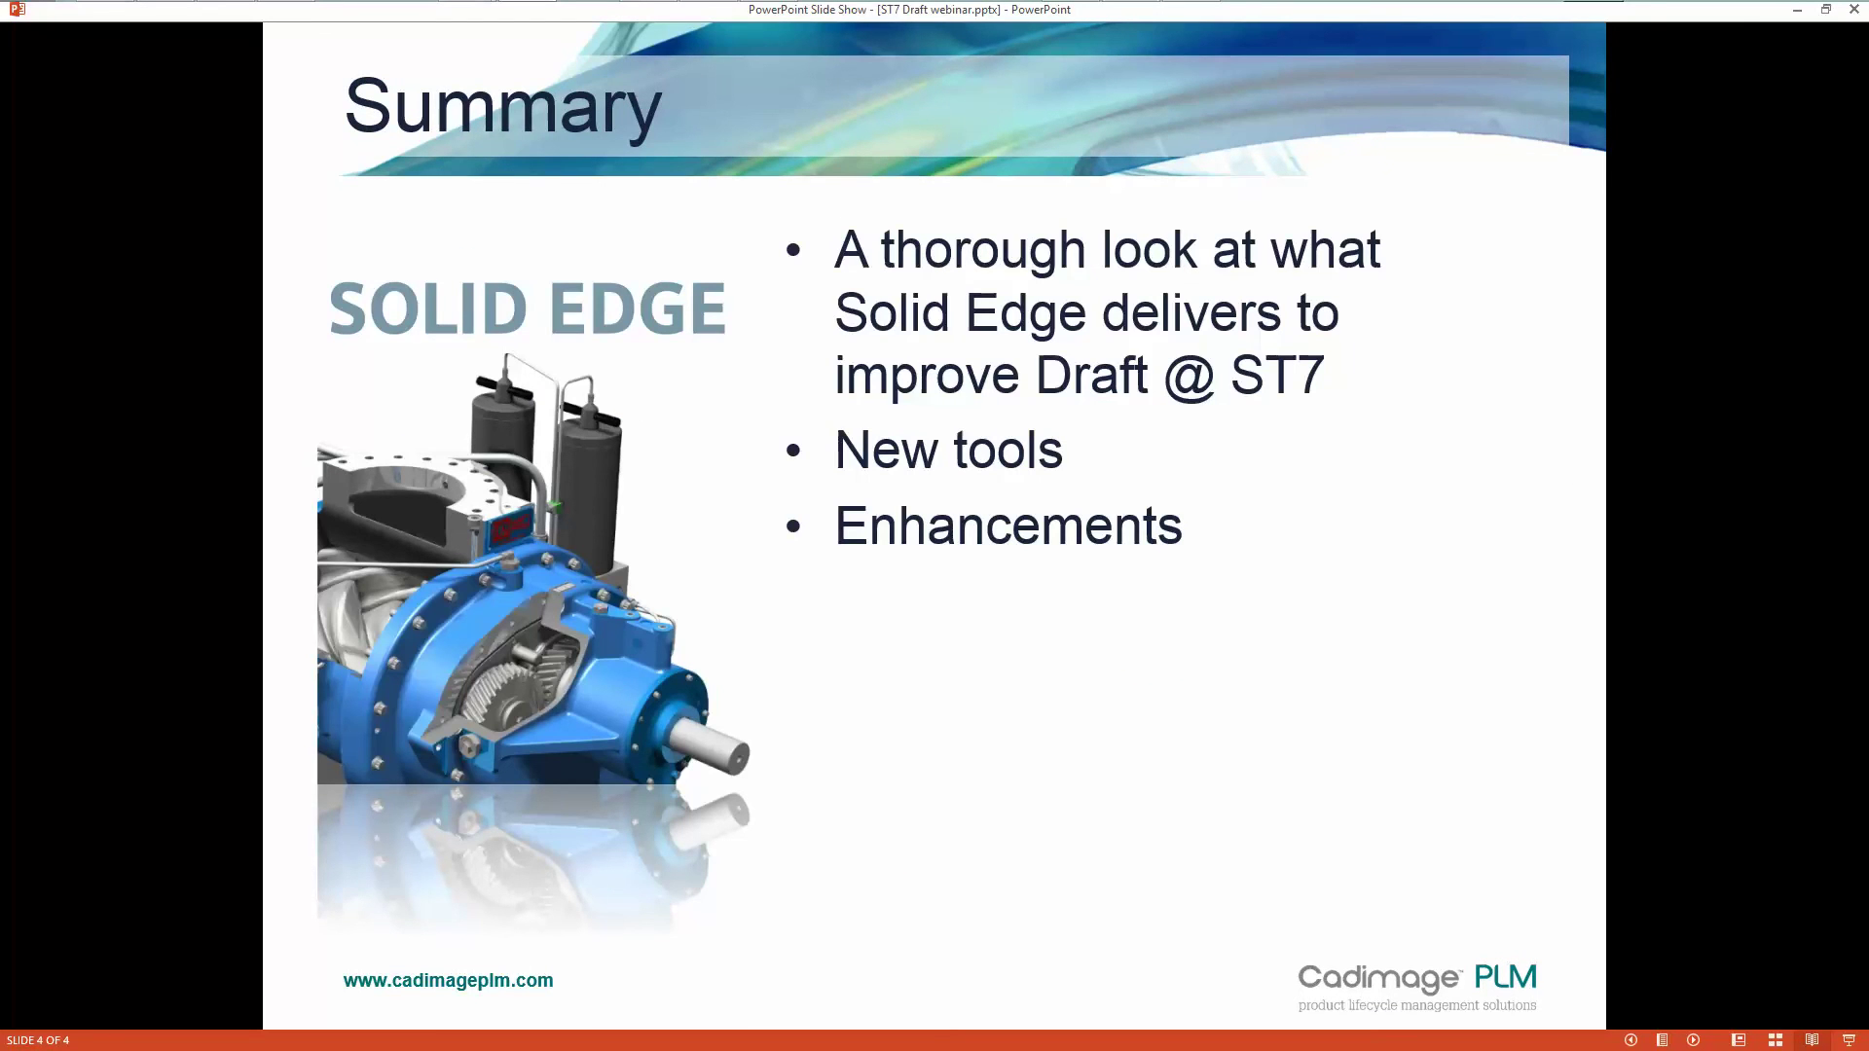